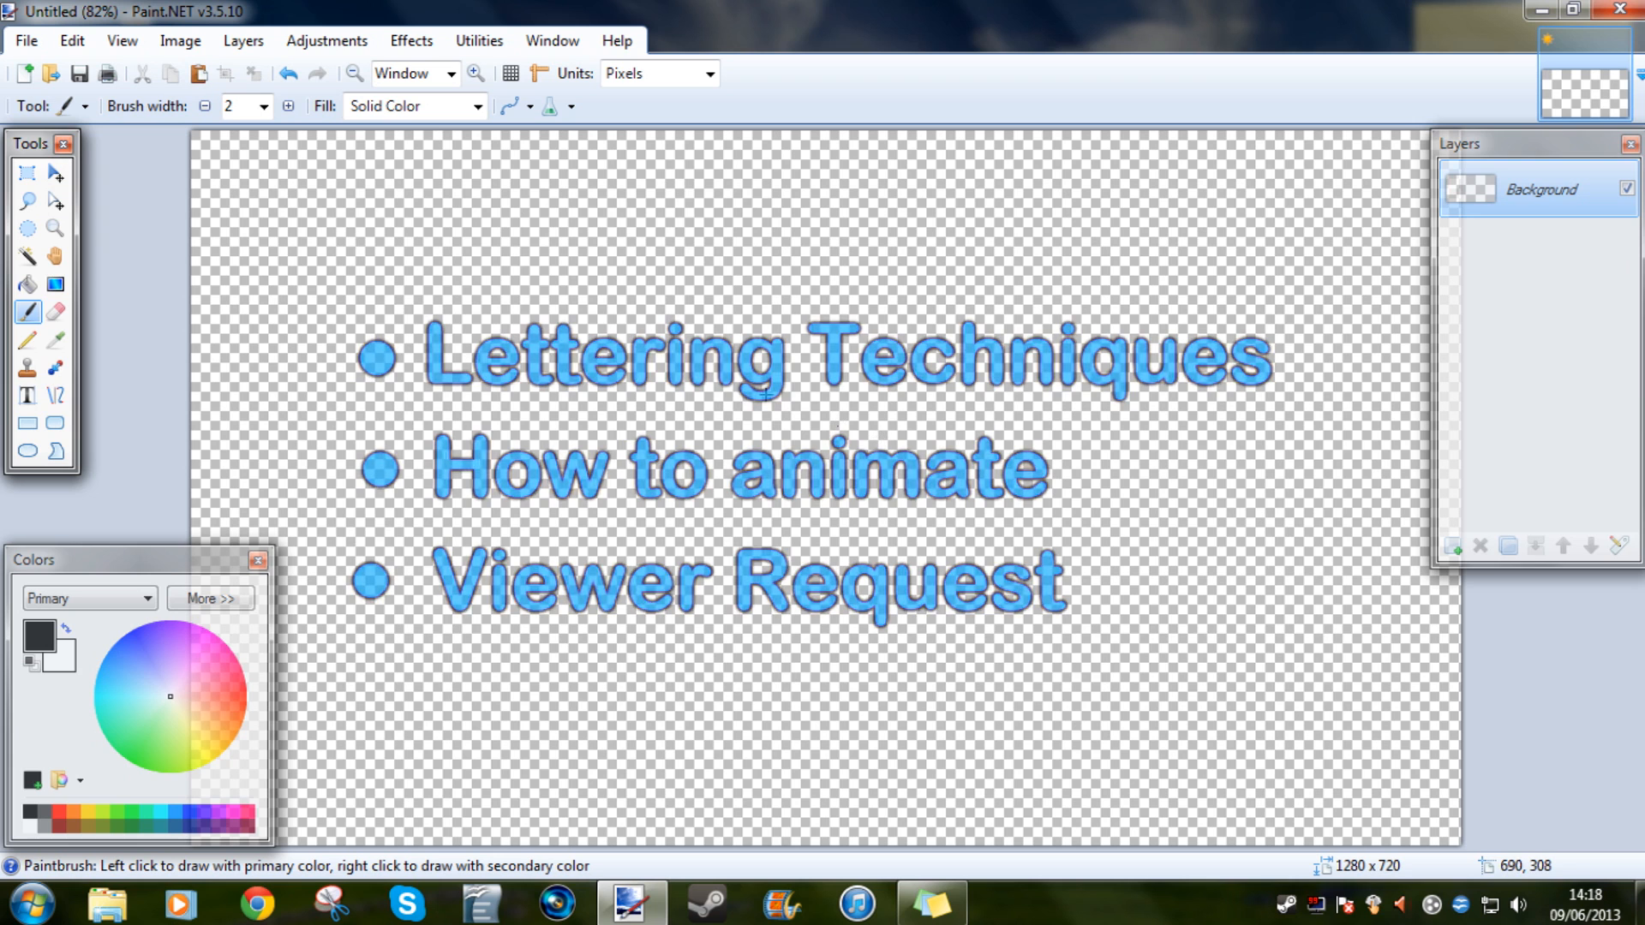
Set the Text tool to the Showcard Gothic font at size 72 and start a text line on the canvas.
left_click(28, 396)
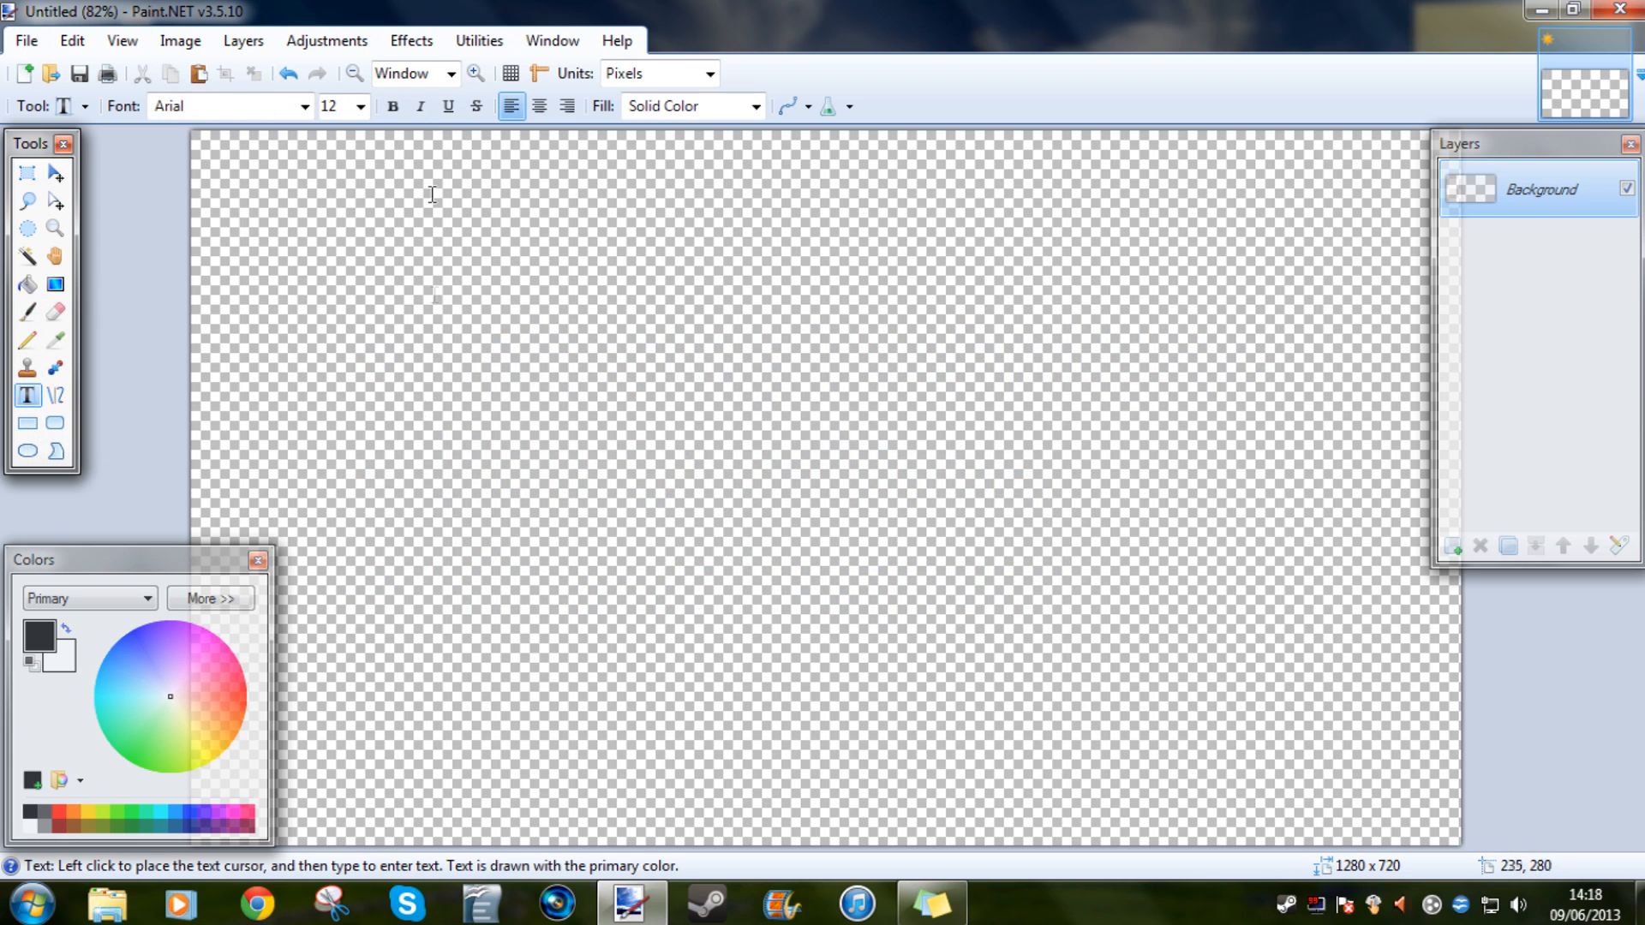
left_click(305, 105)
left_click_drag(503, 200, 496, 569)
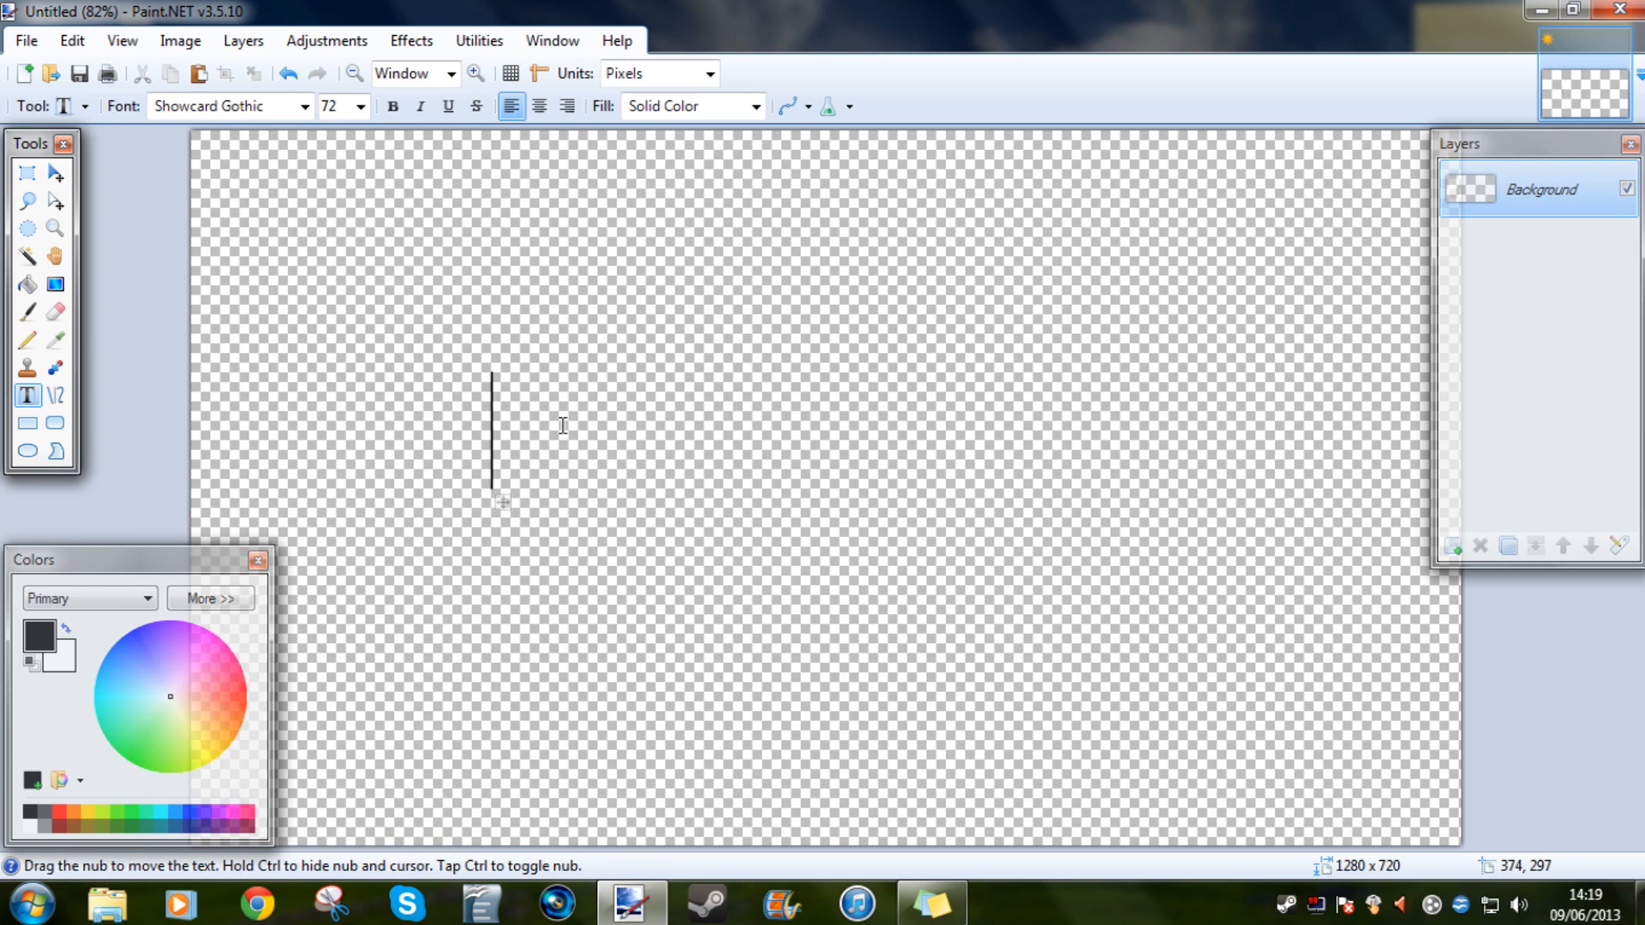
Choose a light blue primary colour and write YAKOBELT in capitals on the canvas.
left_click_drag(168, 689, 120, 670)
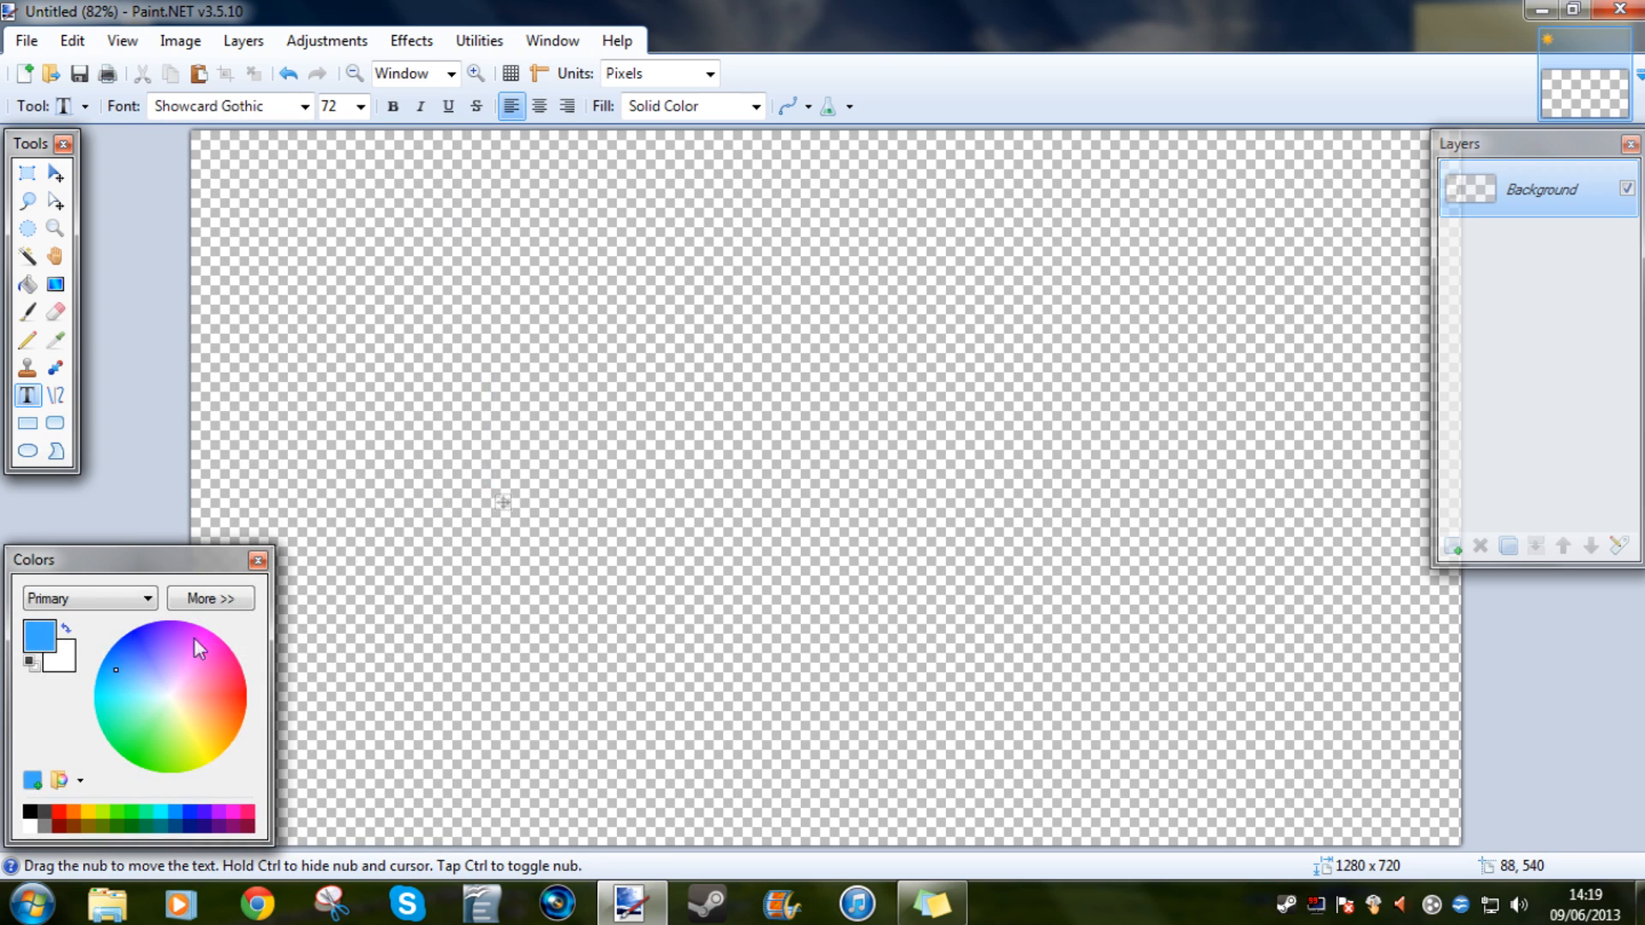
key("Caps_Lock")
type("YAKOBELY")
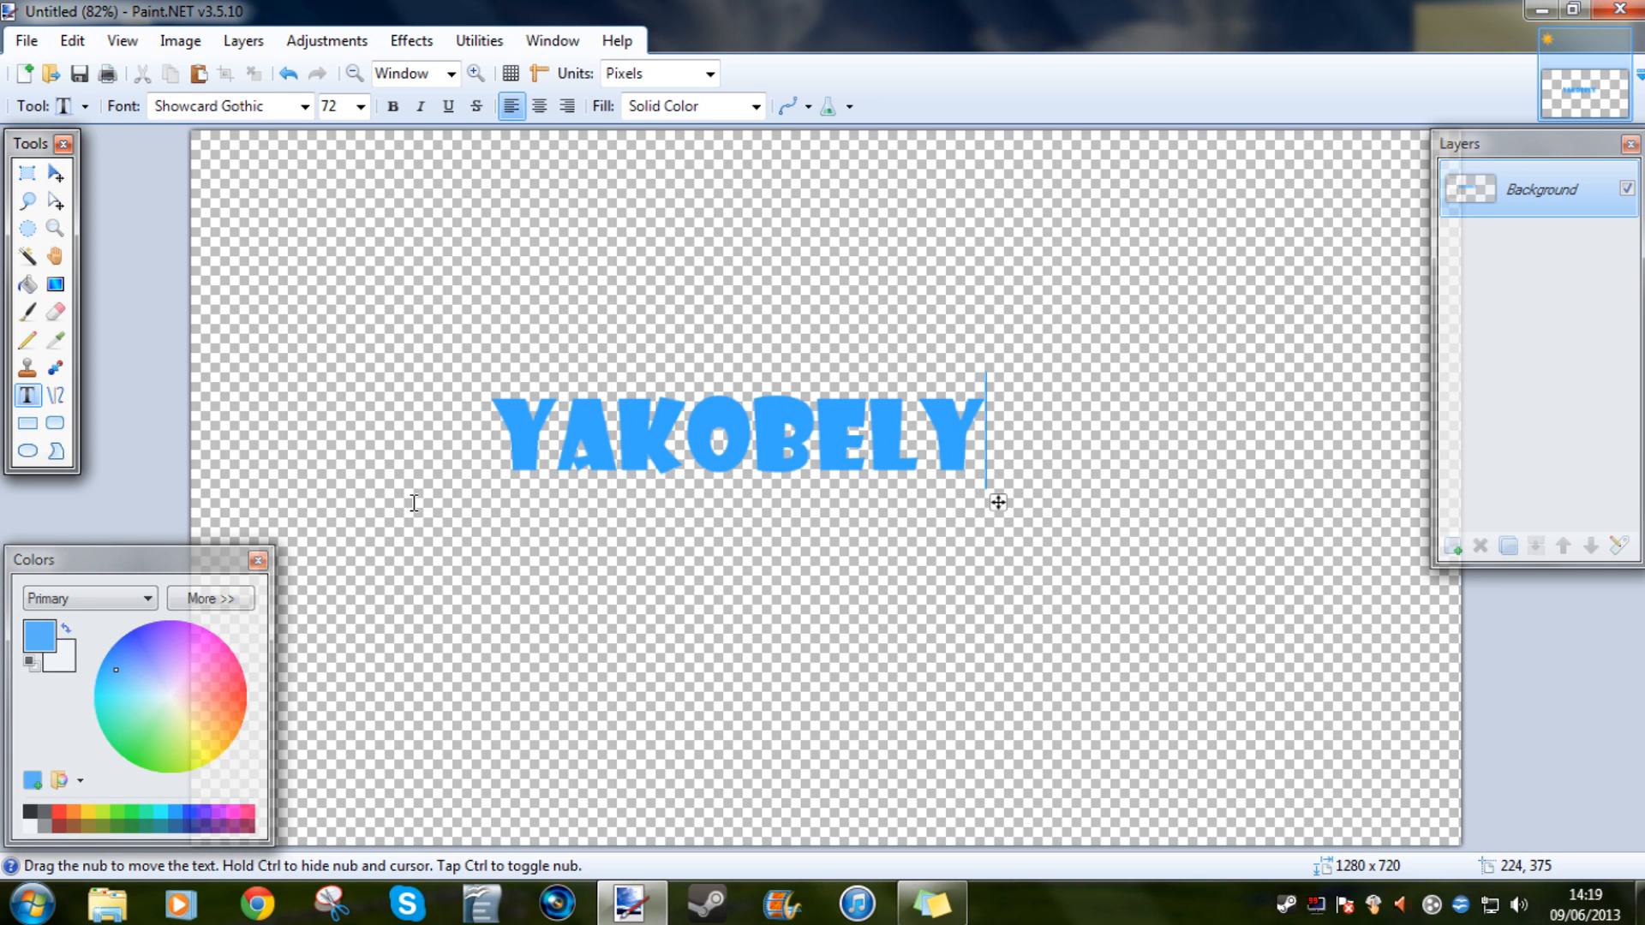
key("BackSpace")
type("T")
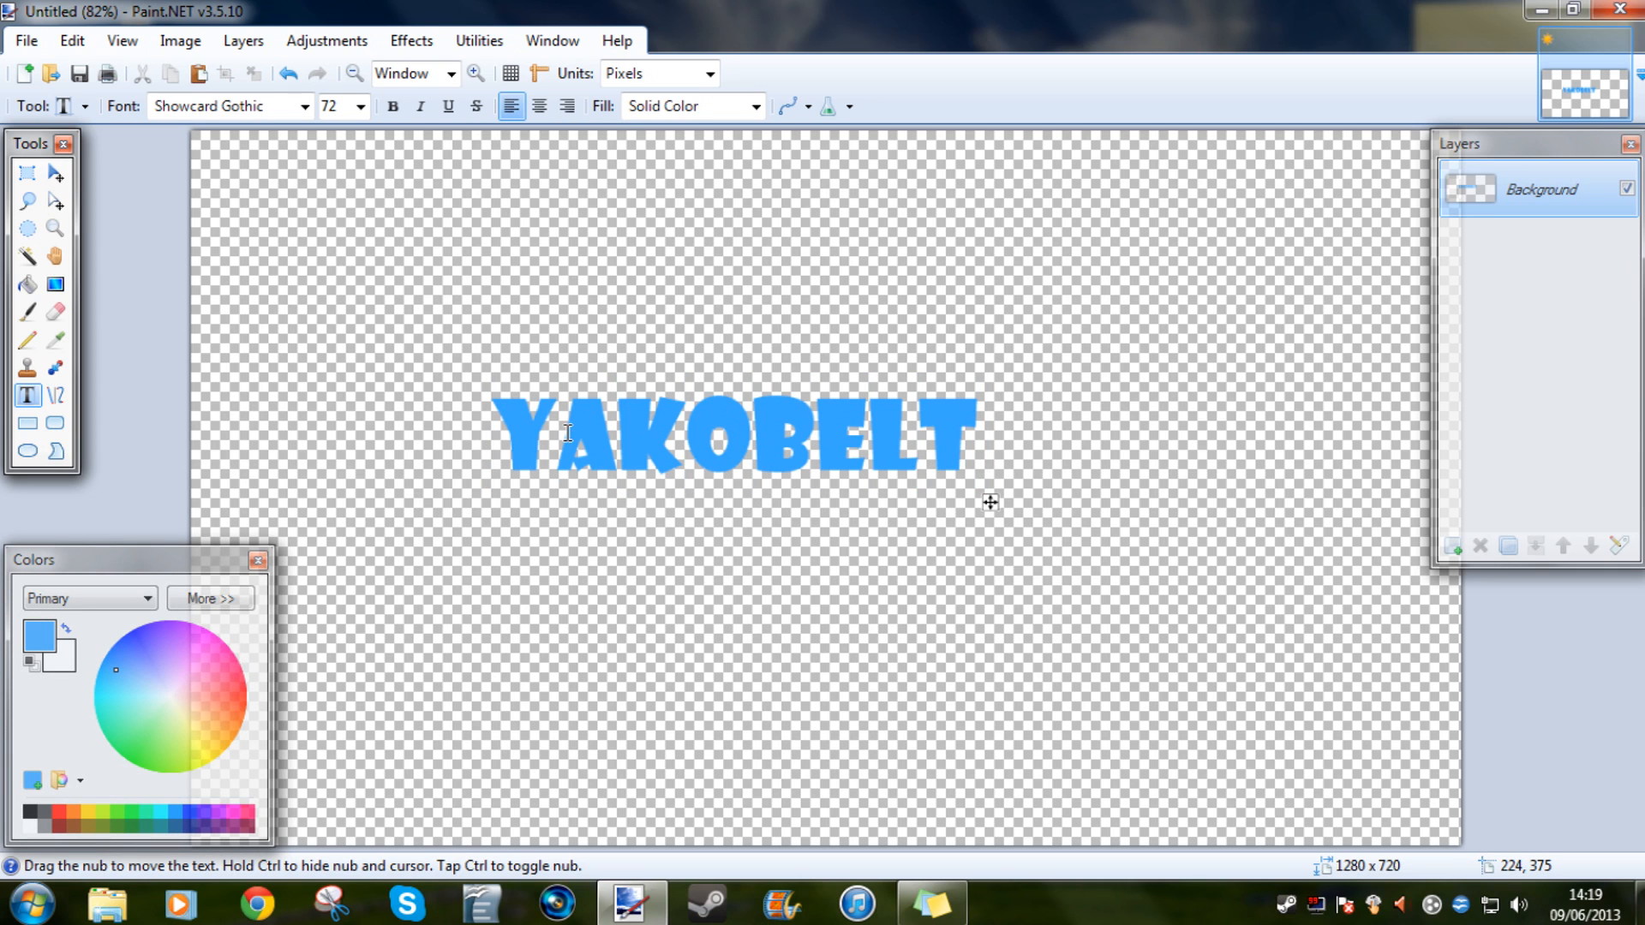
Enlarge the YAKOBELT lettering to font size 108 and shift it slightly down and left on the canvas.
left_click(360, 107)
left_click(342, 437)
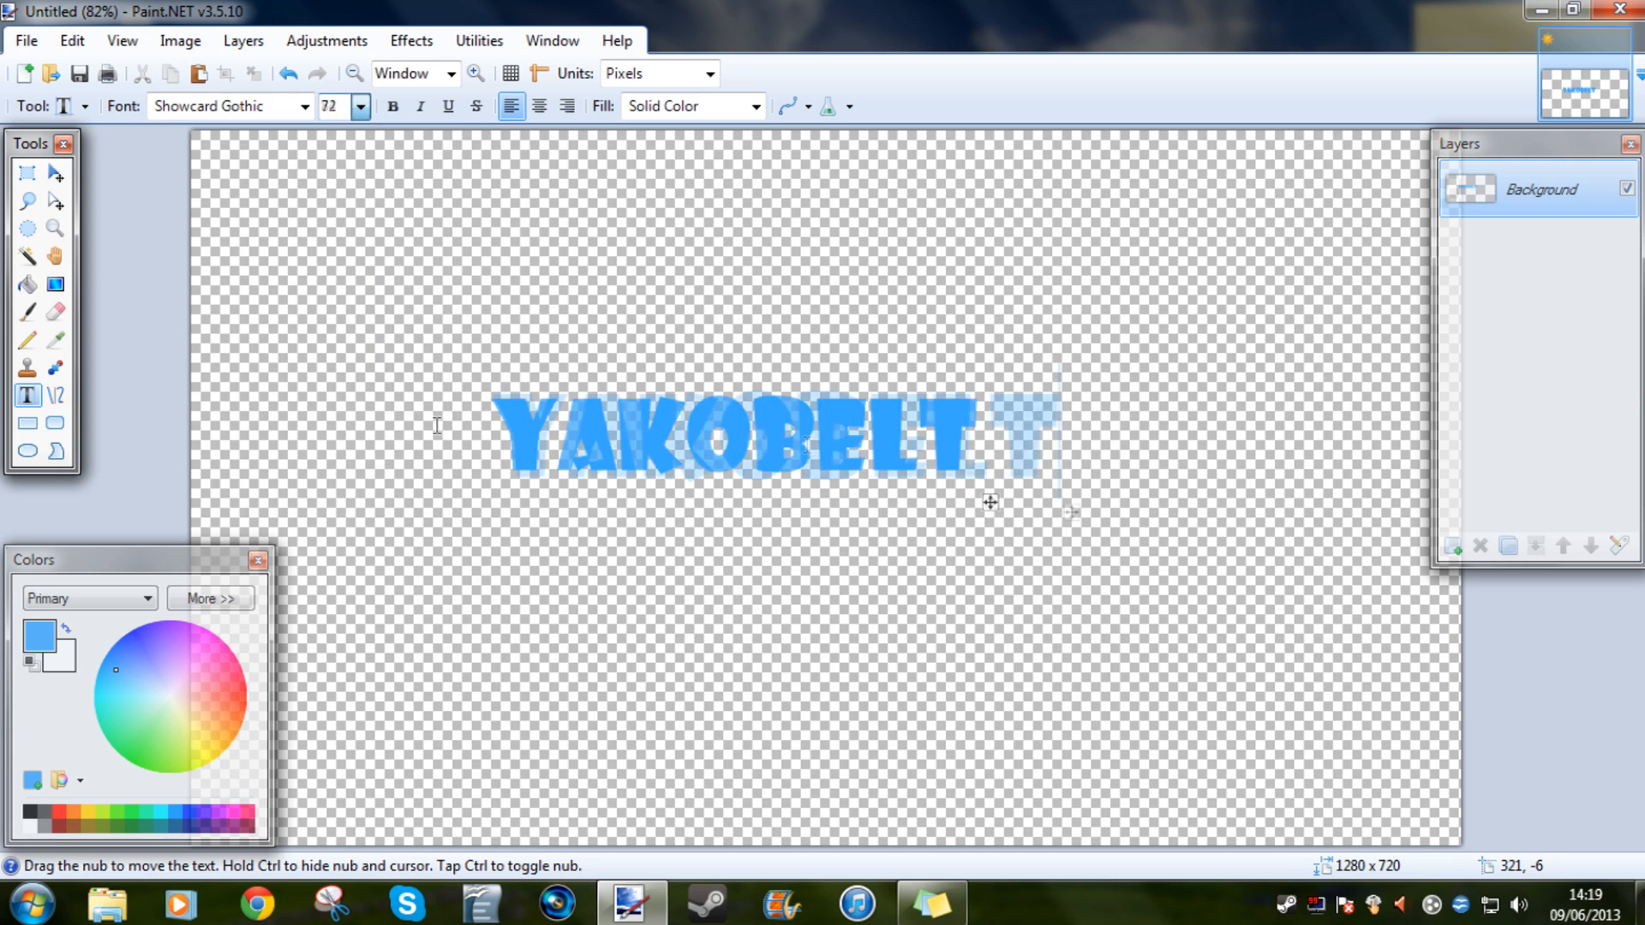
left_click(359, 106)
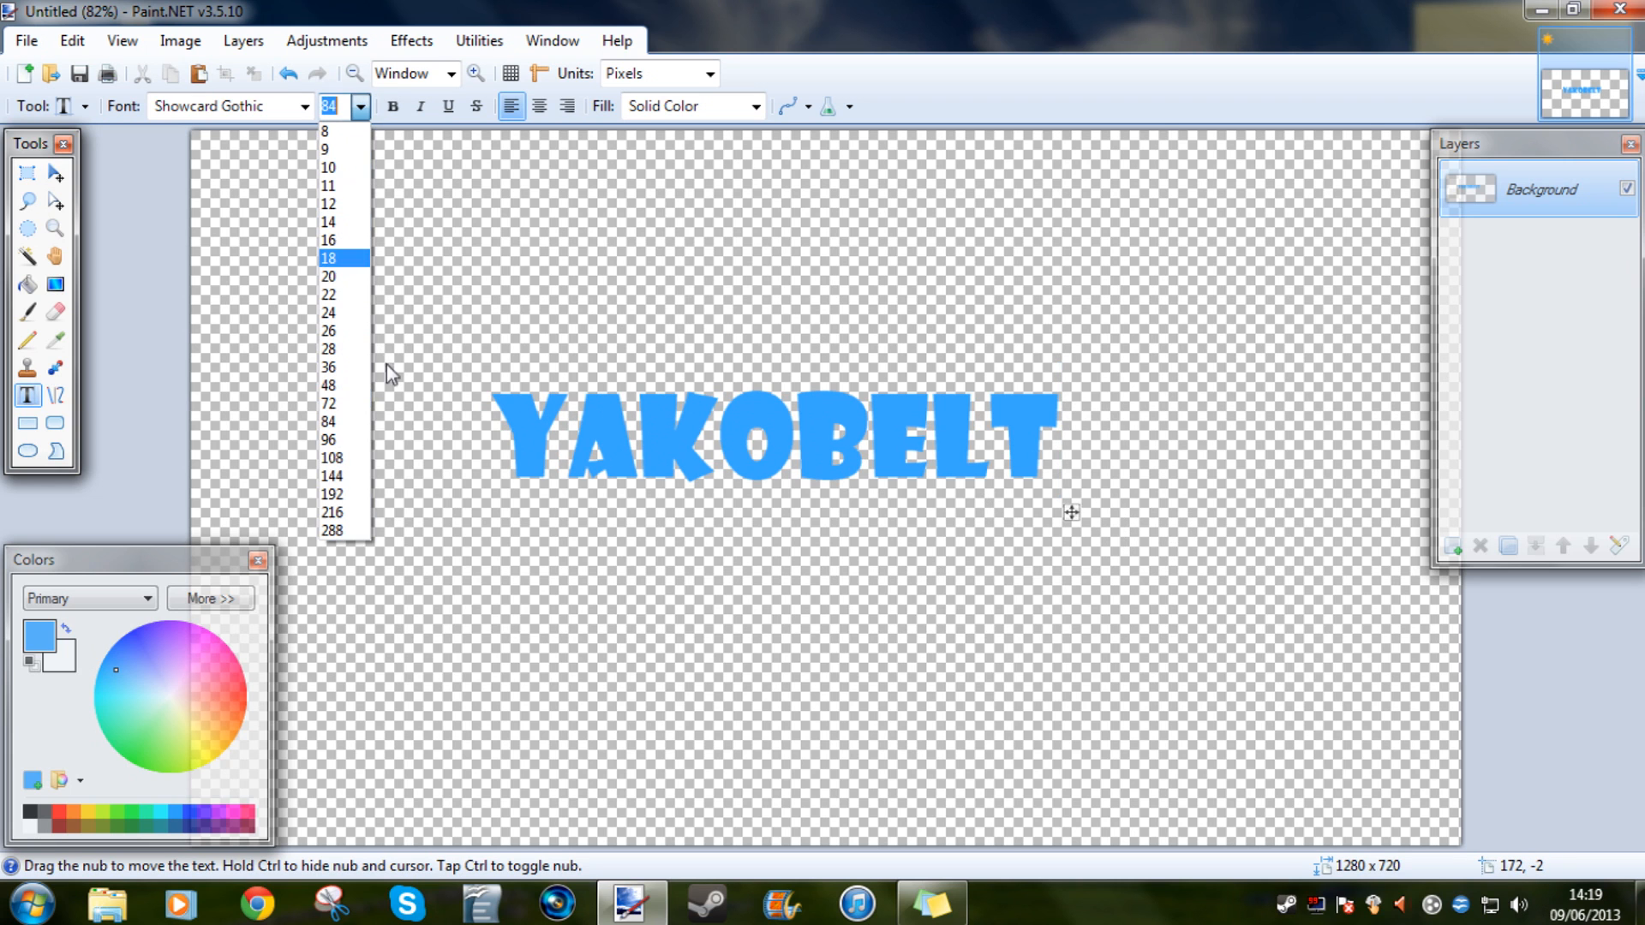
left_click(342, 457)
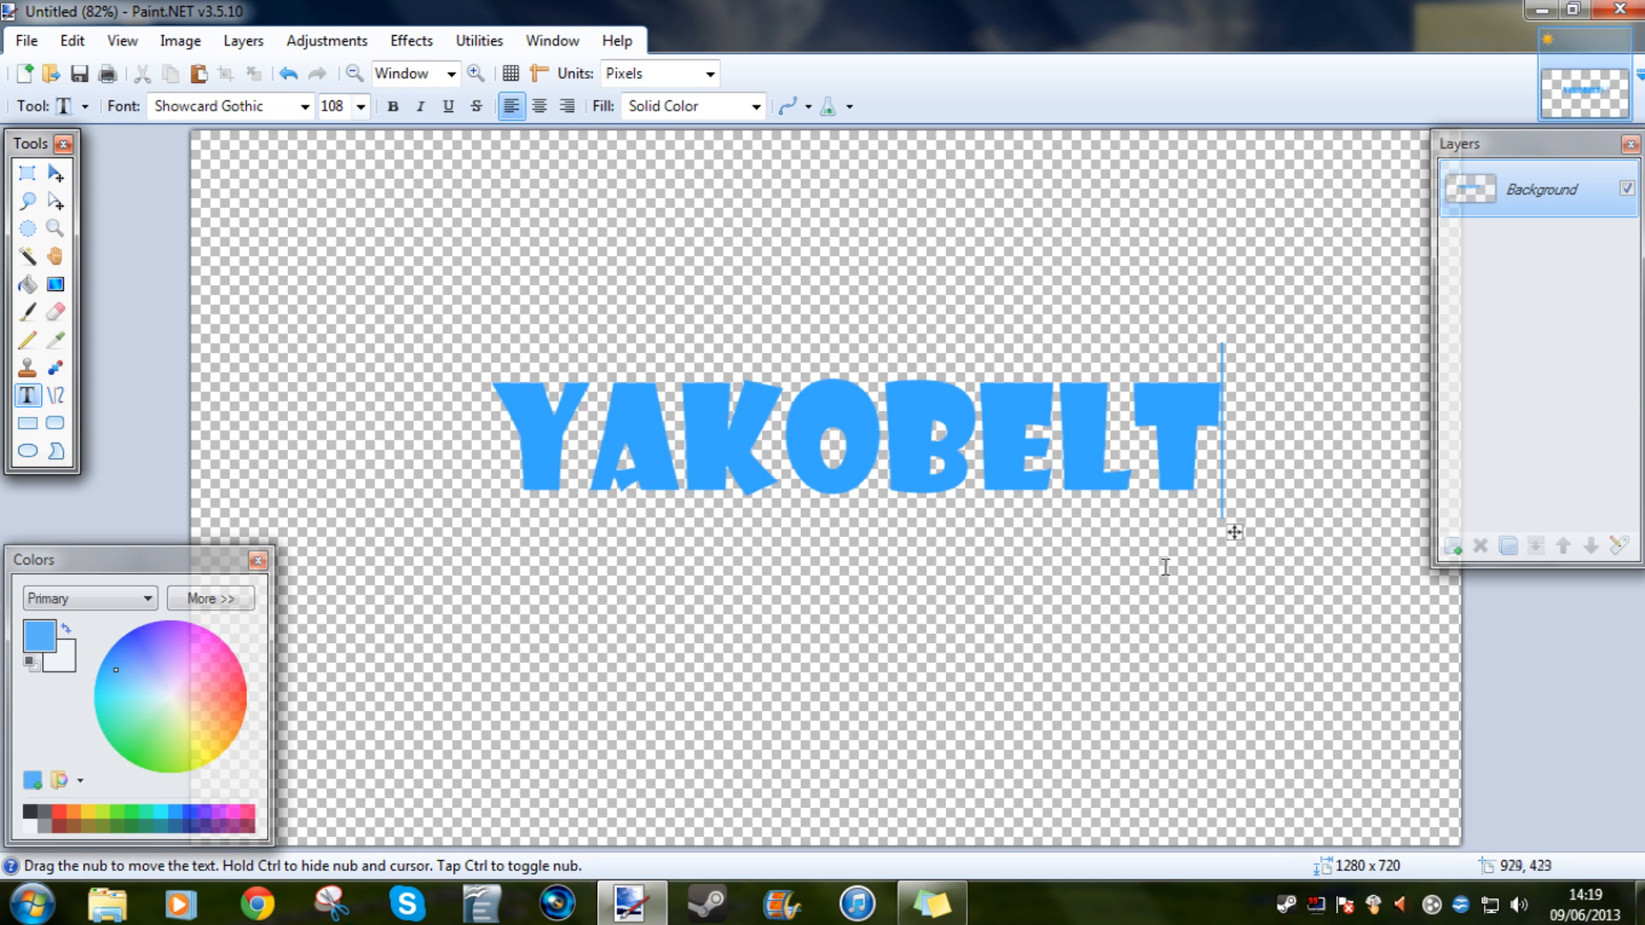
left_click(360, 106)
left_click(342, 532)
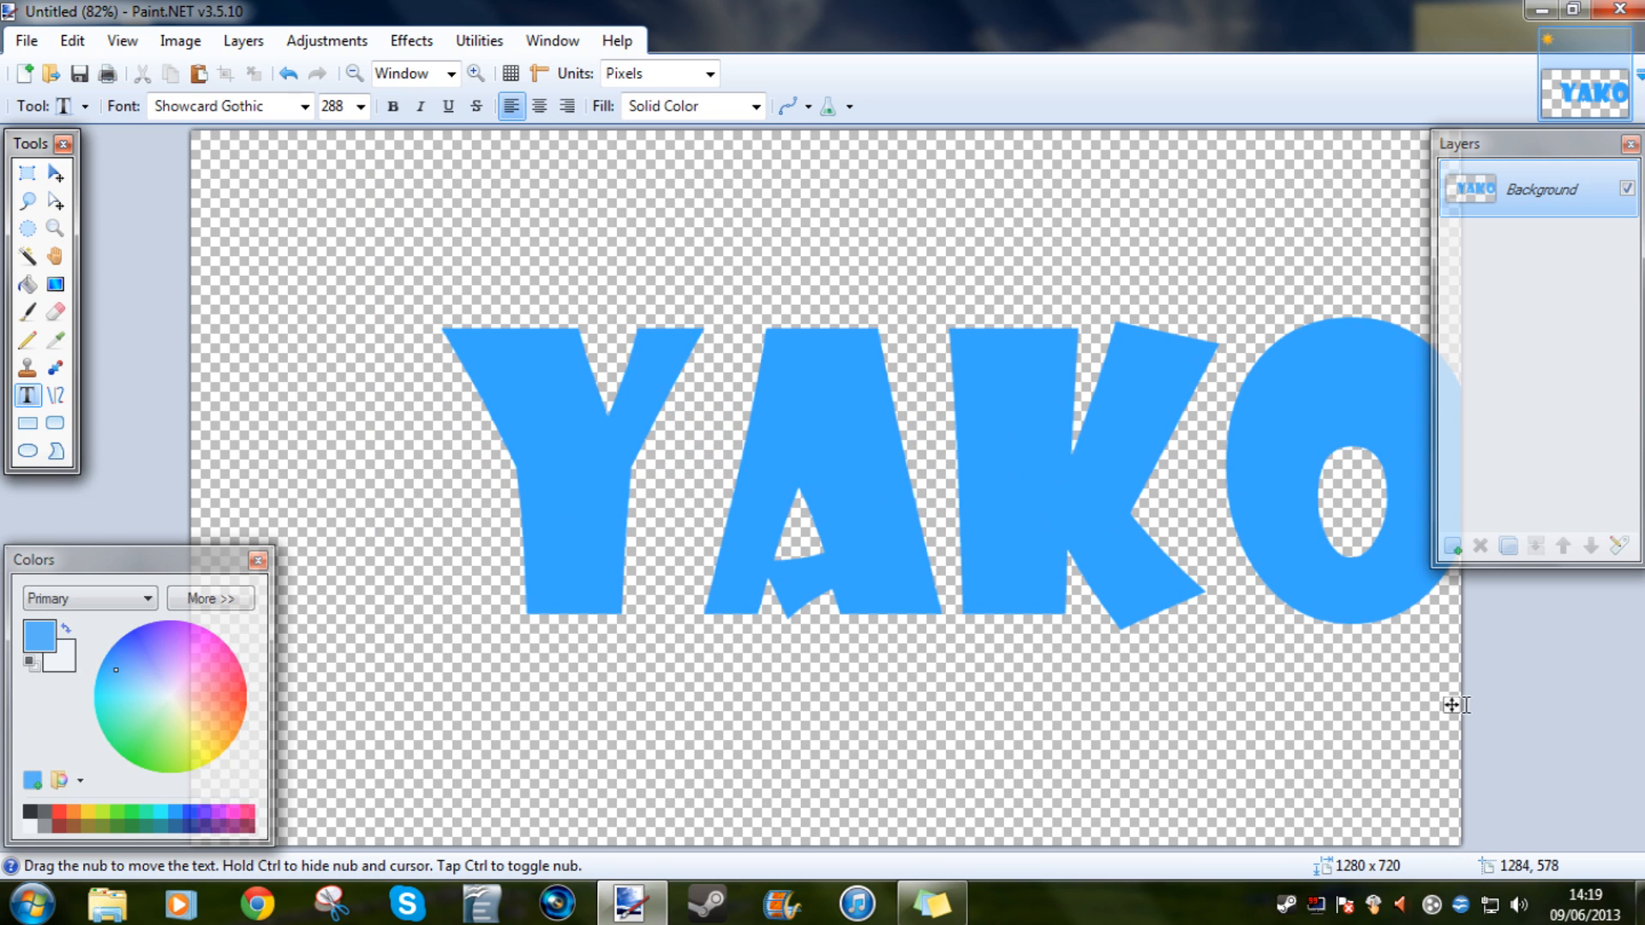
left_click(360, 106)
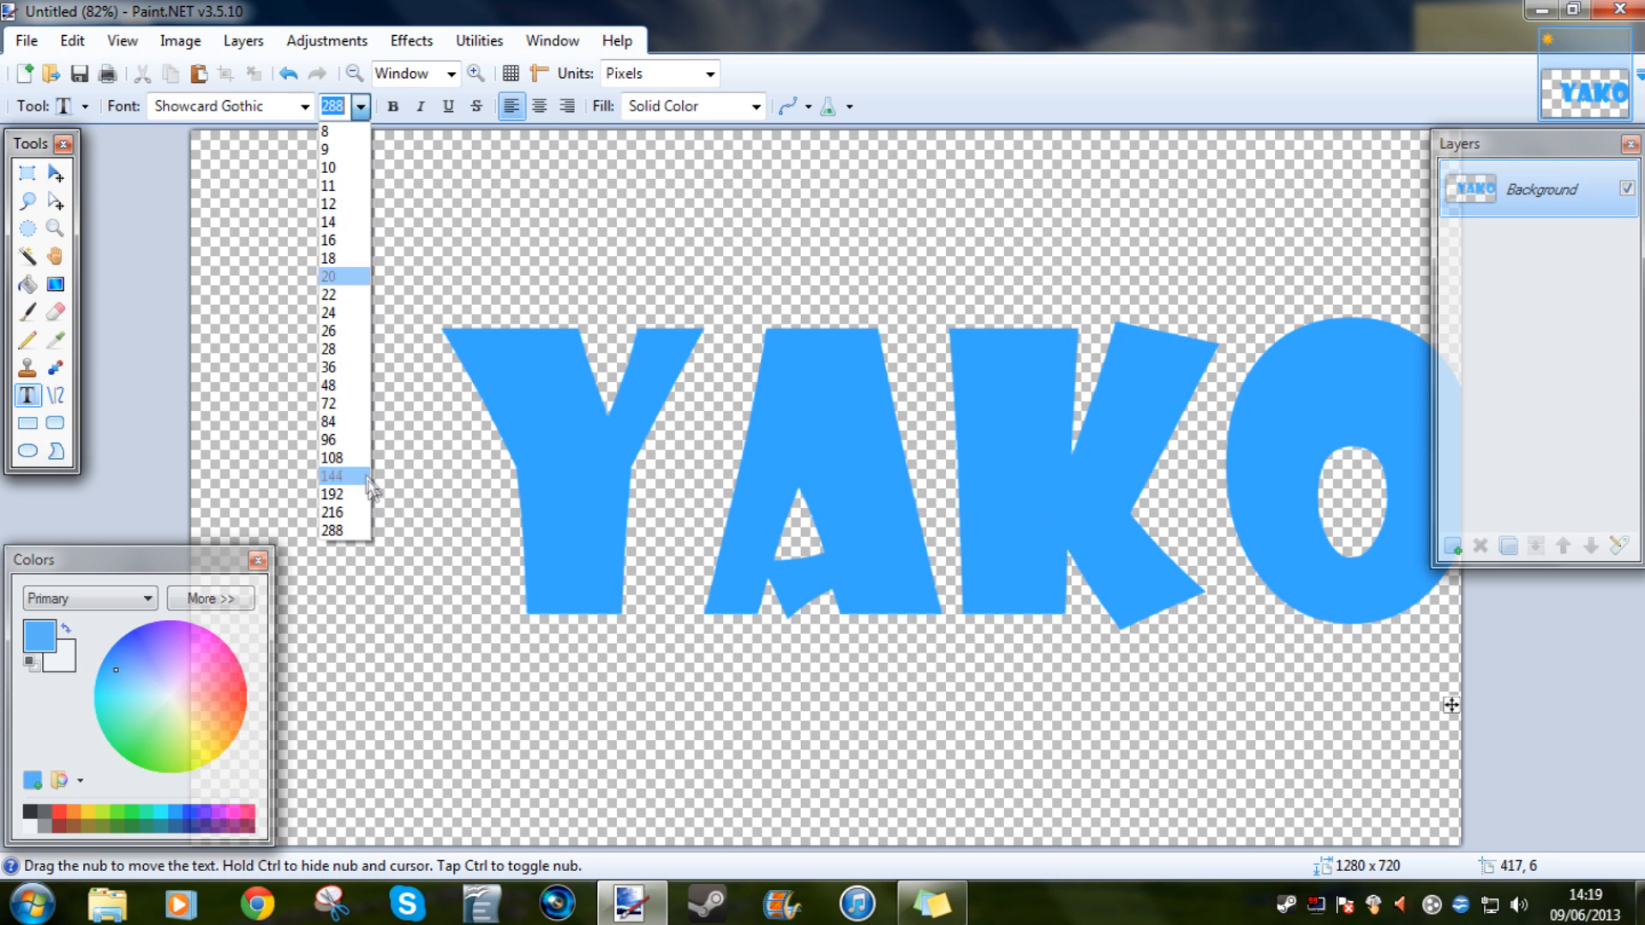
left_click(343, 458)
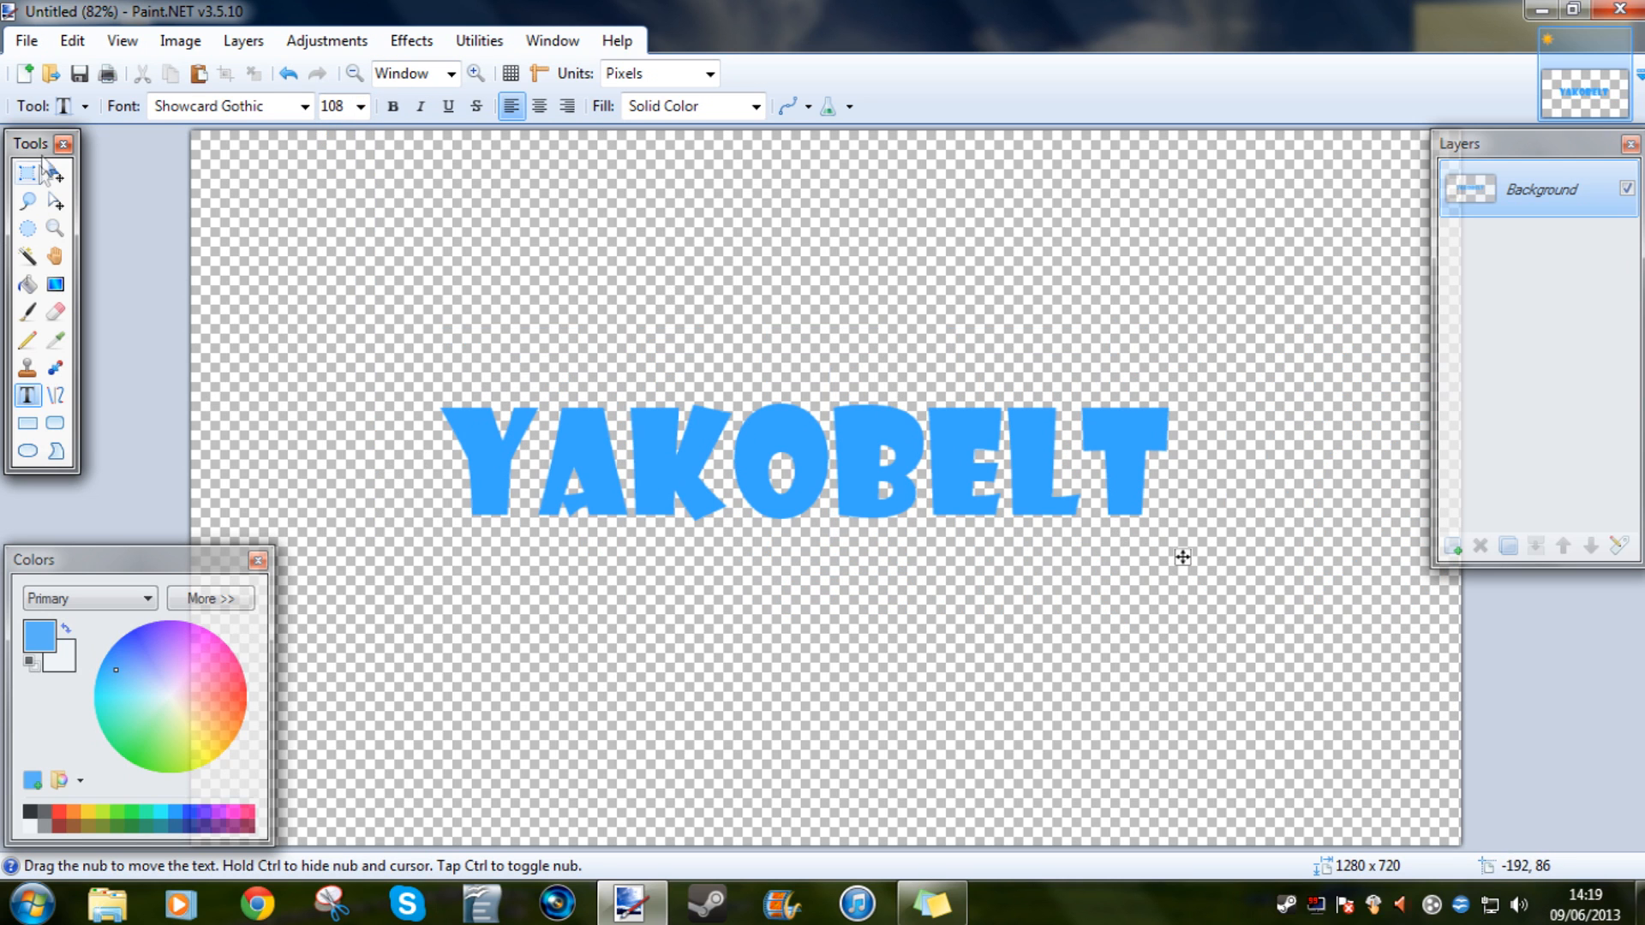
Finish the text entry and apply the Glow effect to the lettering with radius 1 and brightness -100.
key("s")
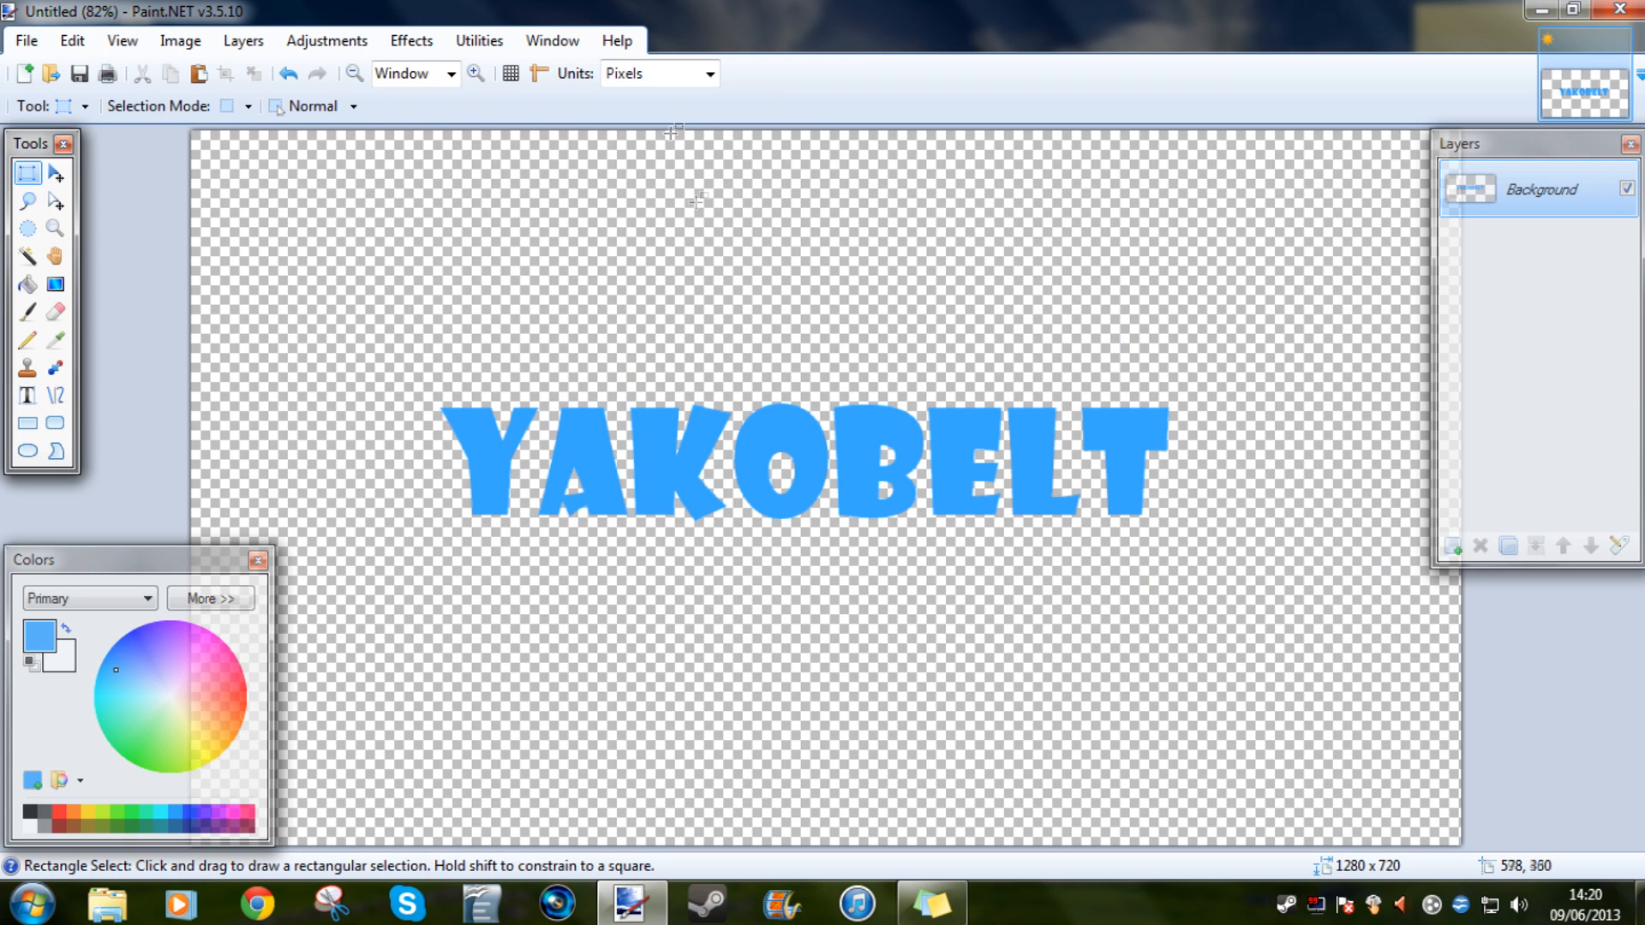
left_click(412, 40)
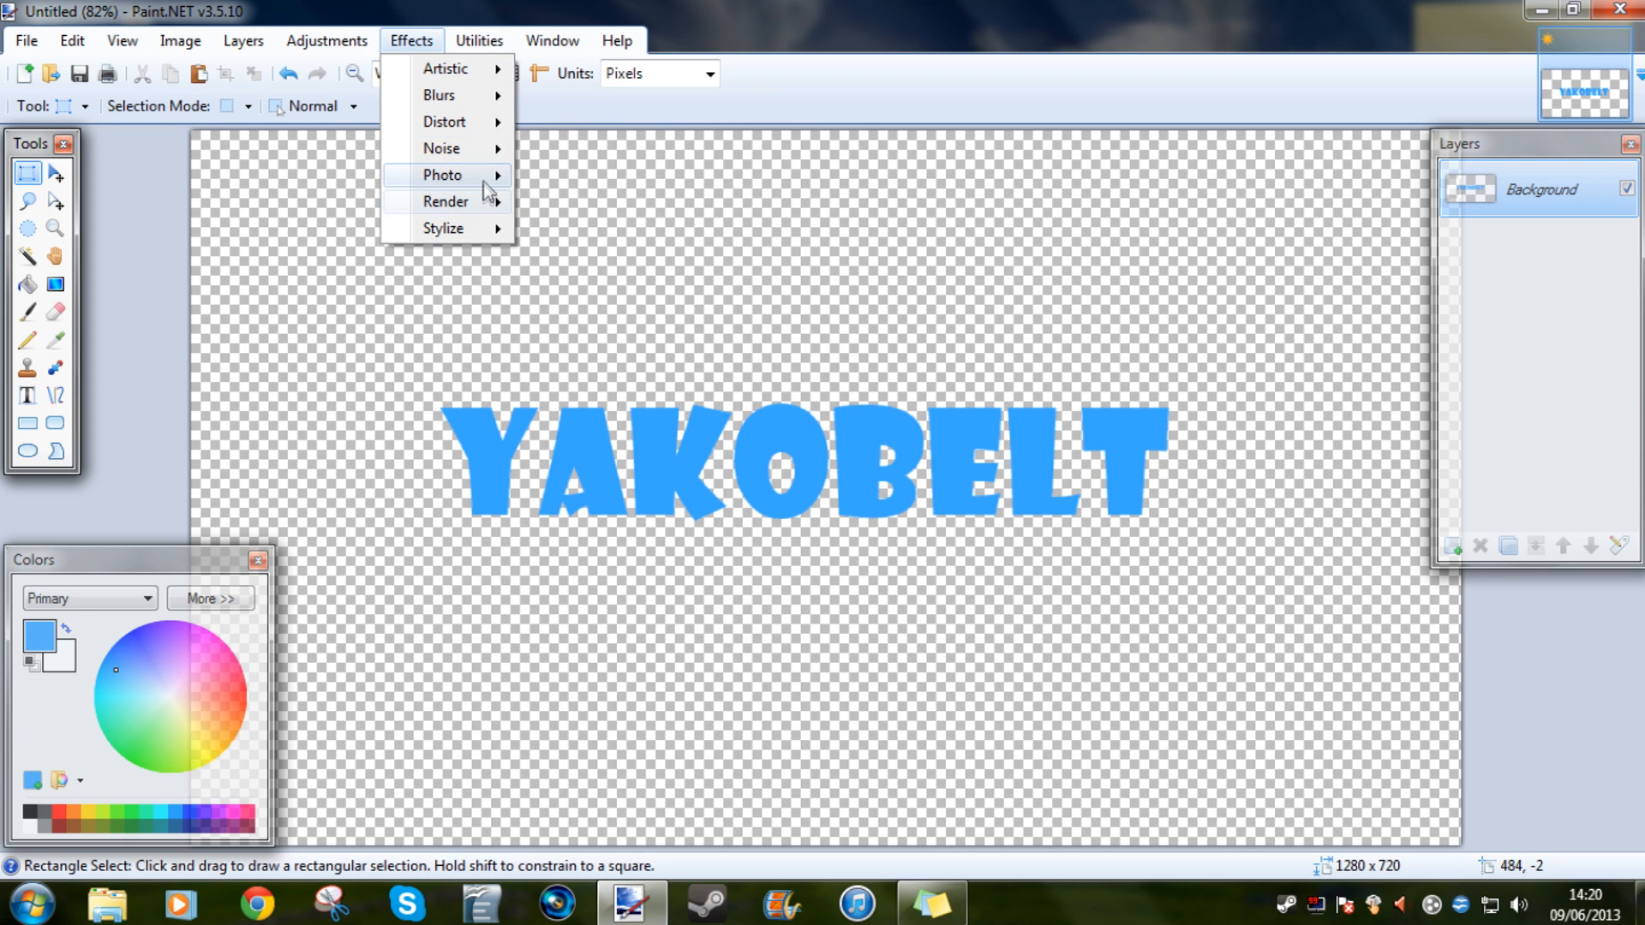
mouse_move(478, 180)
left_click(429, 43)
left_click(428, 43)
mouse_move(467, 178)
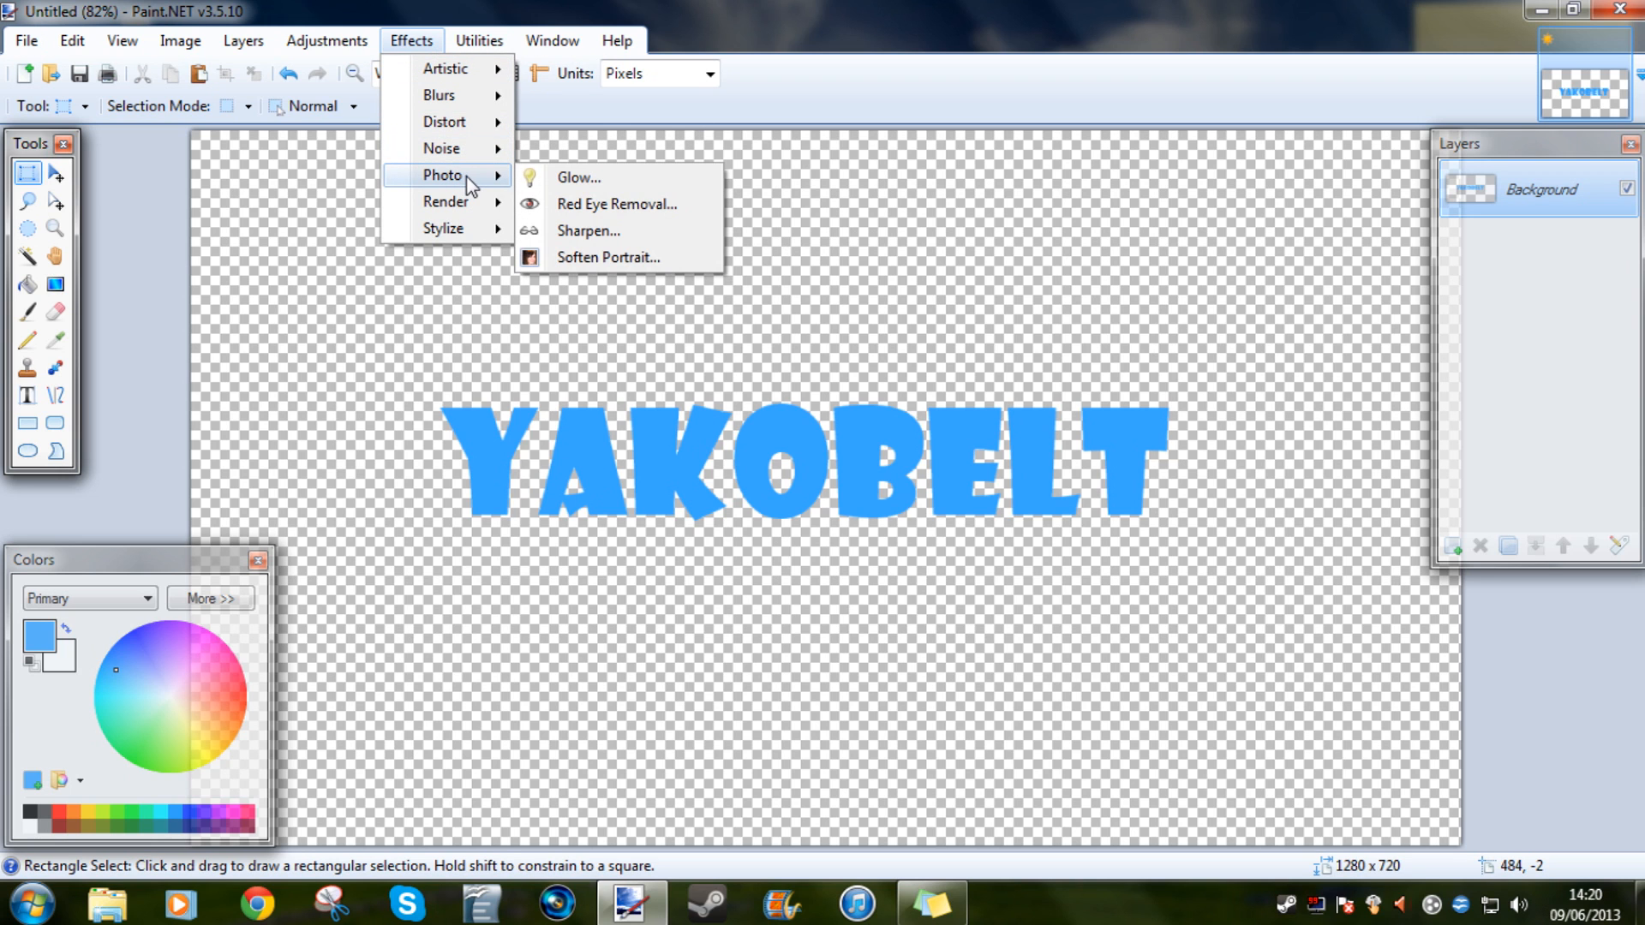
left_click(566, 177)
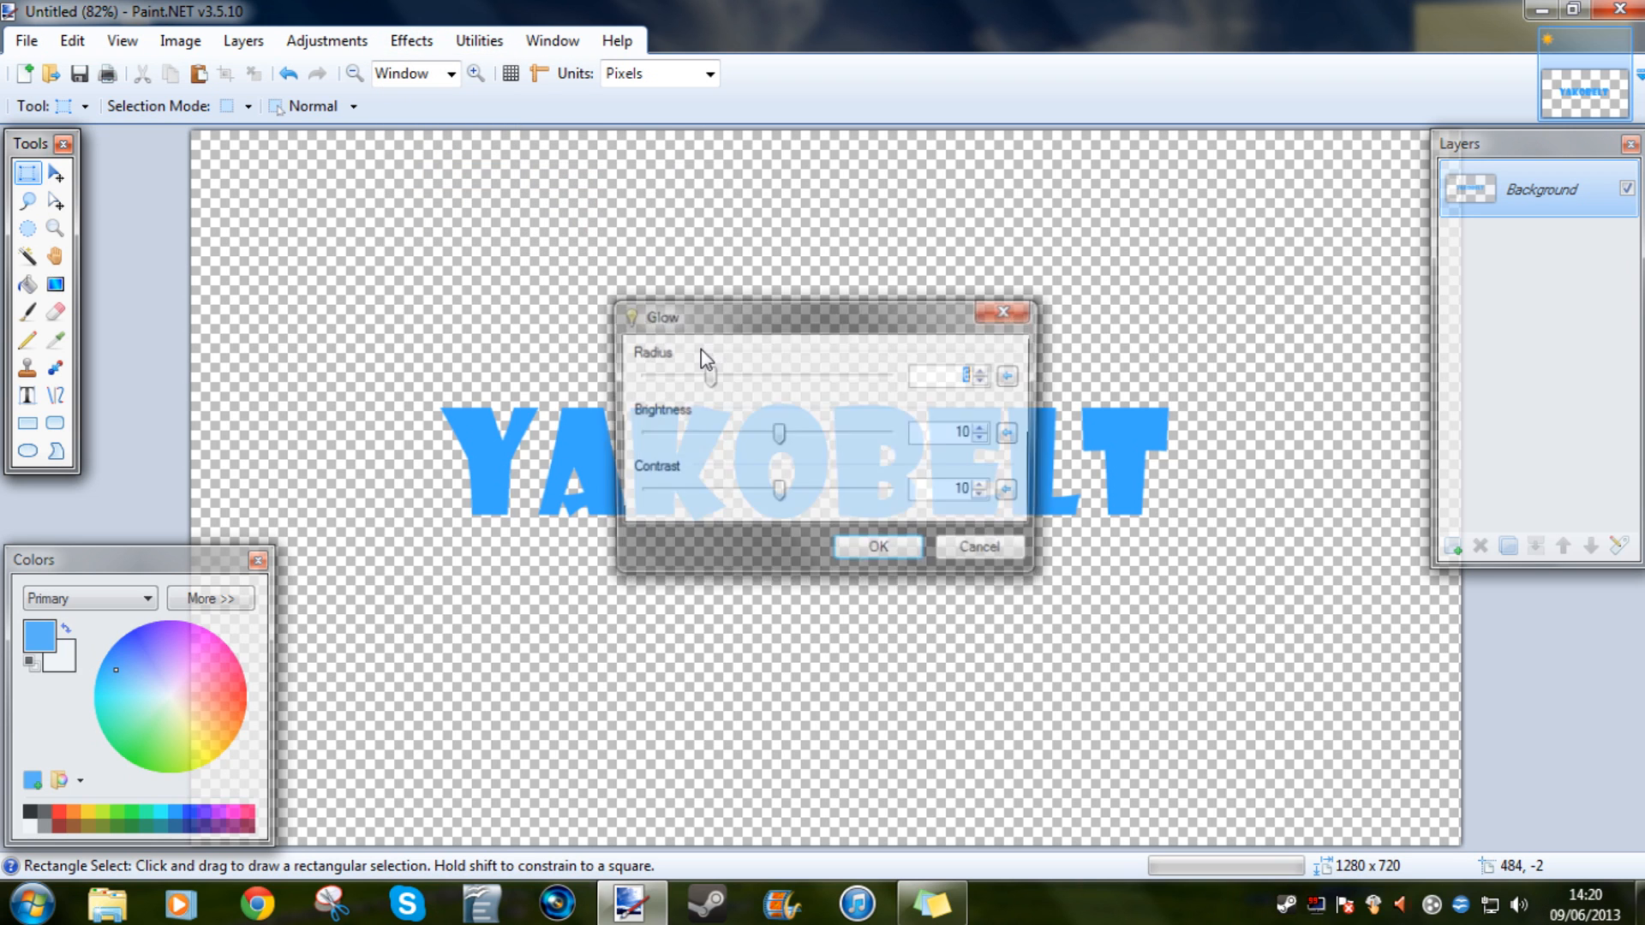
left_click_drag(709, 315, 1263, 317)
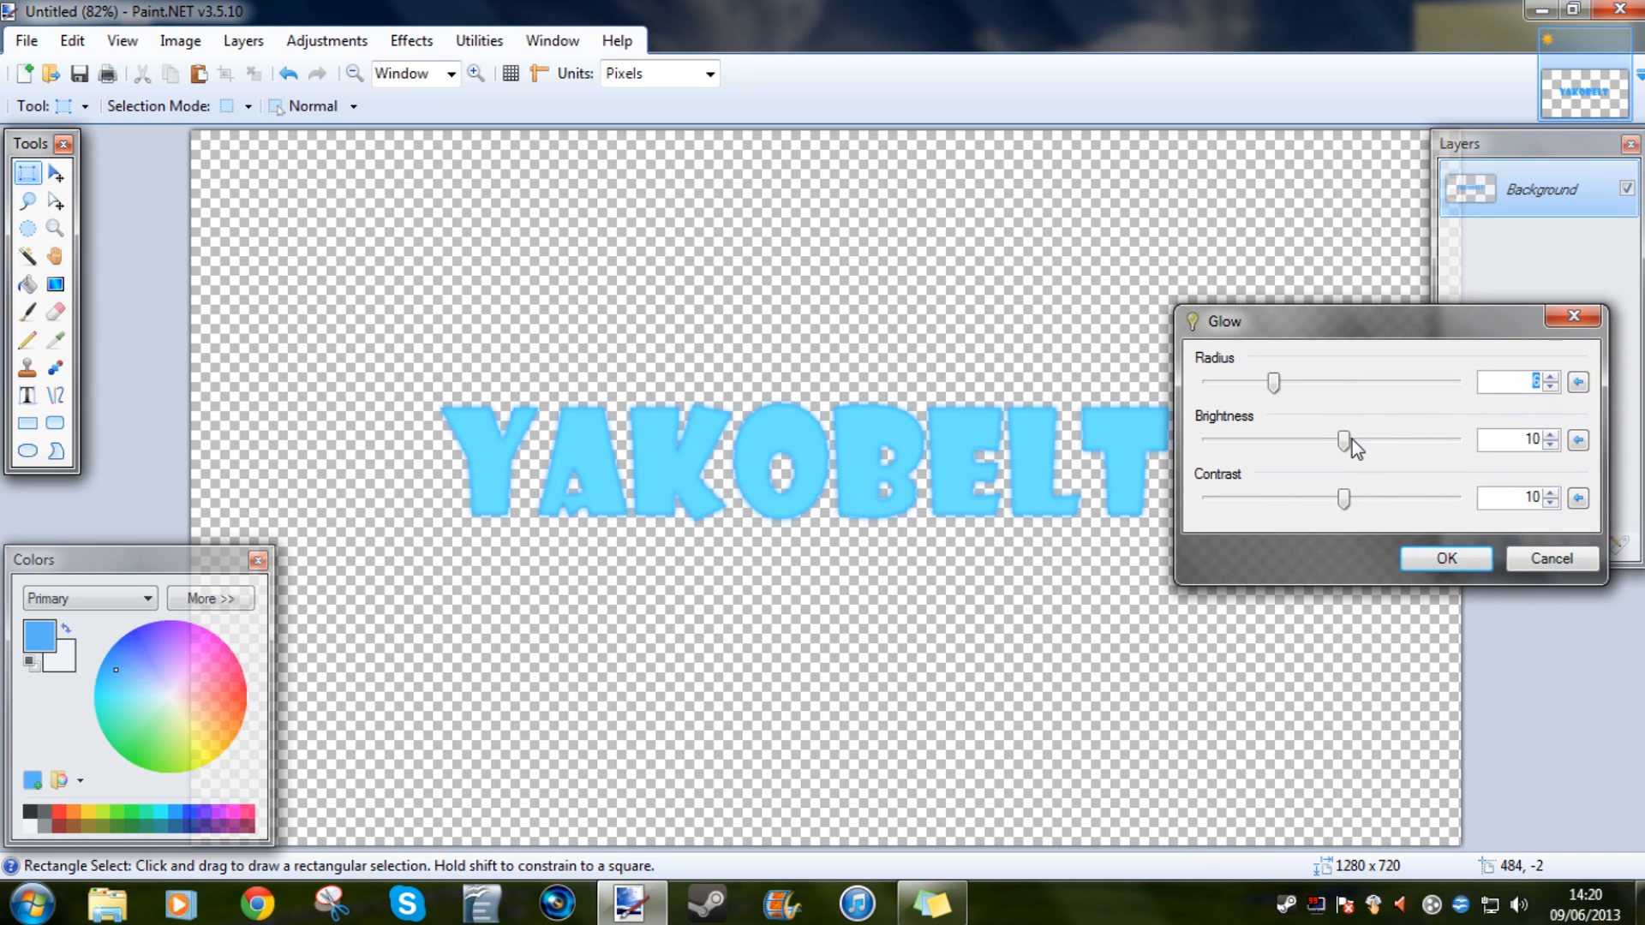
left_click_drag(1344, 441, 1208, 442)
left_click_drag(1272, 387, 1181, 394)
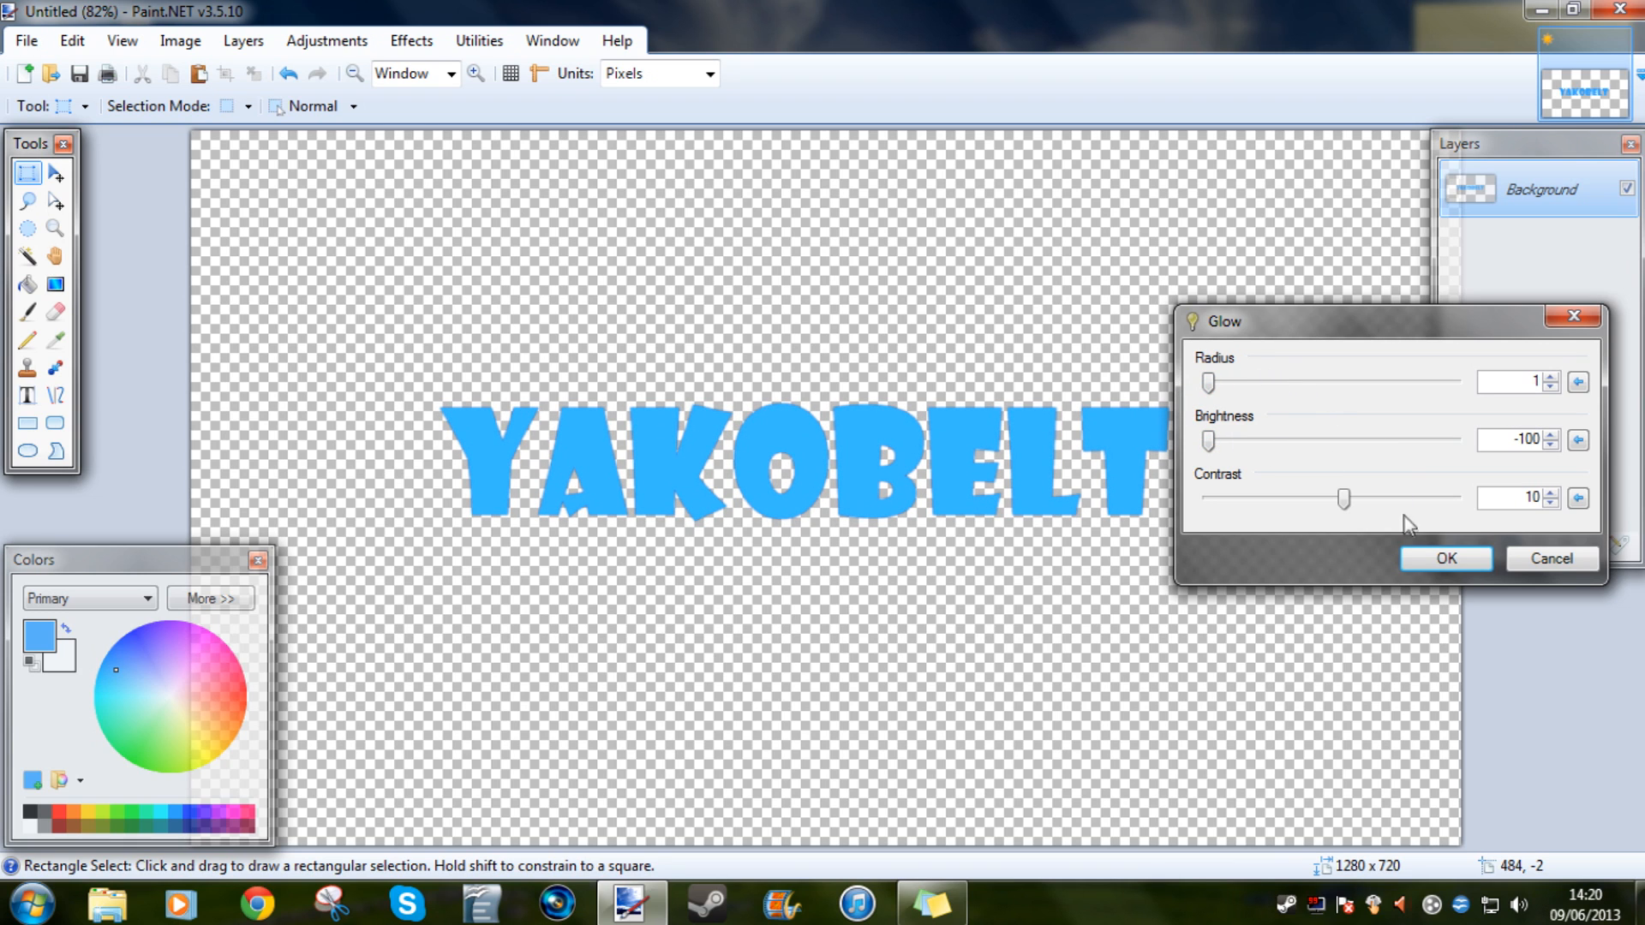
left_click(1446, 561)
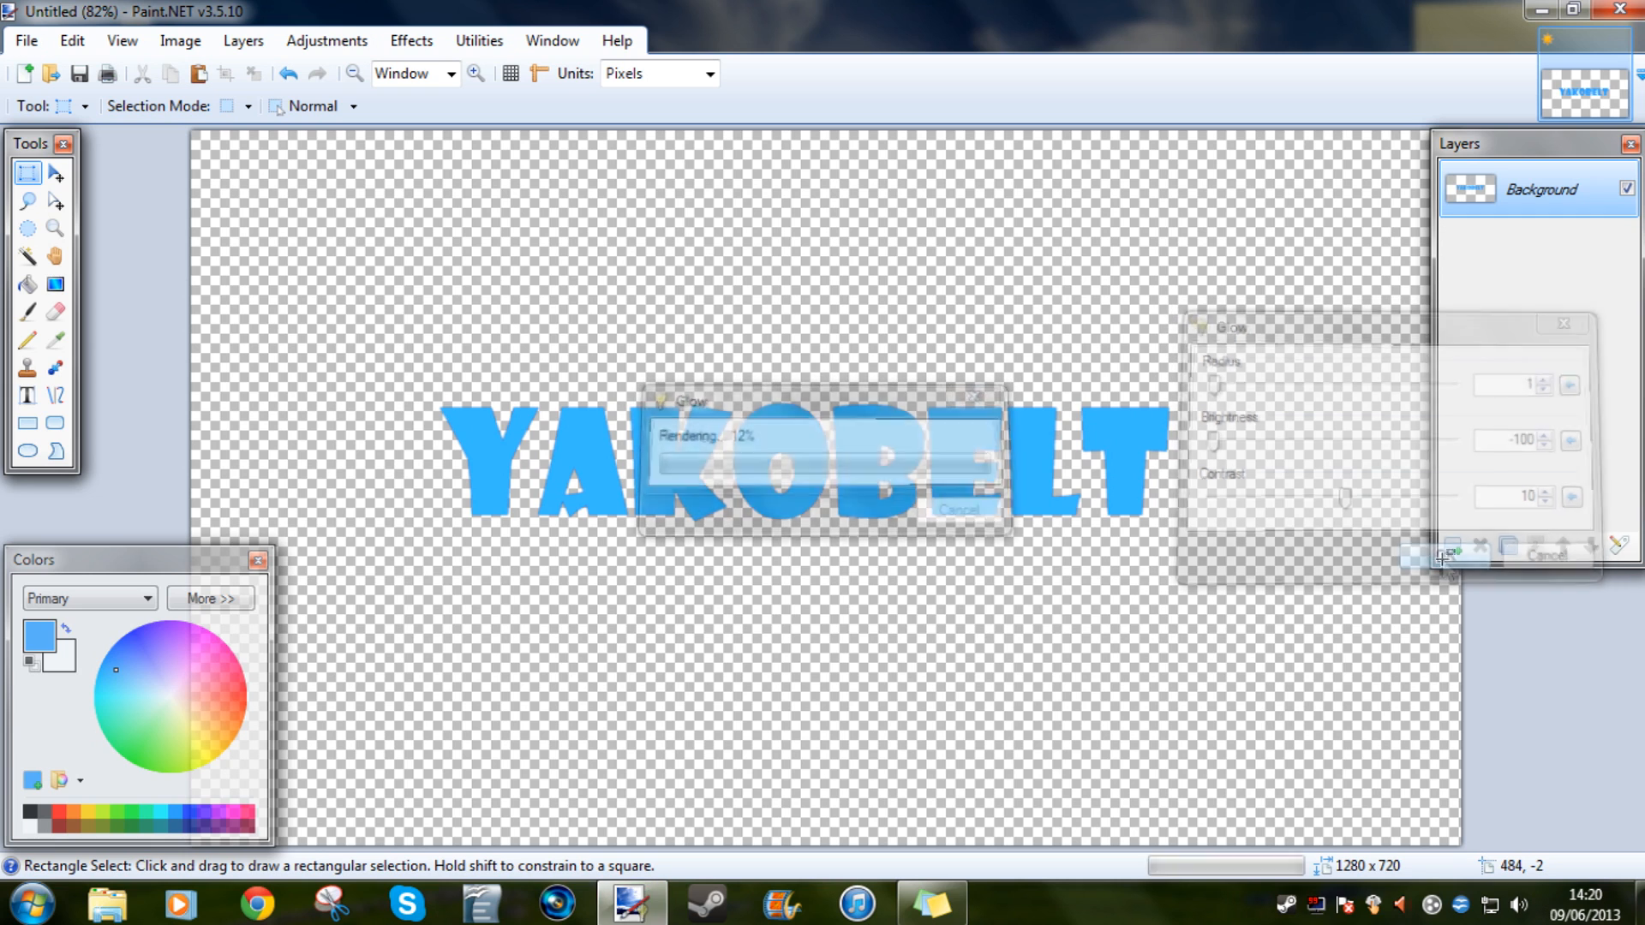
Repeat the Glow effect on the blue lettering to build up a dark outline around the letters.
left_click(411, 41)
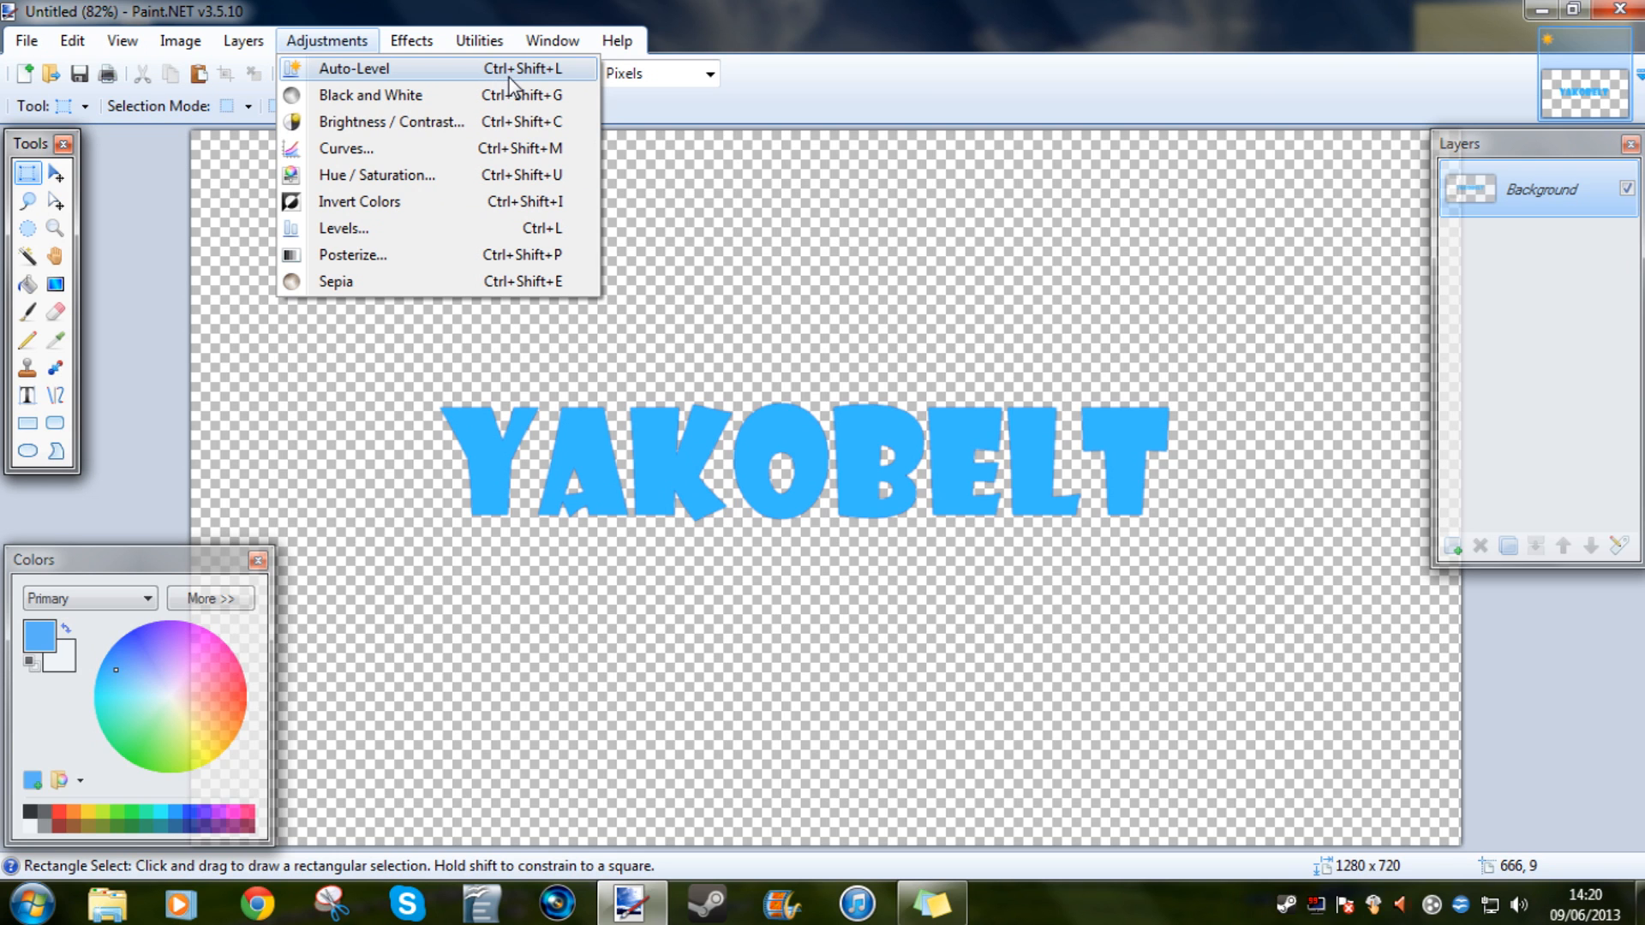
mouse_move(412, 41)
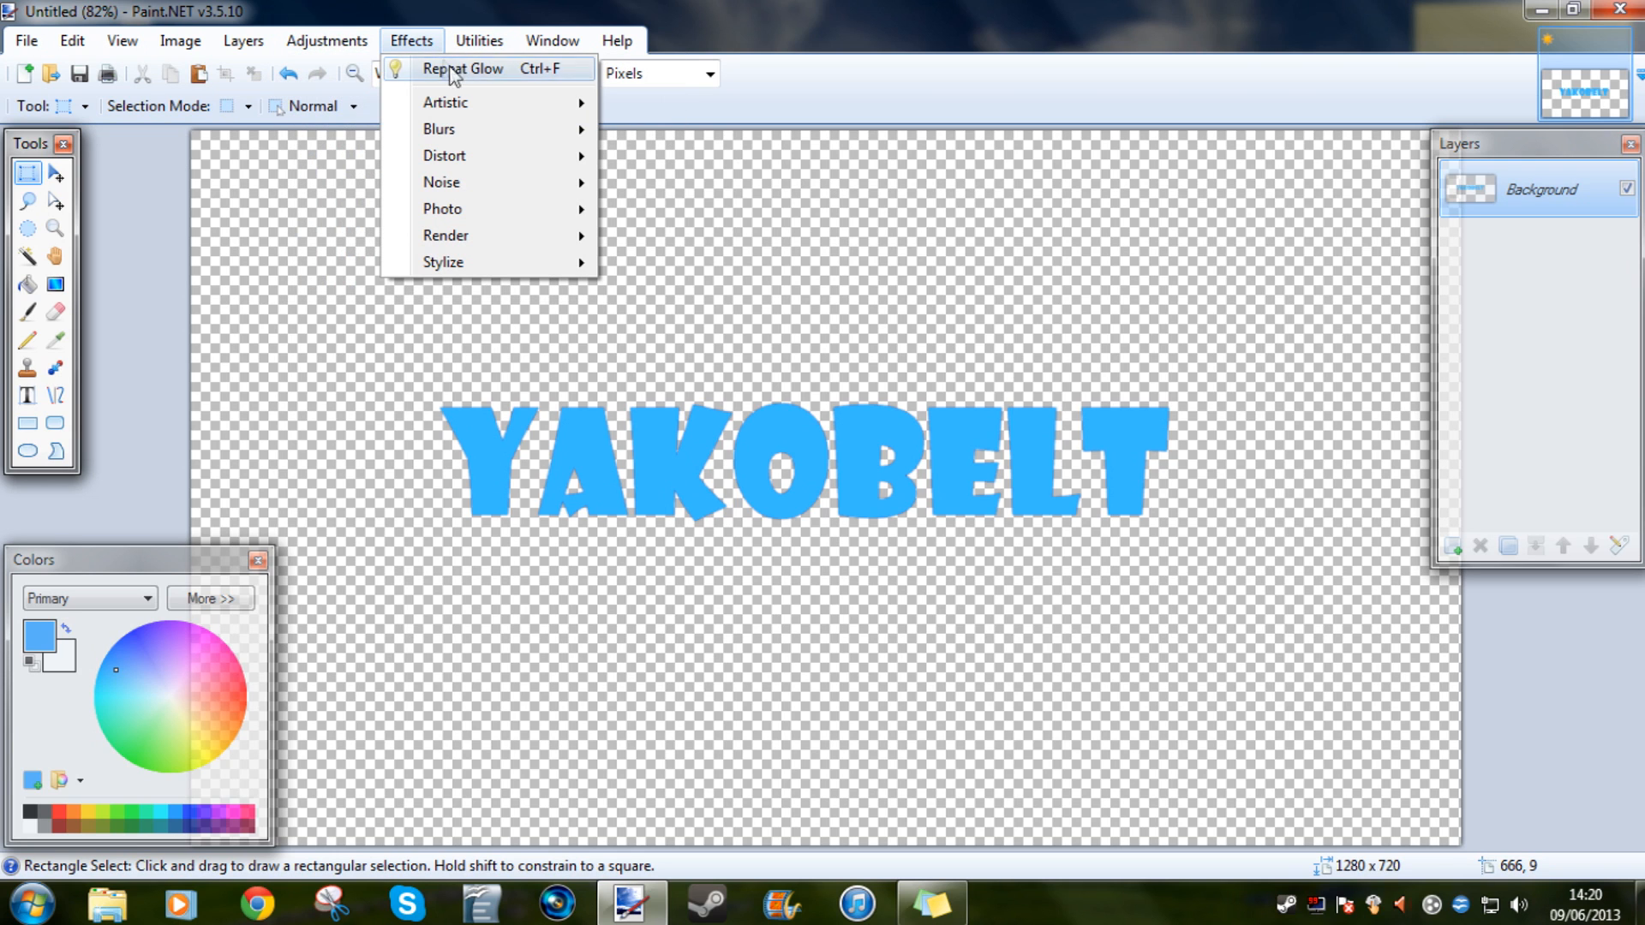
left_click(611, 64)
left_click(412, 41)
left_click(428, 69)
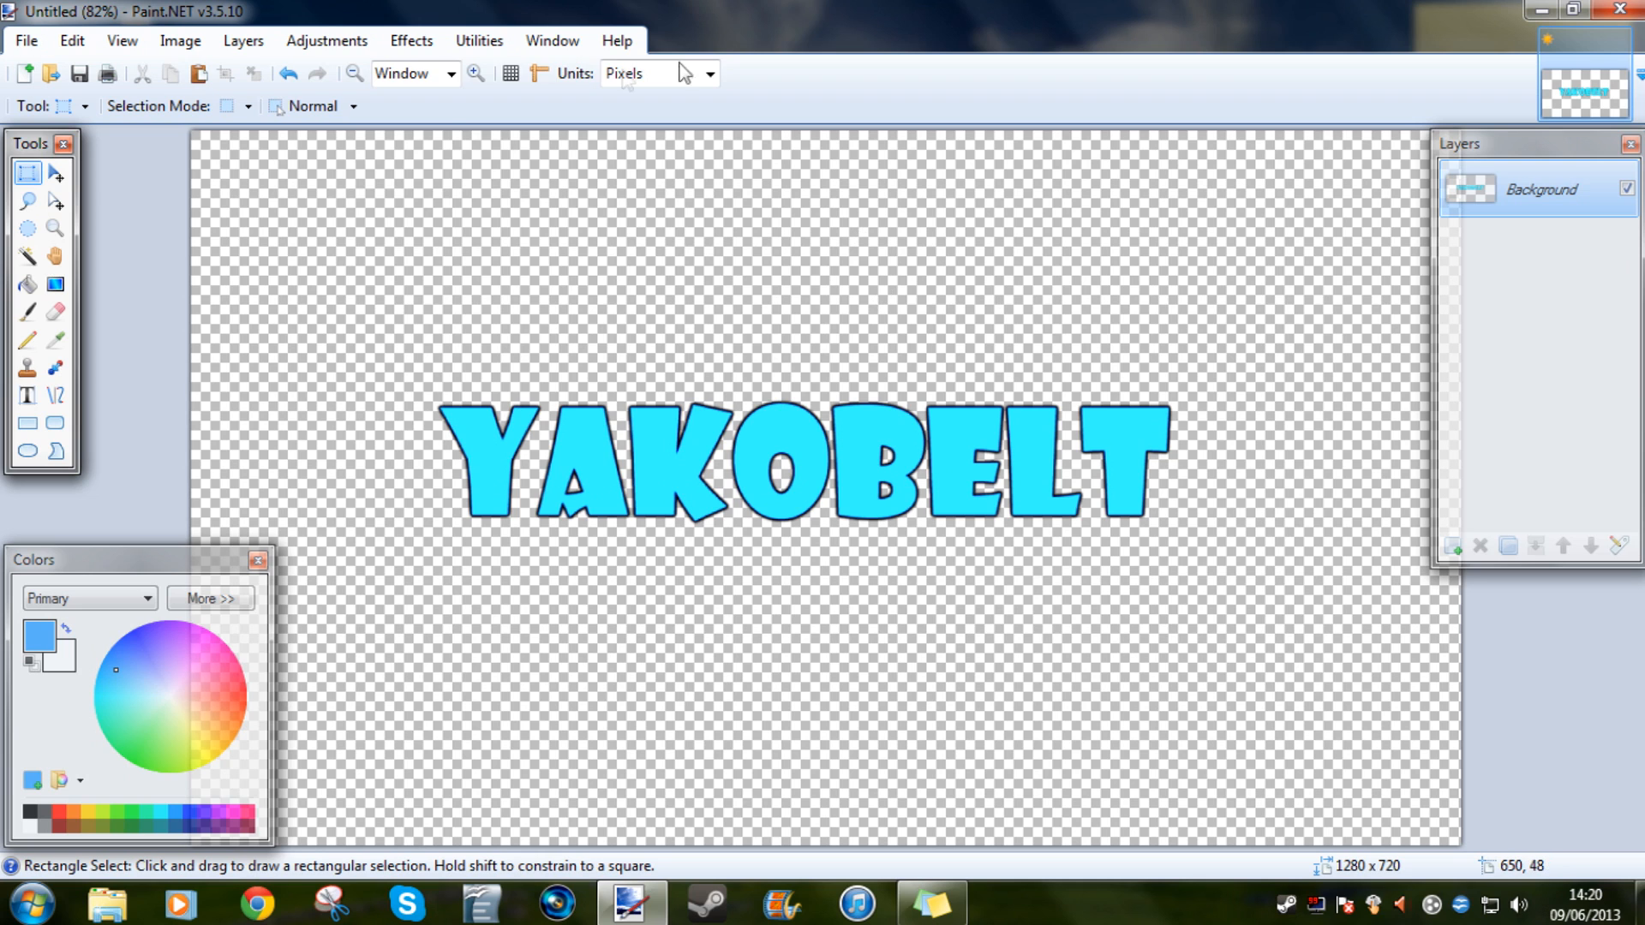
Shift the lettering to a deeper blue with a Hue / Saturation adjustment, setting the hue to 30.
left_click(347, 41)
left_click(818, 107)
left_click(355, 45)
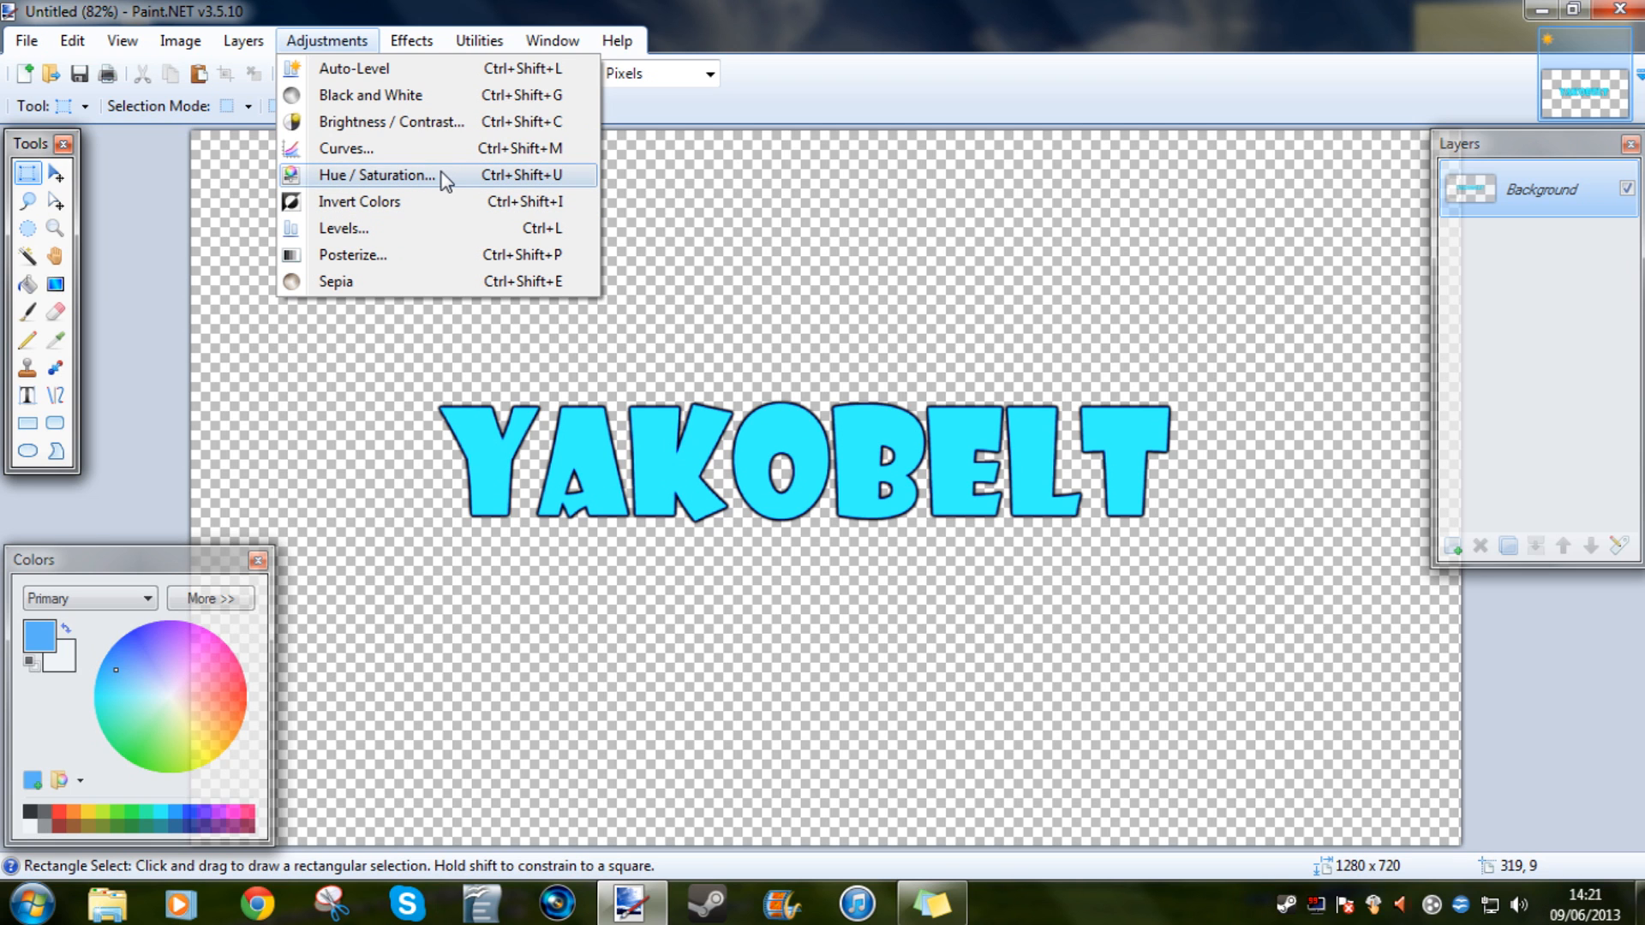
left_click(445, 180)
left_click_drag(829, 312, 1354, 323)
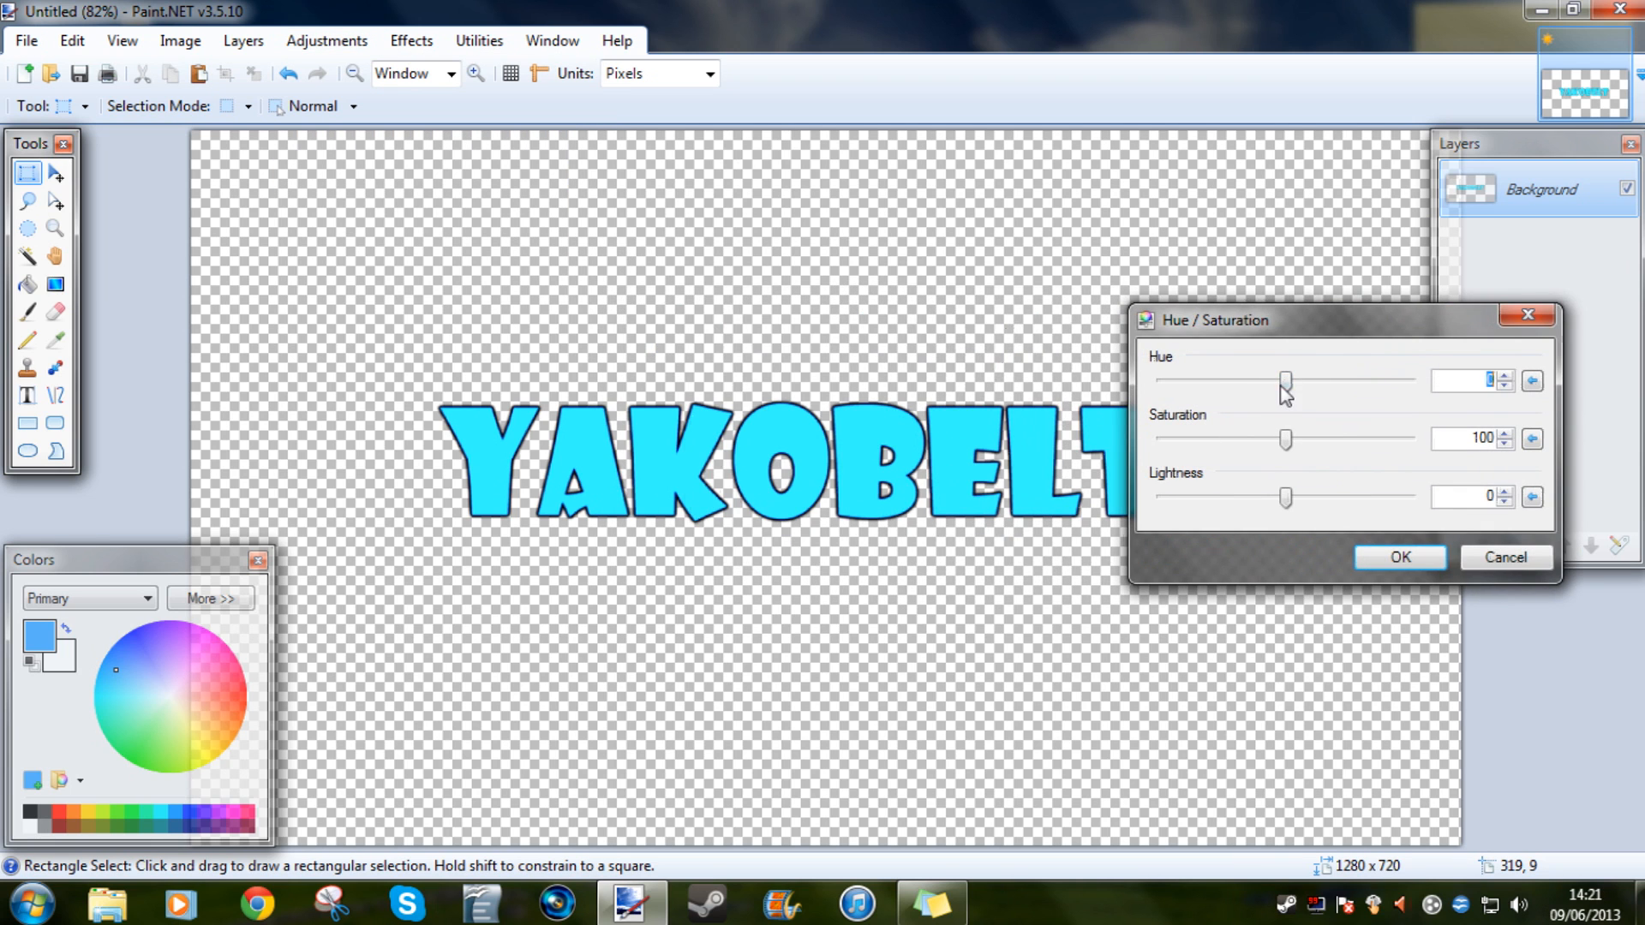
left_click_drag(1291, 384, 1312, 384)
left_click_drag(1333, 328, 1361, 265)
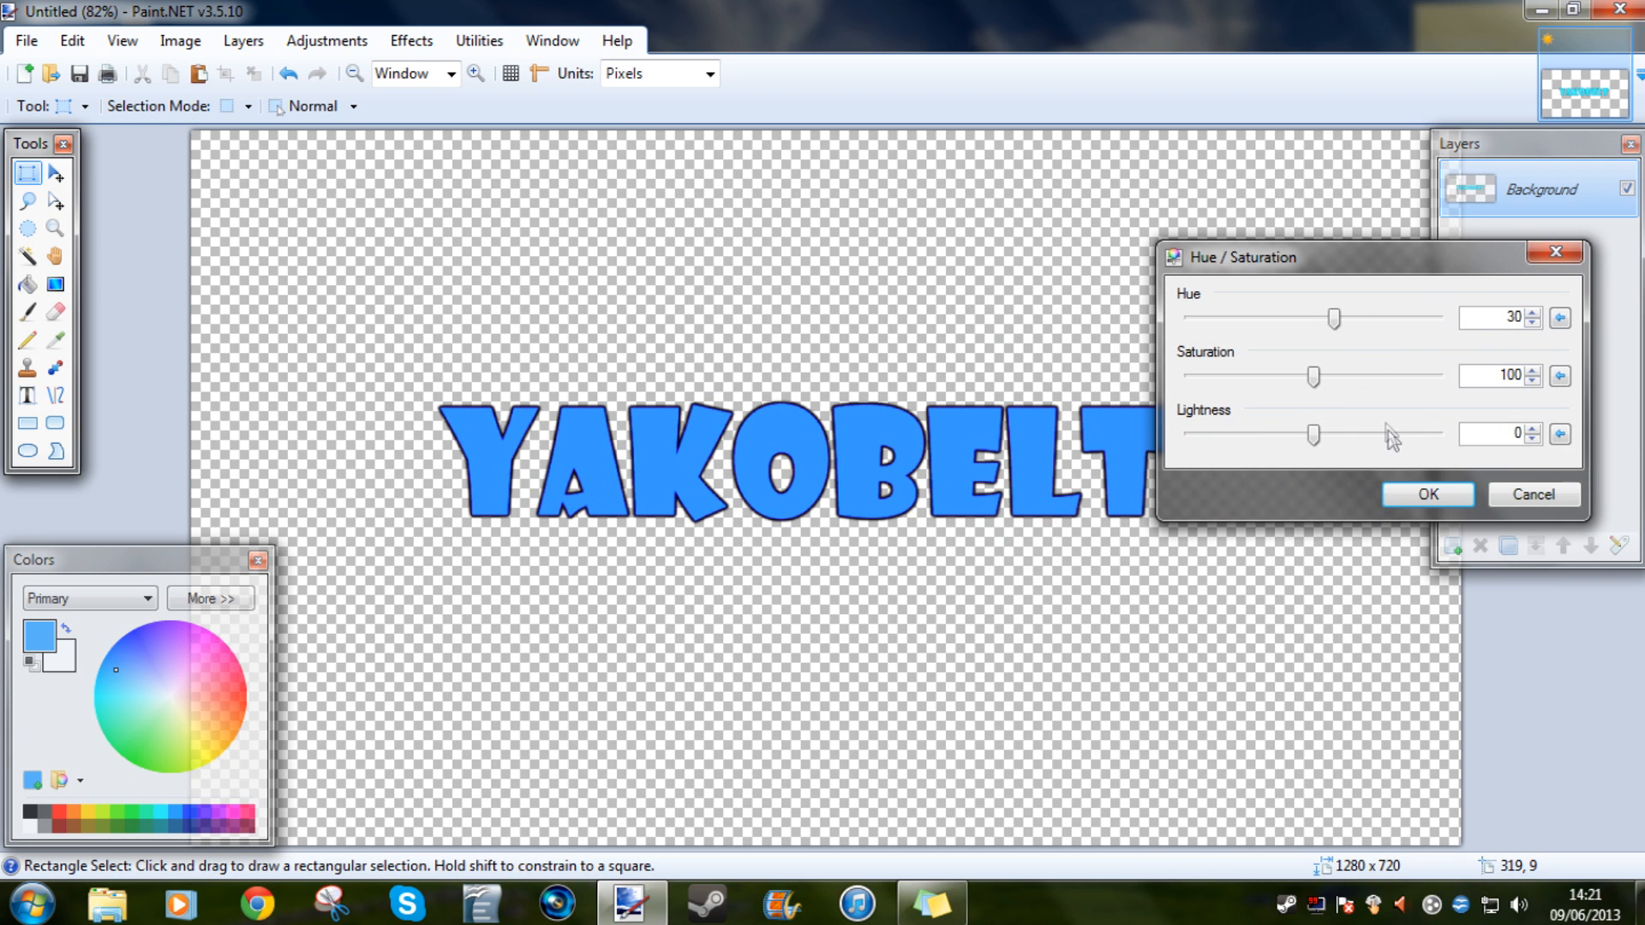
left_click(1424, 498)
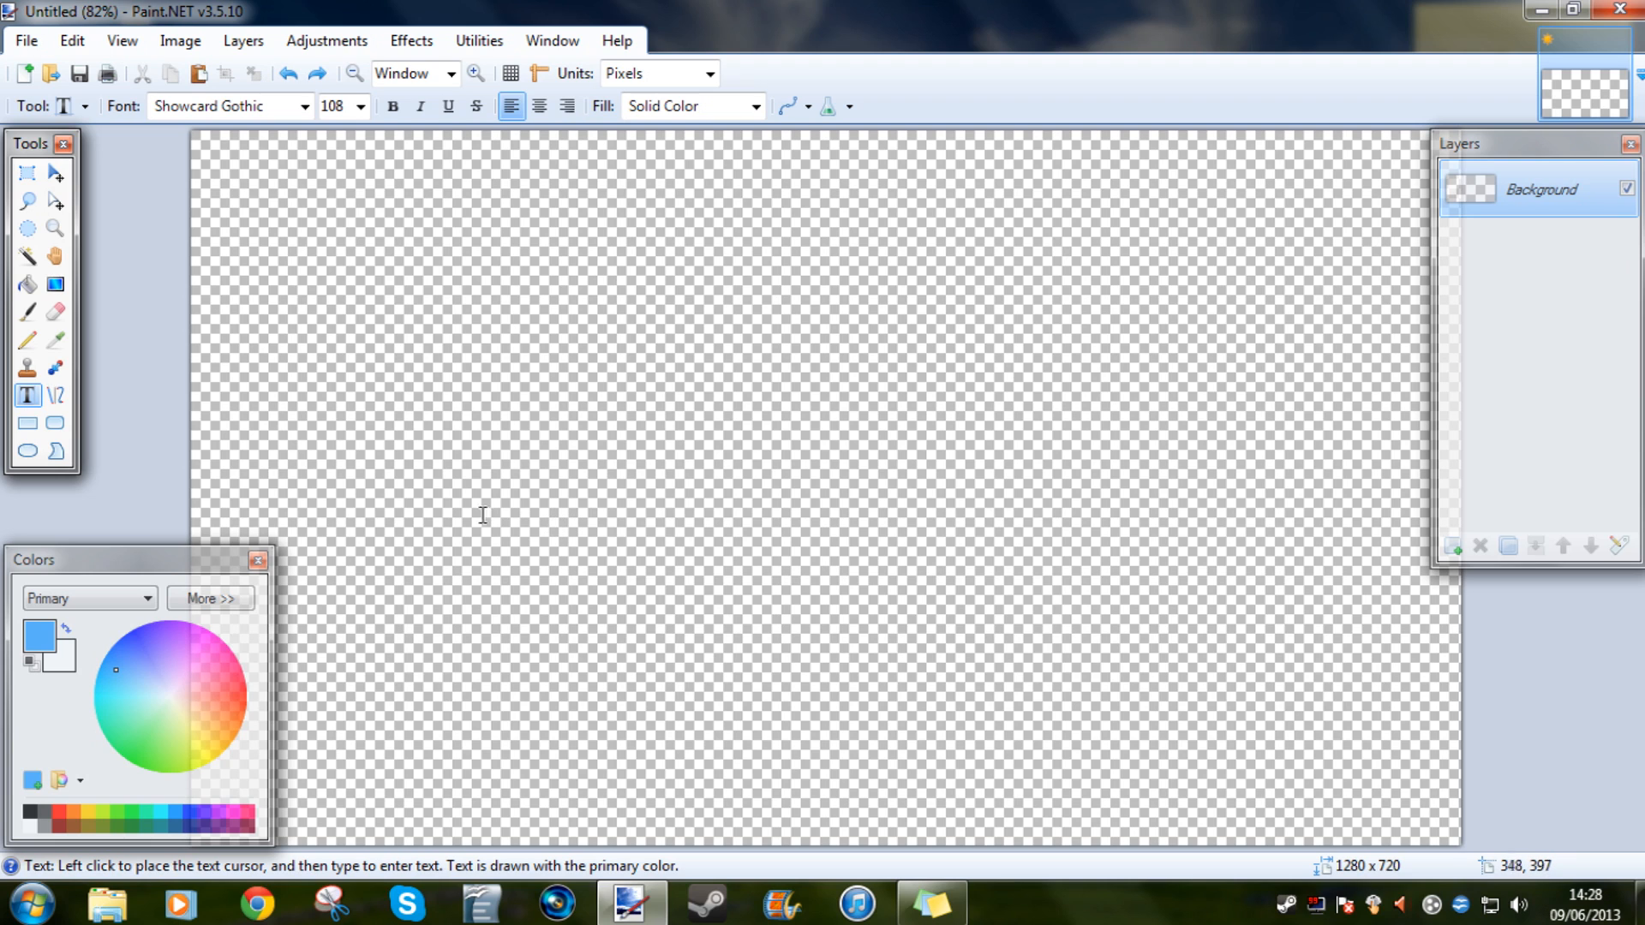
Write YAKOBELT in Showcard Gothic at size 108 on the blank canvas, coloured orange and positioned near the centre.
left_click(370, 450)
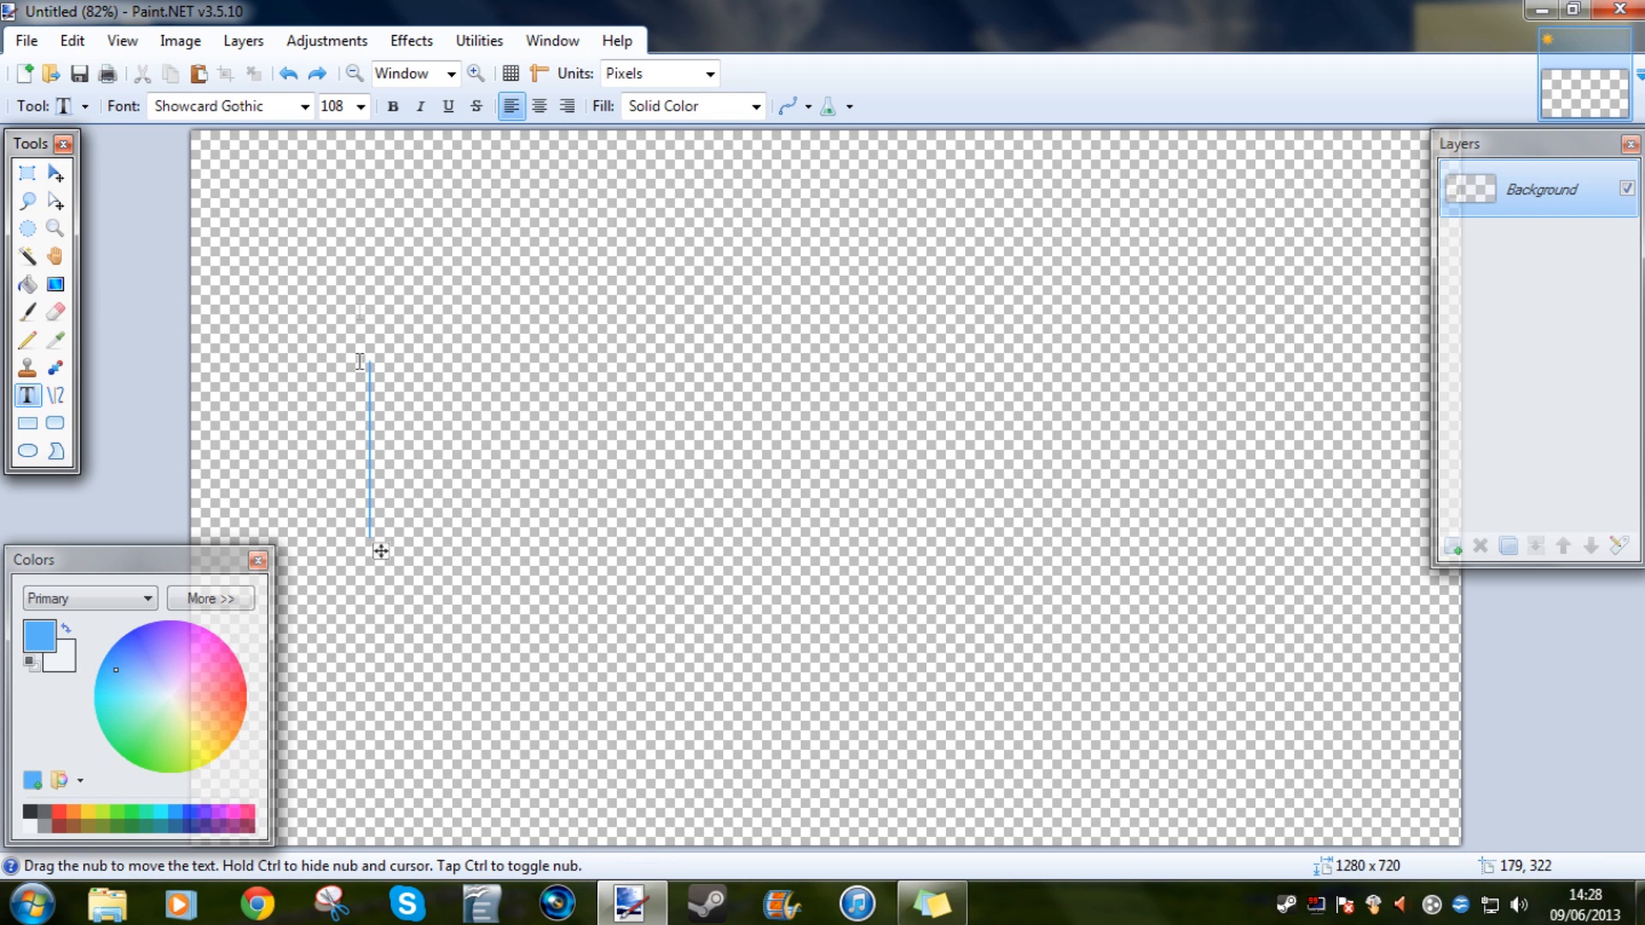
type("YAKOBELT")
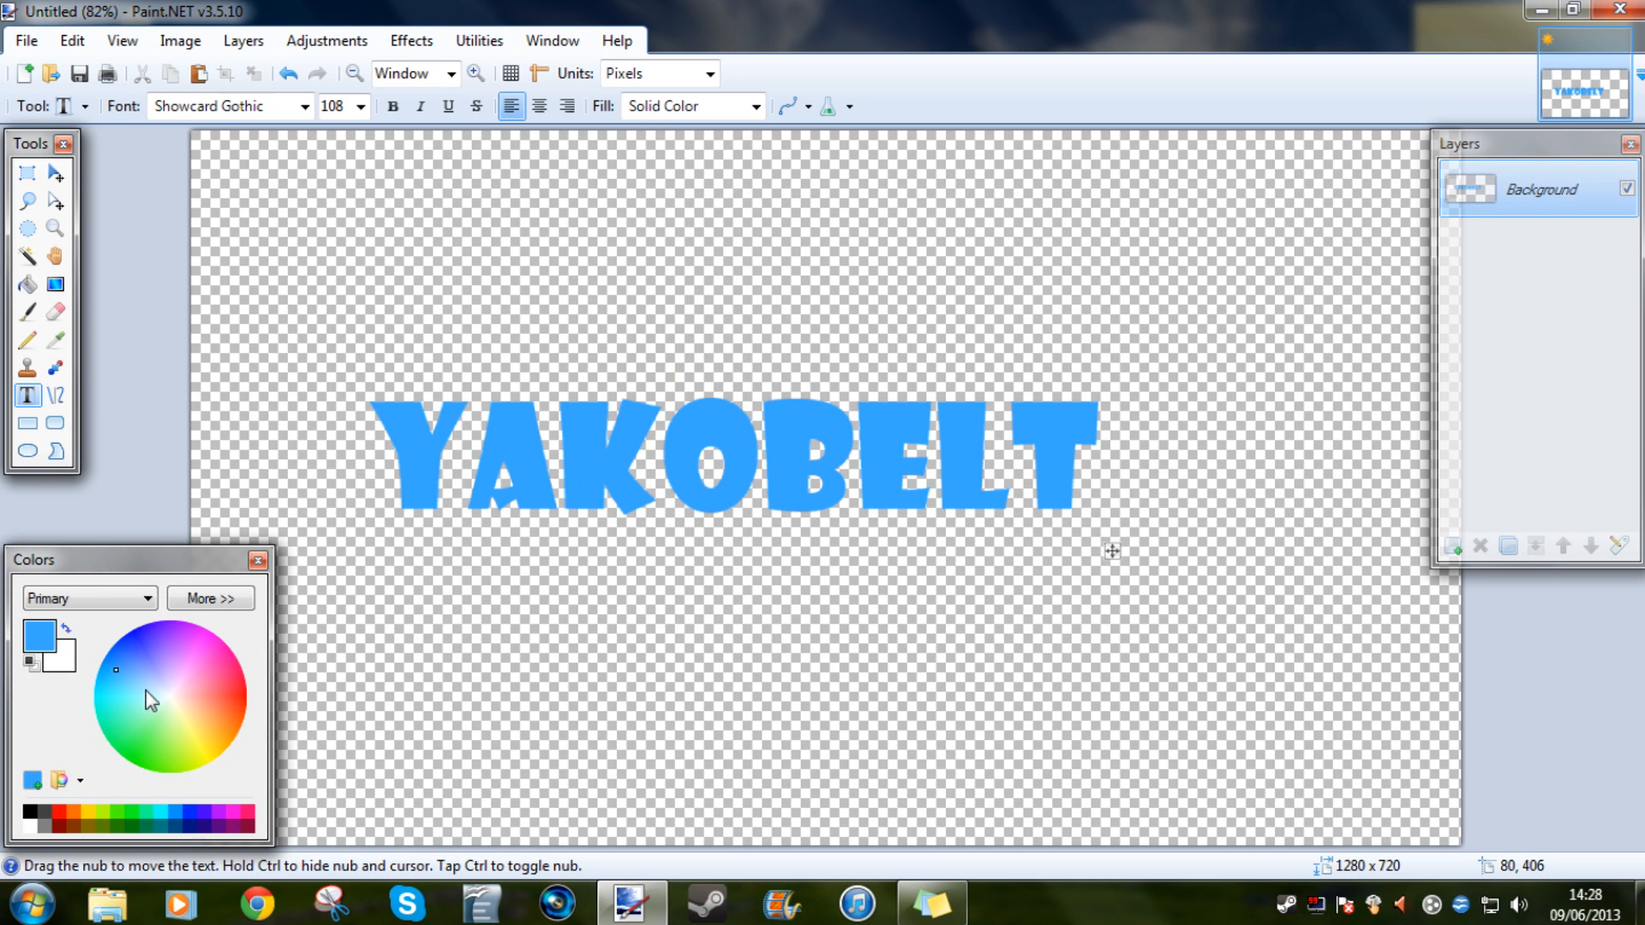
left_click_drag(146, 691, 222, 718)
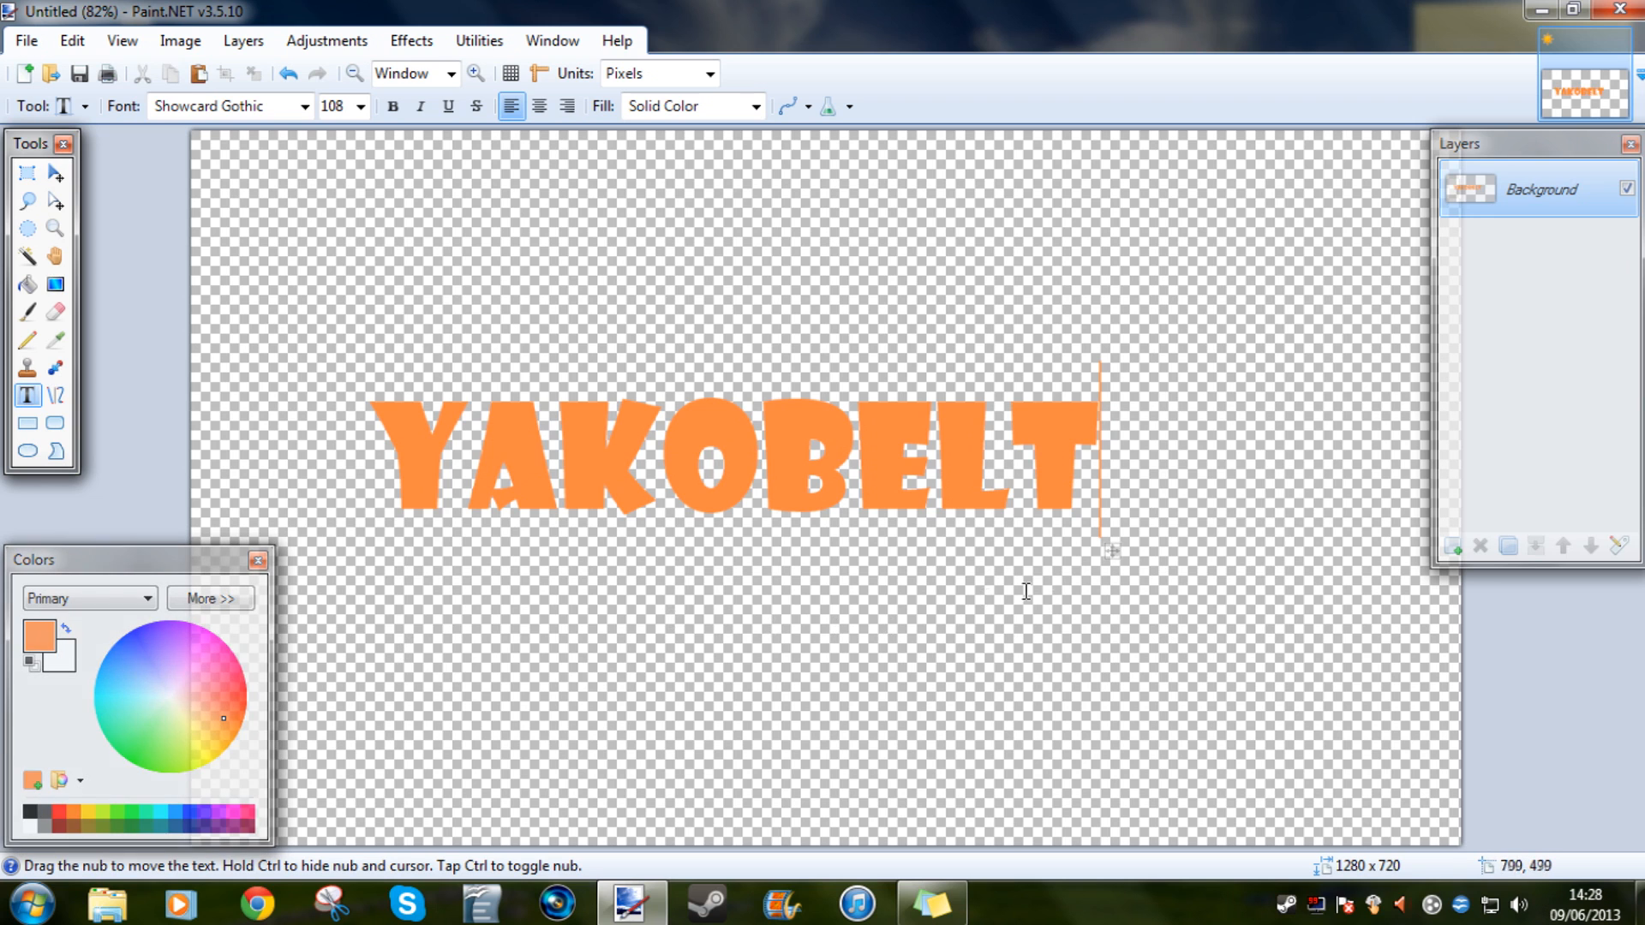
left_click_drag(1112, 551, 1164, 544)
Apply the Glow effect to the orange lettering with radius 6 and brightness -100.
left_click(411, 40)
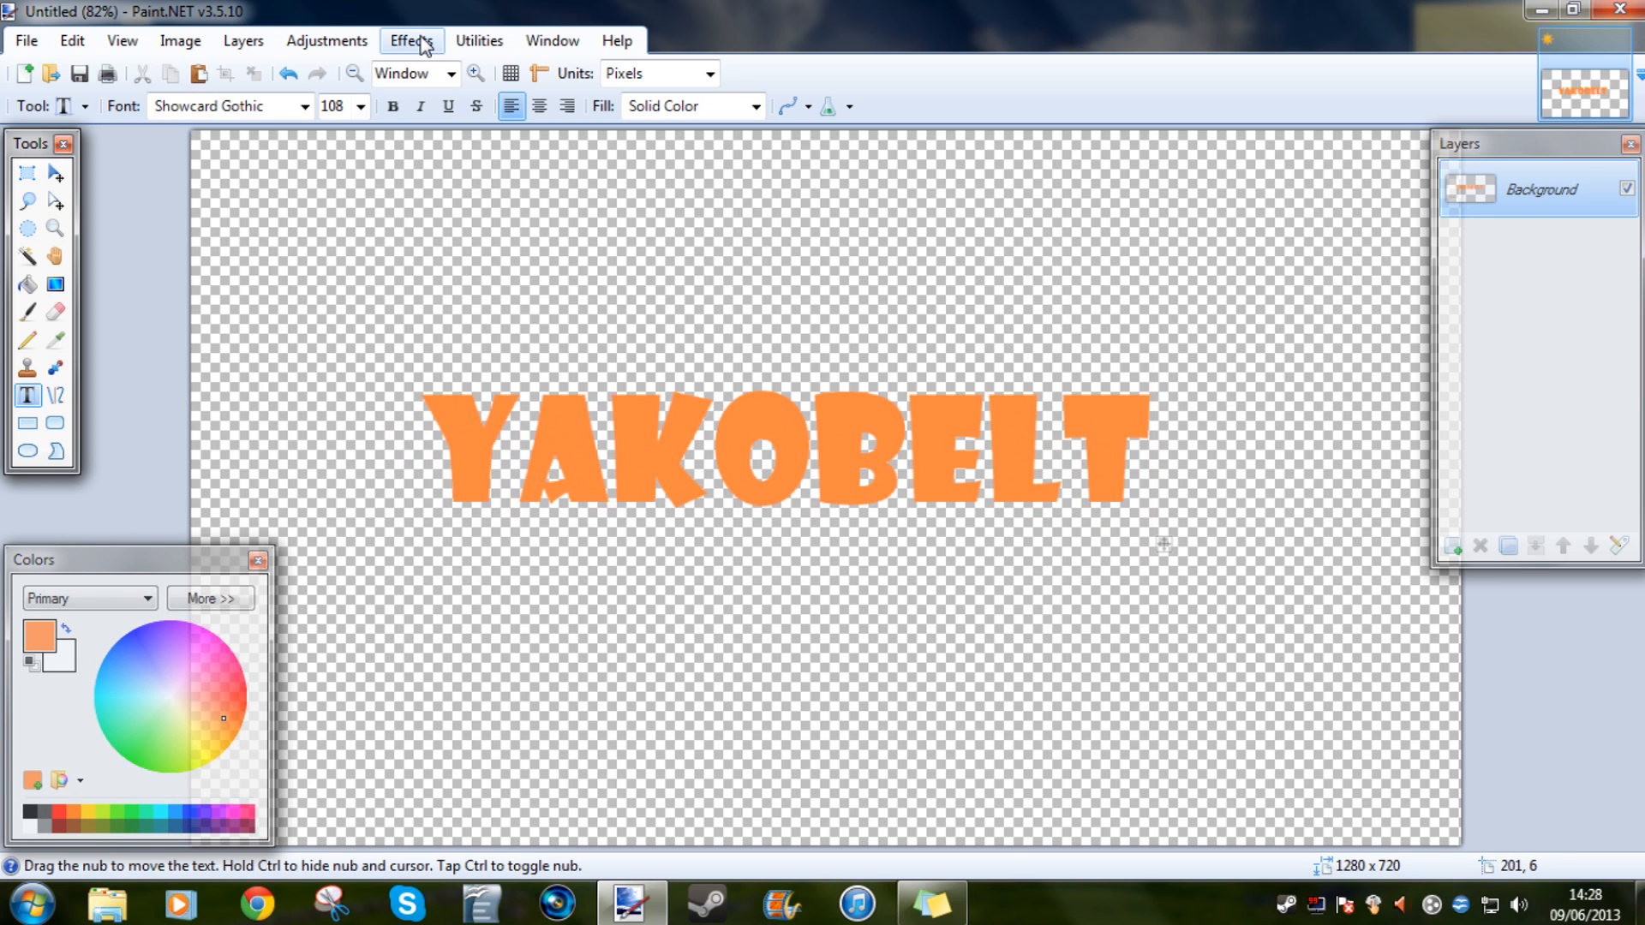
mouse_move(499, 225)
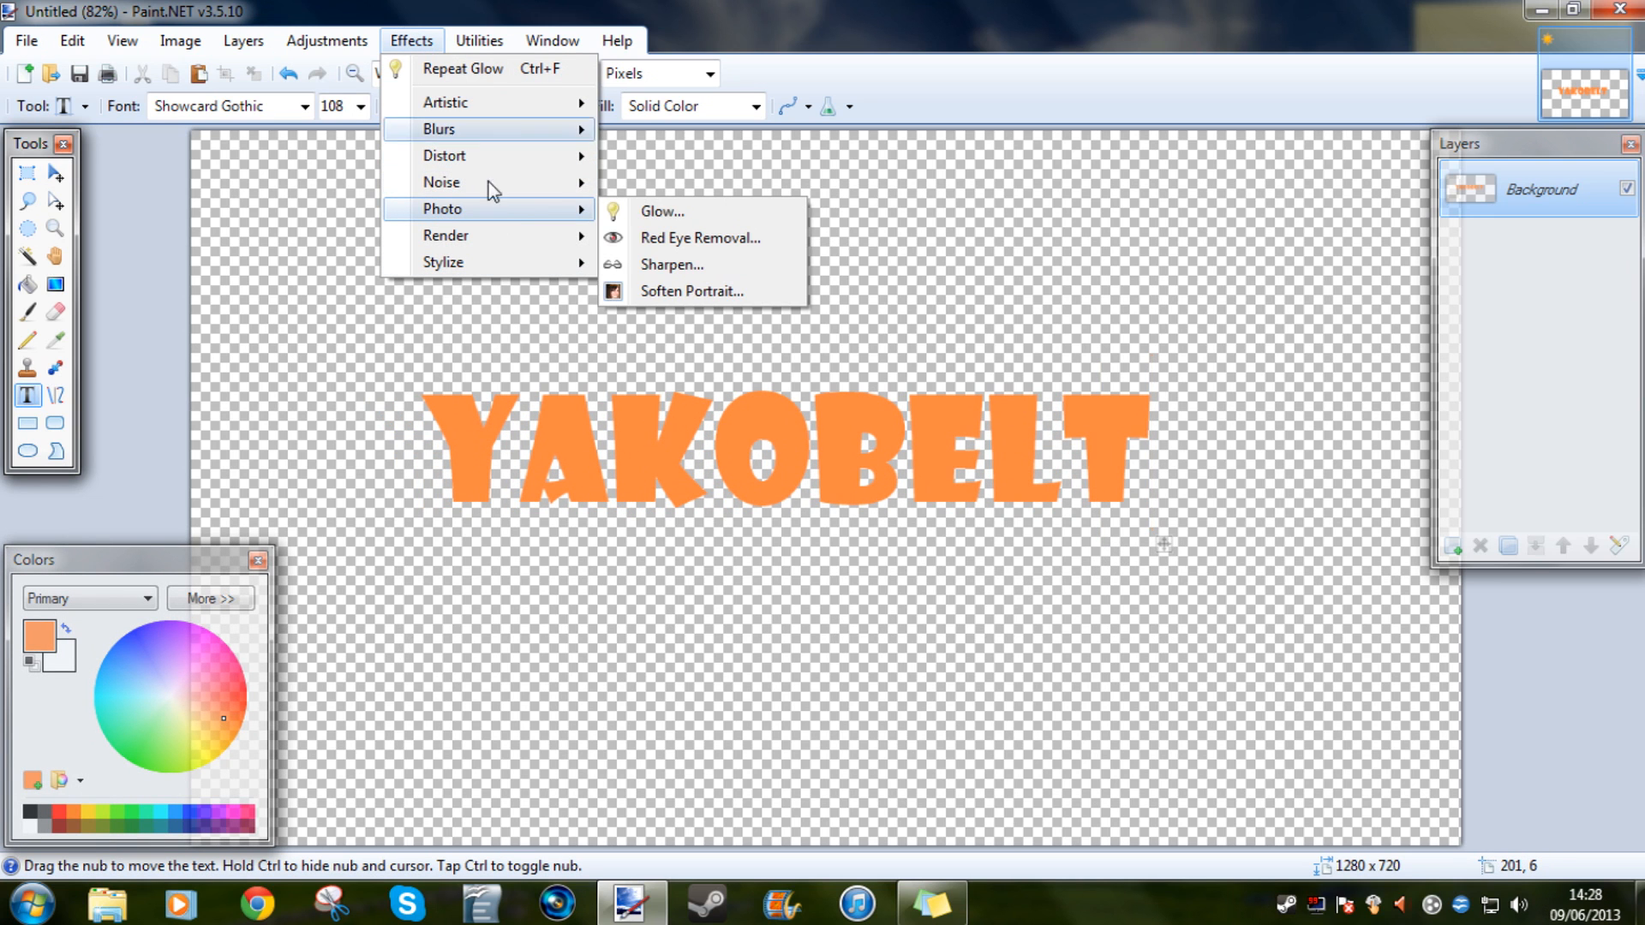
mouse_move(430, 107)
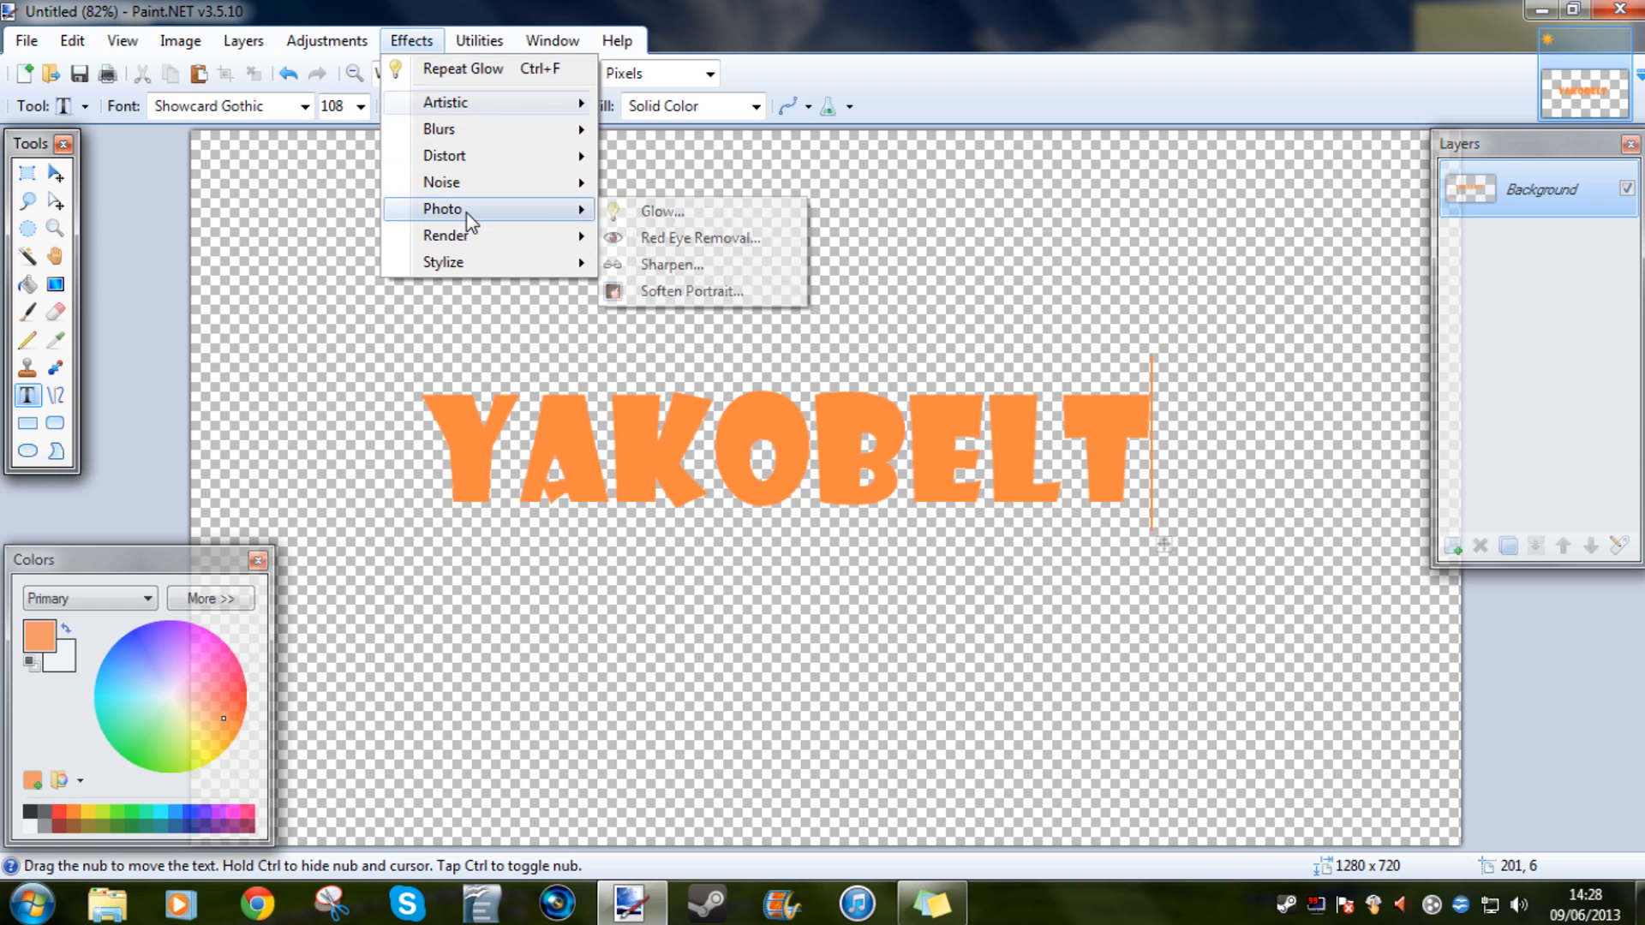
left_click(636, 214)
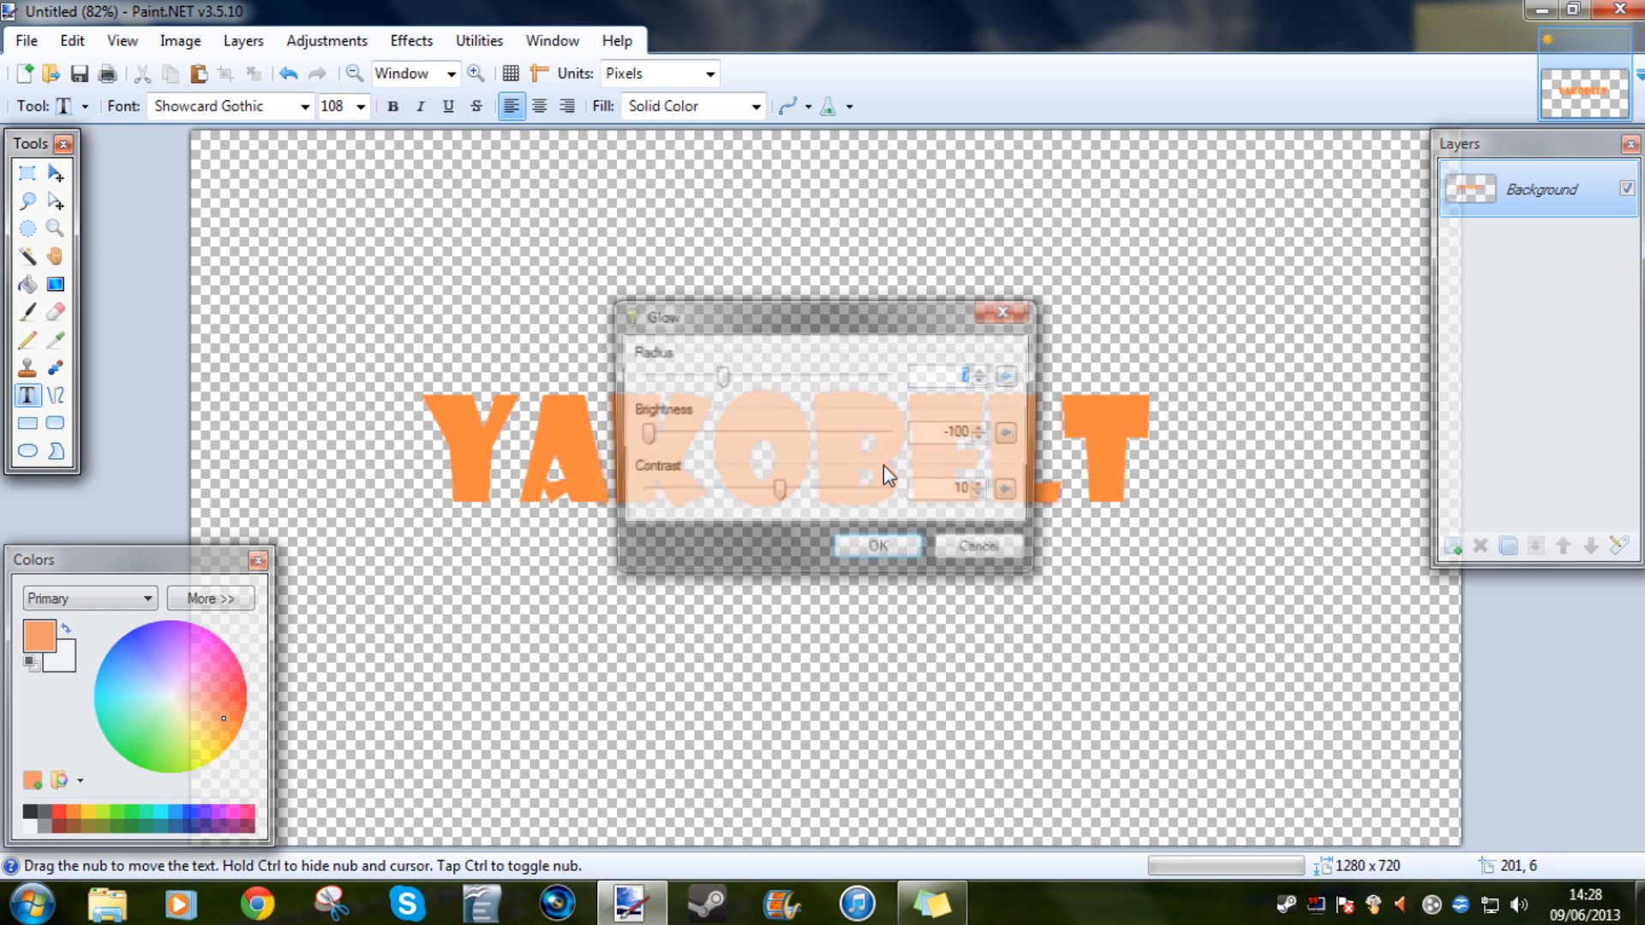
left_click_drag(728, 315, 1272, 526)
mouse_move(1248, 585)
left_mouse_down()
mouse_move(1383, 581)
mouse_move(1259, 588)
left_mouse_up()
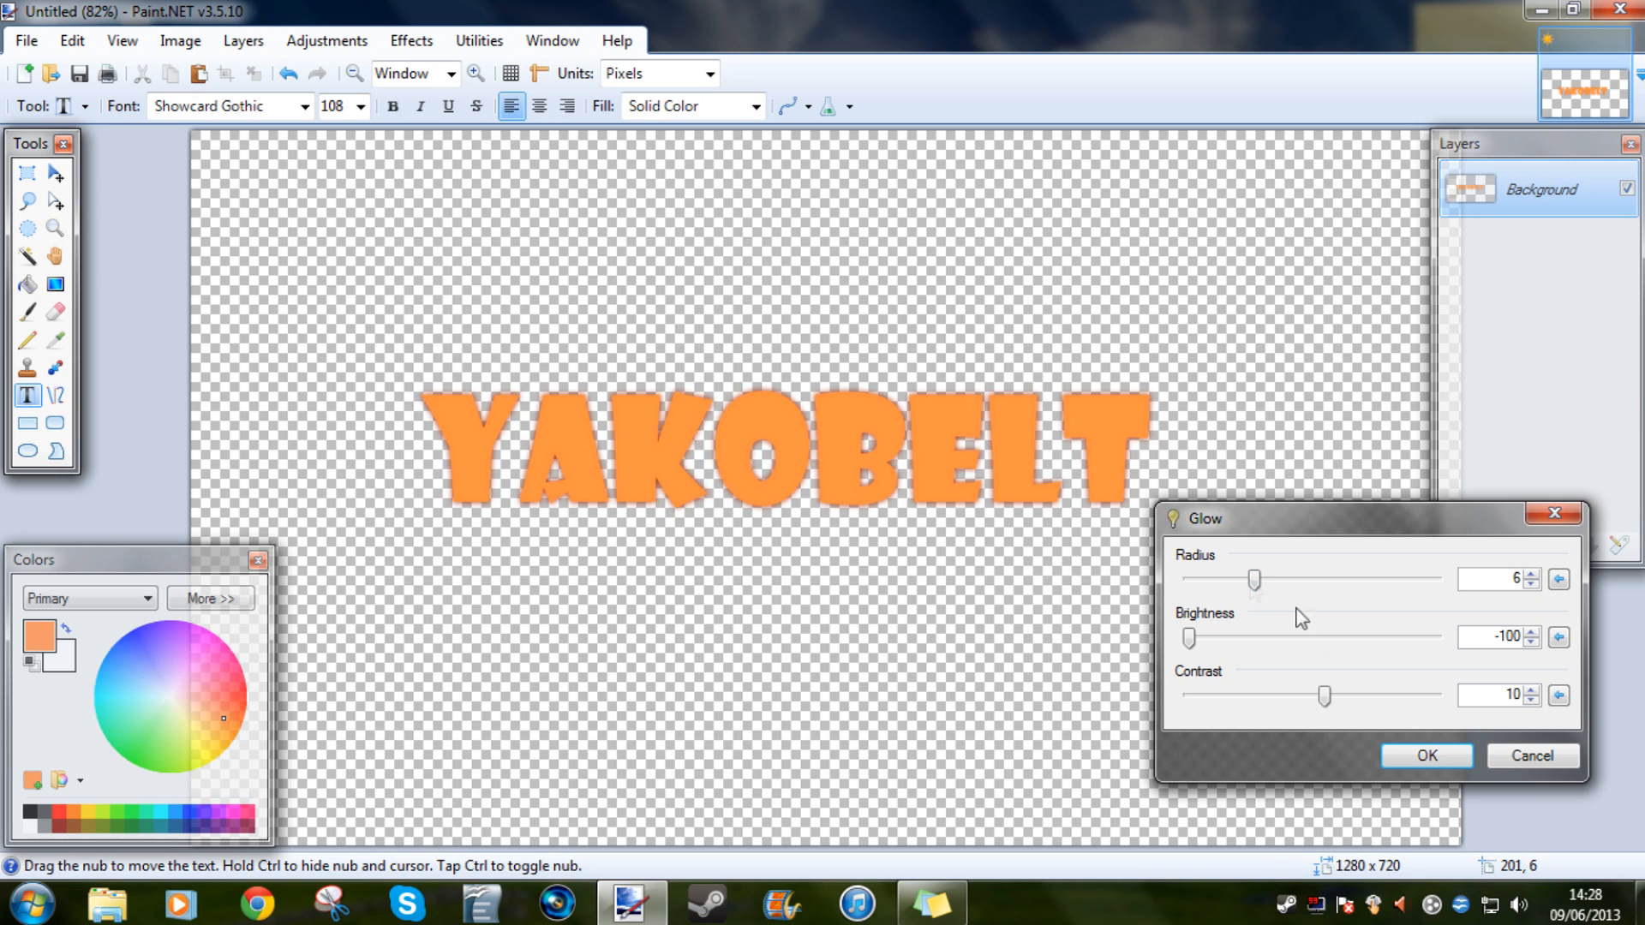
left_click(1426, 756)
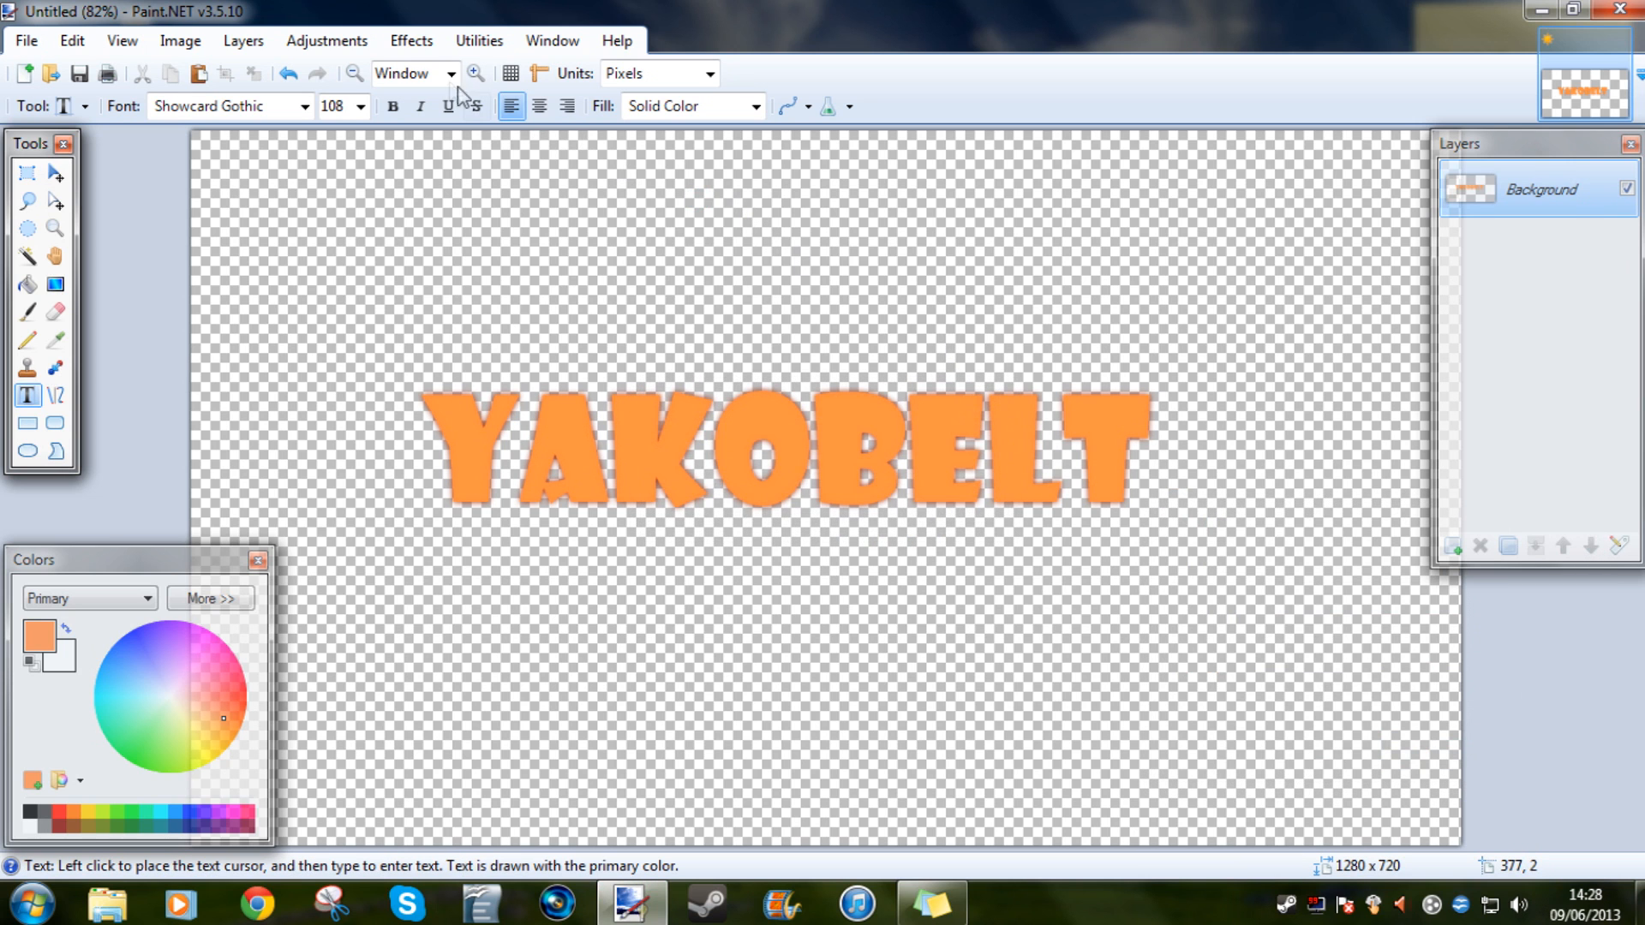
Apply the Relief stylize effect to the orange YAKOBELT lettering, keeping the default angle.
left_click(422, 47)
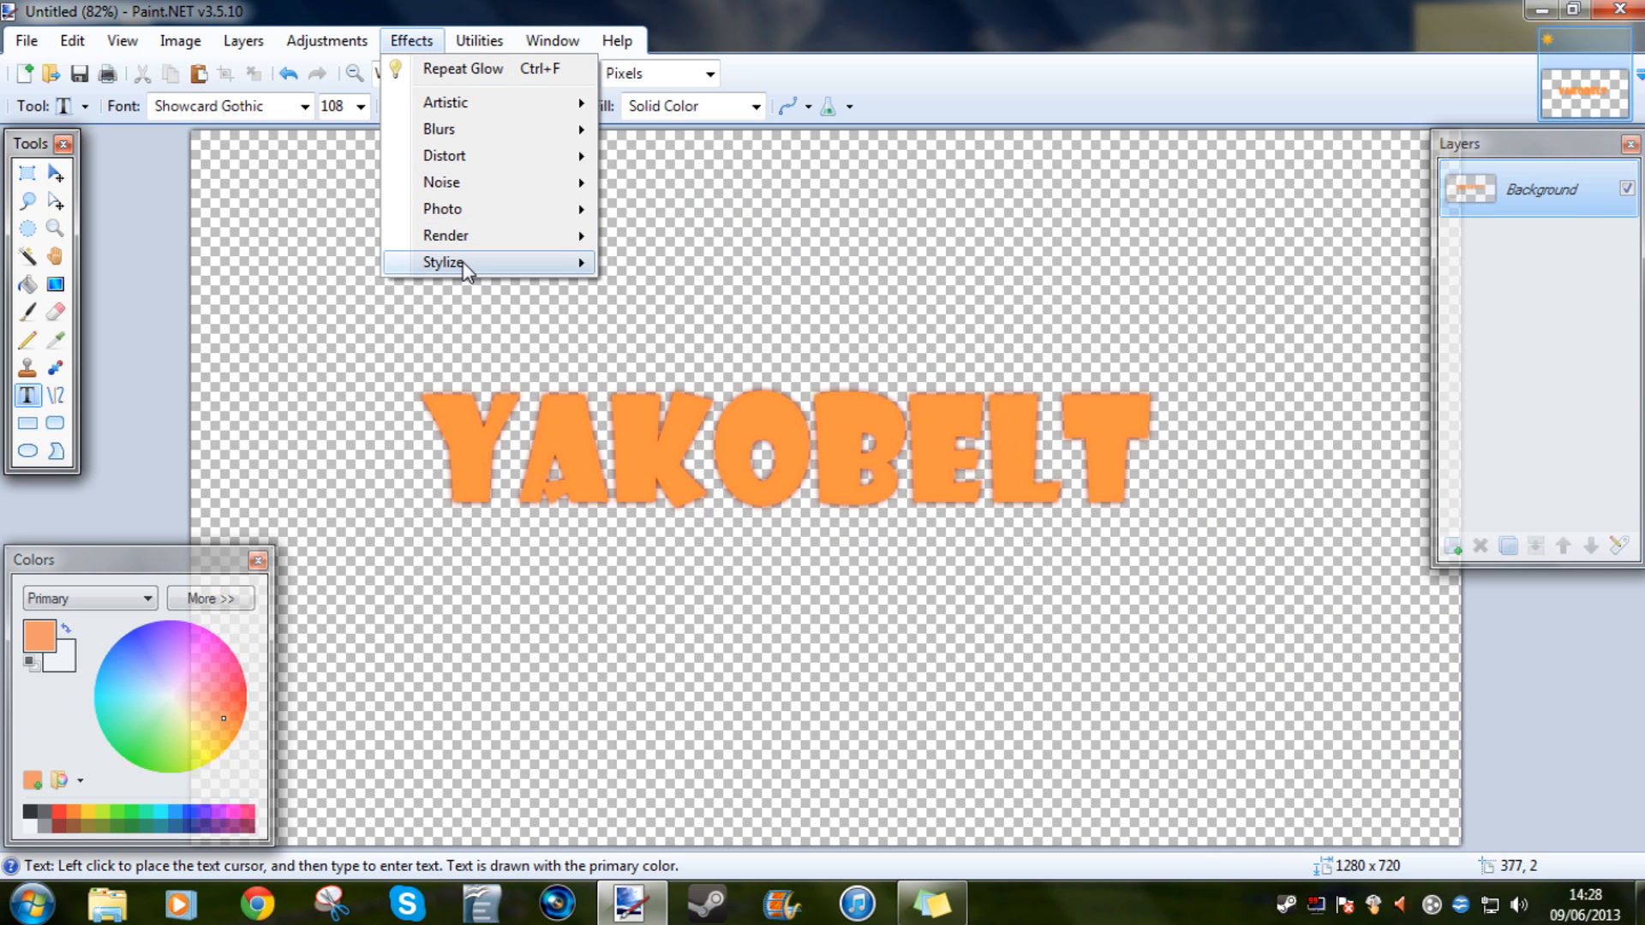
mouse_move(485, 271)
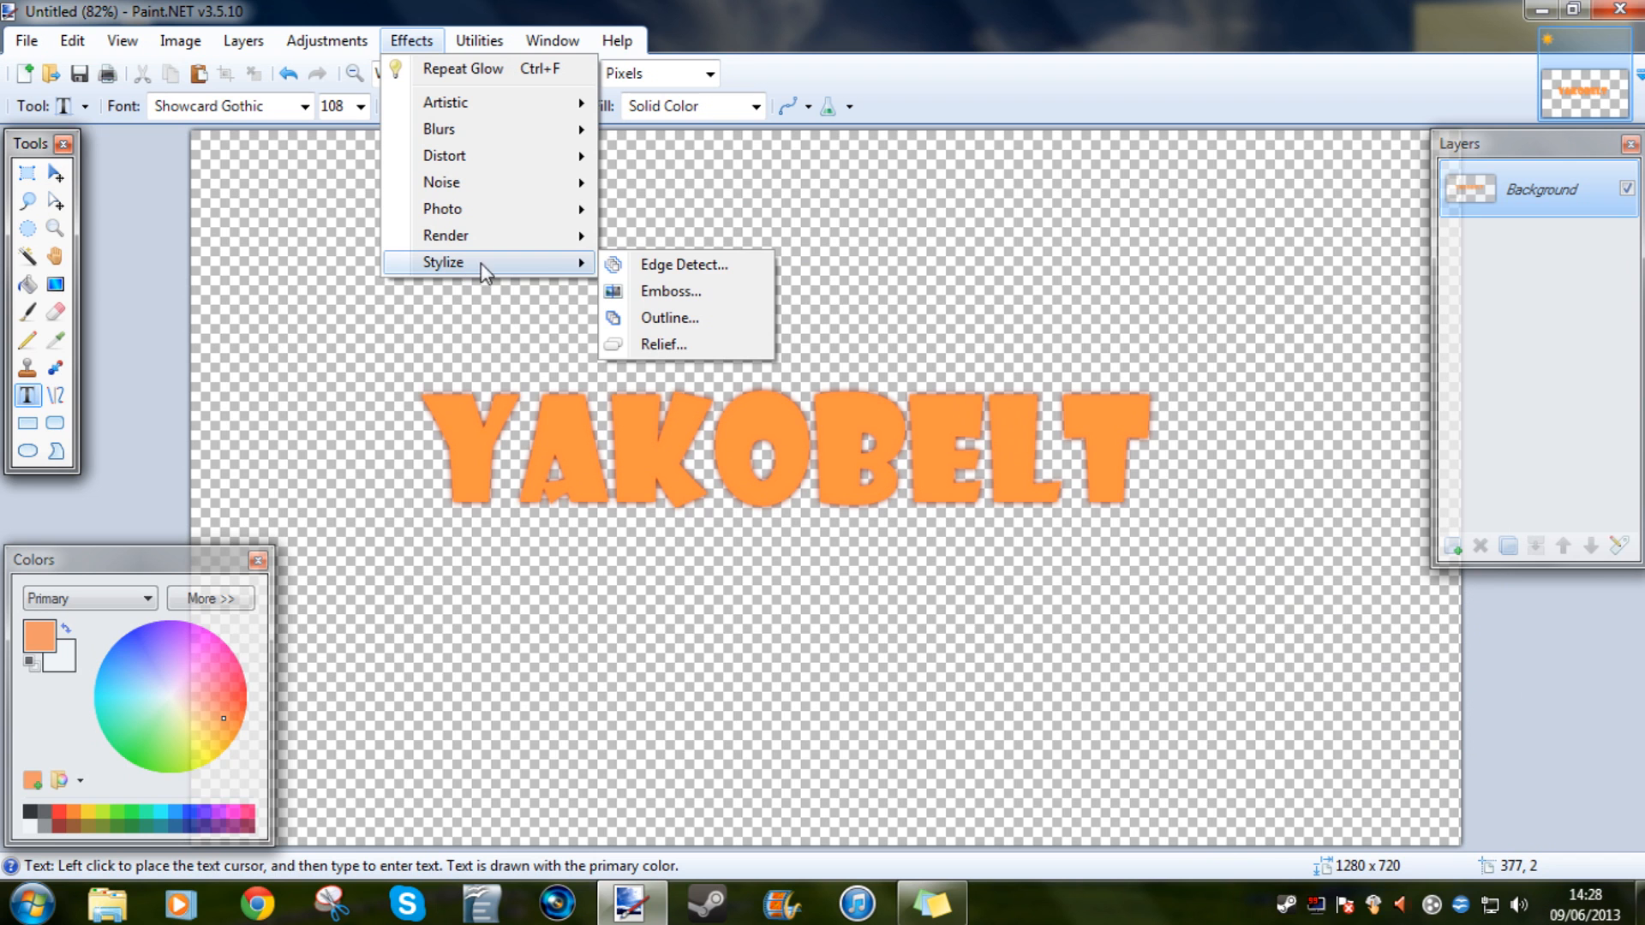
left_click(676, 341)
left_click_drag(768, 356, 1485, 338)
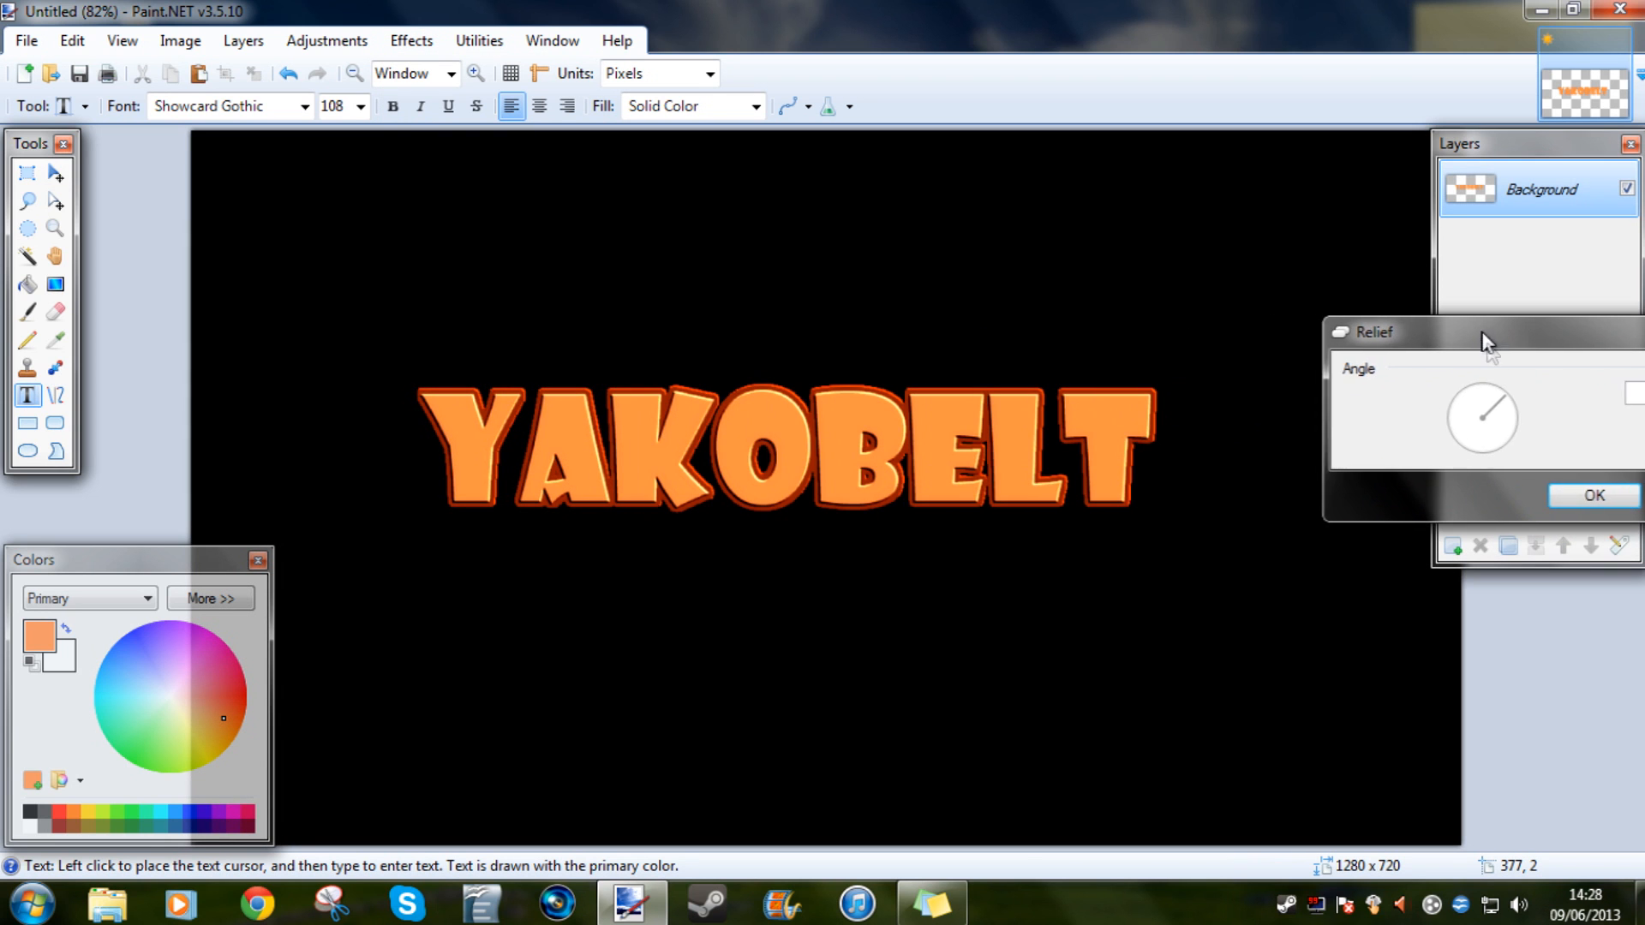
left_click(1590, 502)
Delete the black background around the lettering and inside the O using the Magic Wand at 50% tolerance.
left_click(27, 256)
left_click(591, 274)
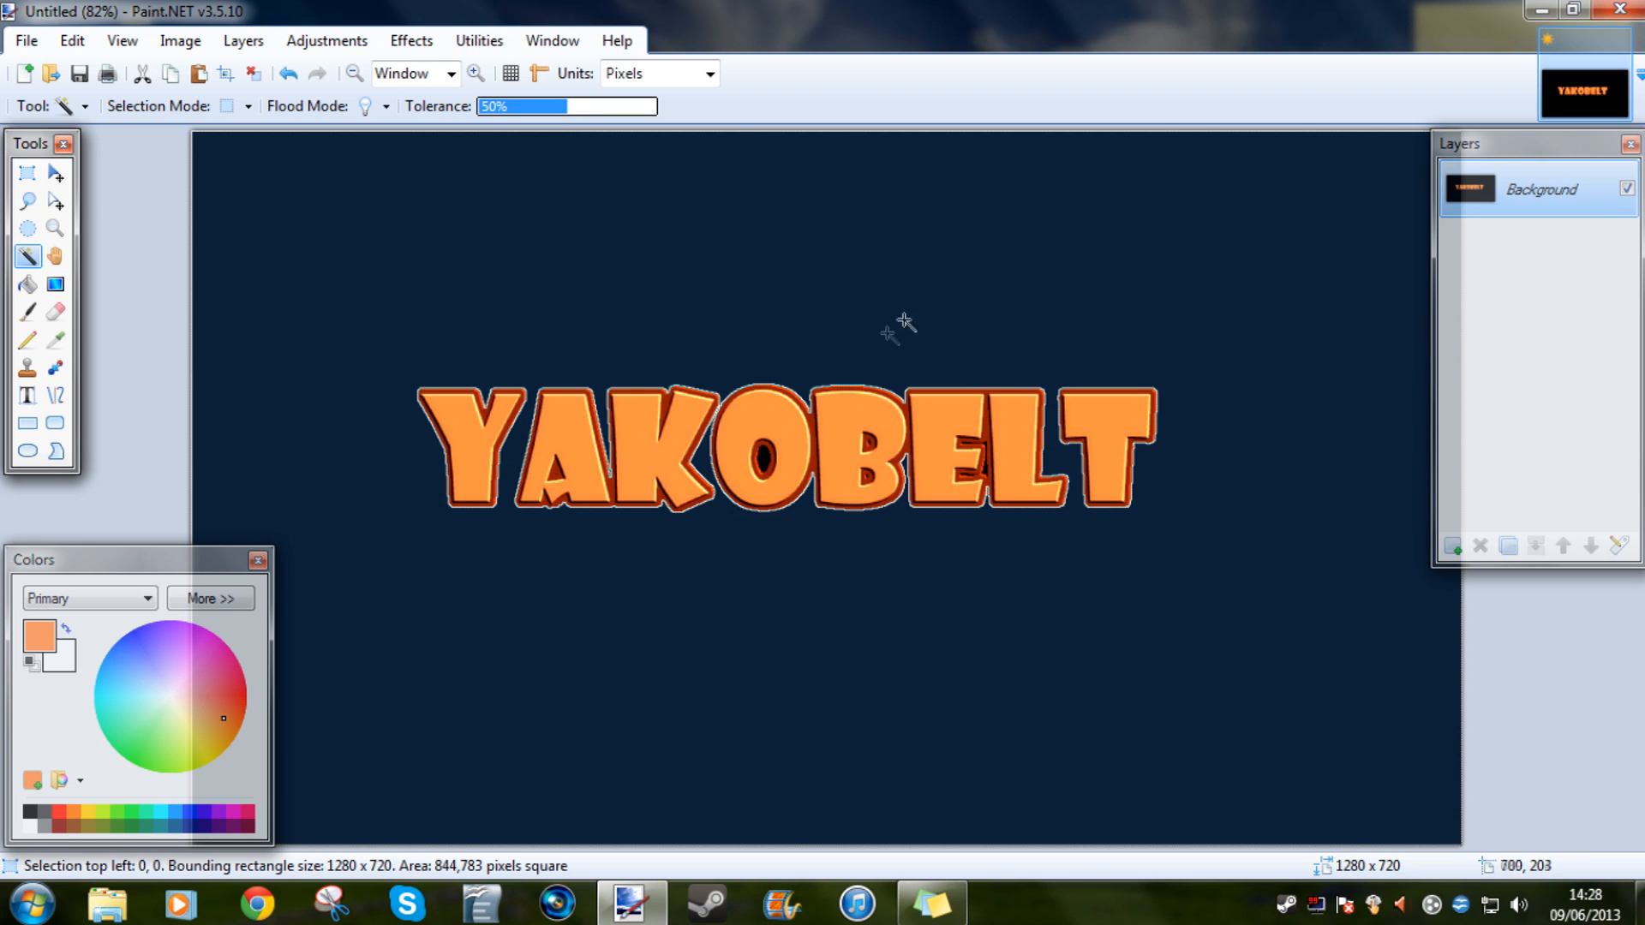
key("Delete")
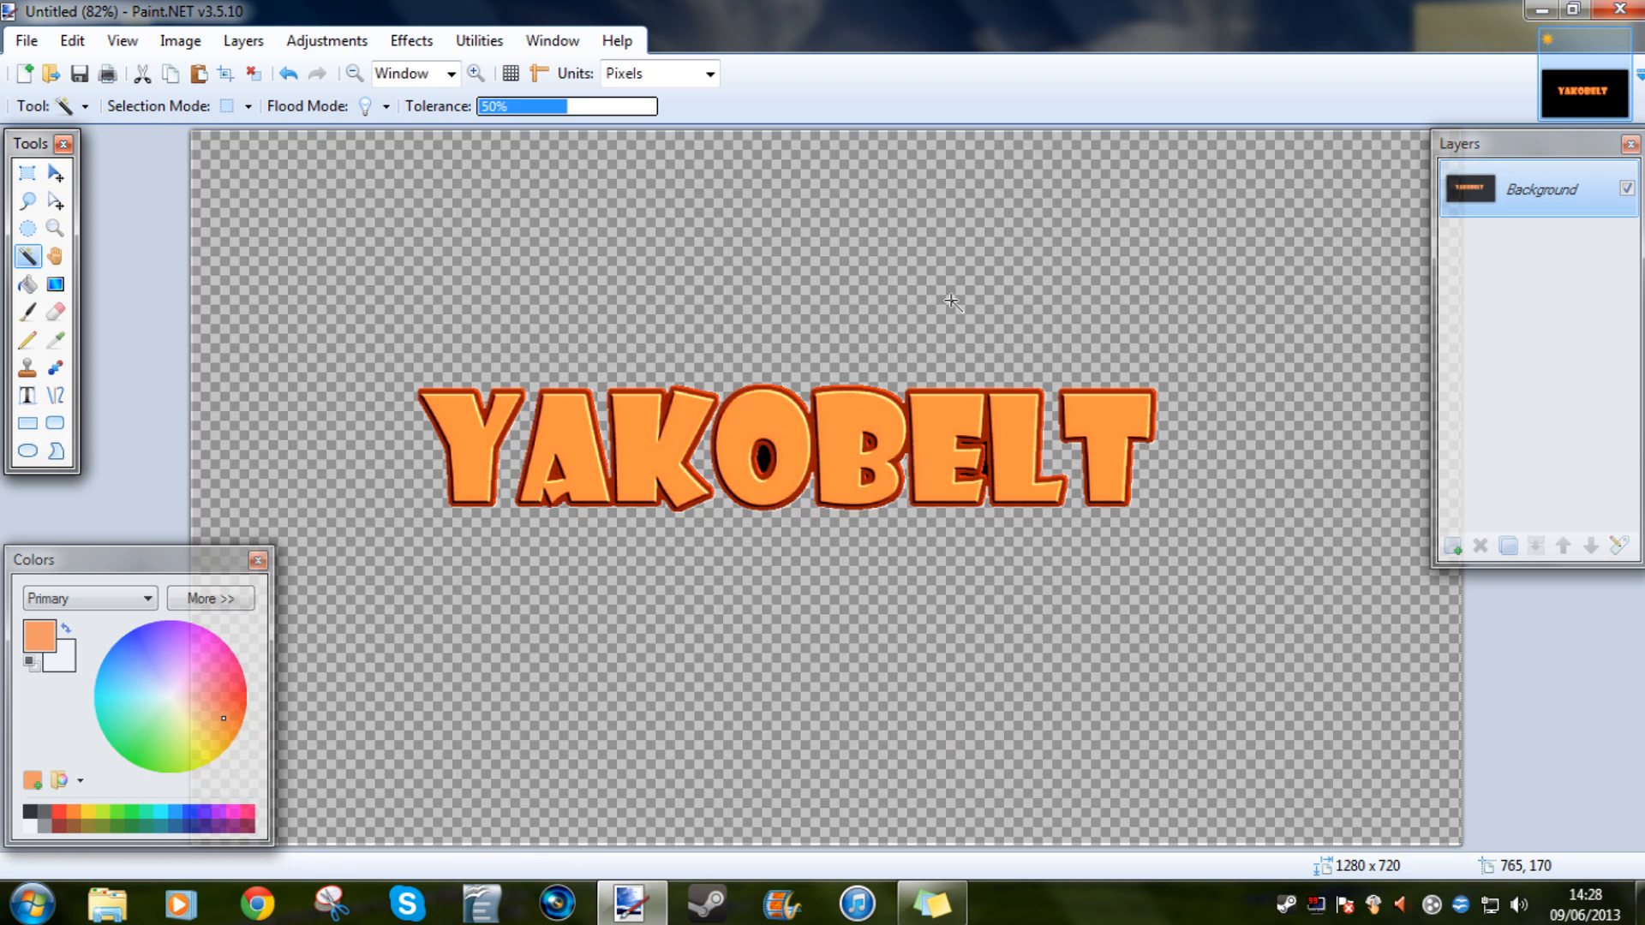
left_click(763, 459)
key("Delete")
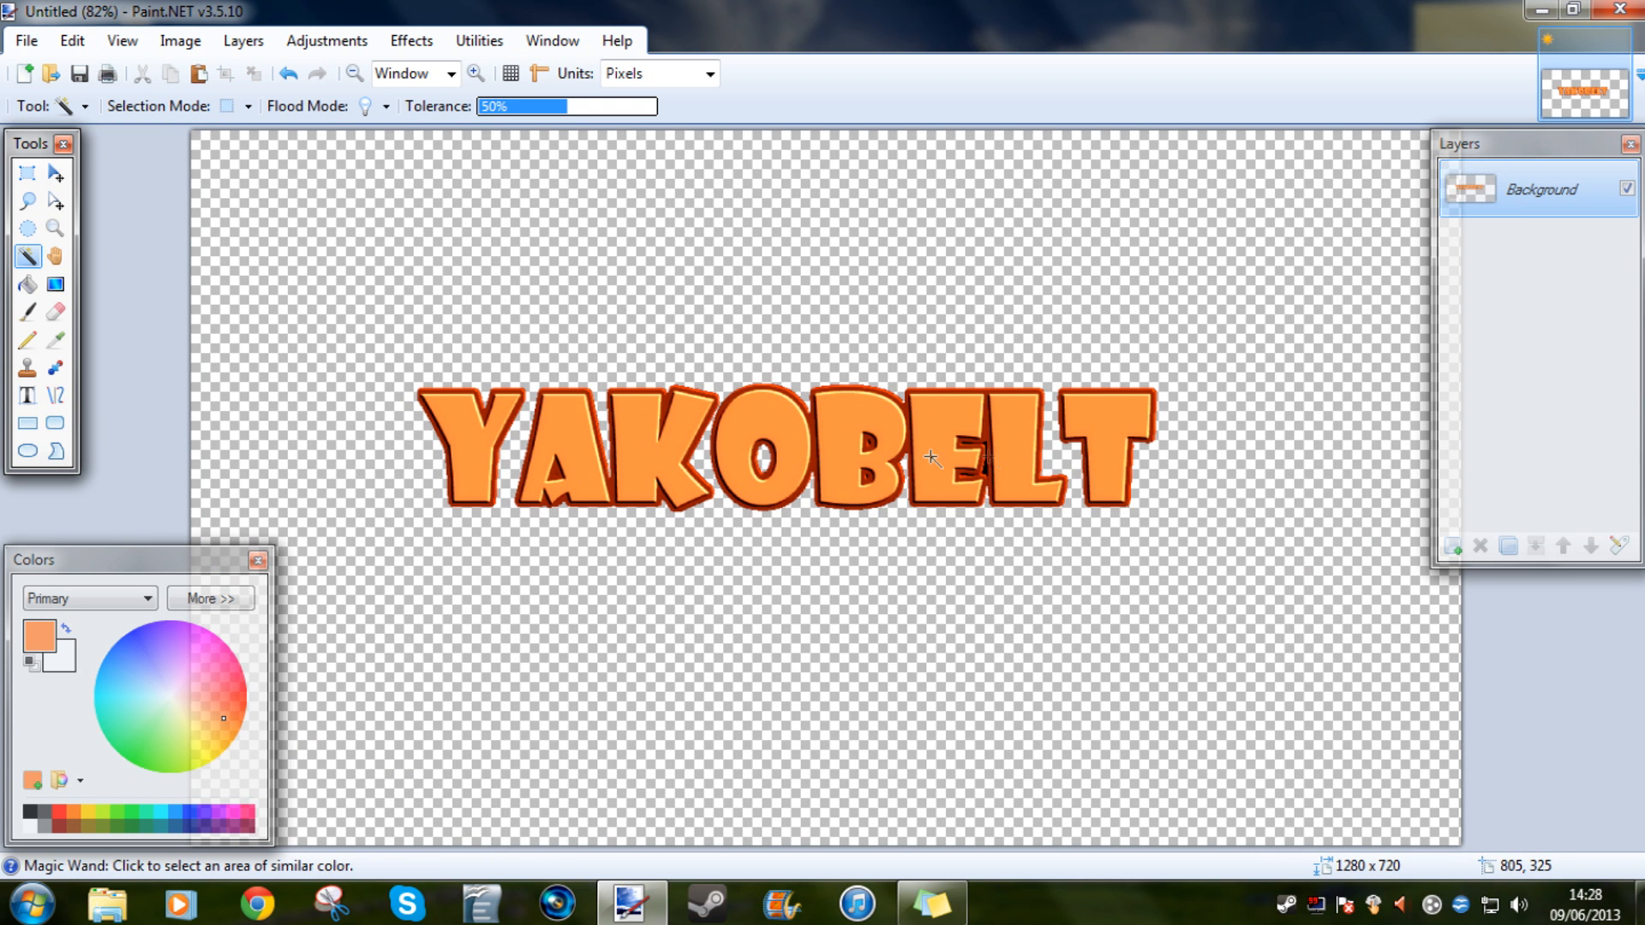
Delete the remaining black areas in the gaps of the E beside the L using the Magic Wand.
left_click(55, 228)
left_click(913, 478)
left_click(928, 480)
left_click(932, 481)
left_click(900, 480)
left_click(848, 478)
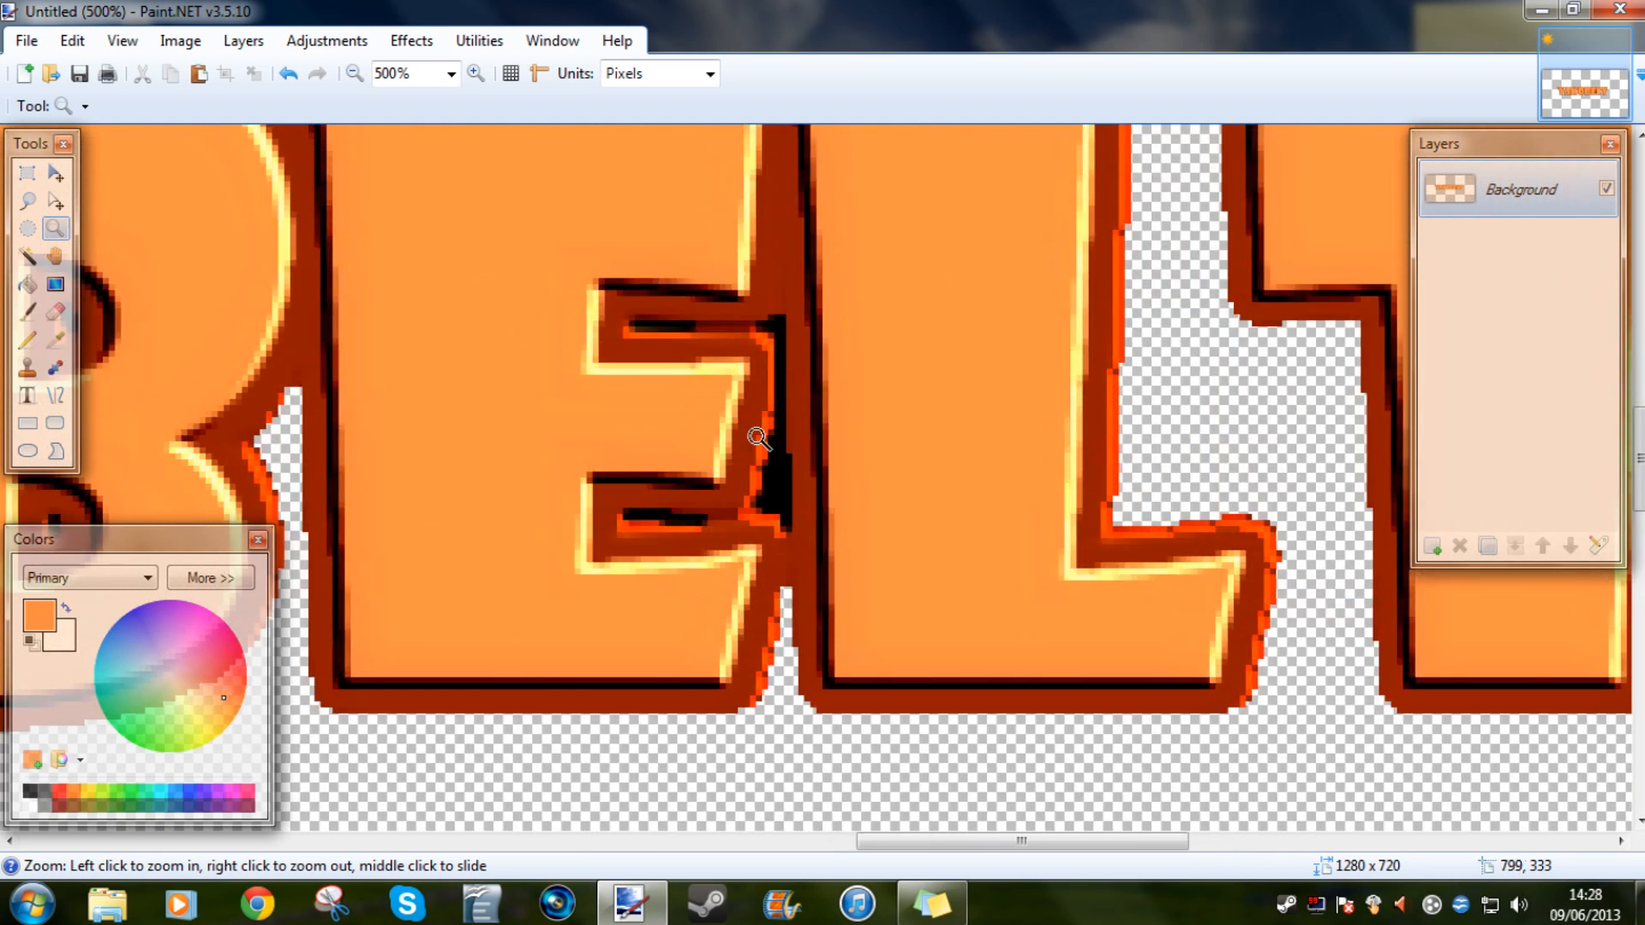
left_click(756, 437)
left_click(28, 255)
left_click(844, 540)
key("Delete")
left_click(722, 576)
key("Delete")
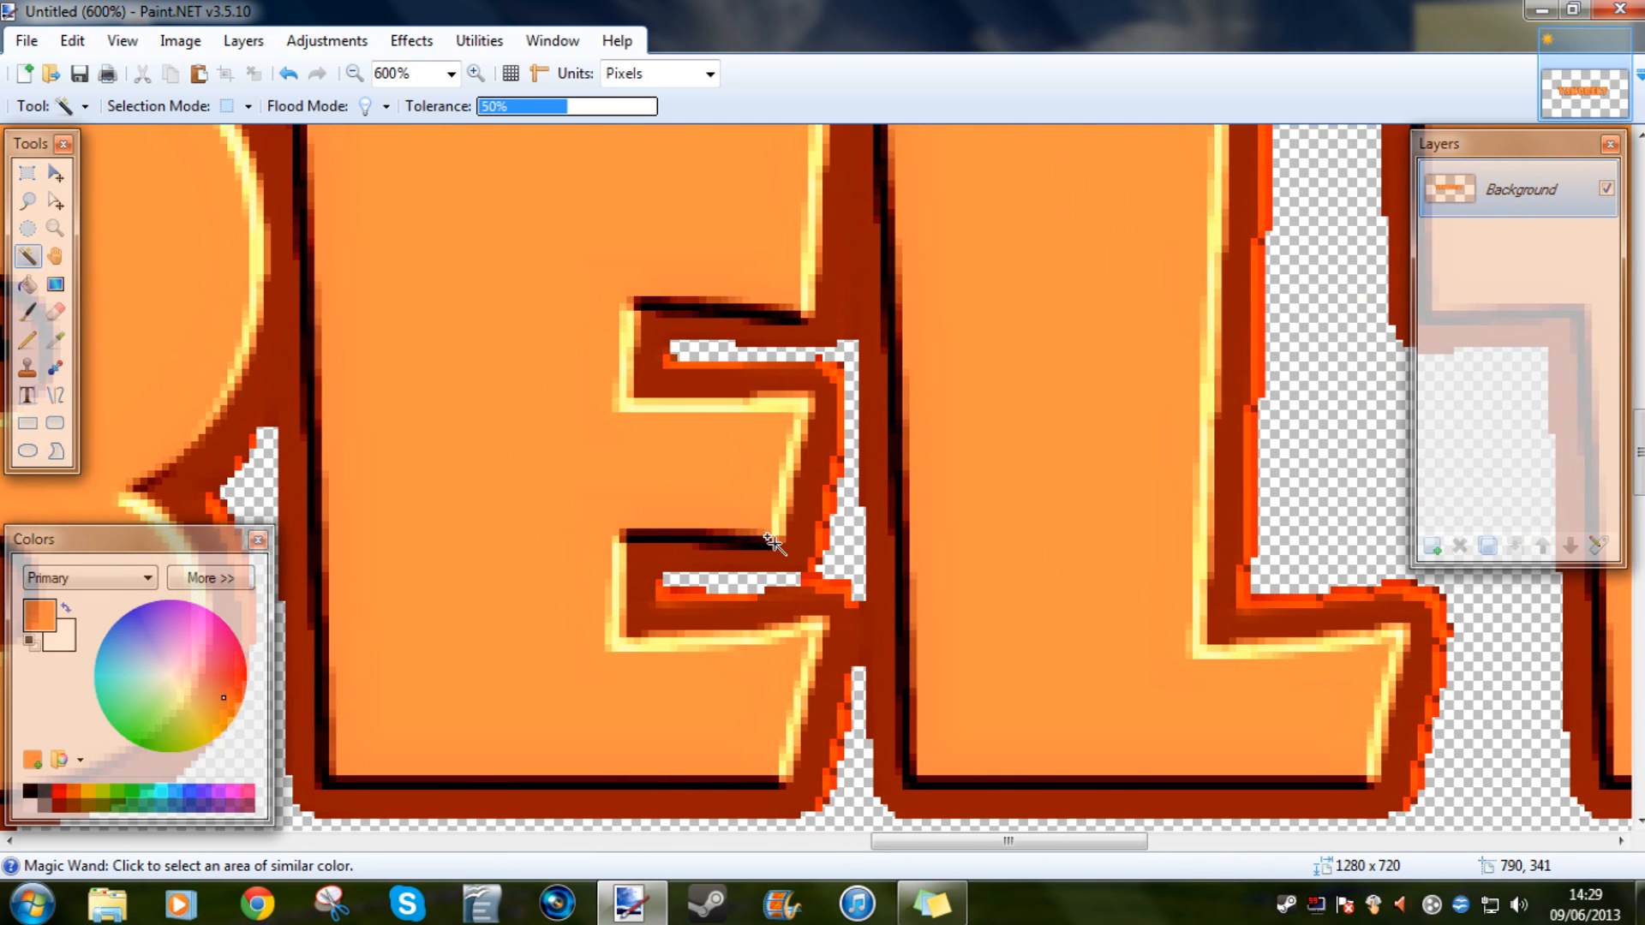
key("ctrl+b")
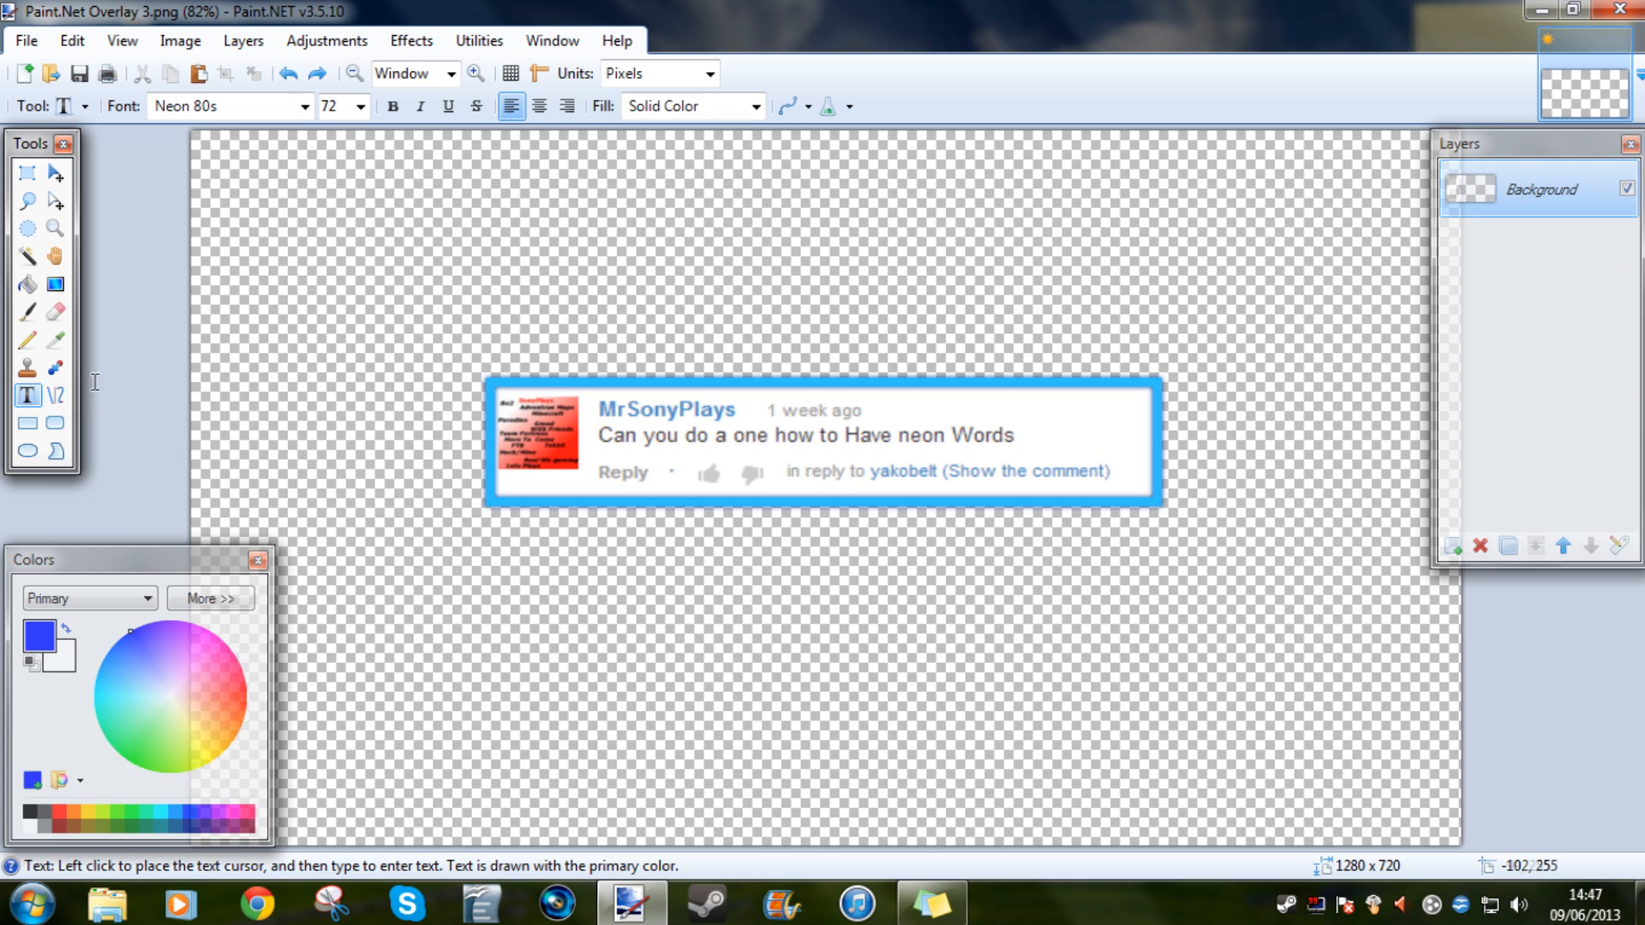
Write "Neon Lettters" in blue Neon 80s at size 72 and position it near the canvas centre.
left_click(446, 466)
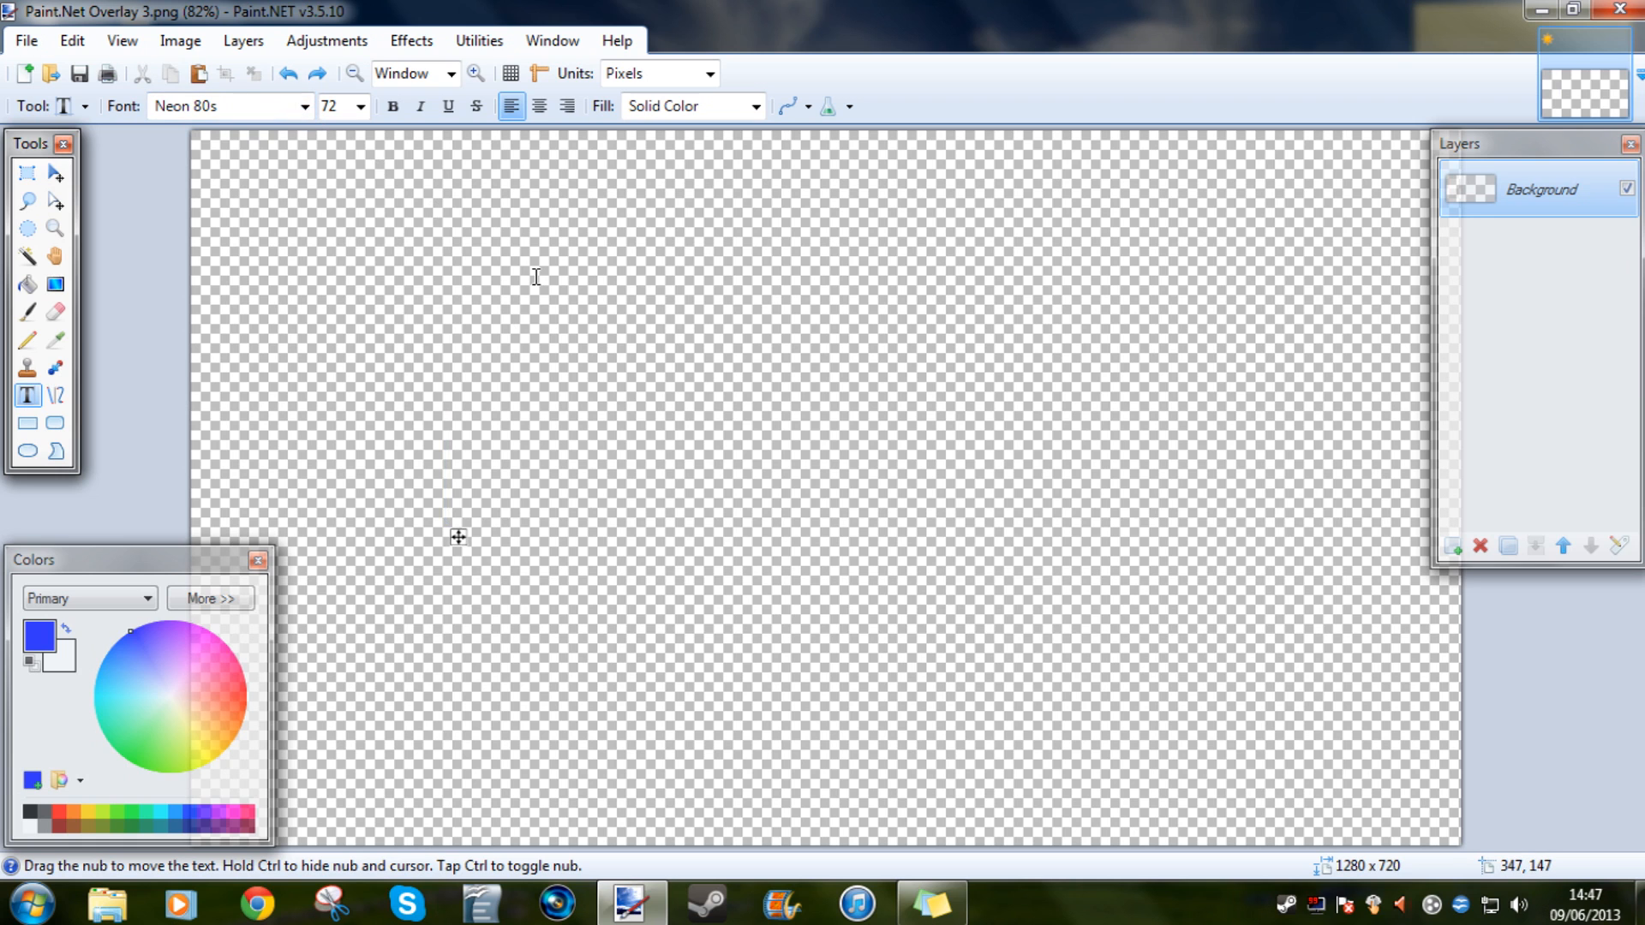
key("Caps_Lock")
type("Neon")
type("ettters")
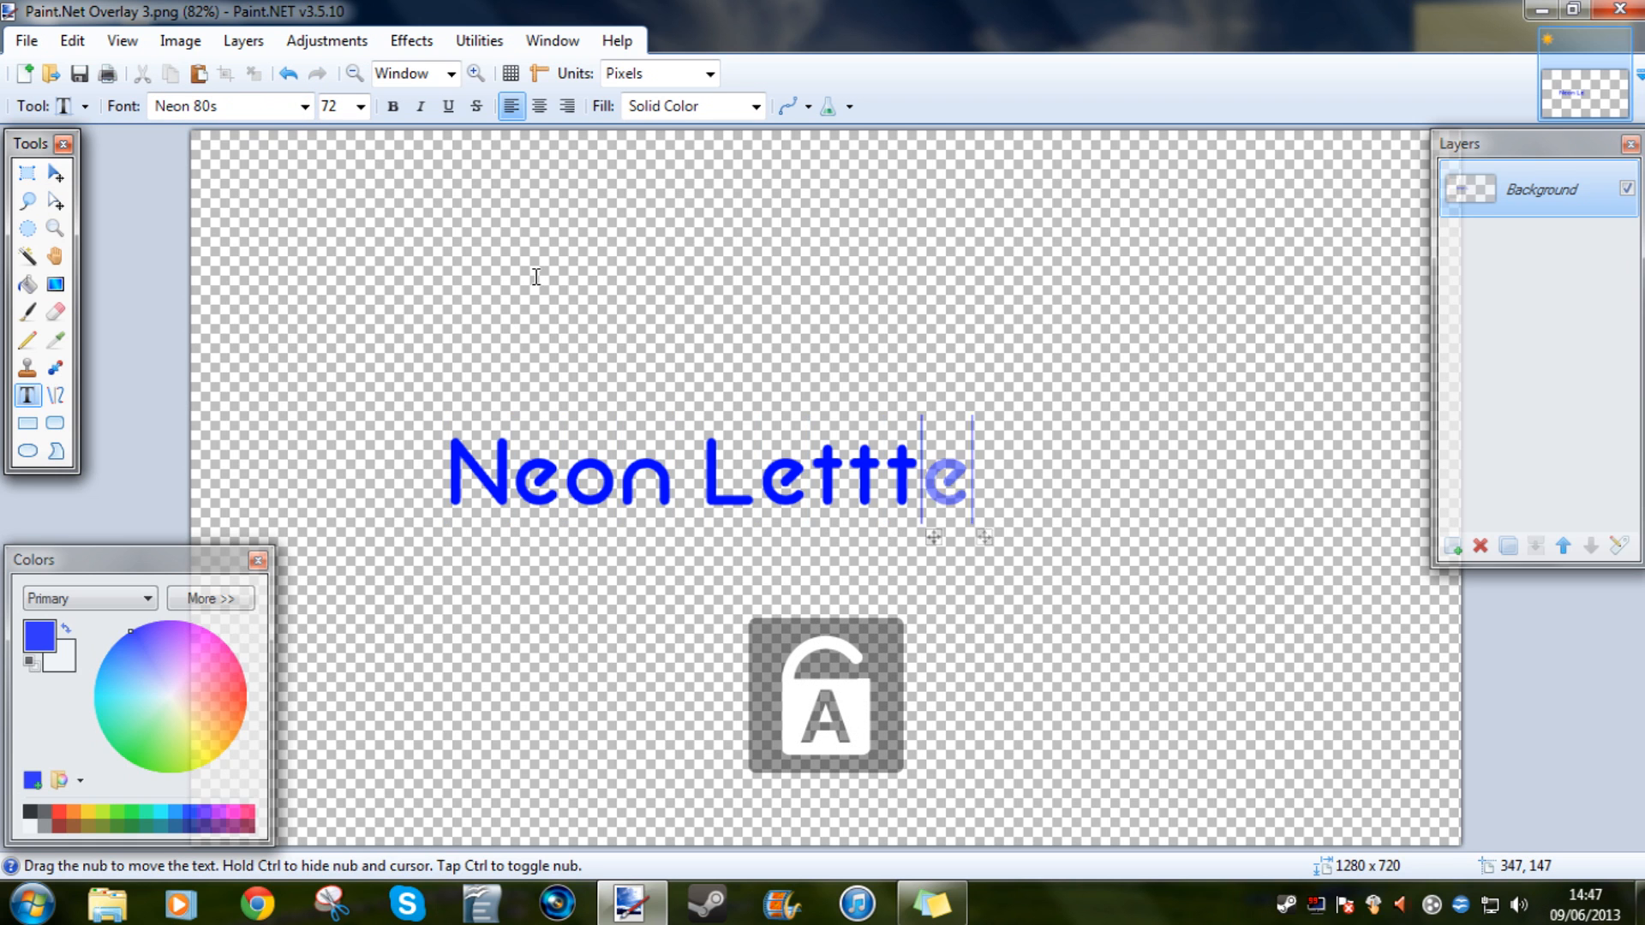
left_click_drag(1066, 540, 1096, 538)
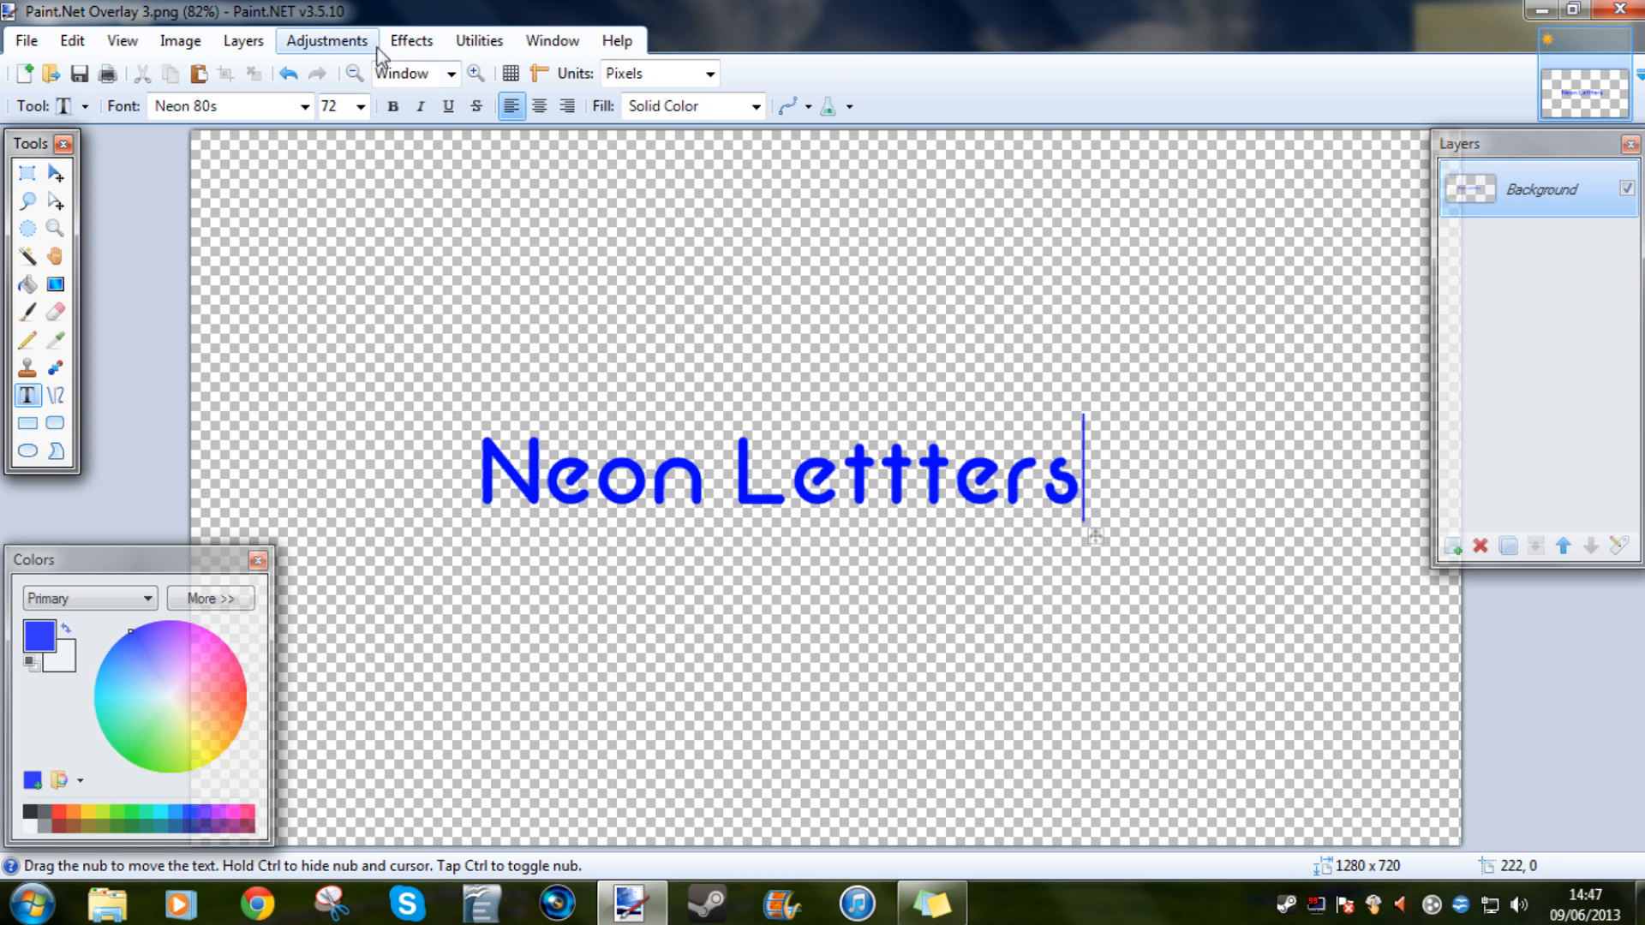
Apply the Glow effect to the neon lettering with radius 10, brightness 100 and contrast 10.
left_click(411, 40)
mouse_move(555, 221)
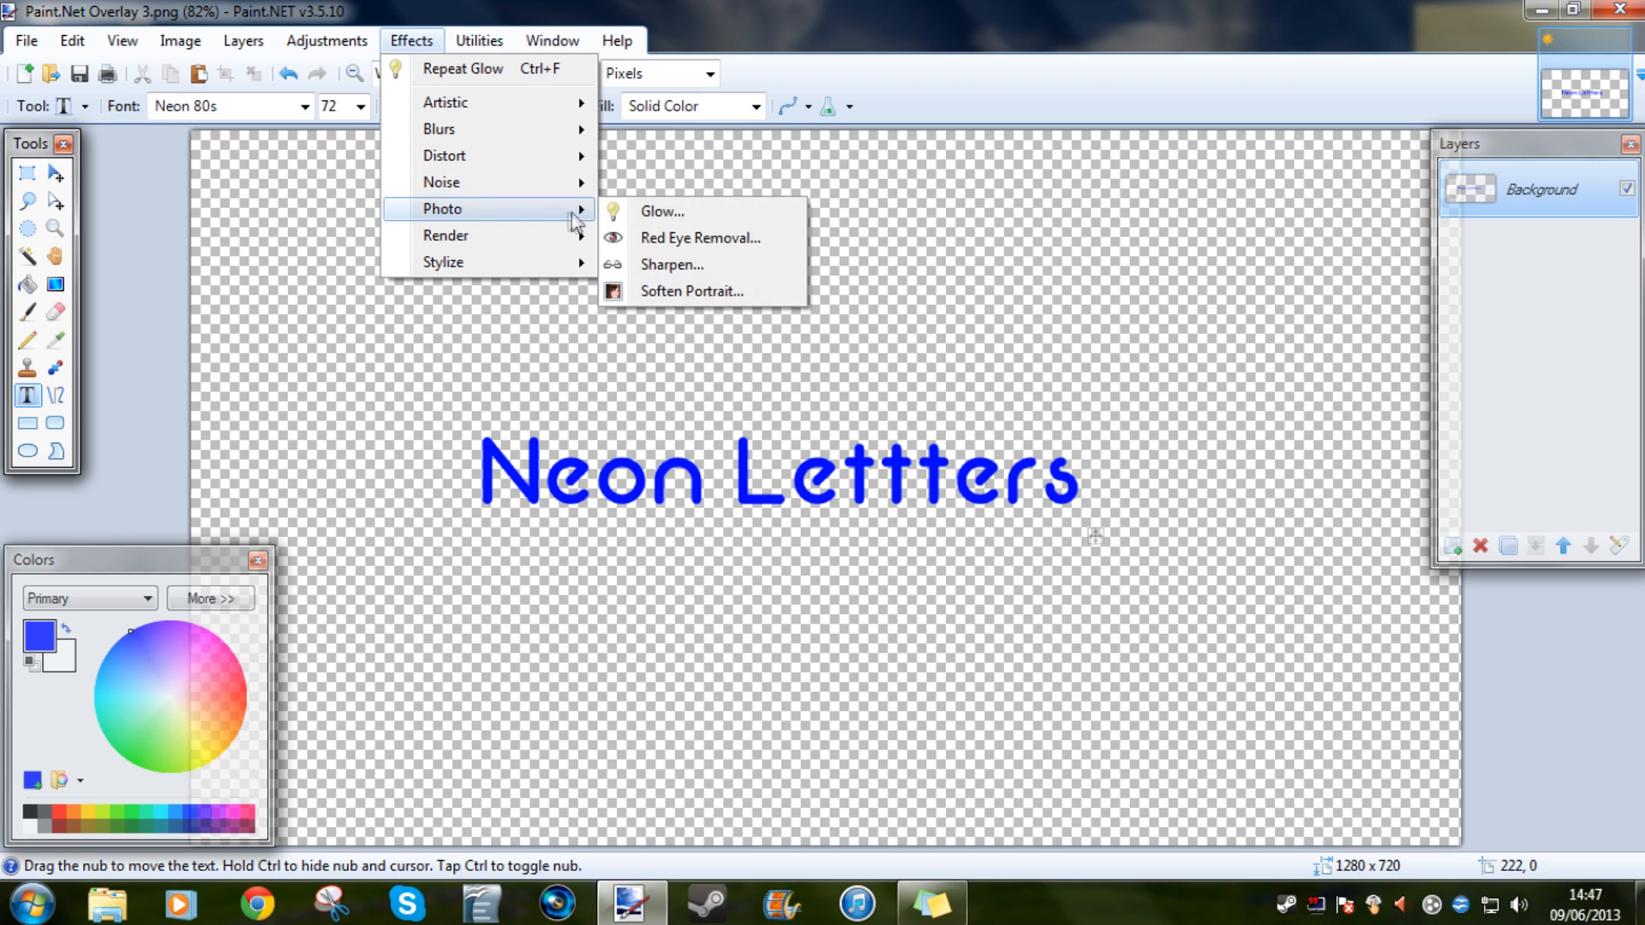
left_click(623, 220)
left_click_drag(778, 323, 1389, 323)
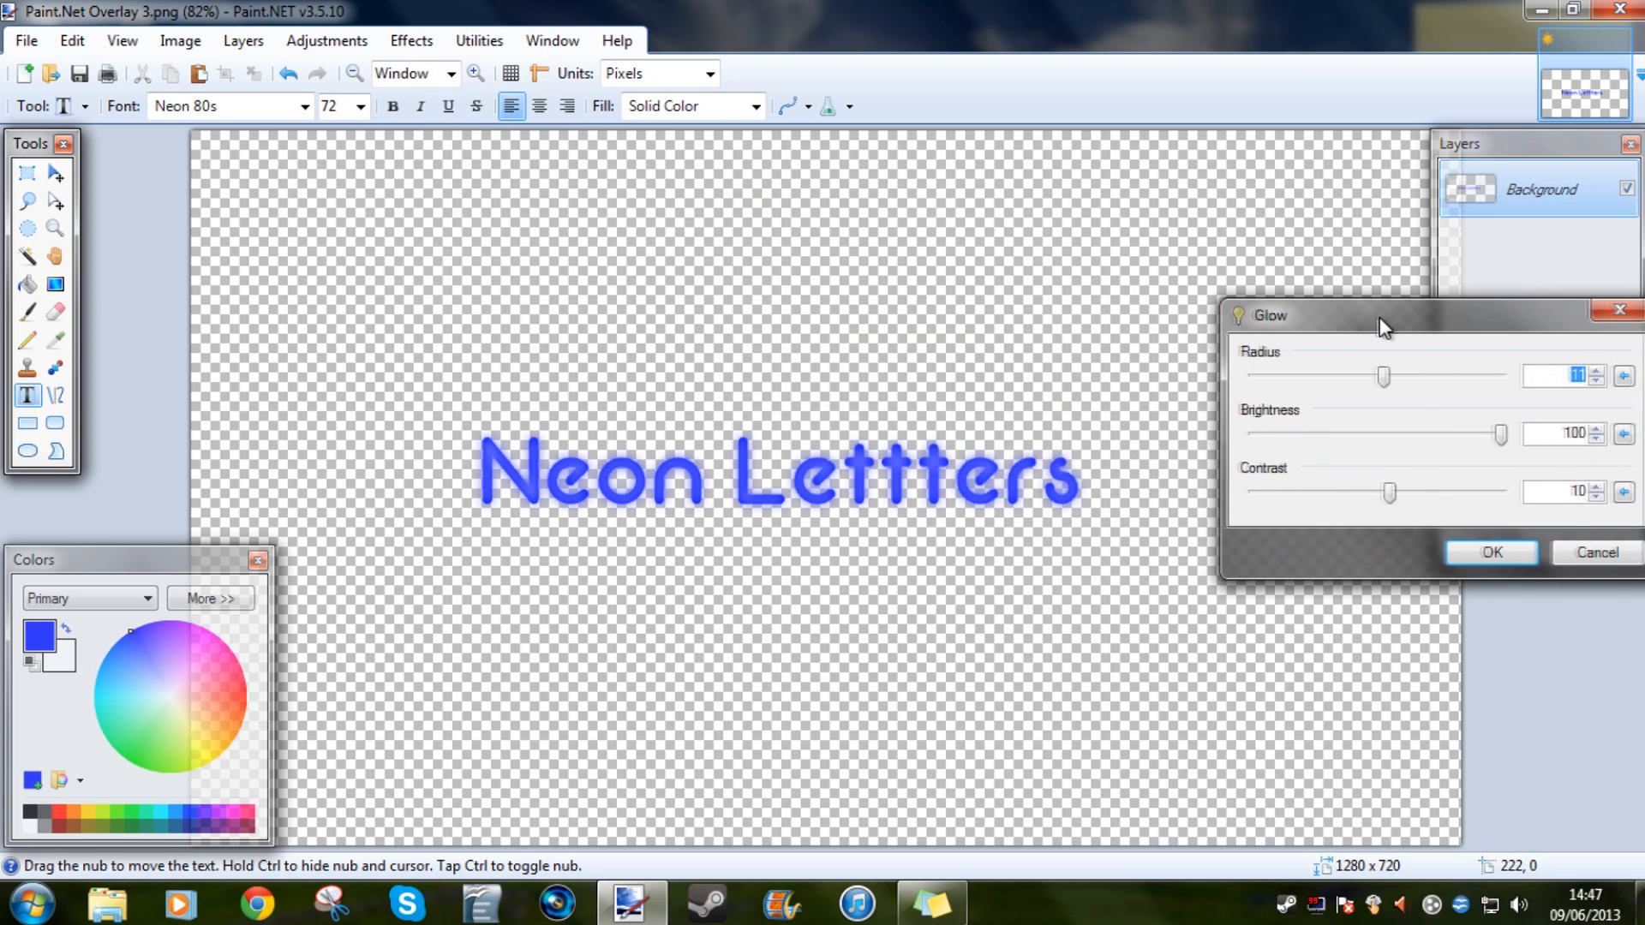
left_click_drag(1508, 445, 1471, 445)
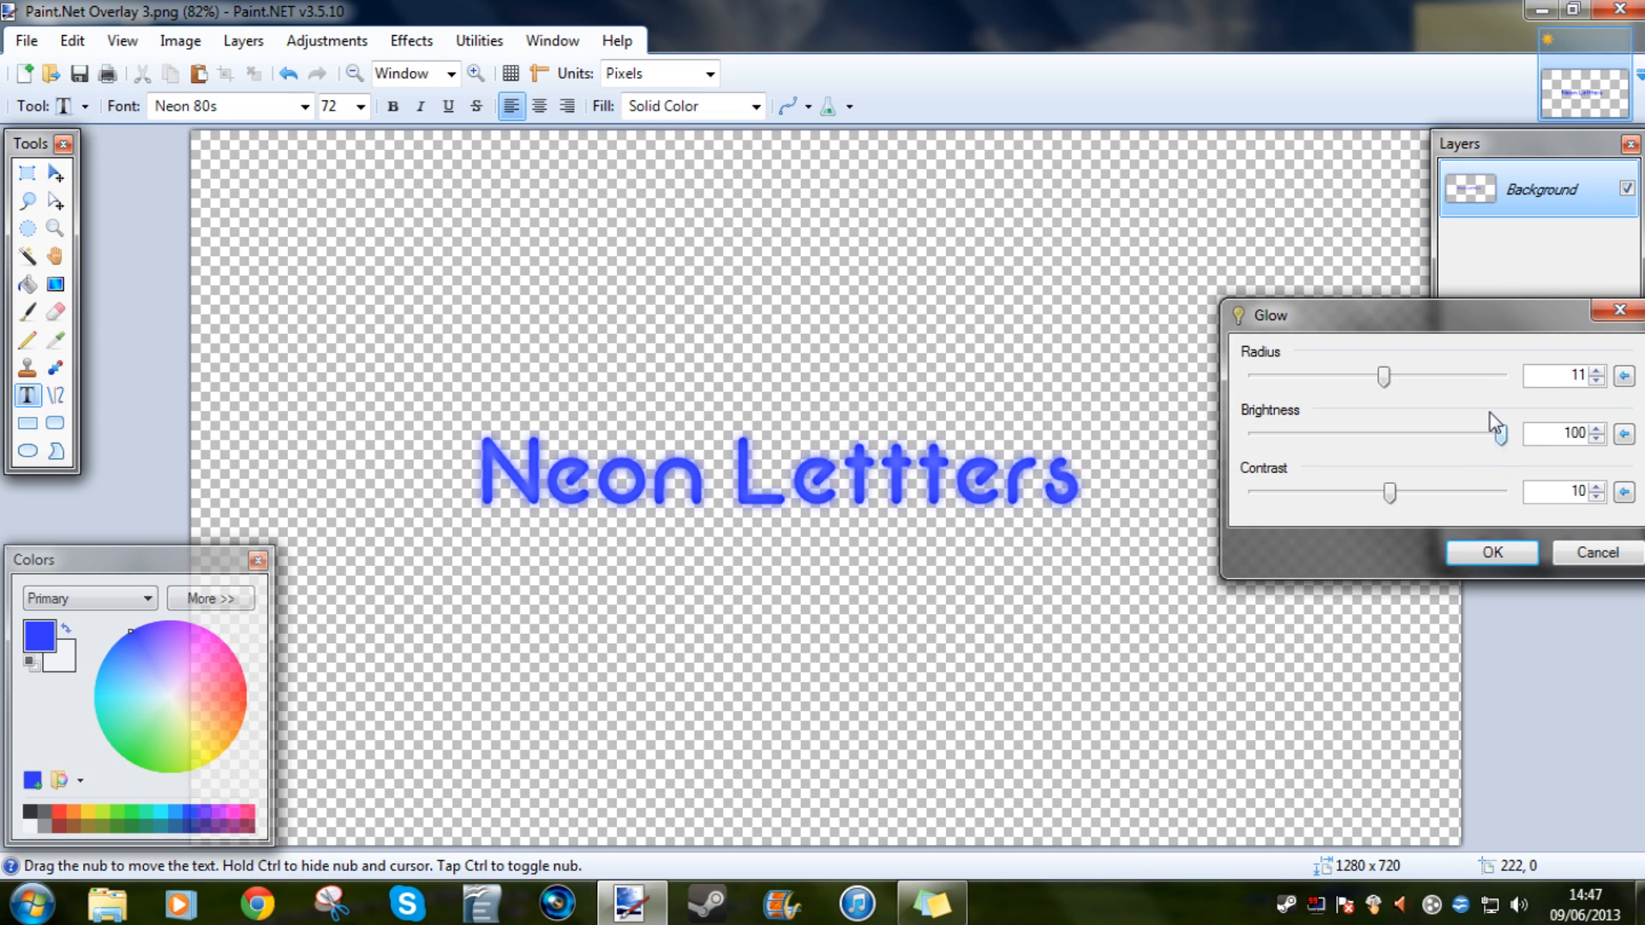
left_click_drag(1385, 379, 1382, 383)
left_click_drag(1280, 384, 1373, 381)
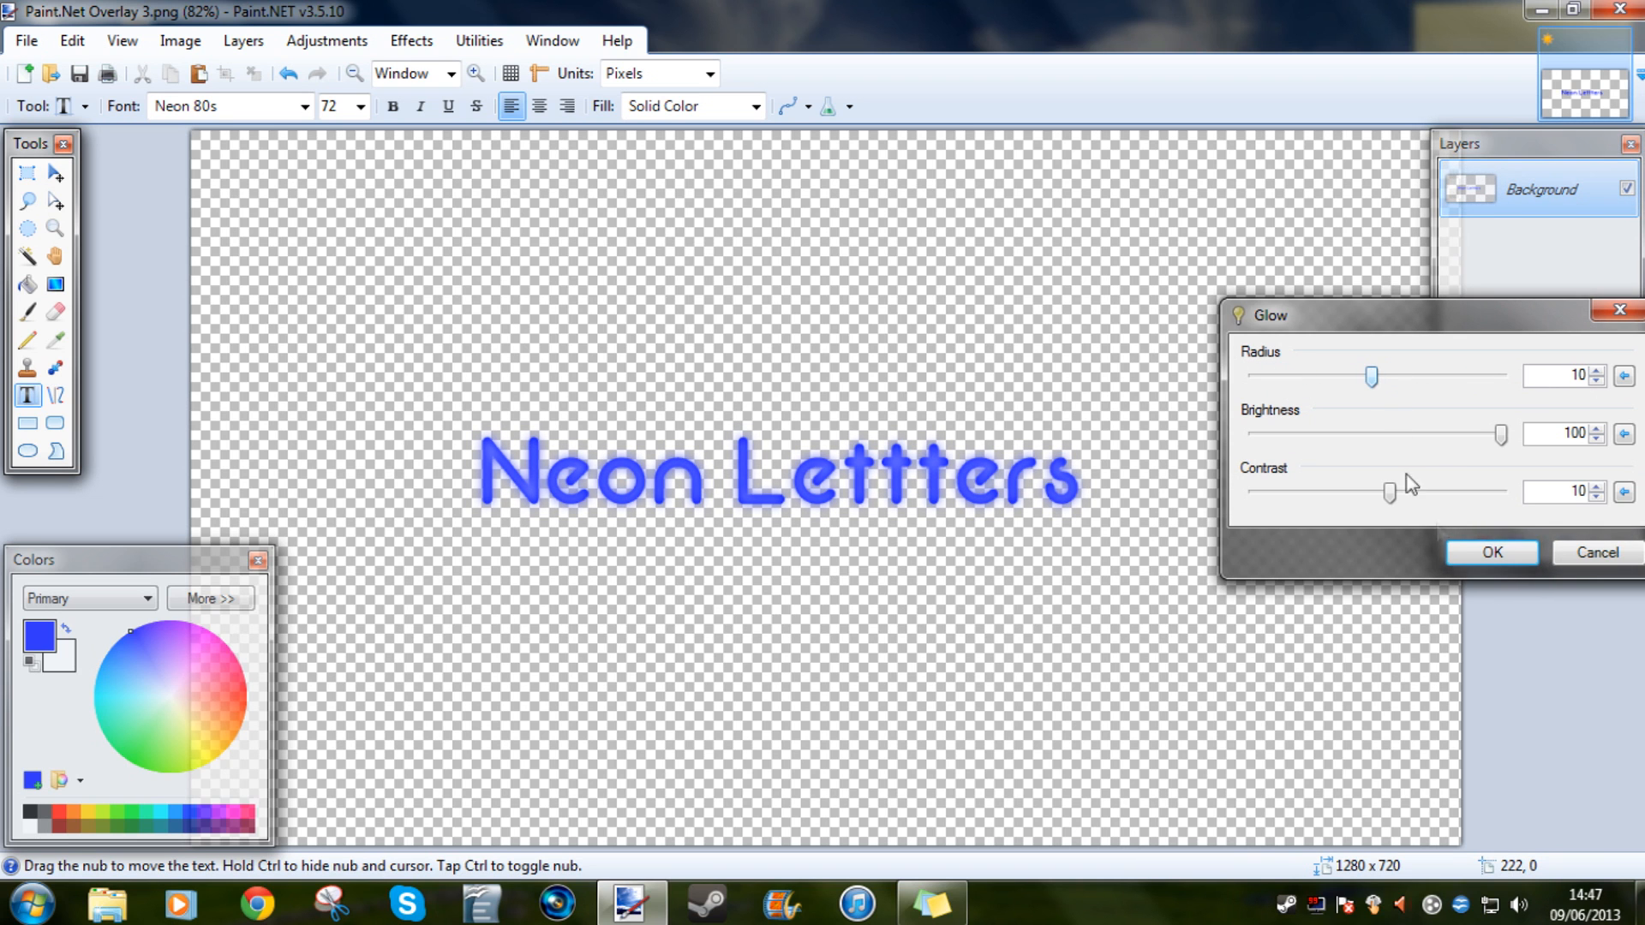
left_click(1481, 559)
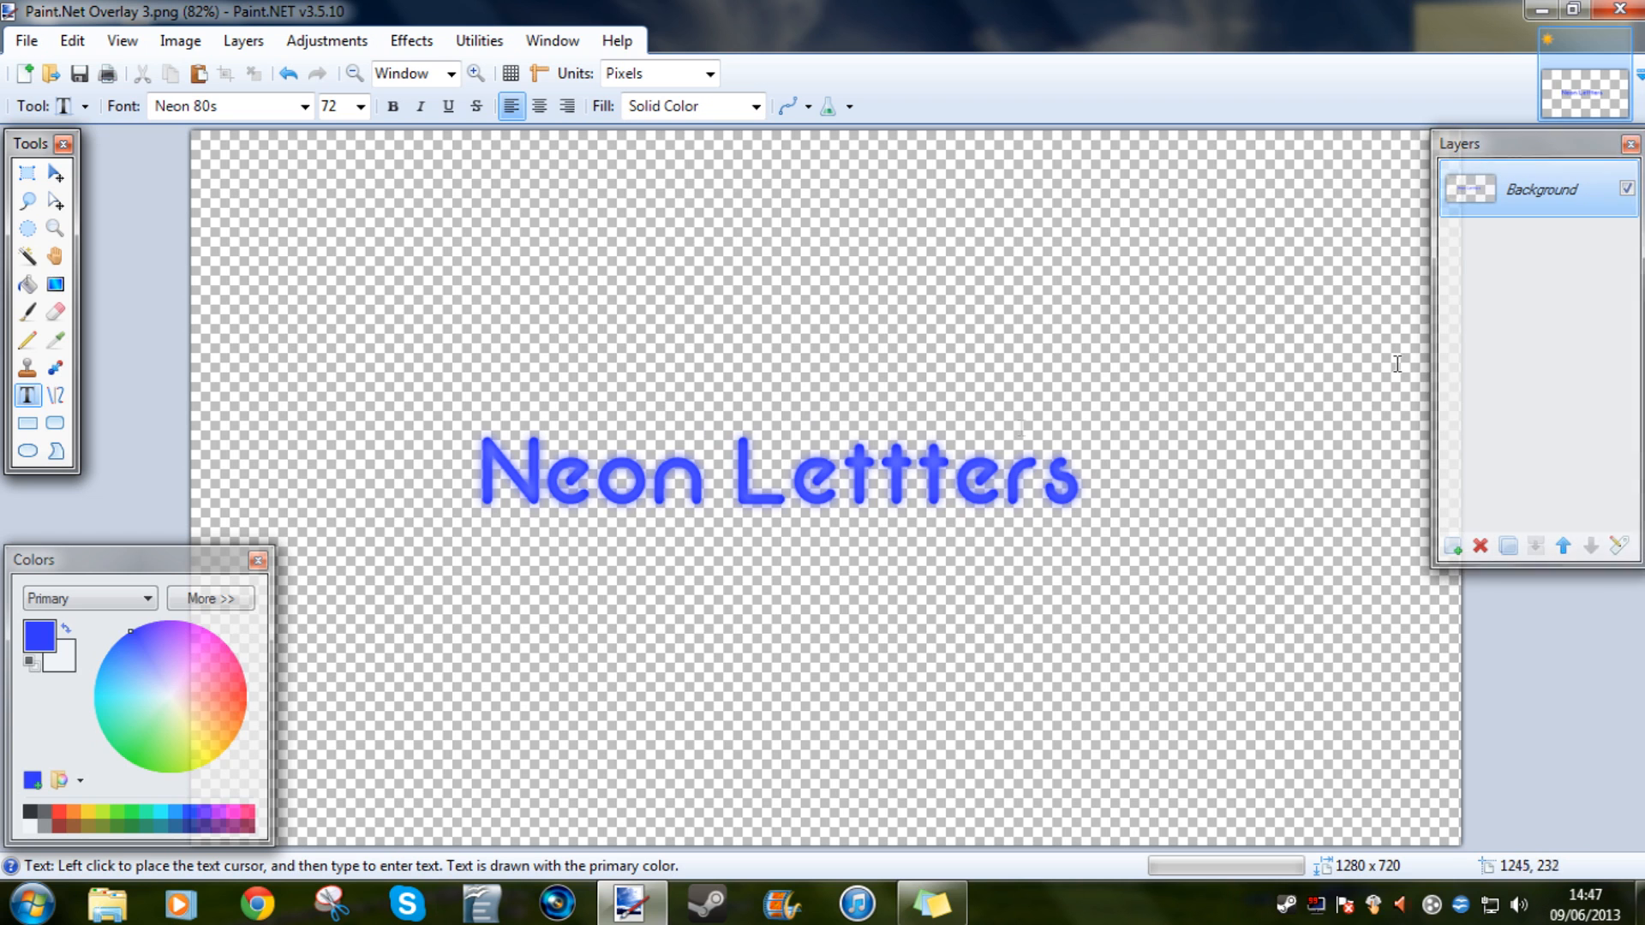
Copy the neon lettering with a rectangular selection and paste it onto a new layer placed beneath the original.
left_click(27, 172)
left_click_drag(392, 555, 1142, 374)
key("ctrl+shift+n")
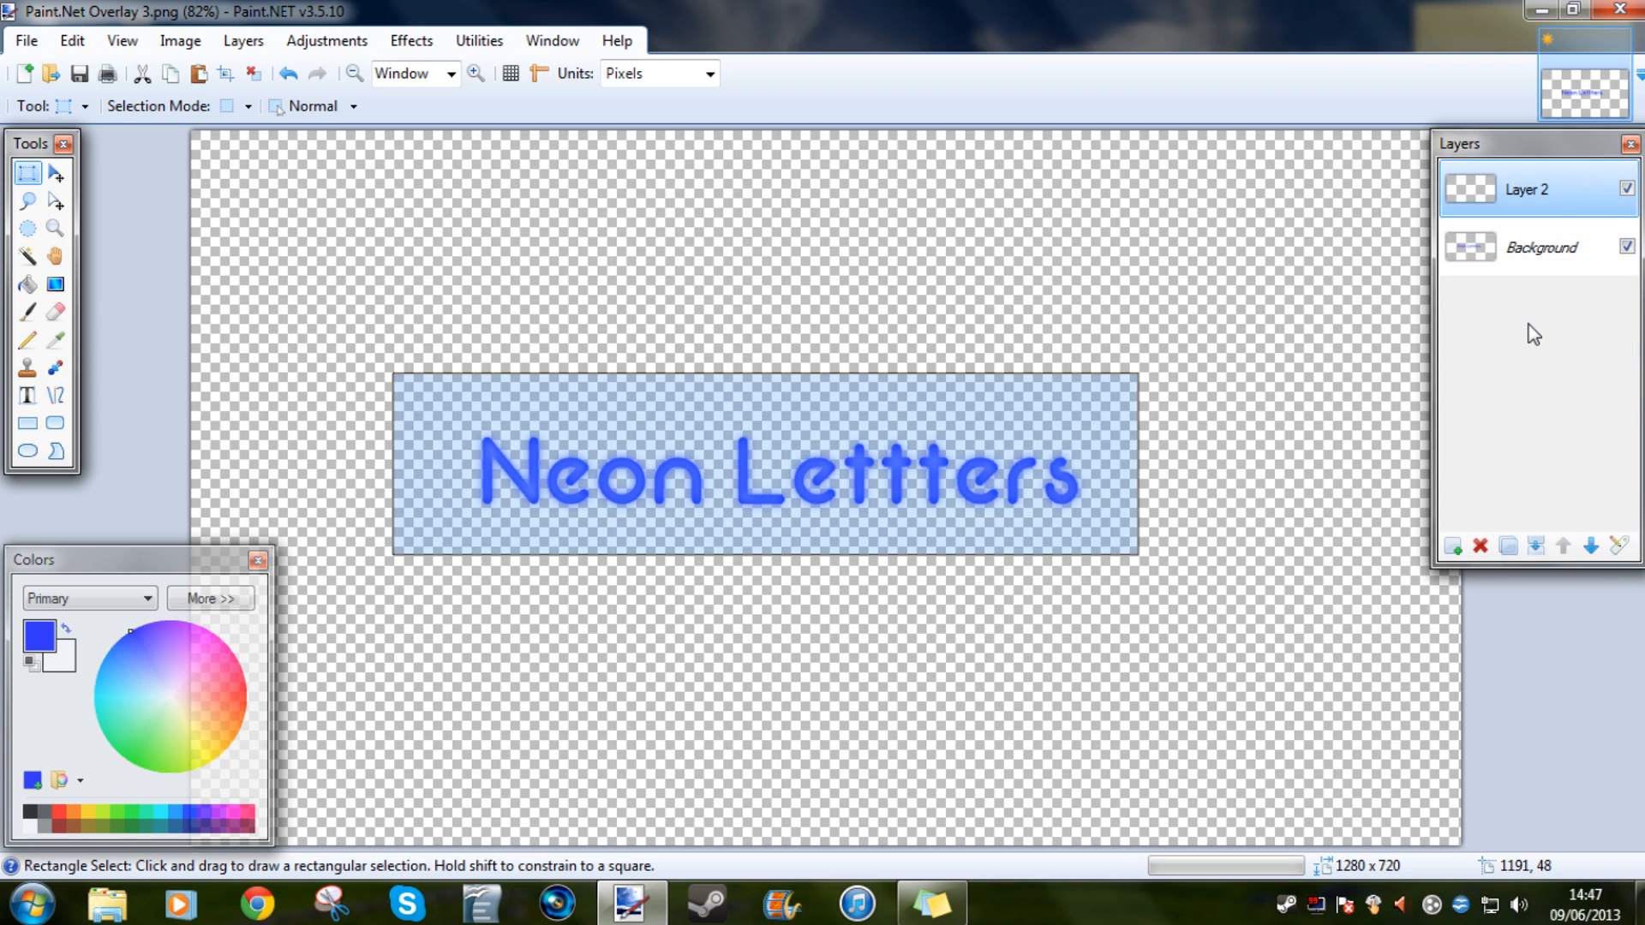
left_click(1585, 548)
left_click(1508, 210)
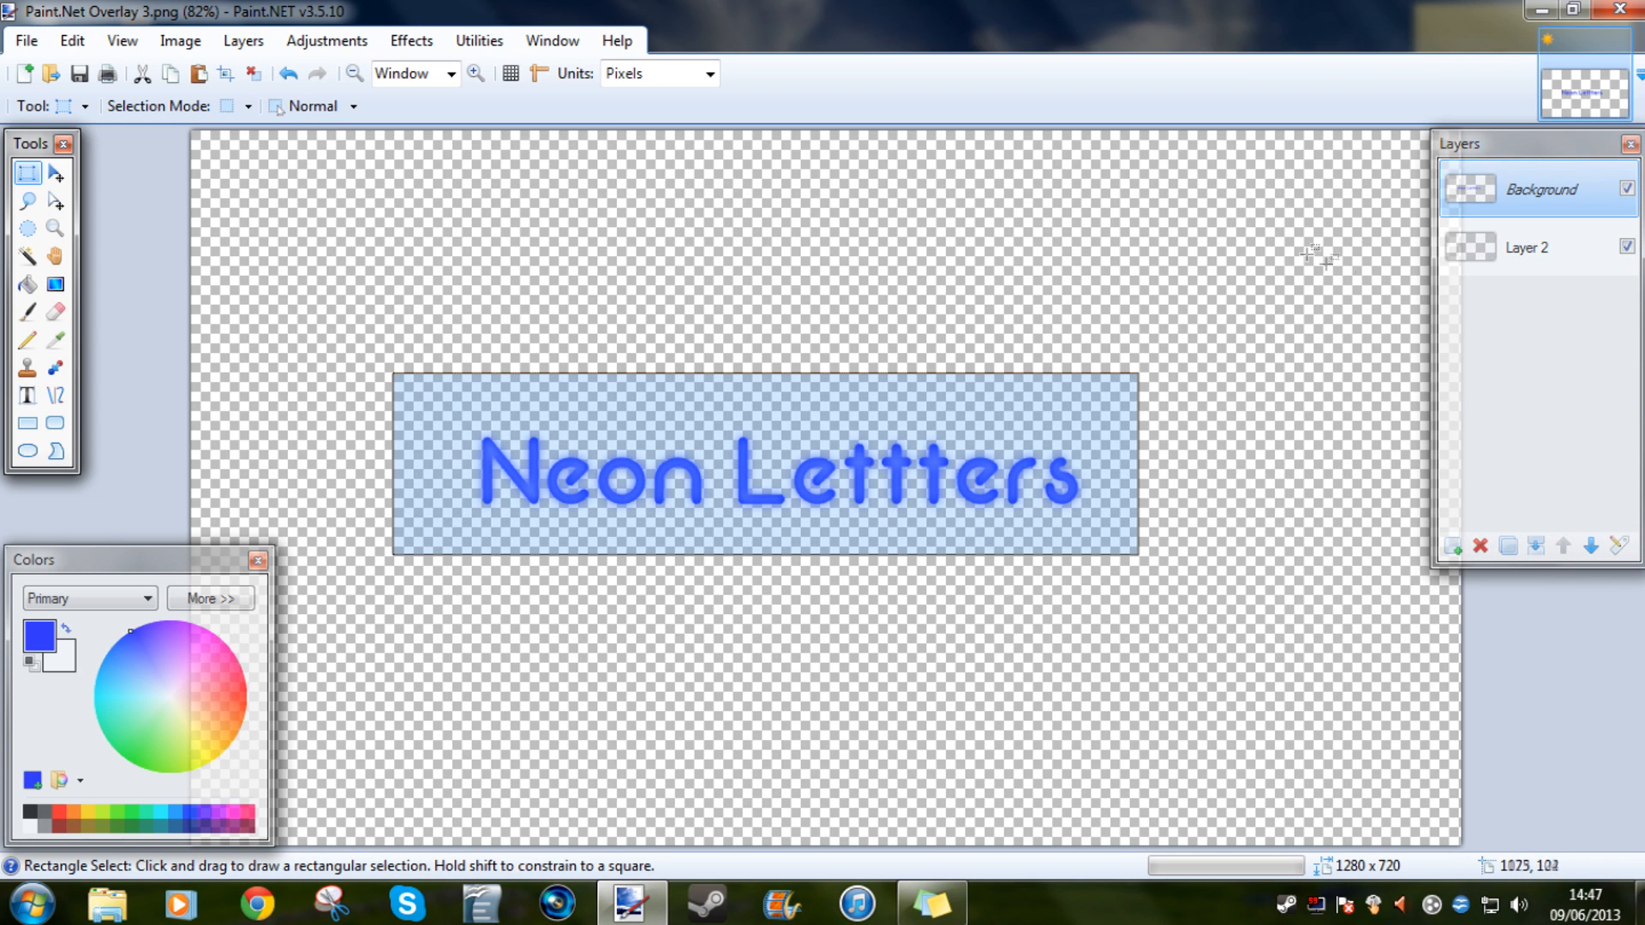
left_click(1499, 271)
key("m")
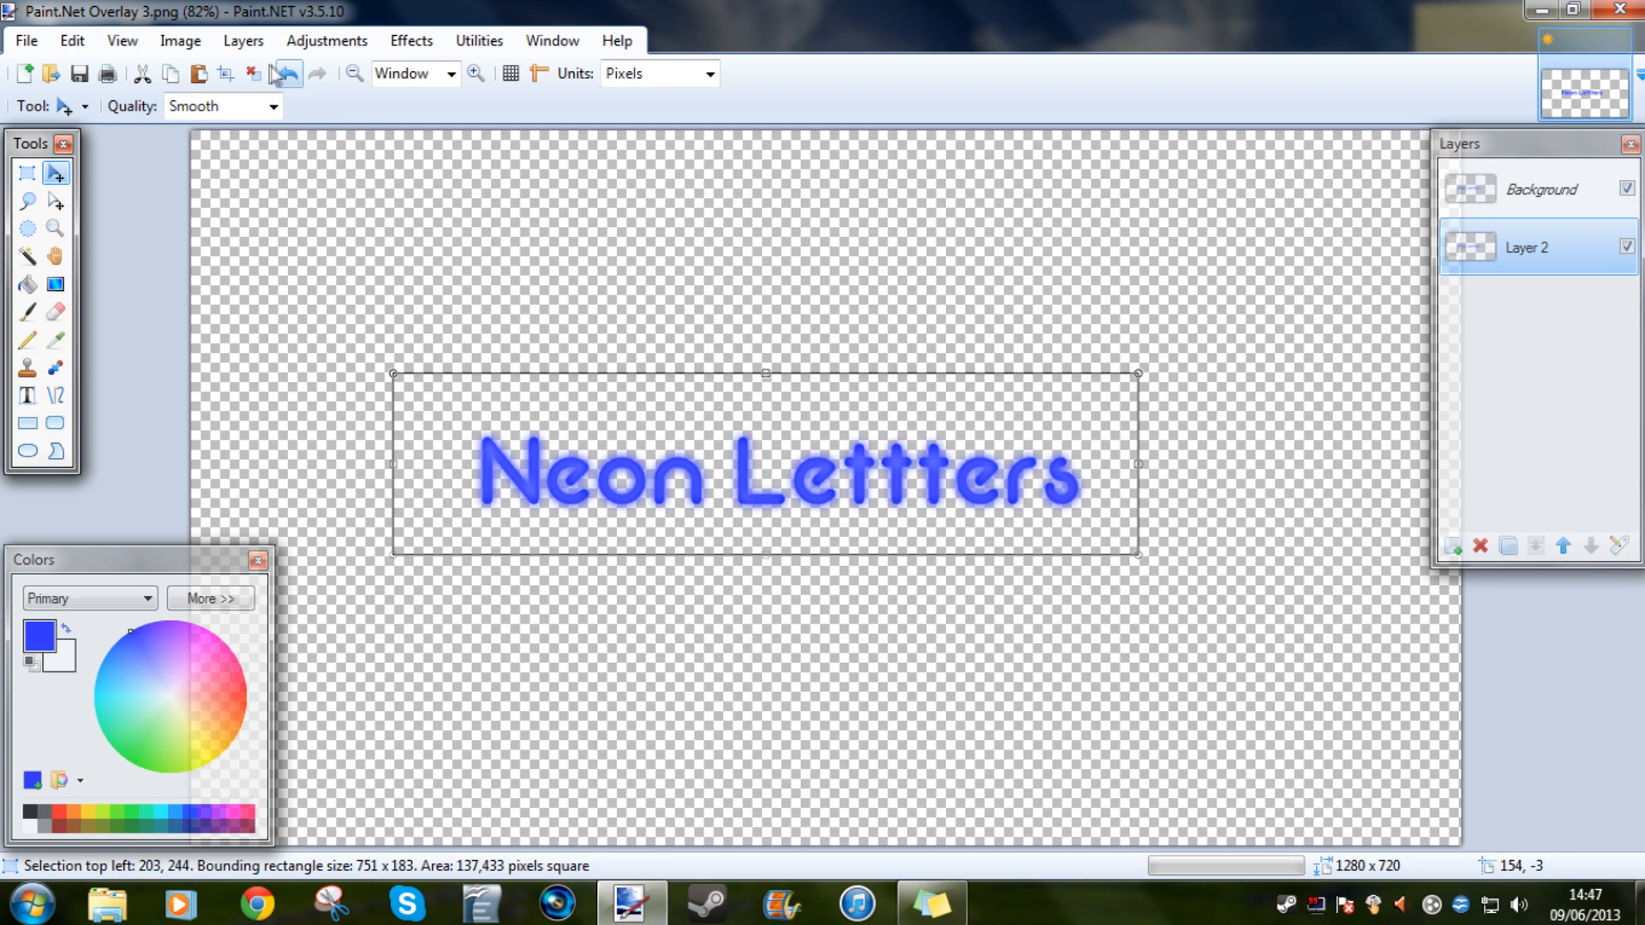
Offset the lower copy of the neon lettering about 5 pixels right and 9 pixels up, and clear the selection.
key("ctrl+d")
left_click_drag(625, 499, 630, 495)
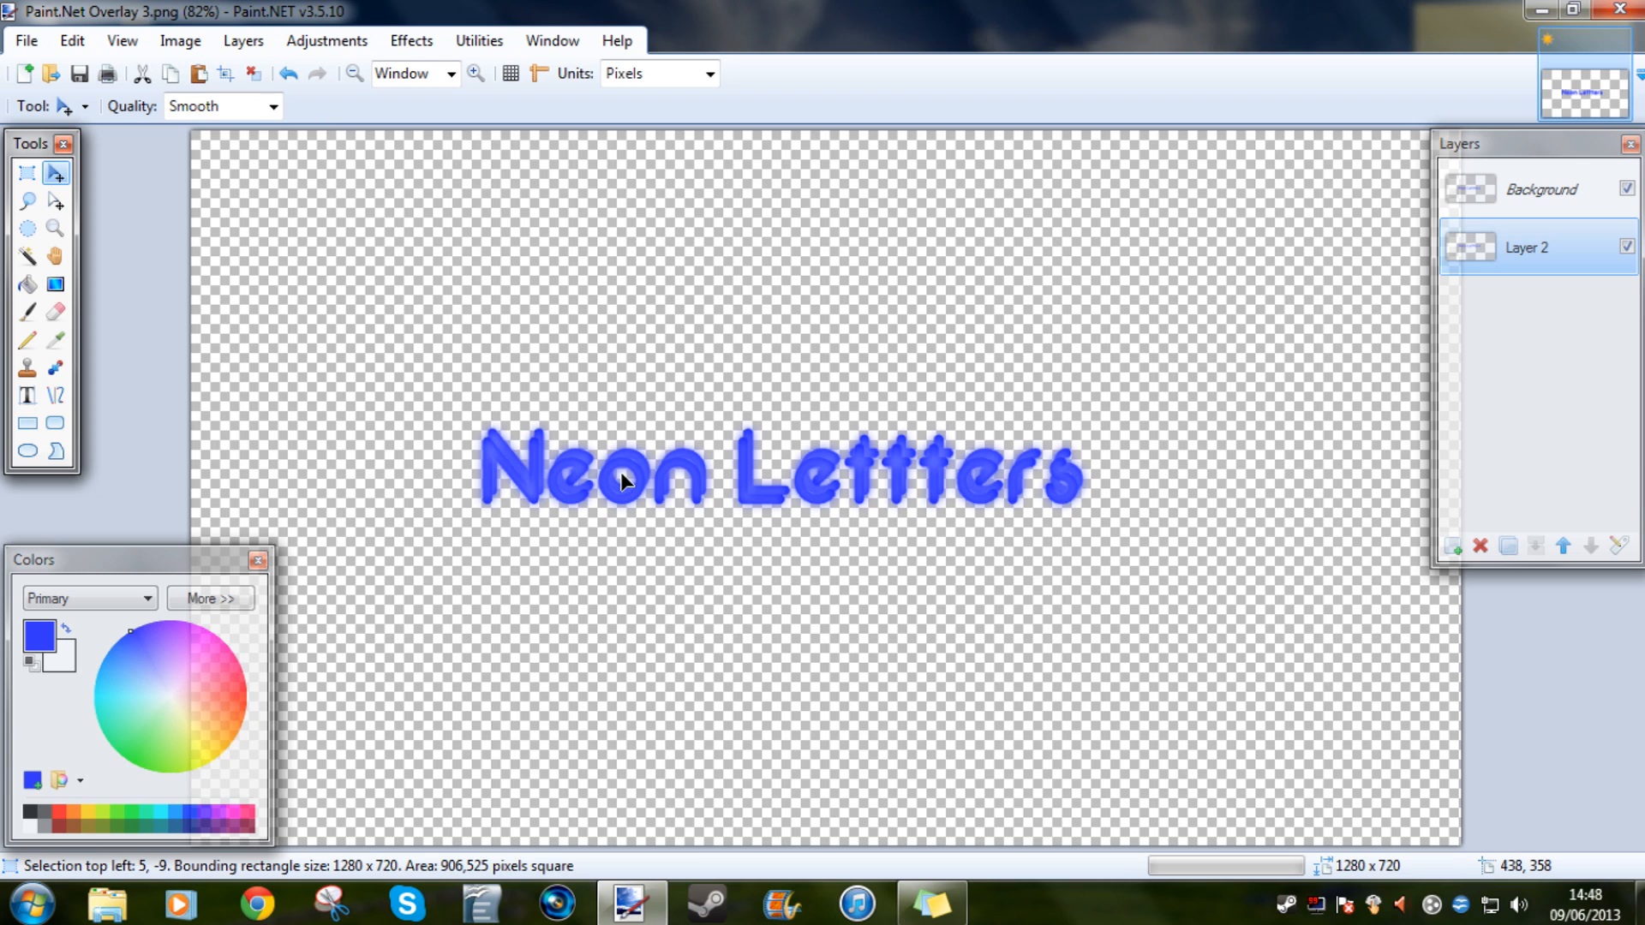
left_click(254, 73)
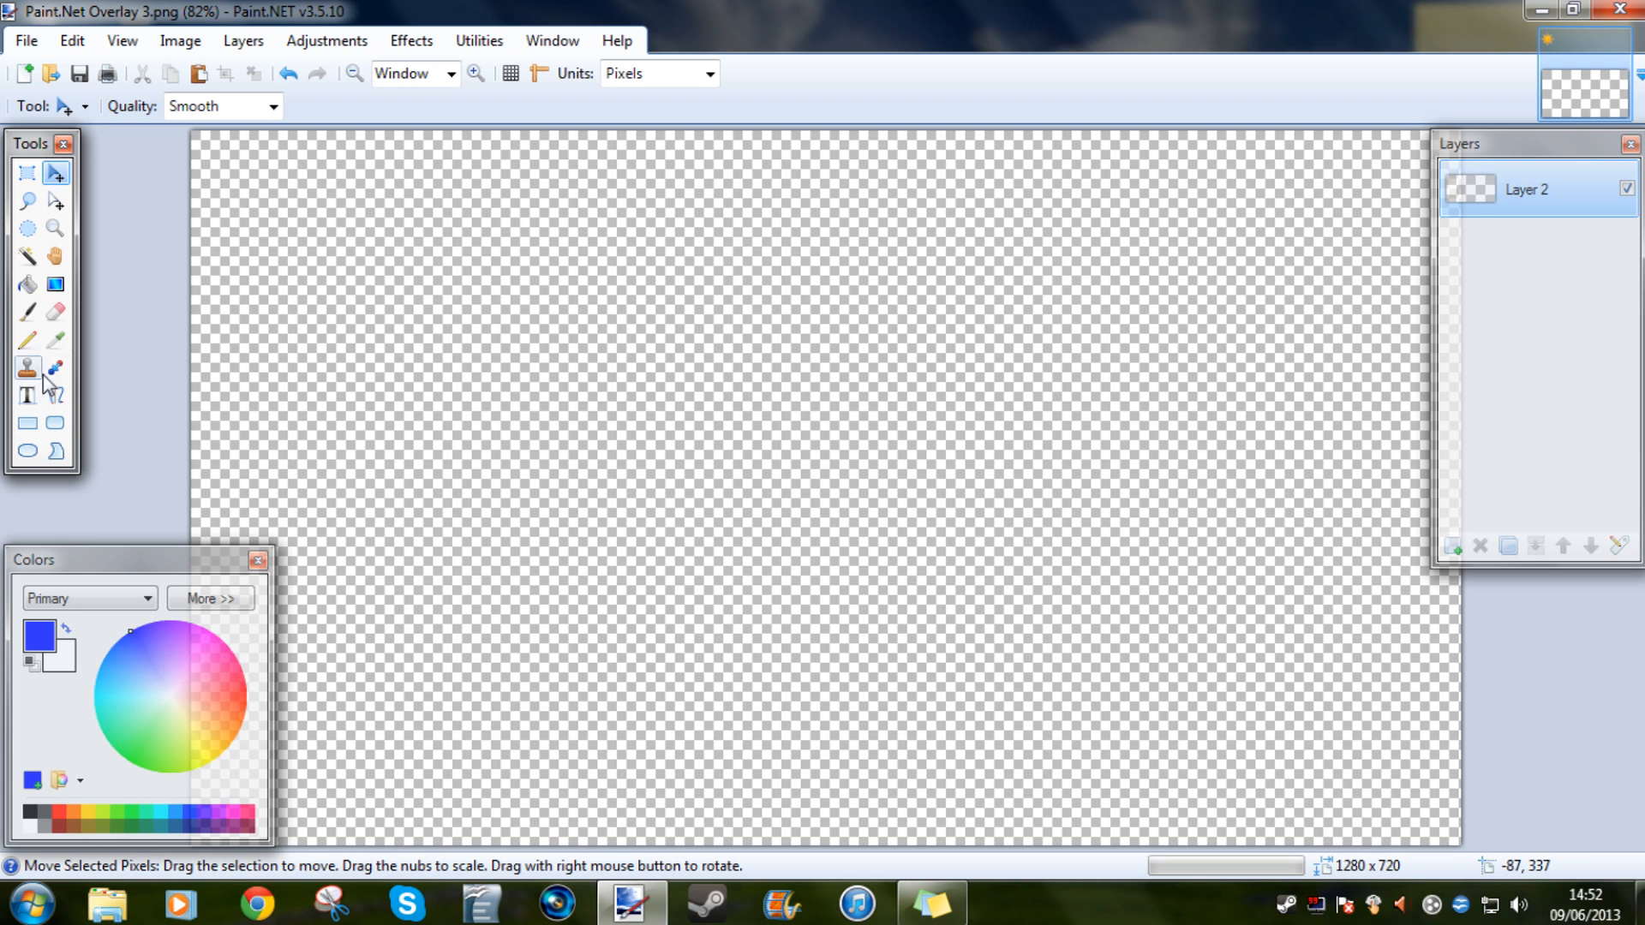
Set up new text on the blank canvas in Cooper Black at size 72 with a light blue primary colour.
left_click(28, 395)
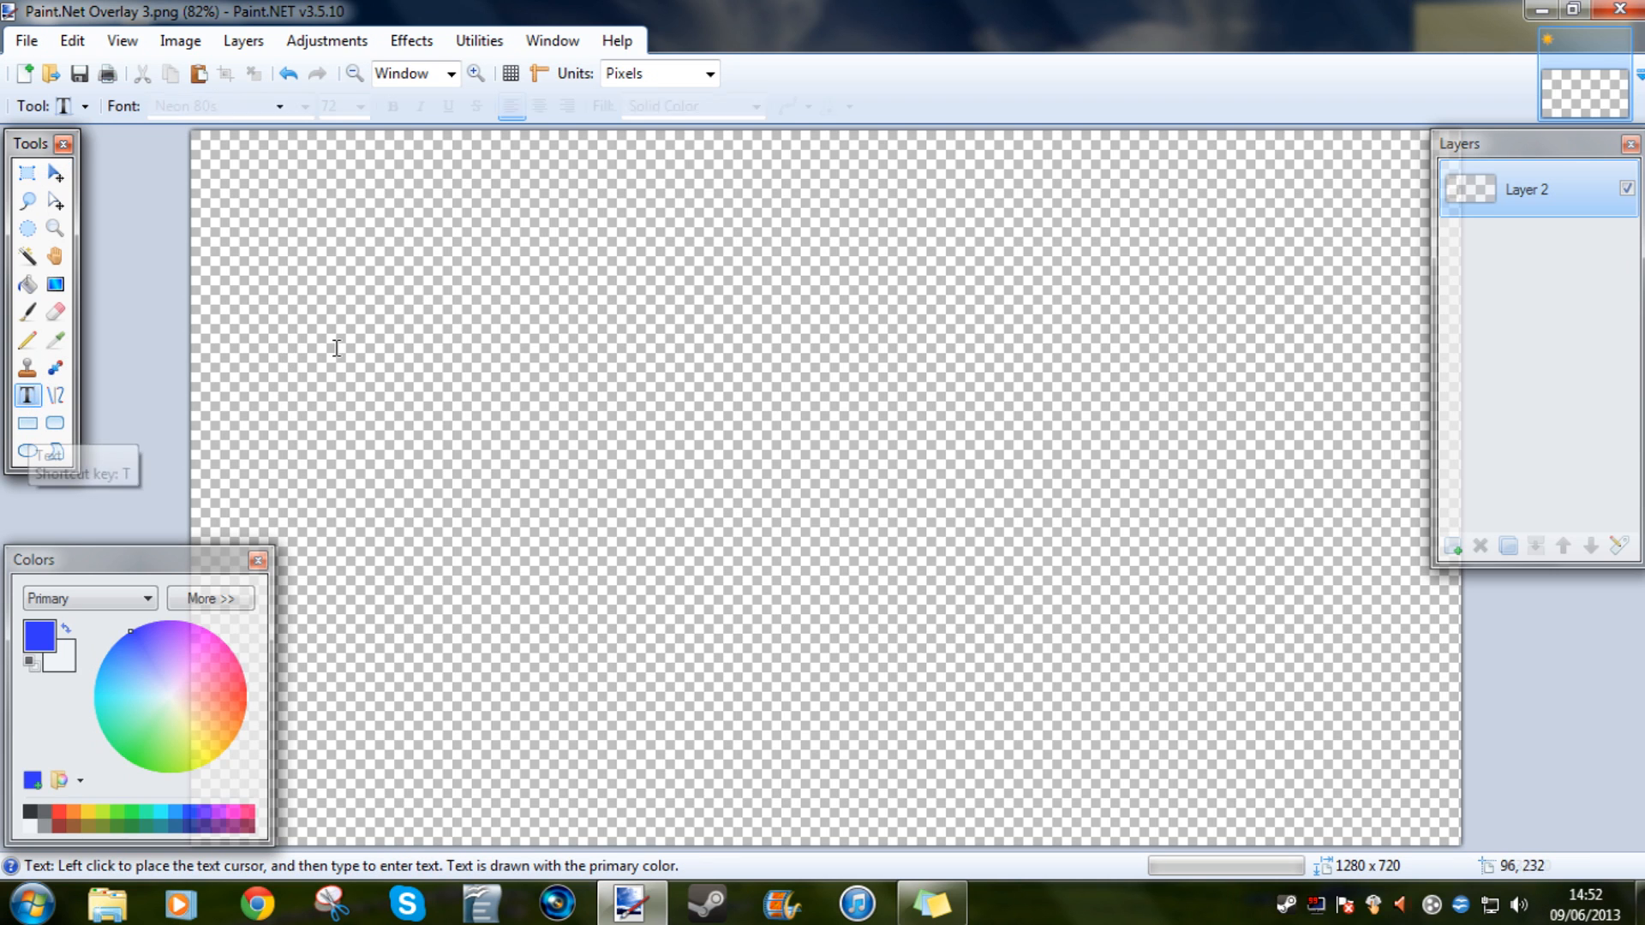
left_click(434, 404)
left_click(305, 105)
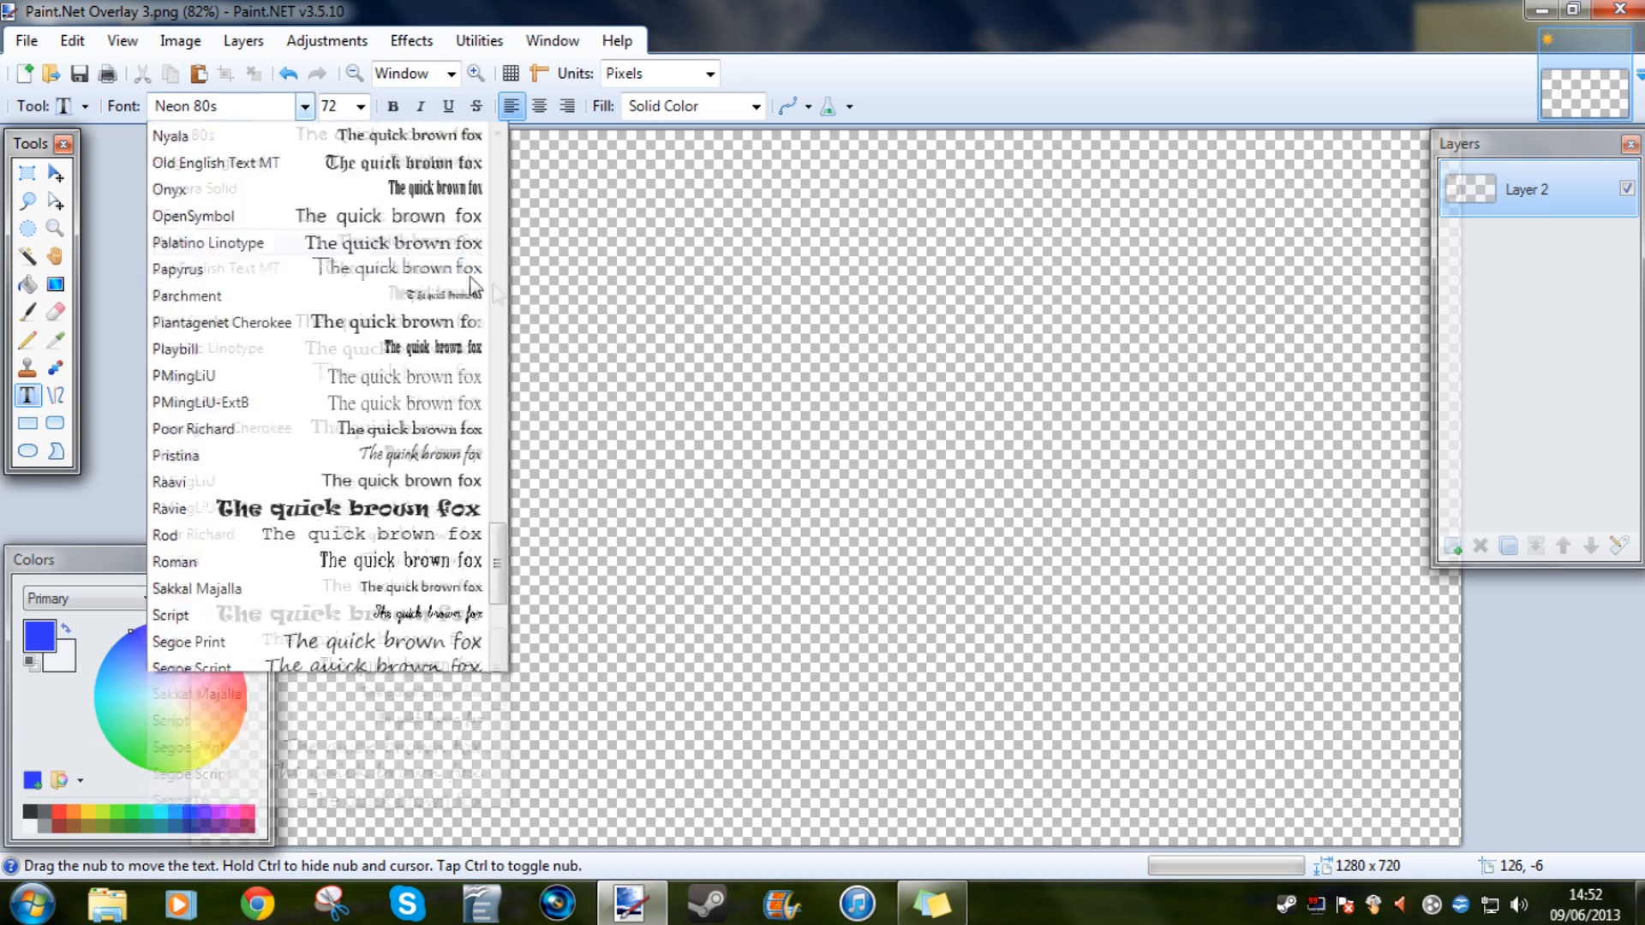
left_click_drag(503, 660, 513, 300)
left_click(463, 534)
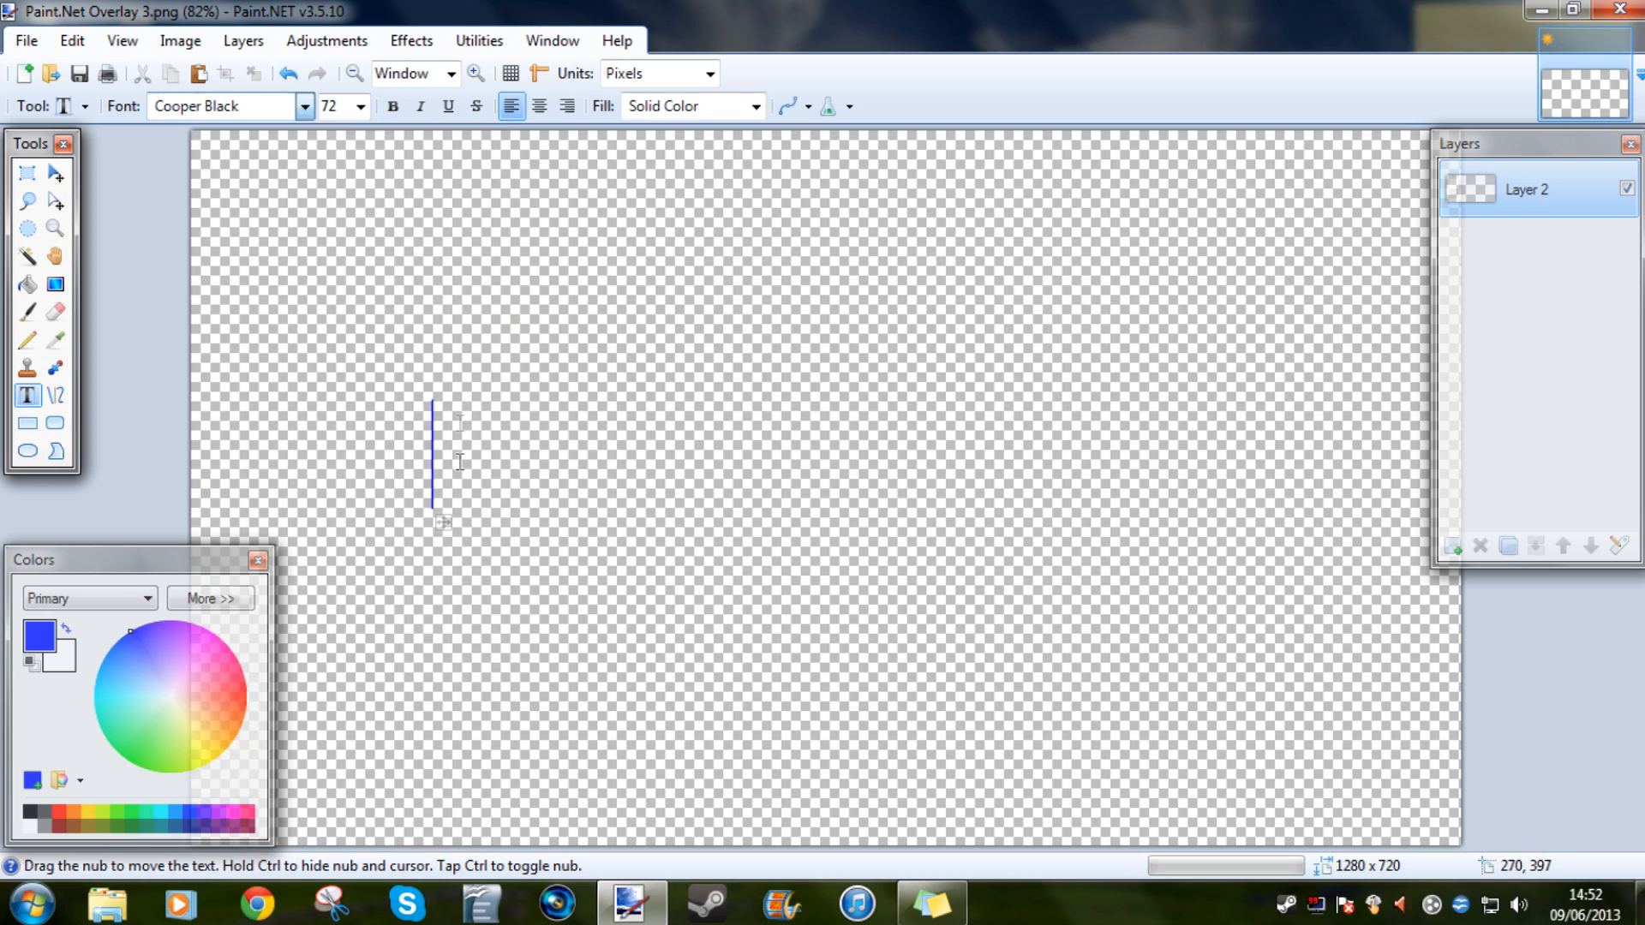
left_click(360, 105)
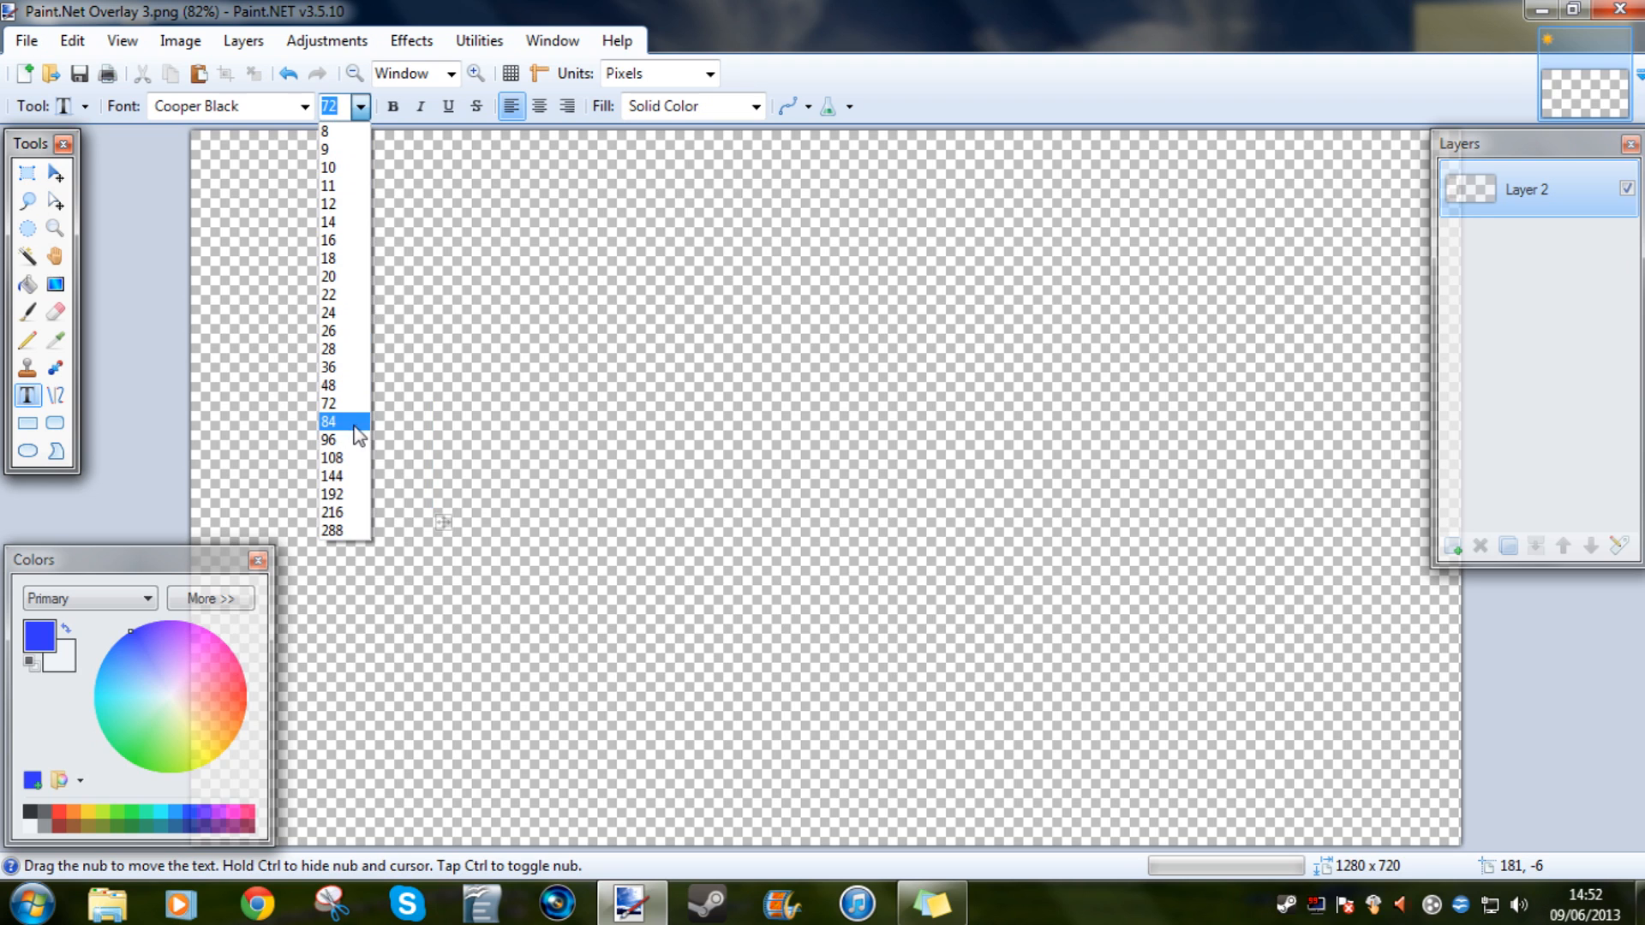
left_click(130, 684)
left_click_drag(129, 689, 104, 674)
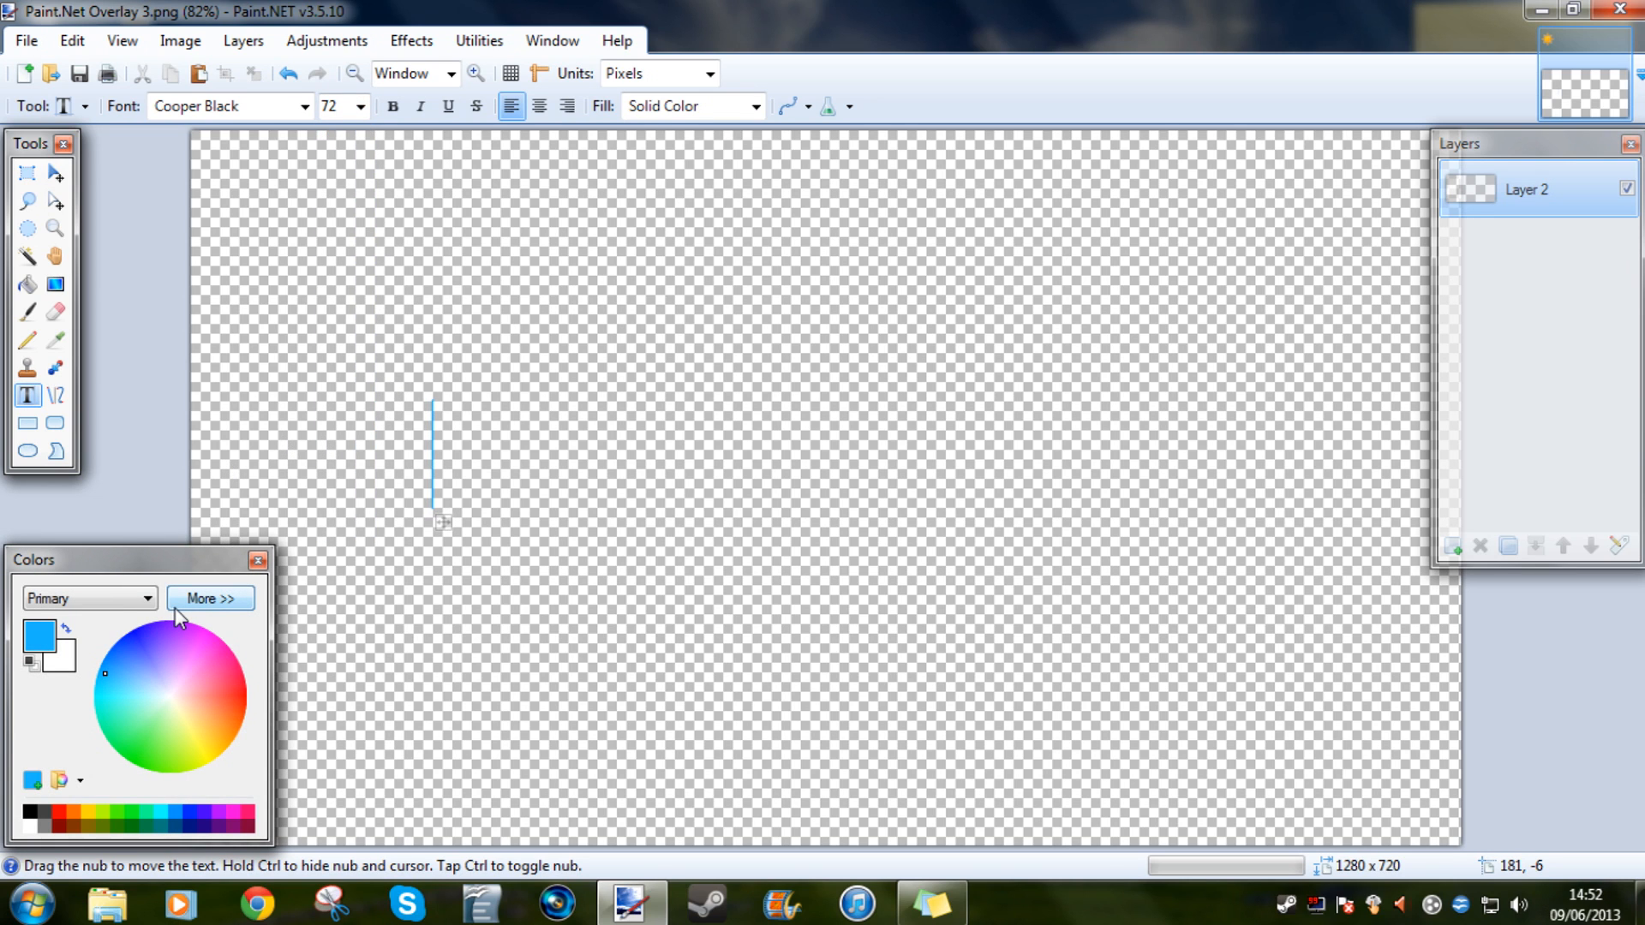
Write "Drop Shadow" and move the text to near the centre of the canvas.
key("Caps_Lock")
key("Caps_Lock")
type("Drop")
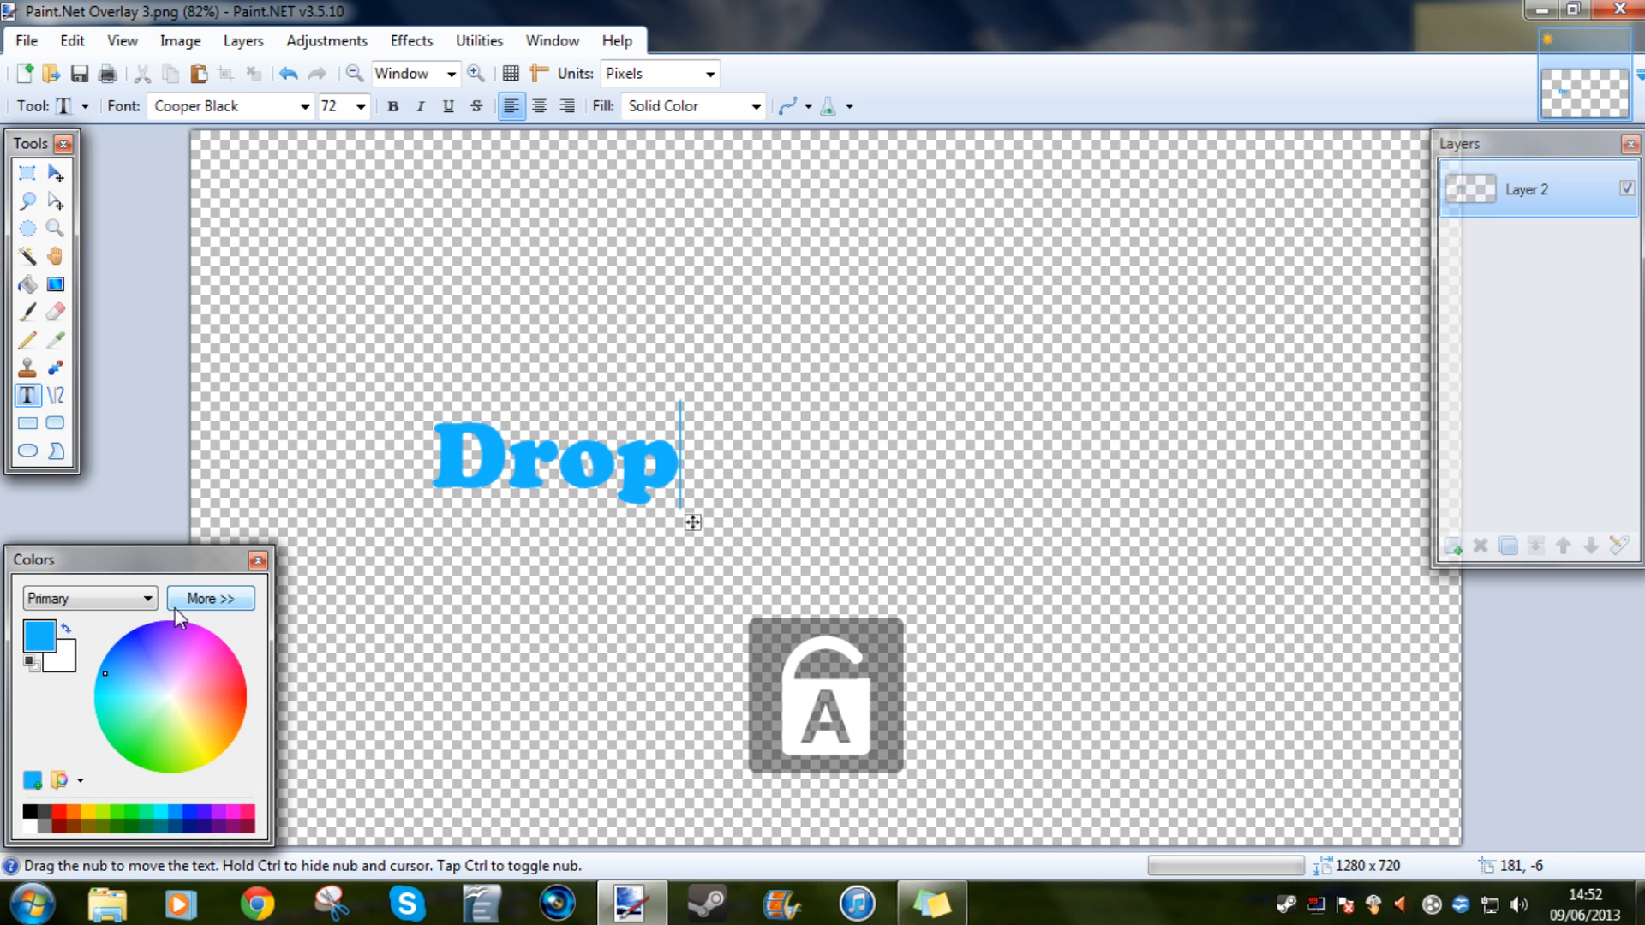
key("Caps_Lock")
type("S")
key("Caps_Lock")
type("hadow")
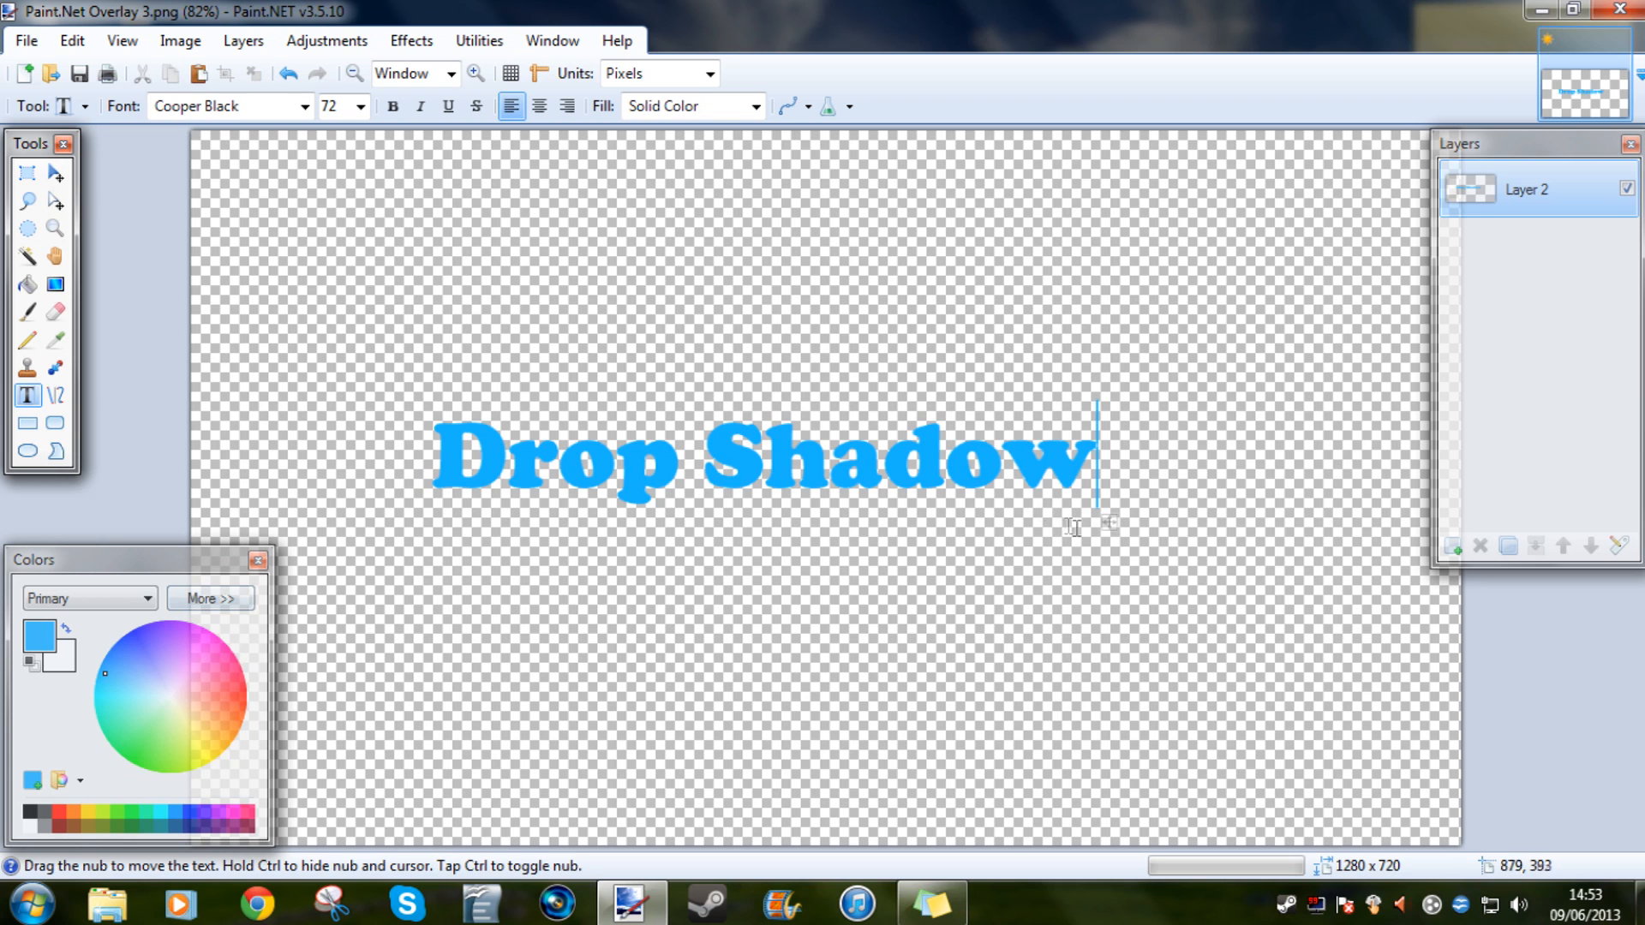
left_click_drag(1109, 522, 1203, 535)
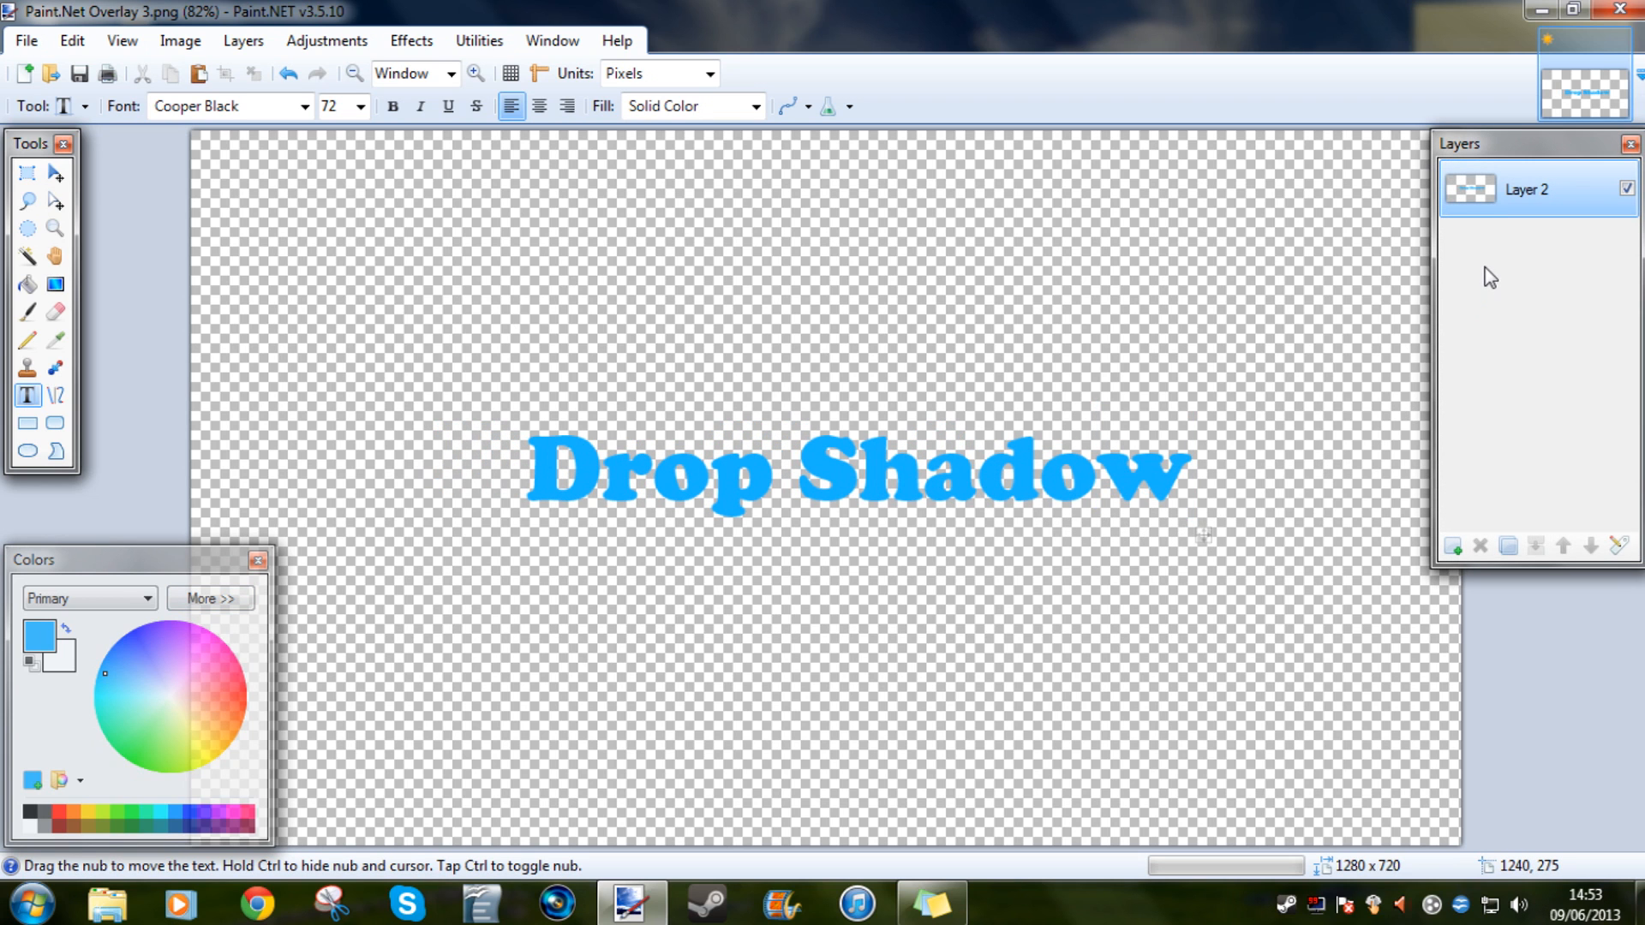
Duplicate the Drop Shadow lettering onto a new layer placed beneath the original, and clear the selection.
key("ctrl+shift+n")
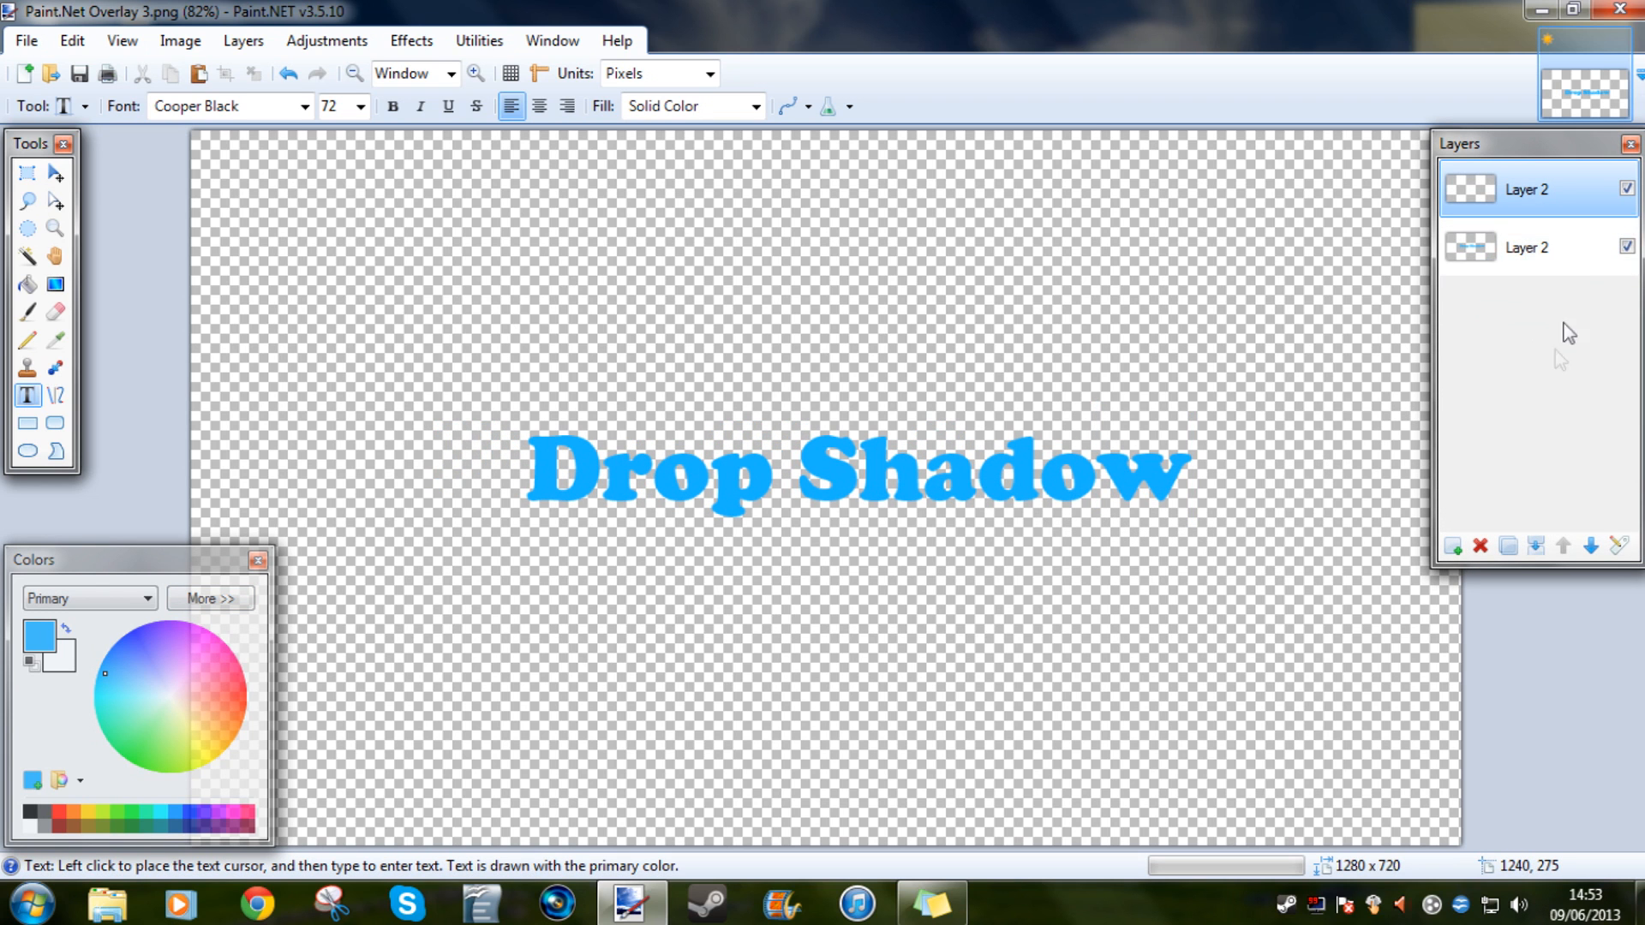
left_click(1591, 543)
left_click(34, 175)
left_click_drag(437, 534, 1279, 388)
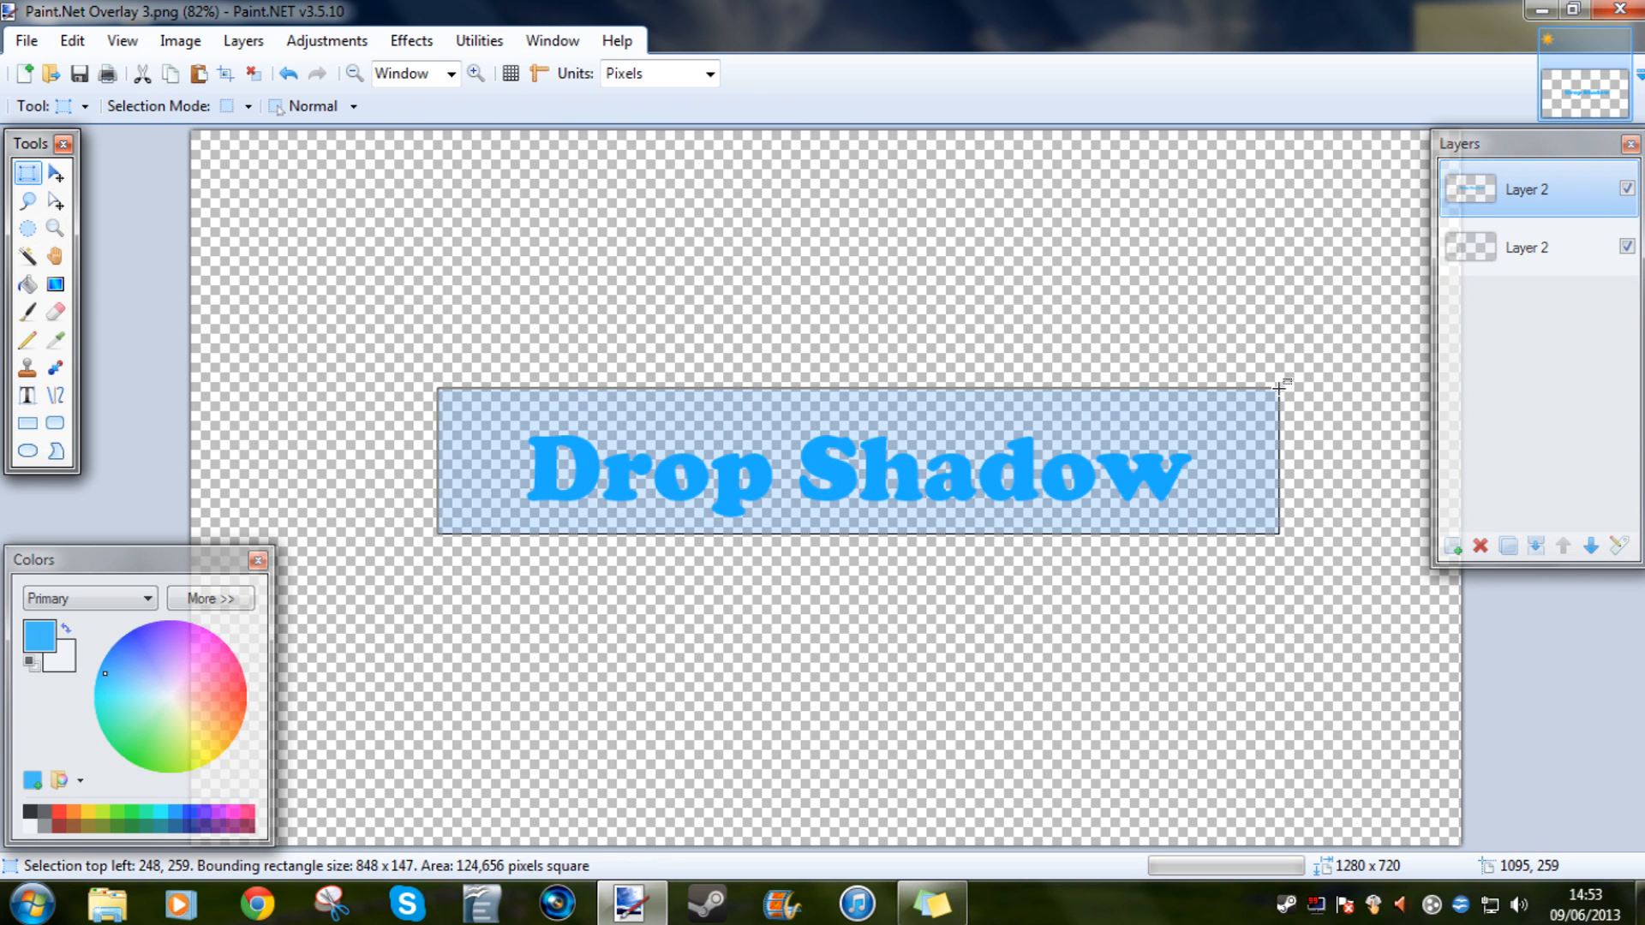
left_click(1533, 252)
key("m")
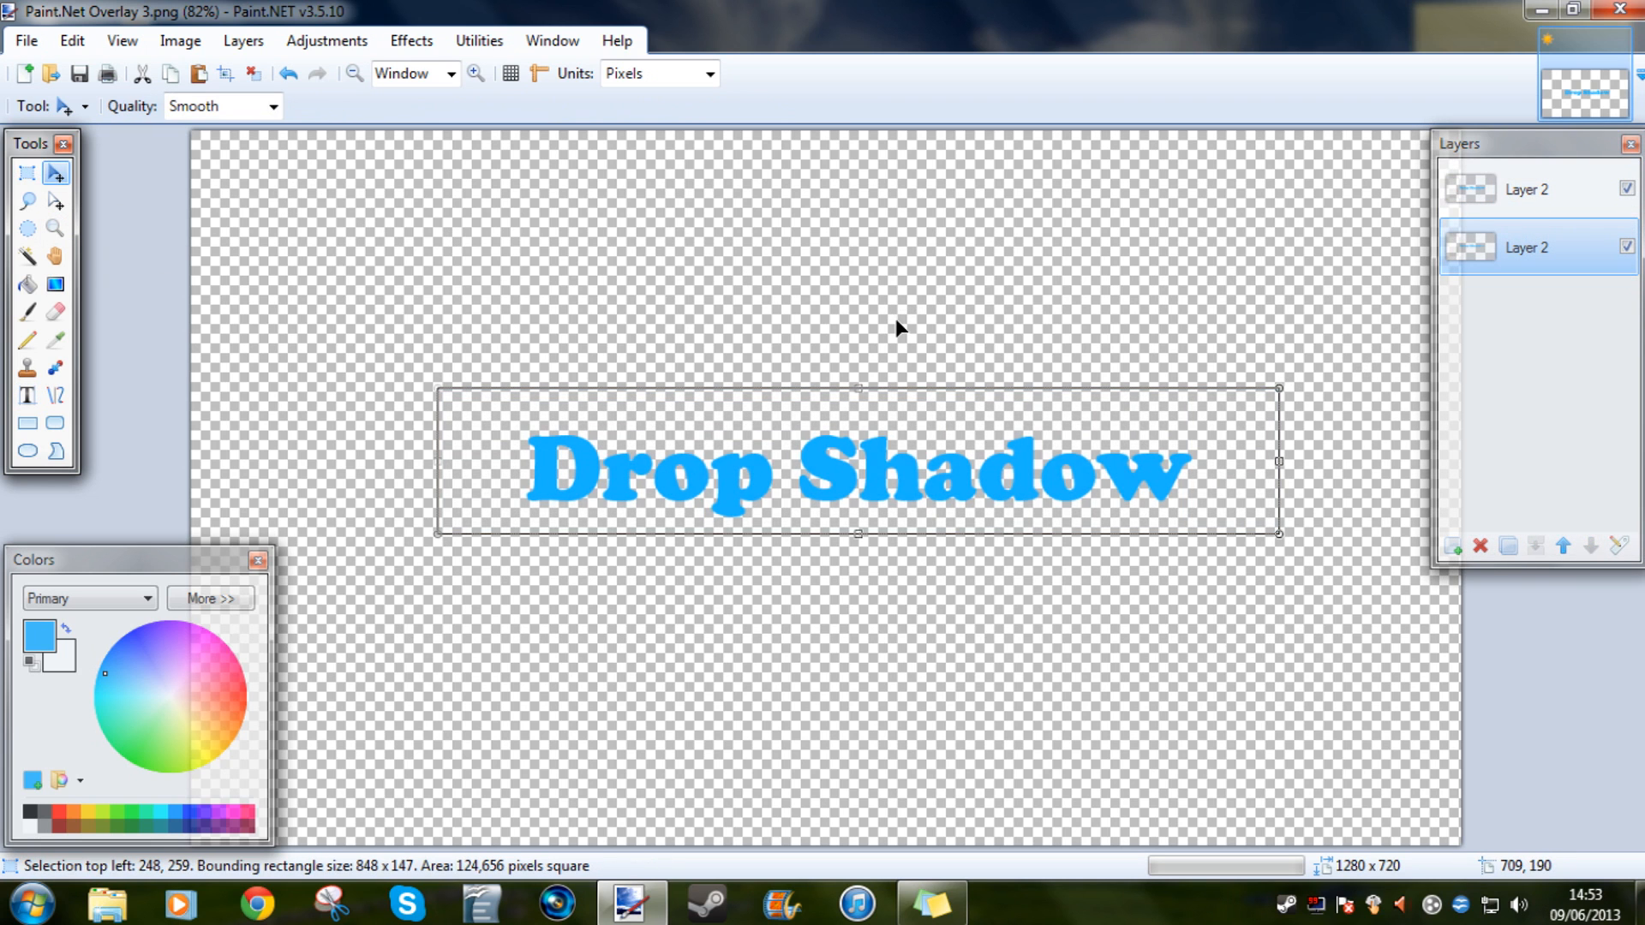
key("ctrl+d")
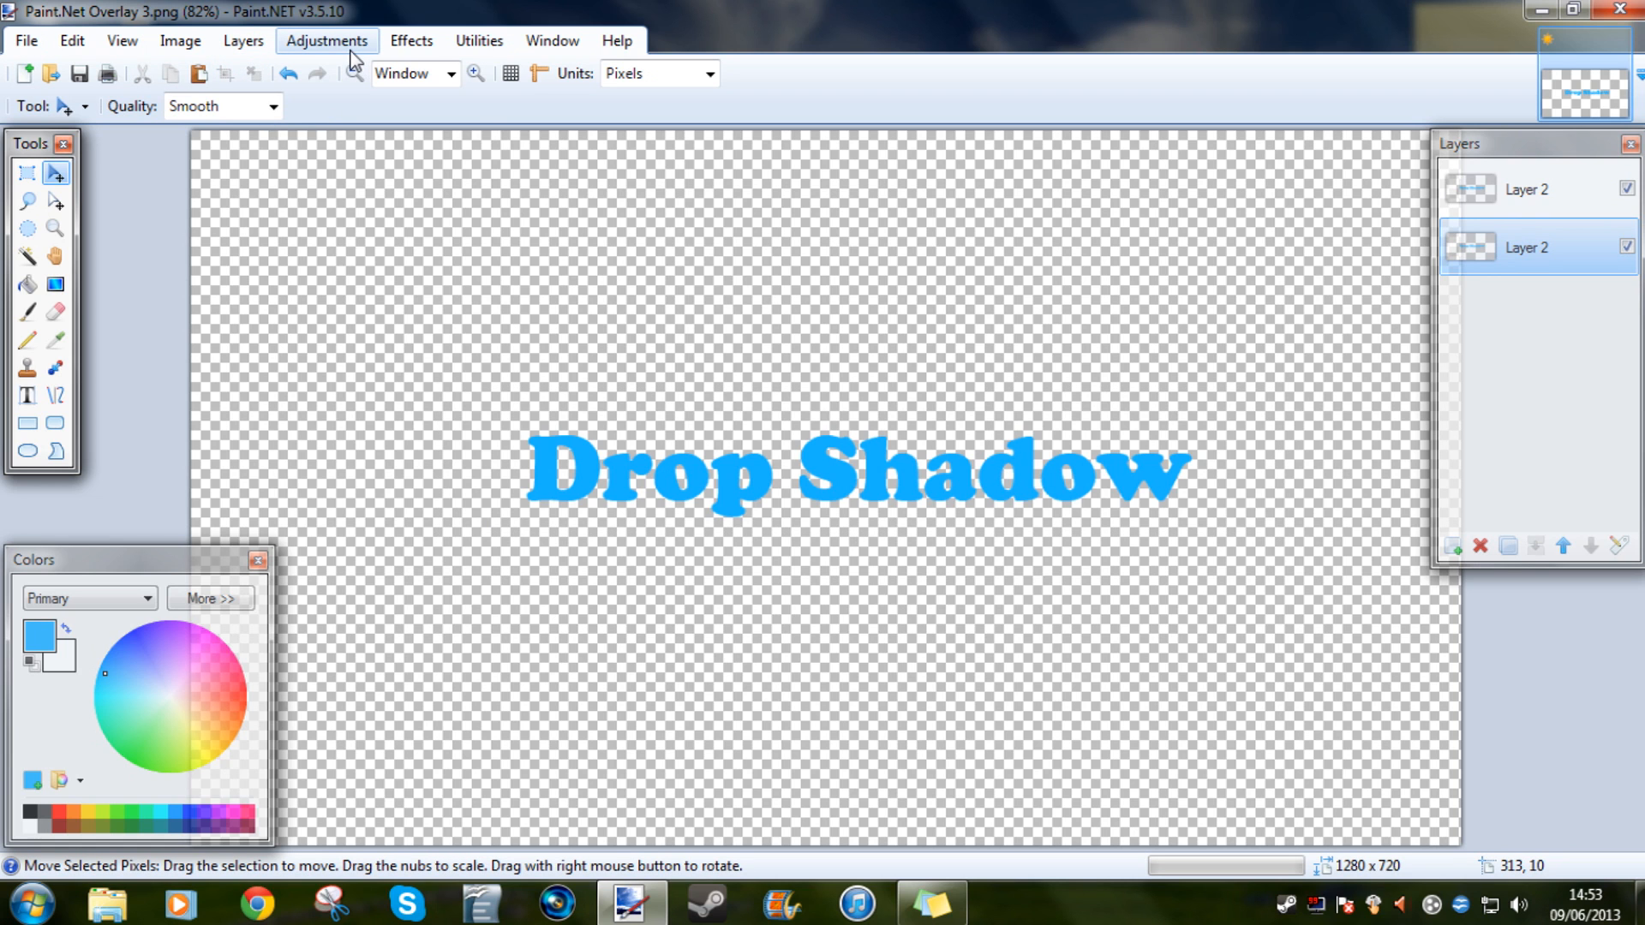
Turn the lower Drop Shadow lettering black by reducing its Lightness to the minimum in Hue / Saturation.
left_click(351, 51)
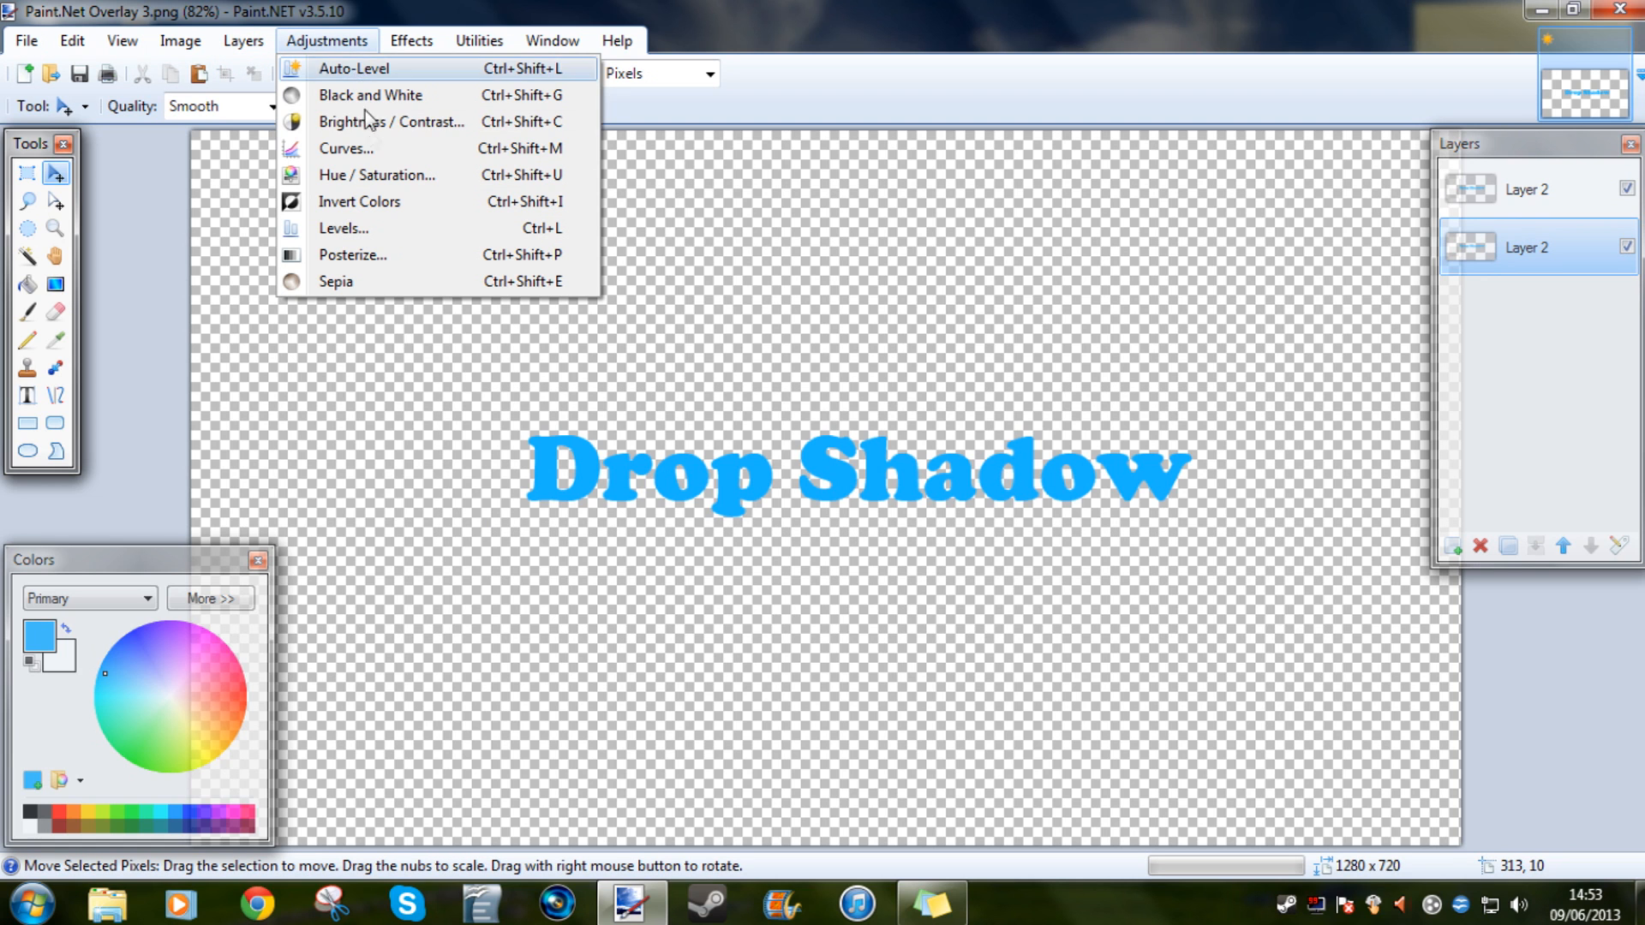
left_click(378, 175)
left_click_drag(838, 306, 1189, 314)
left_click_drag(1127, 377, 1123, 378)
left_click(1361, 377)
left_click_drag(1281, 315, 1433, 302)
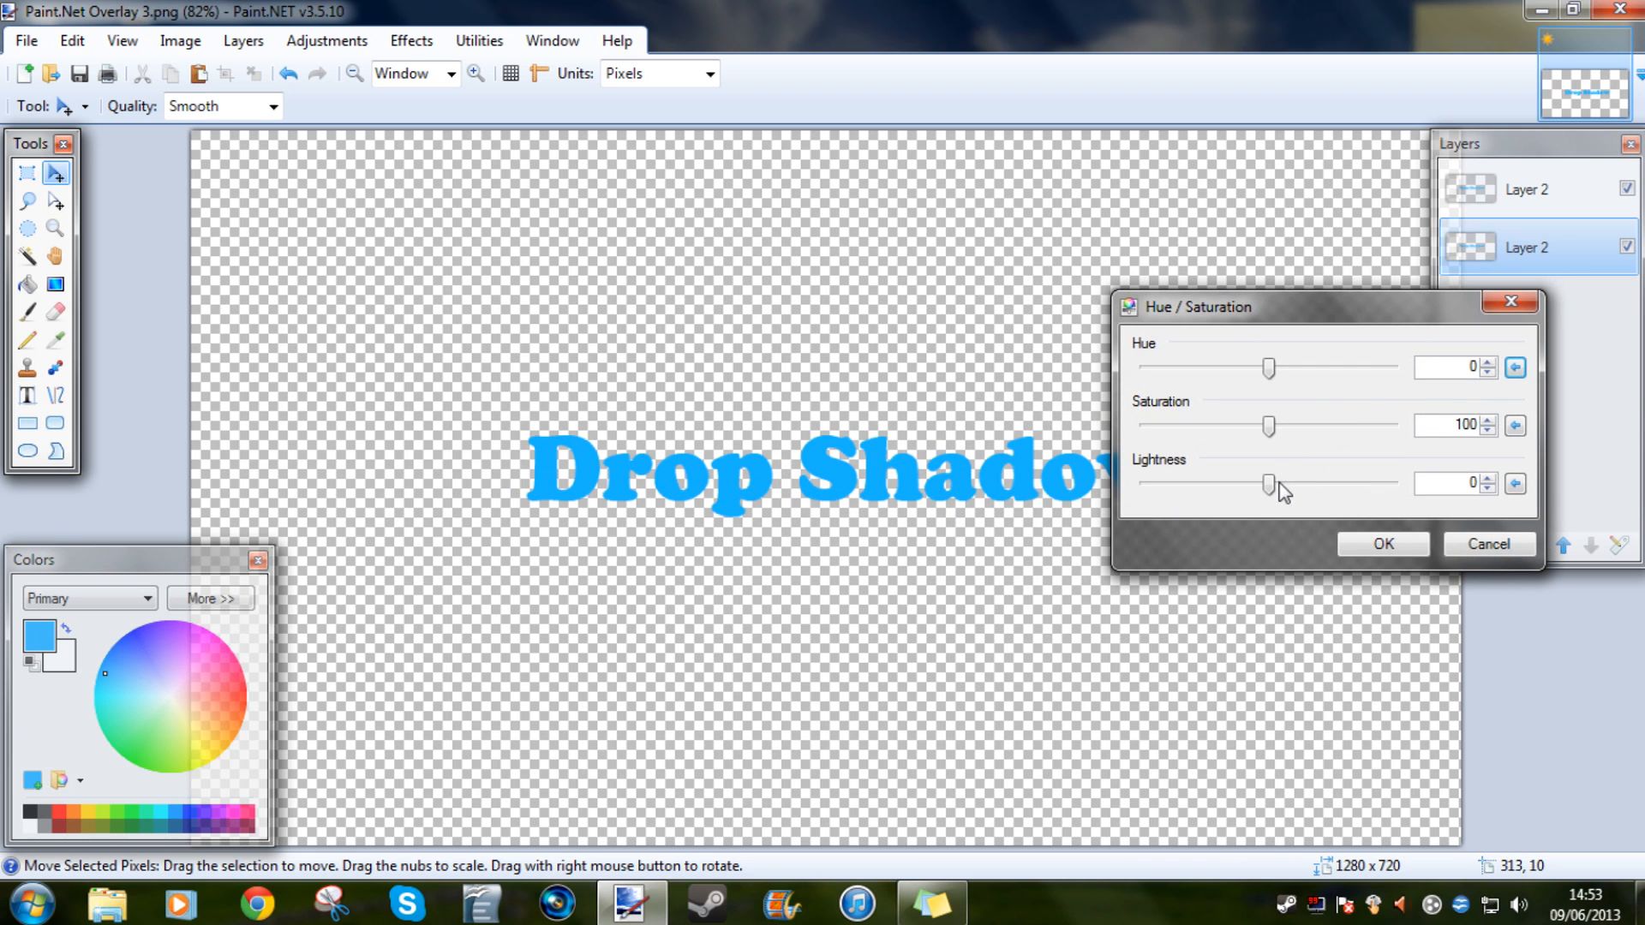
left_click_drag(1271, 494, 1132, 496)
left_click(1384, 544)
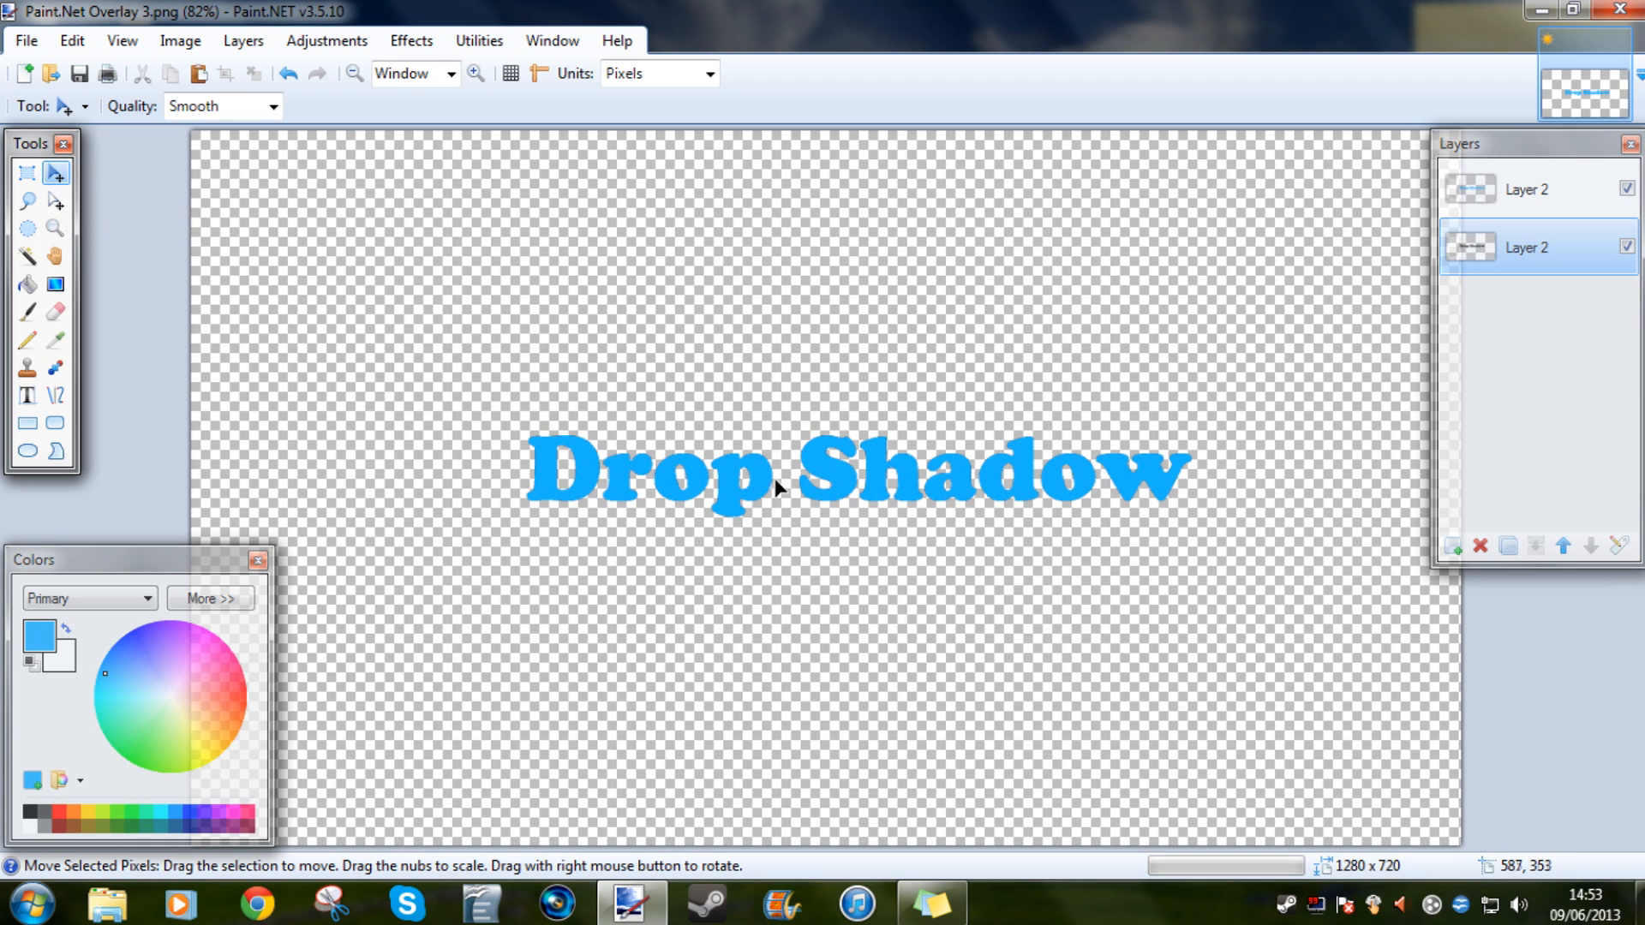
Offset the black lettering layer 3 pixels right and 3 pixels down beneath the blue text, and clear the selection.
key("ctrl+a")
key("Left")
key("Left")
key("Up")
left_click_drag(869, 481, 875, 490)
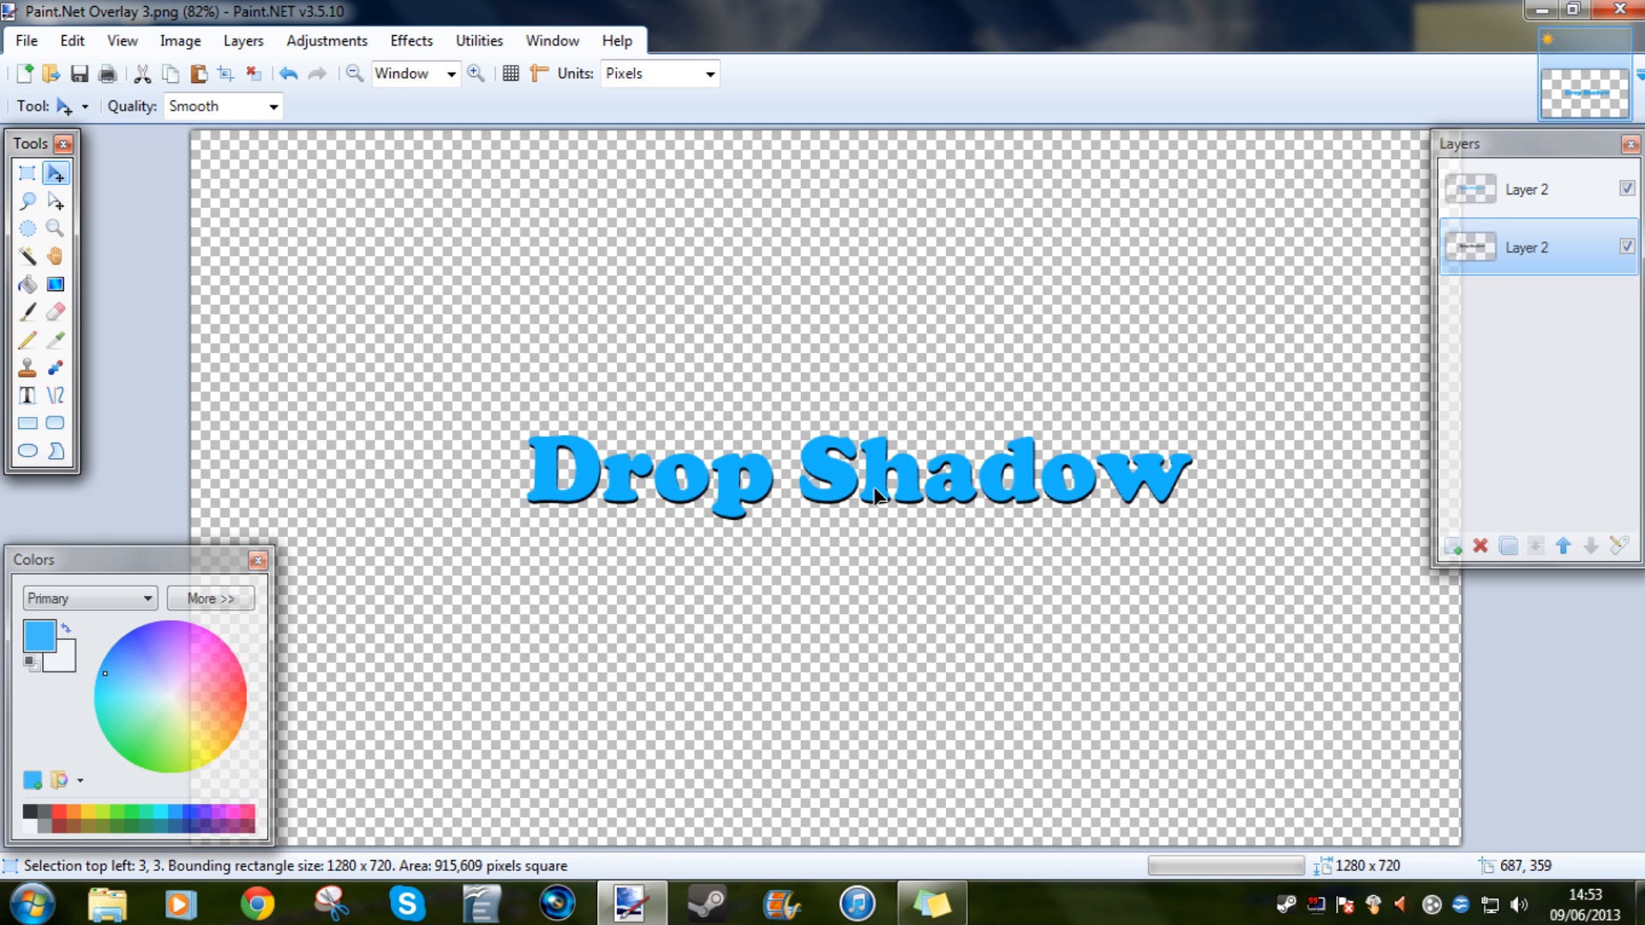
left_click(253, 73)
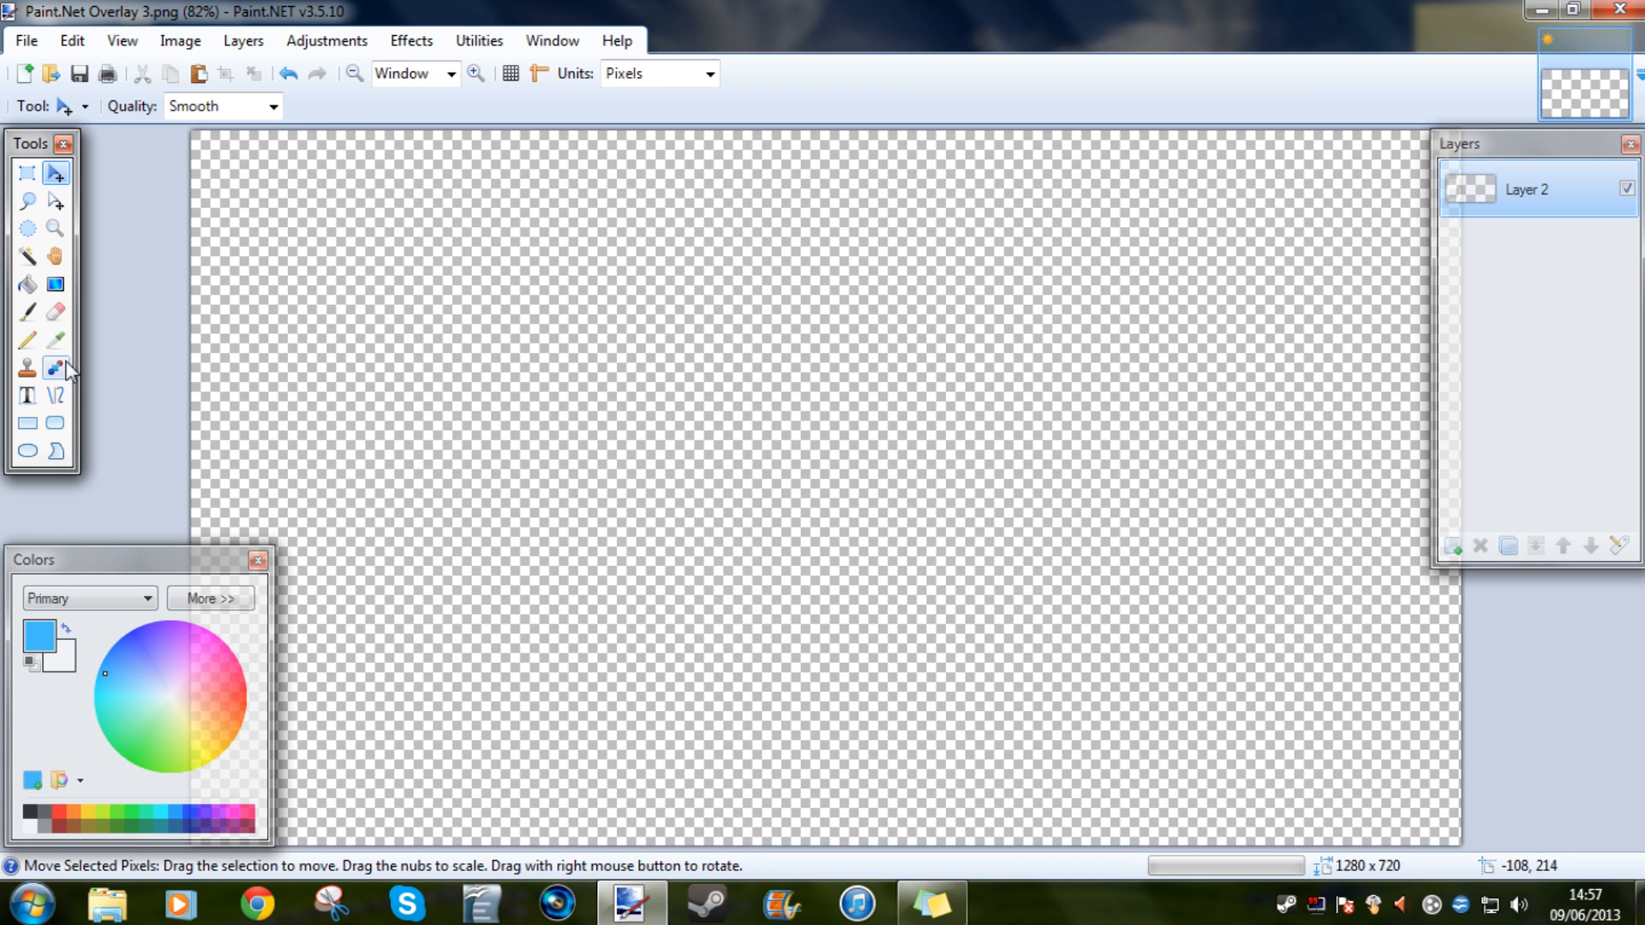
left_click(243, 40)
left_click(399, 39)
left_click(317, 74)
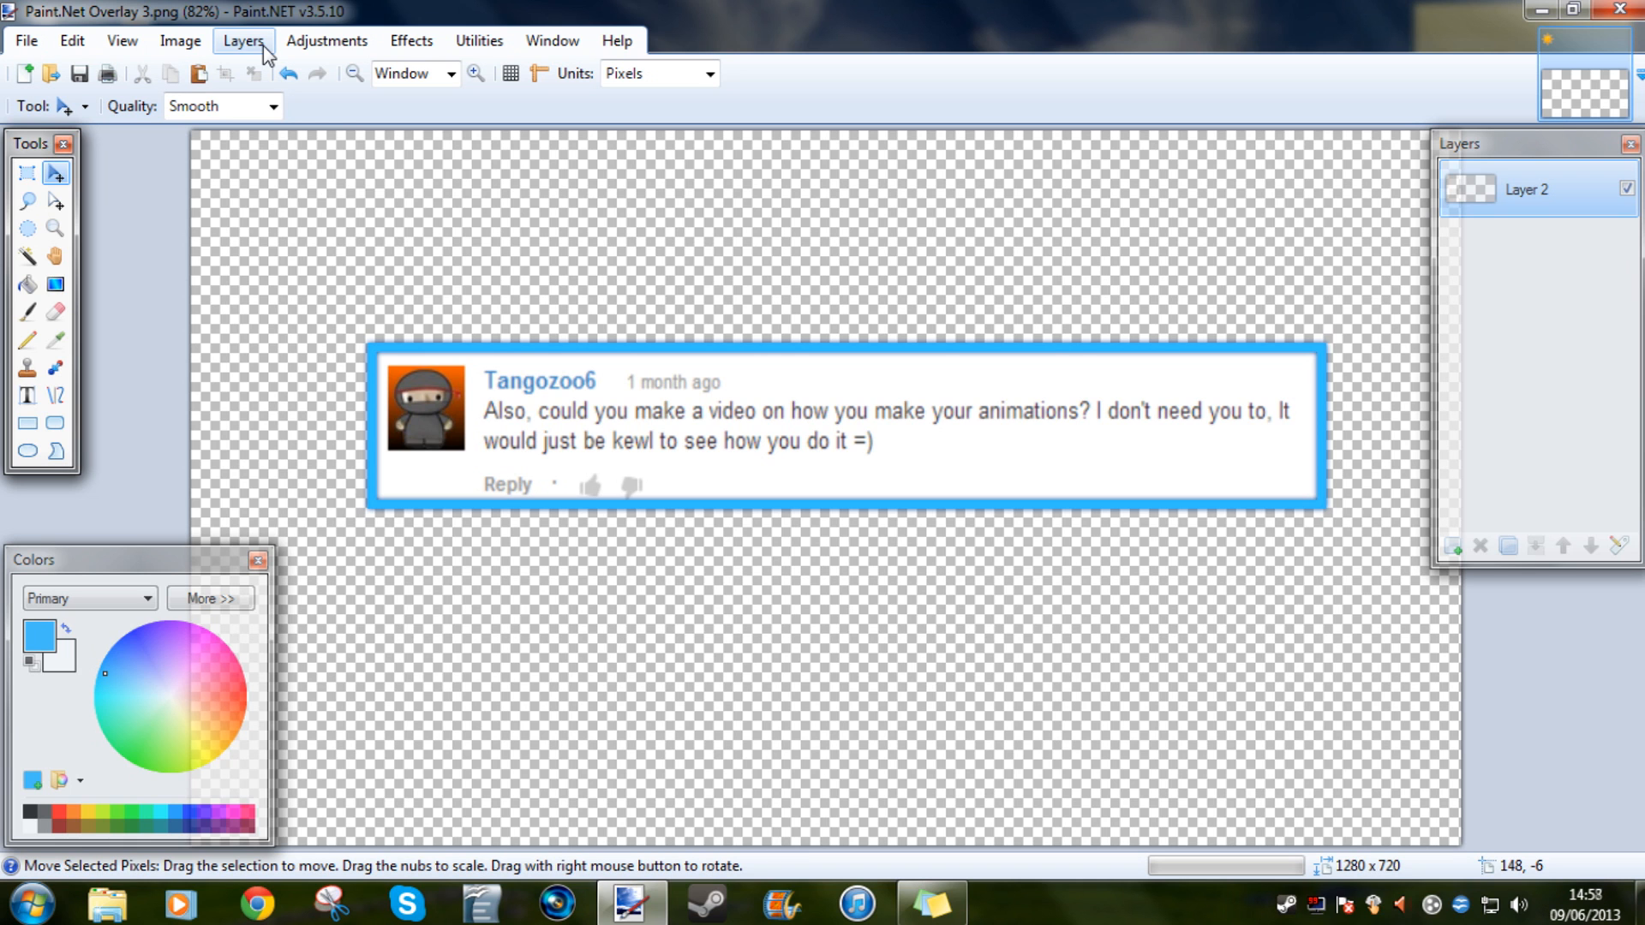
left_click(264, 45)
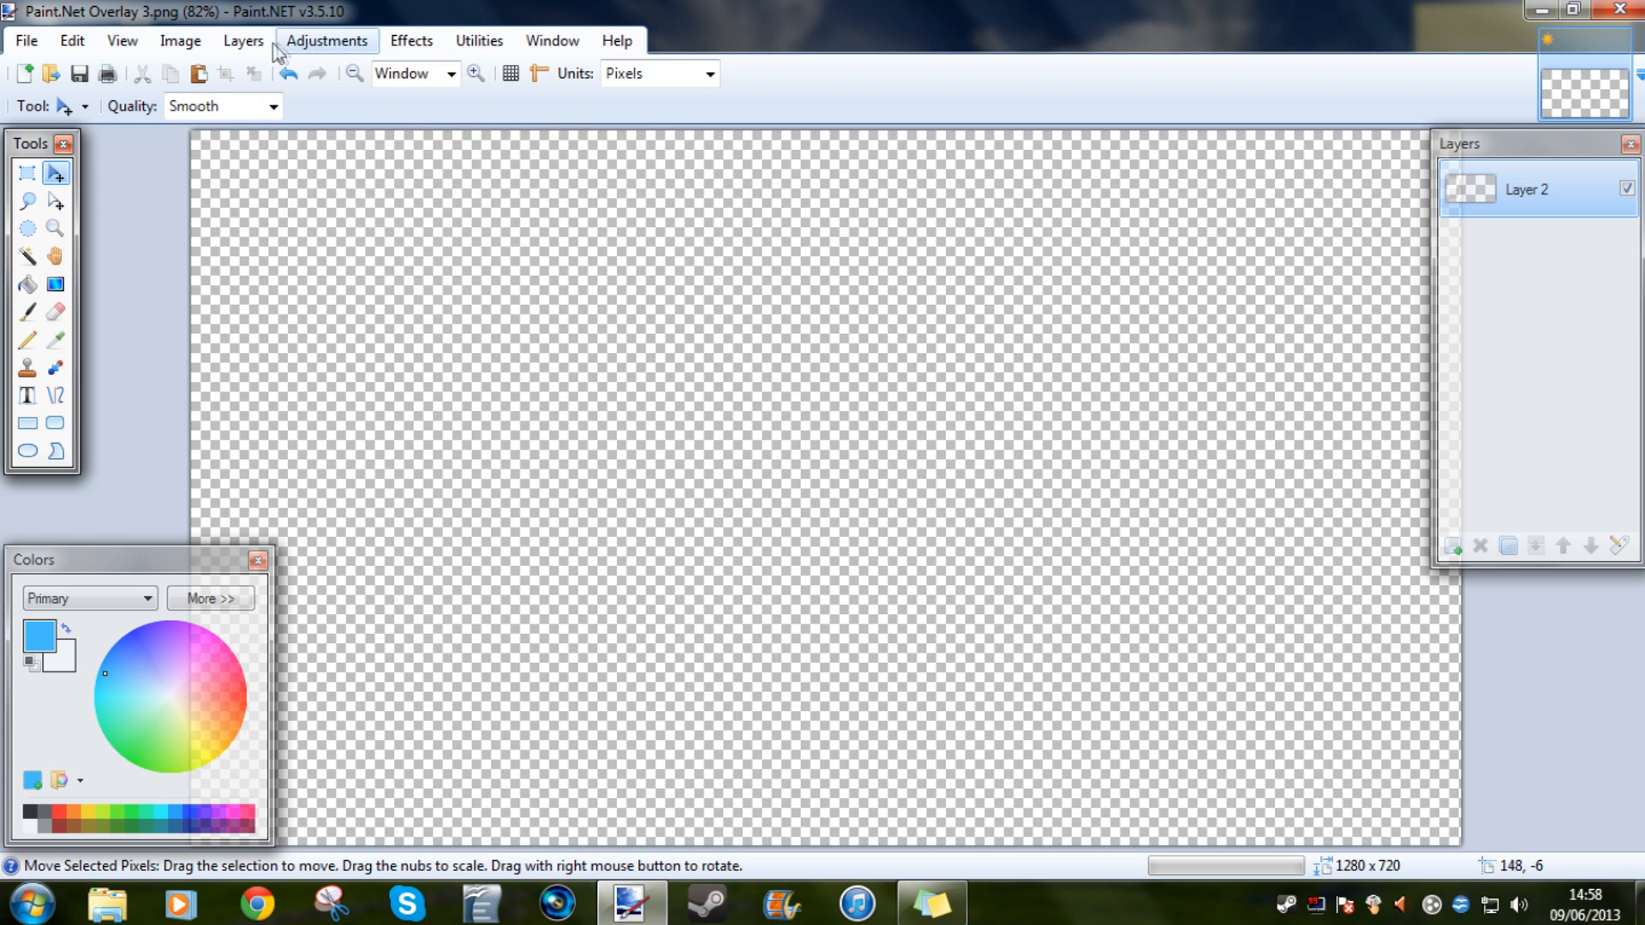
left_click(412, 20)
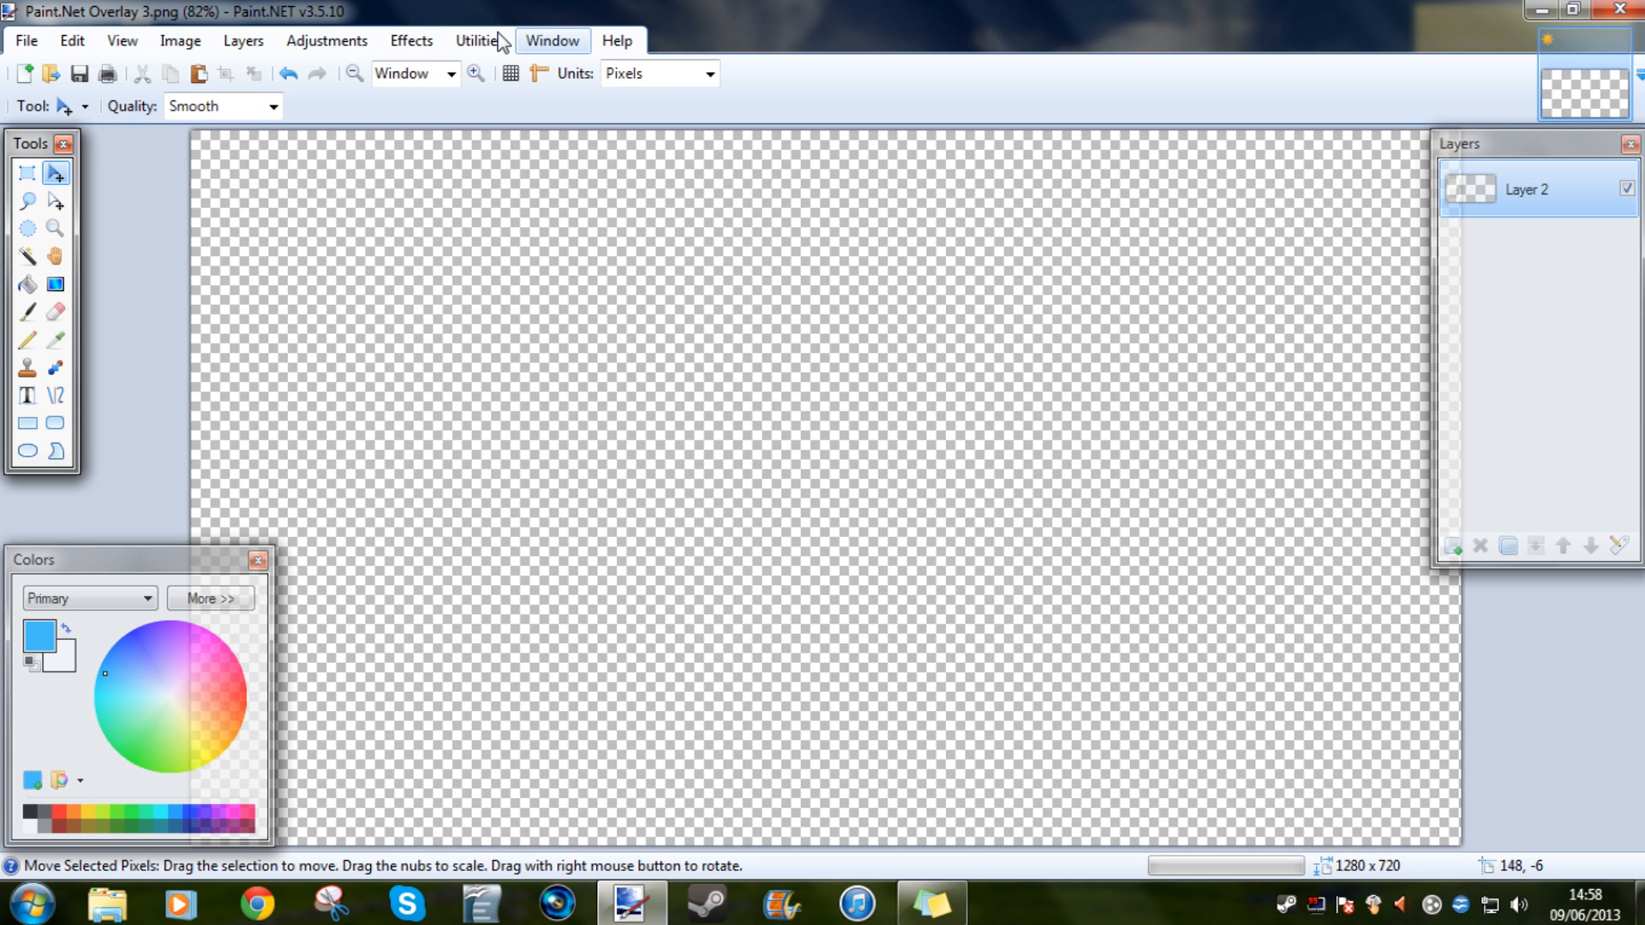
Import the marshmallow news host drawing as a new layer, move it near the canvas centre, and clear the selection.
left_click(251, 51)
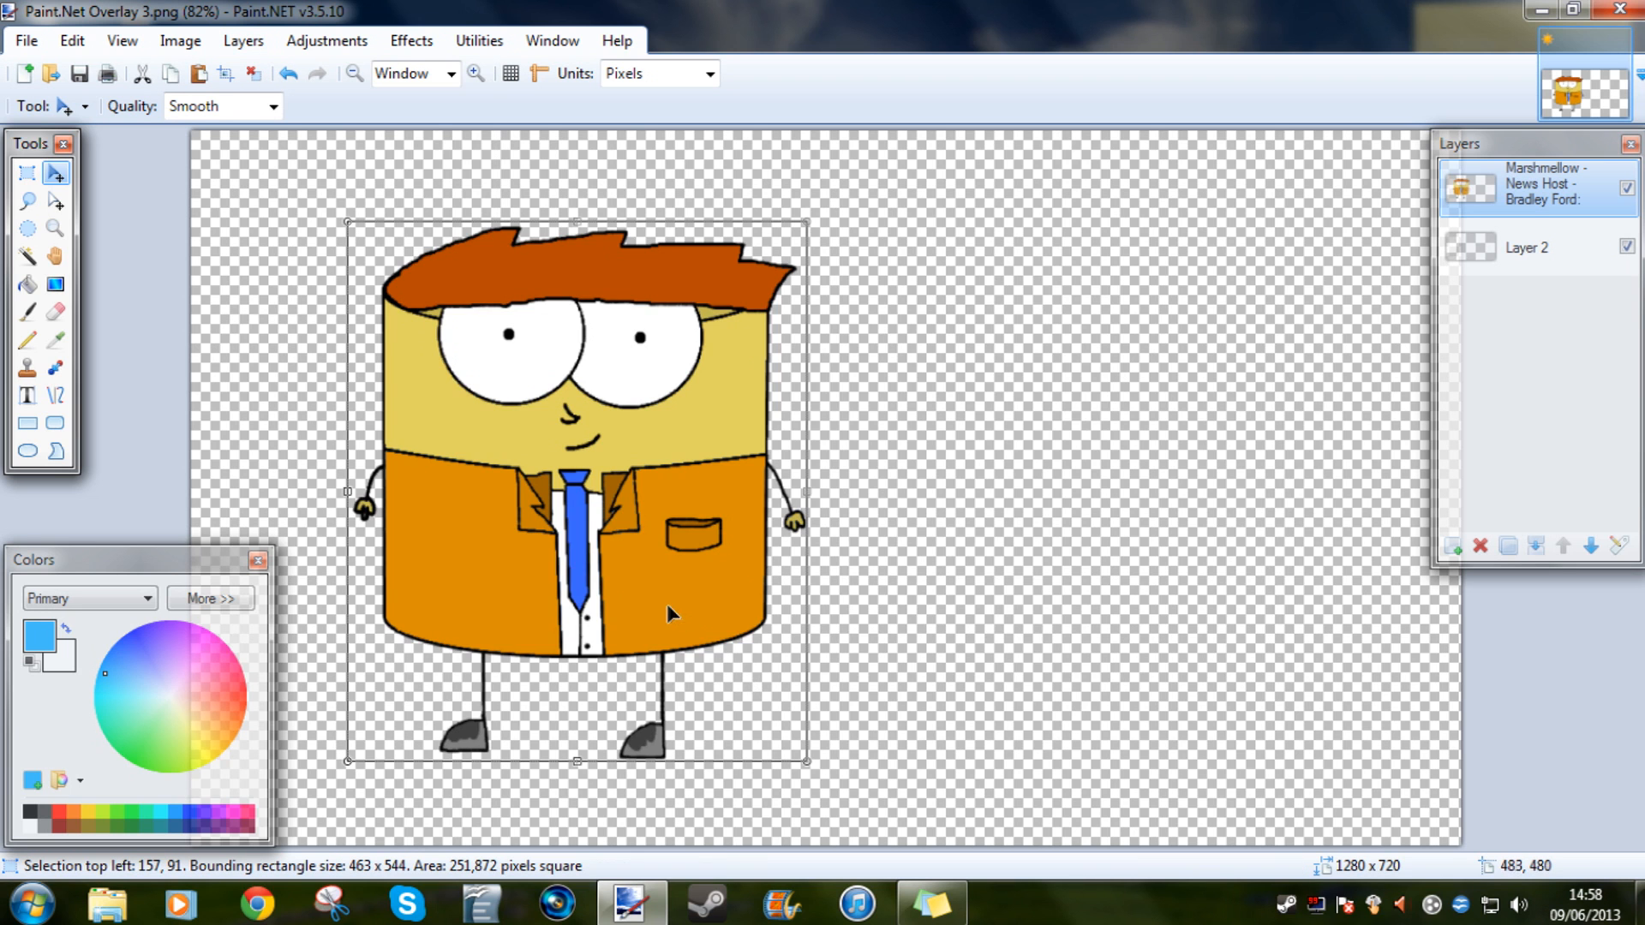
left_click_drag(666, 604, 838, 582)
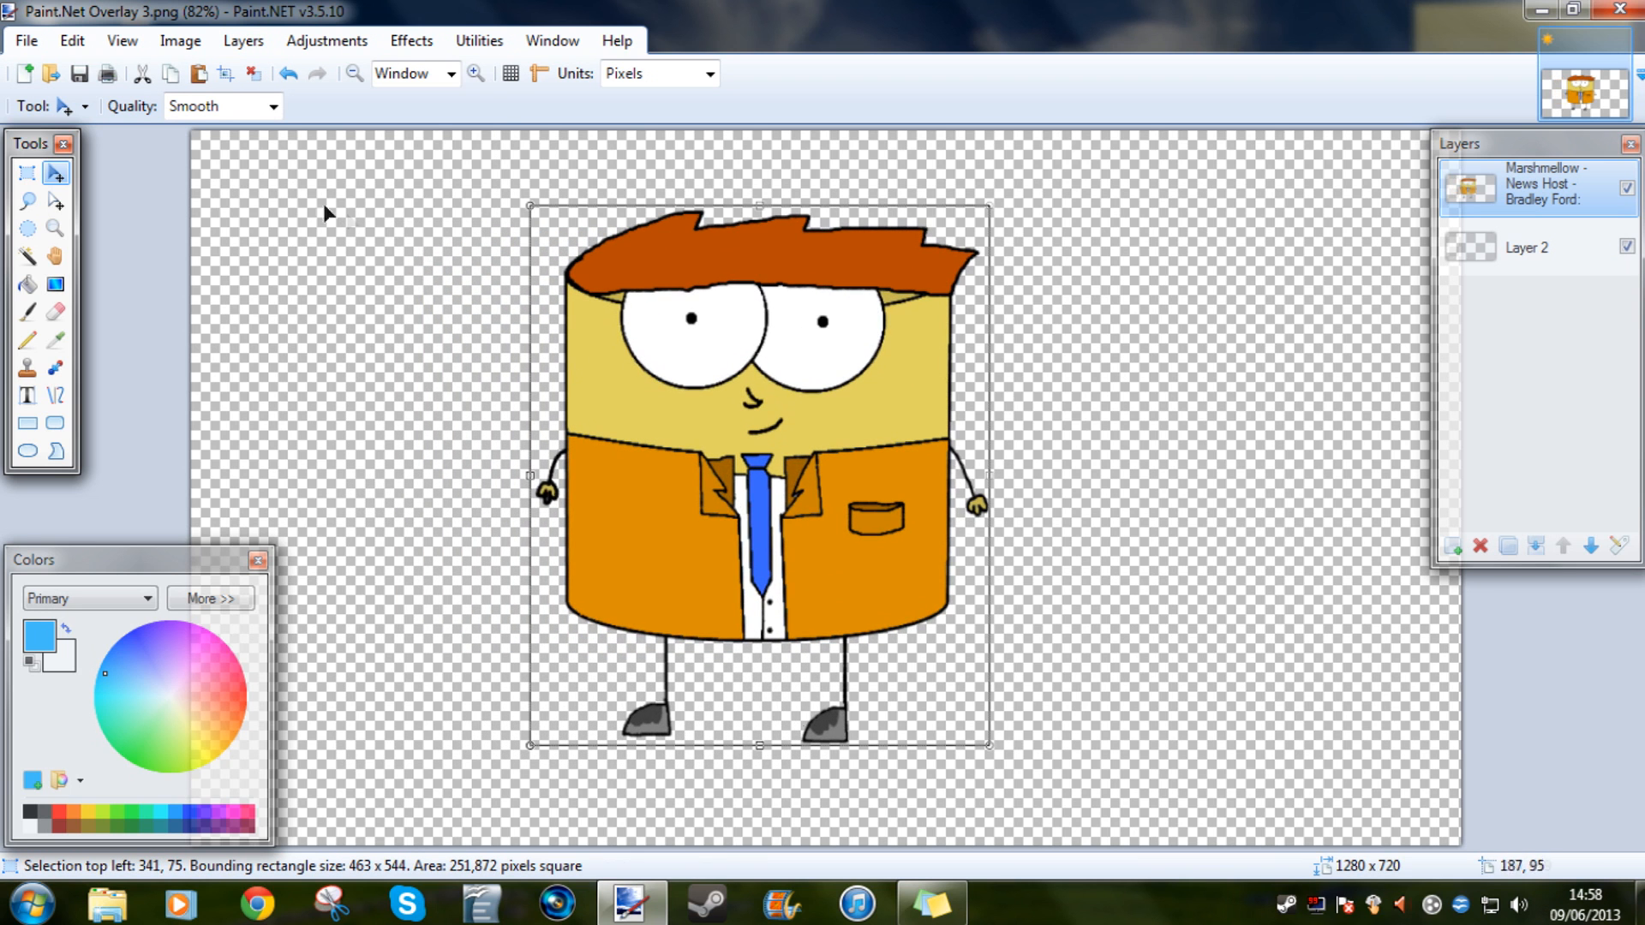
key("ctrl+d")
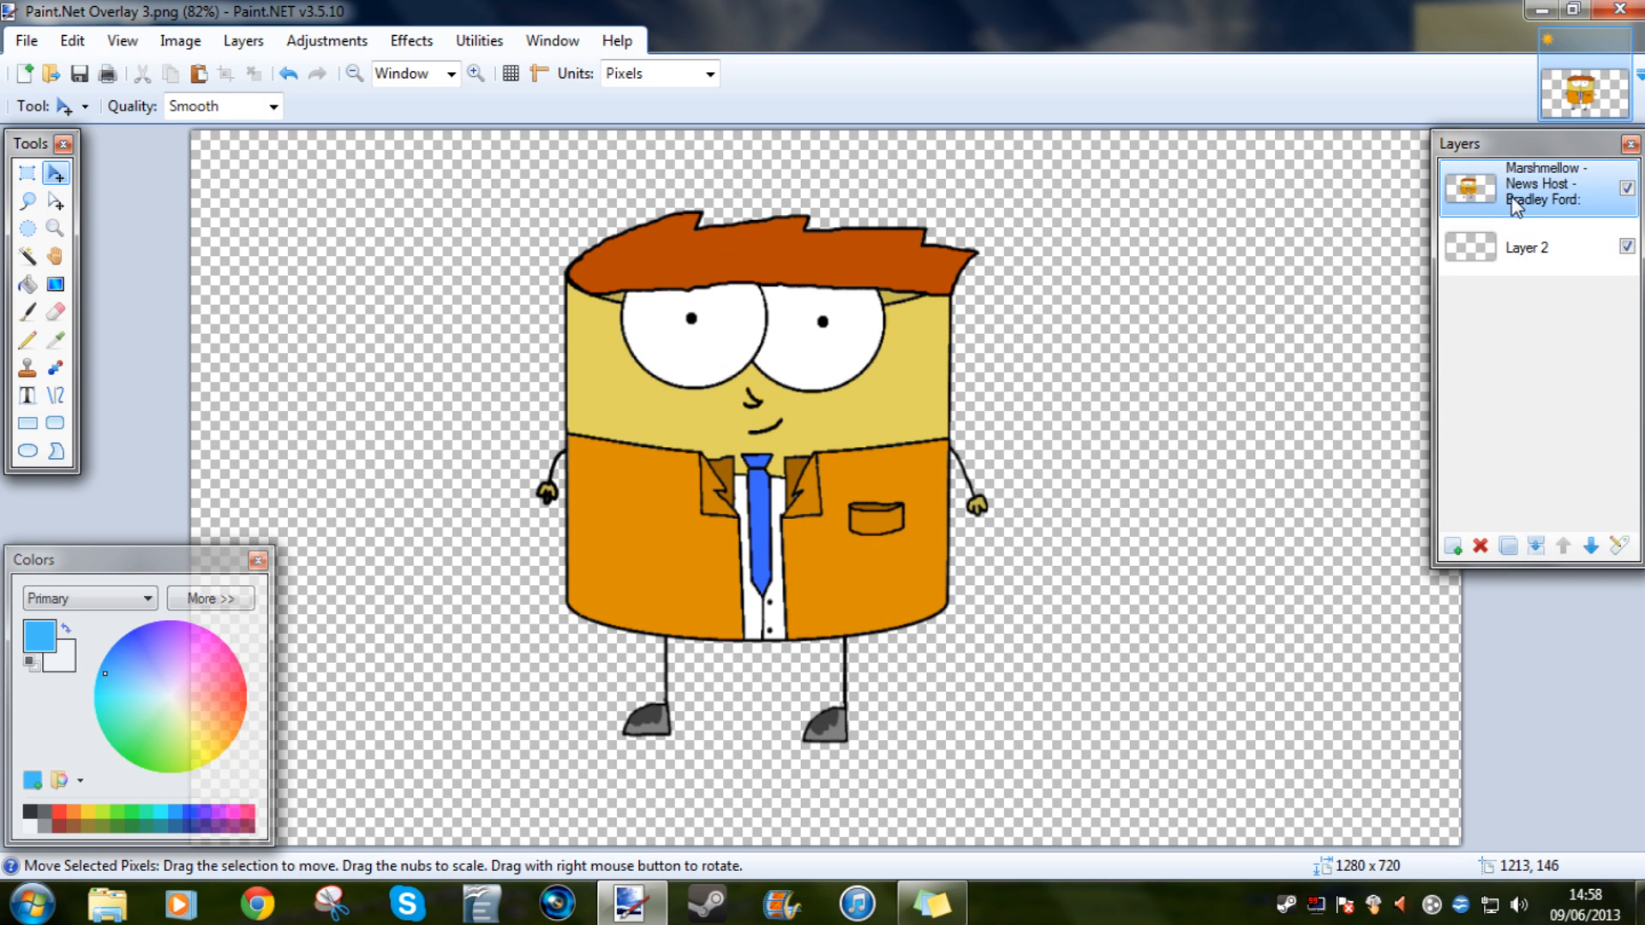
Examine the character's face, jacket, tie and pocket at several zoom levels, ending with the whole canvas in view.
left_click(55, 228)
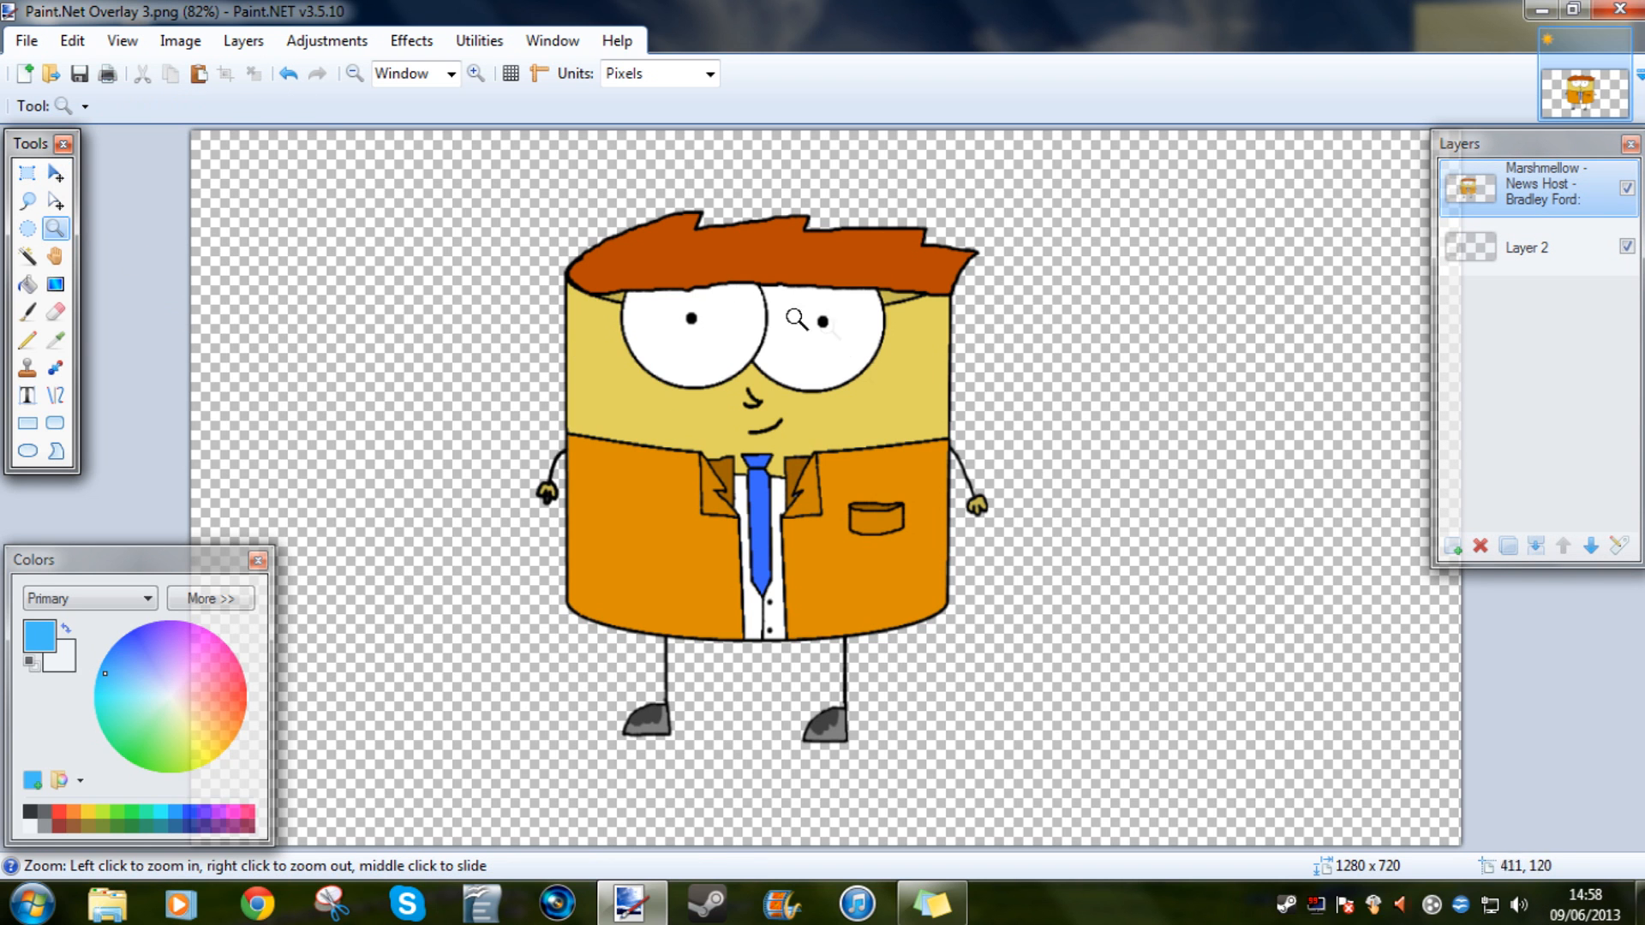
left_click(786, 496)
left_click(786, 496)
left_click(787, 454)
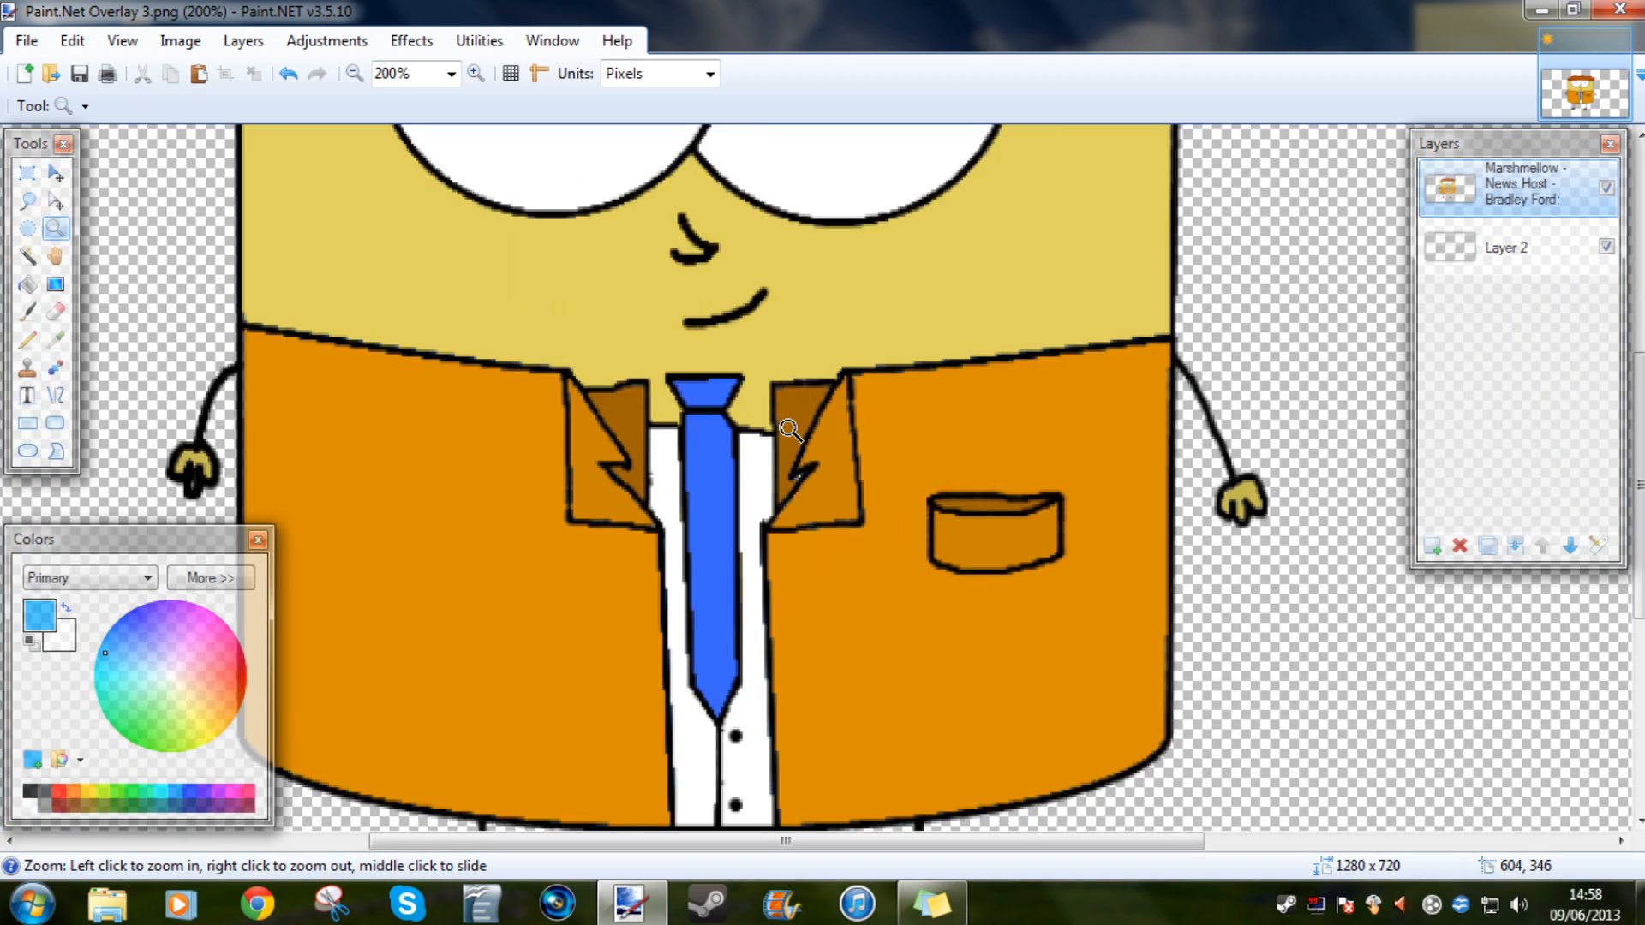
left_click(790, 423)
right_click(787, 425)
right_click(763, 467)
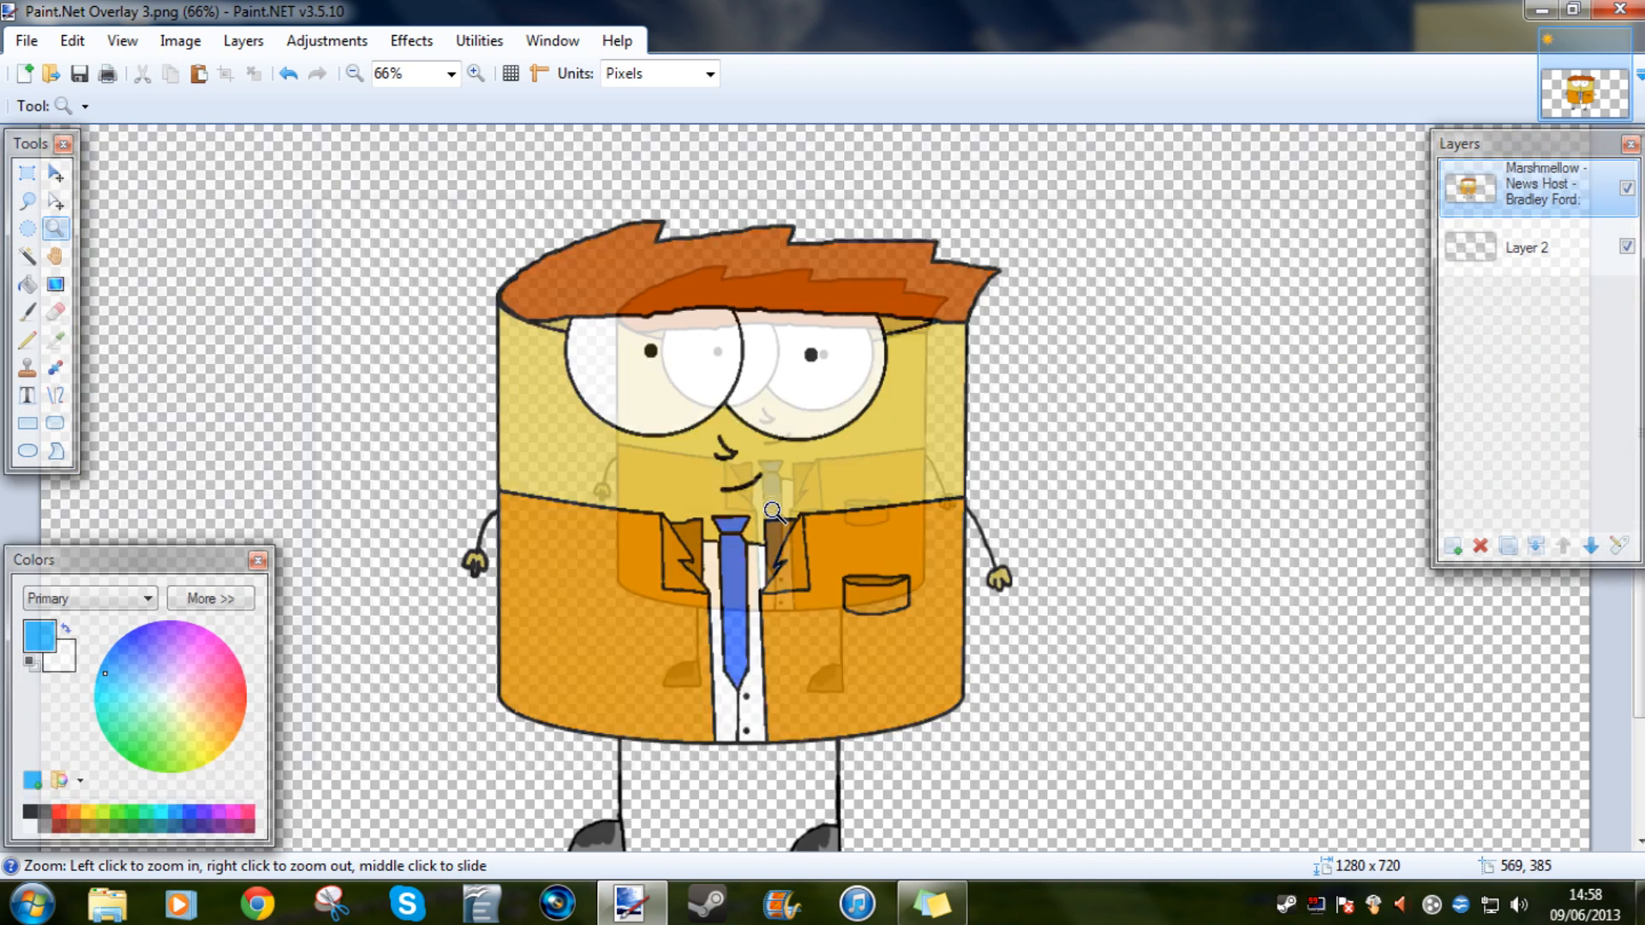
left_click(761, 469)
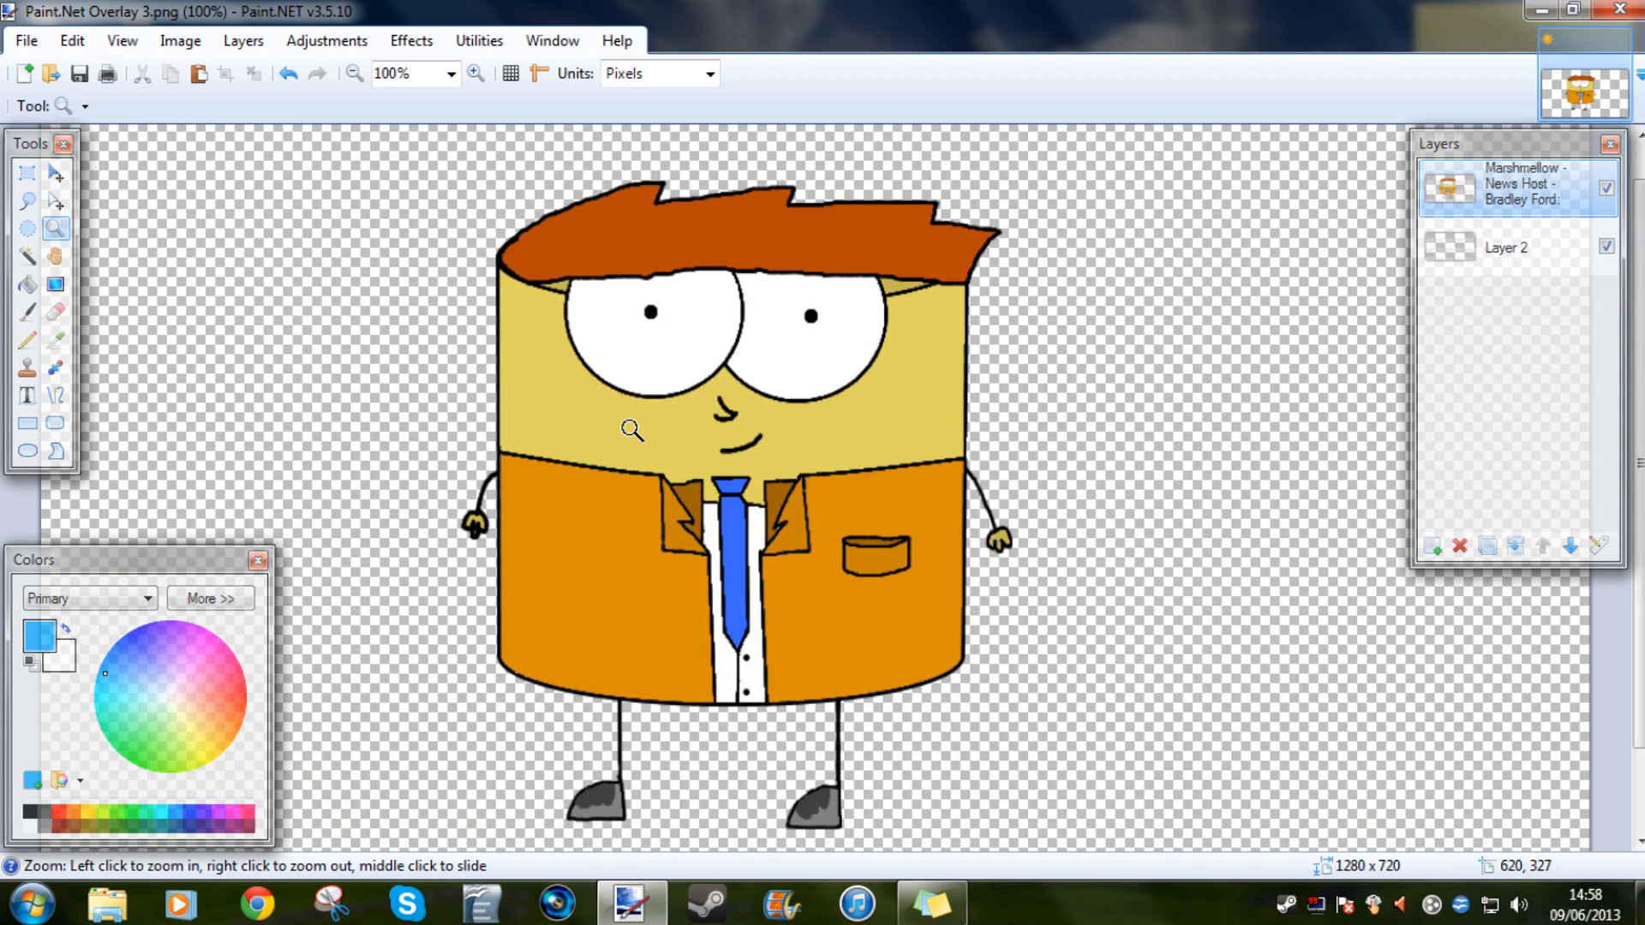
left_click(697, 437)
left_click(697, 437)
scroll(938, 487, "down", 5)
right_click(973, 490)
right_click(973, 490)
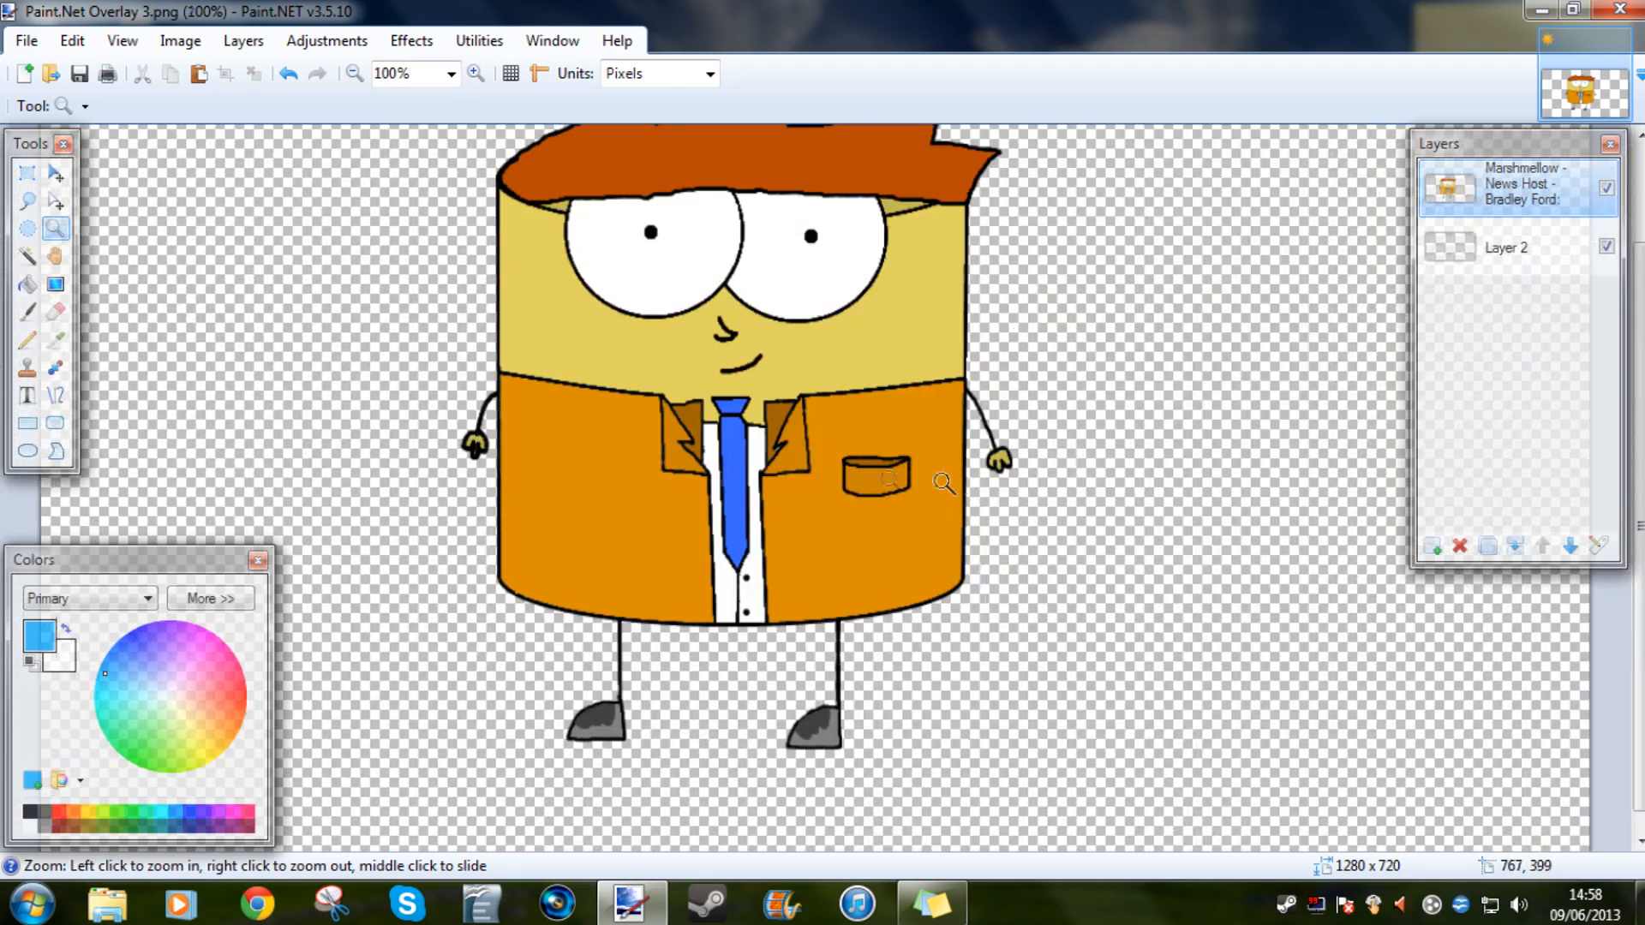
left_click(758, 463)
right_click(758, 463)
right_click(758, 463)
left_click(792, 486)
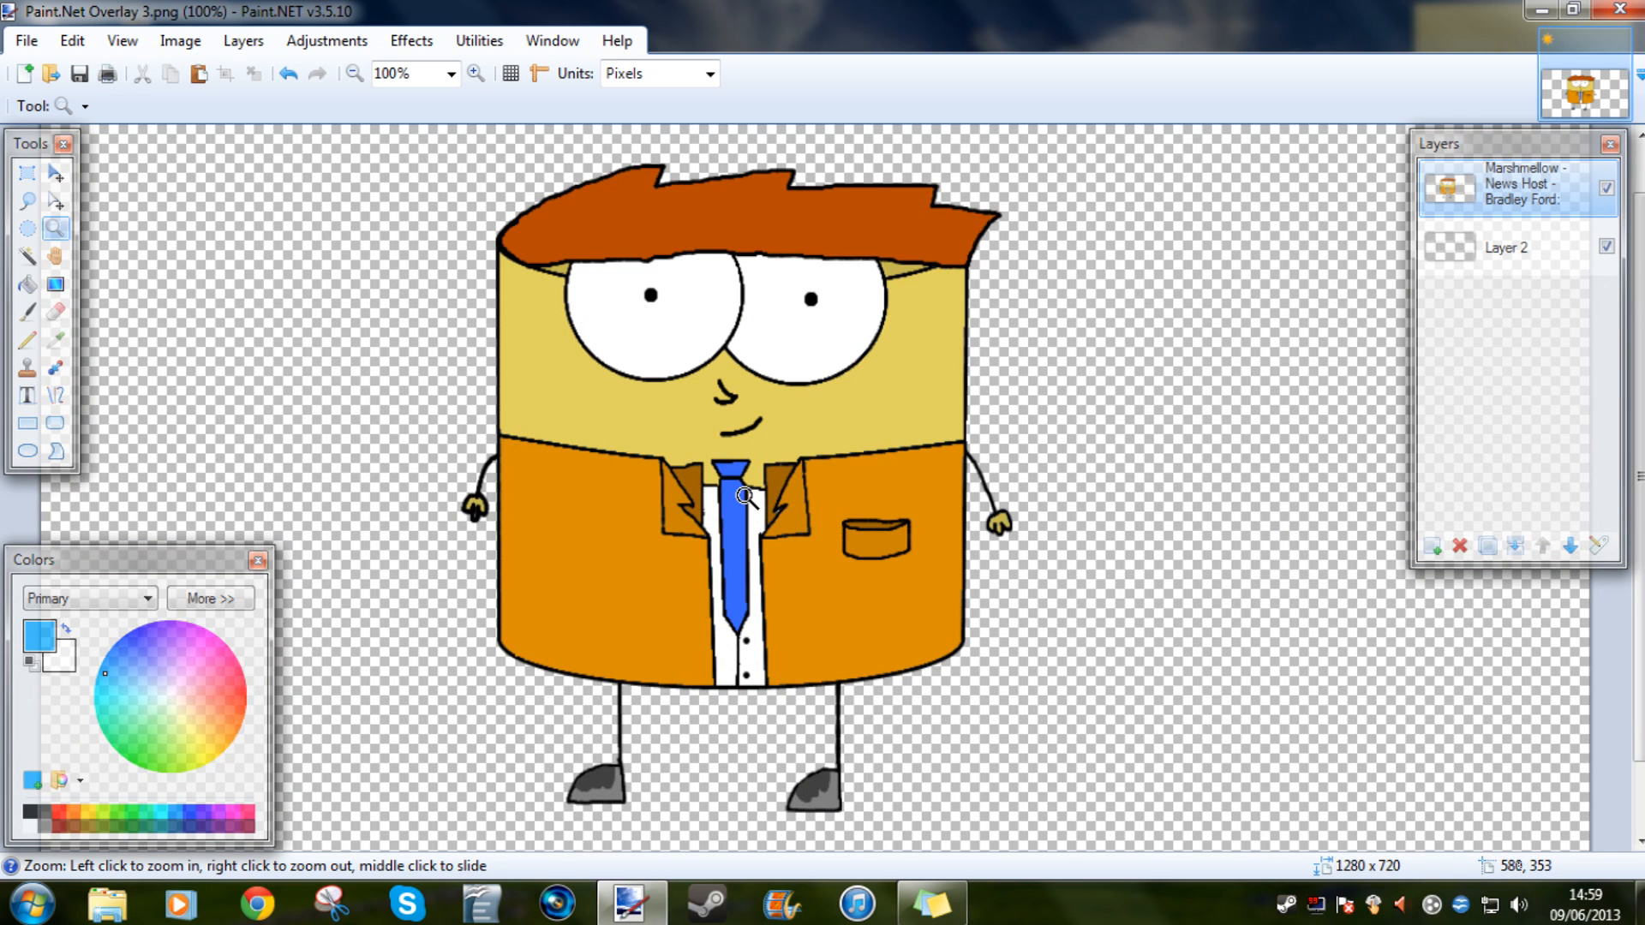
key("ctrl+b")
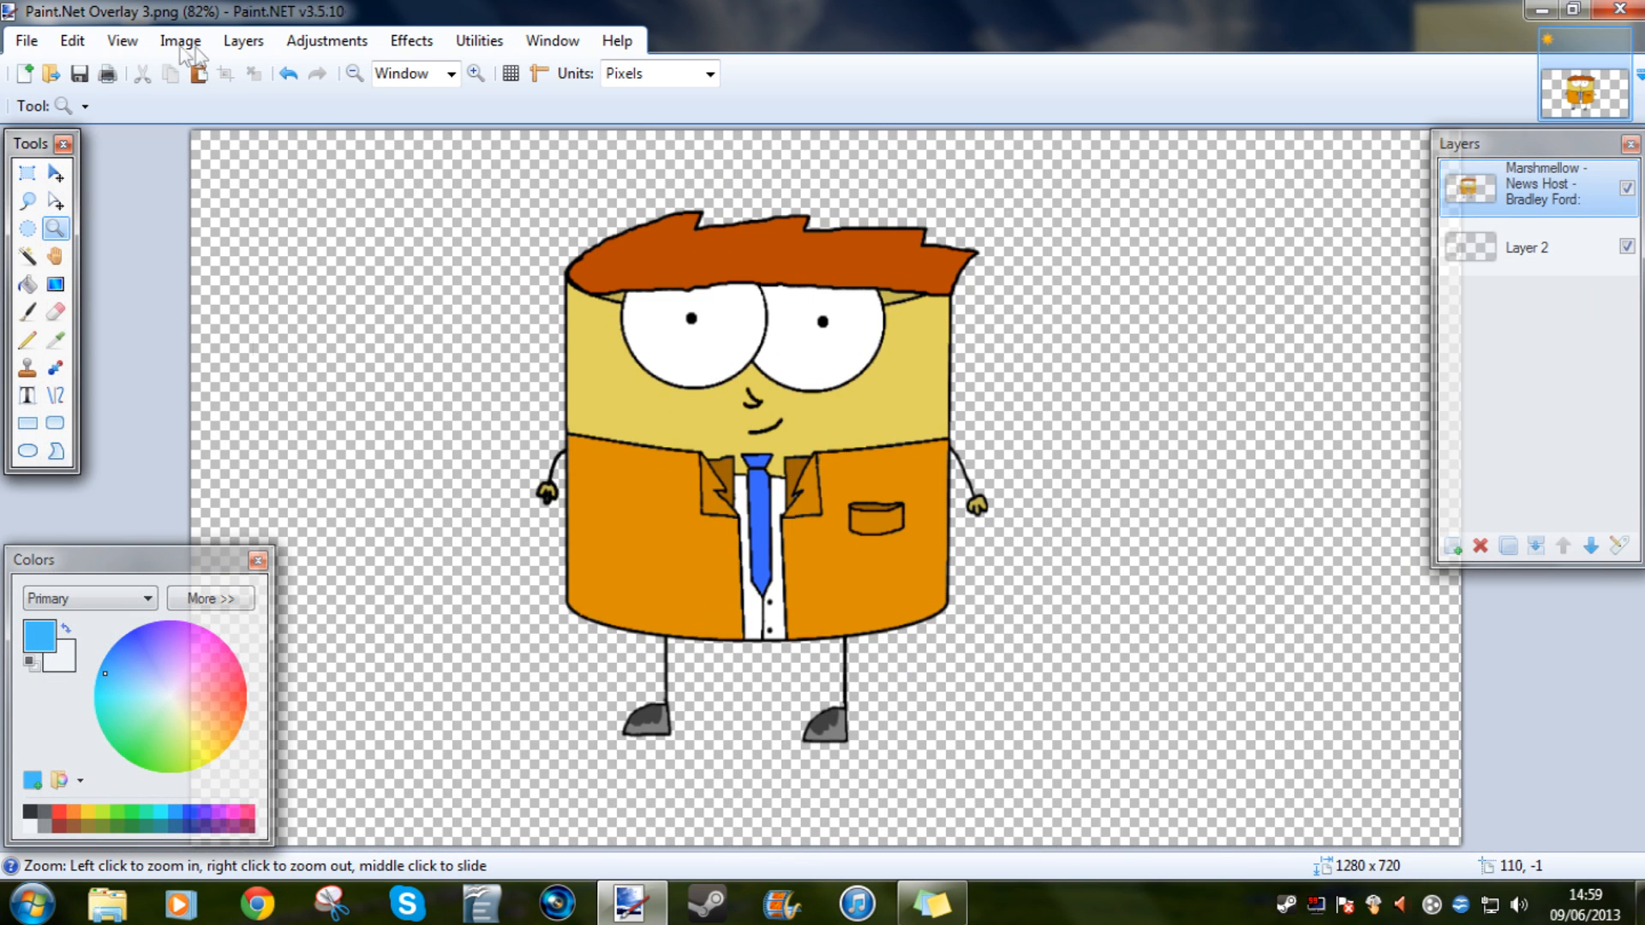
Save the image as Frame 1 in PNG format in the Animation folder, using 32-bit depth and flattening the layers.
left_click(30, 41)
left_click(42, 228)
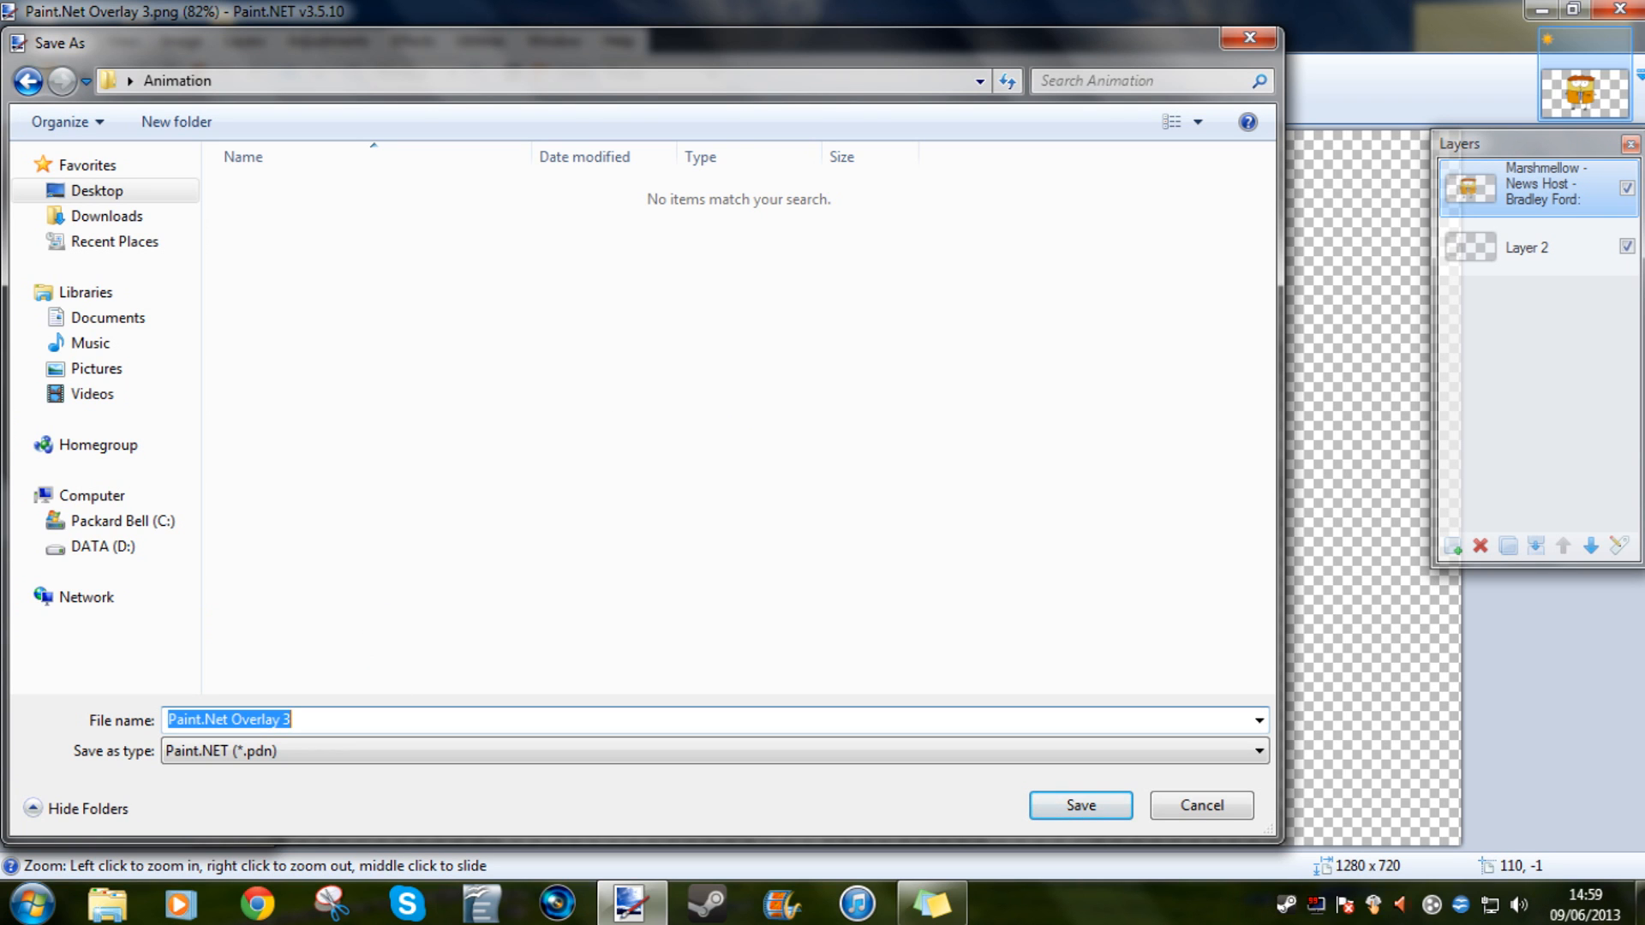
key("BackSpace")
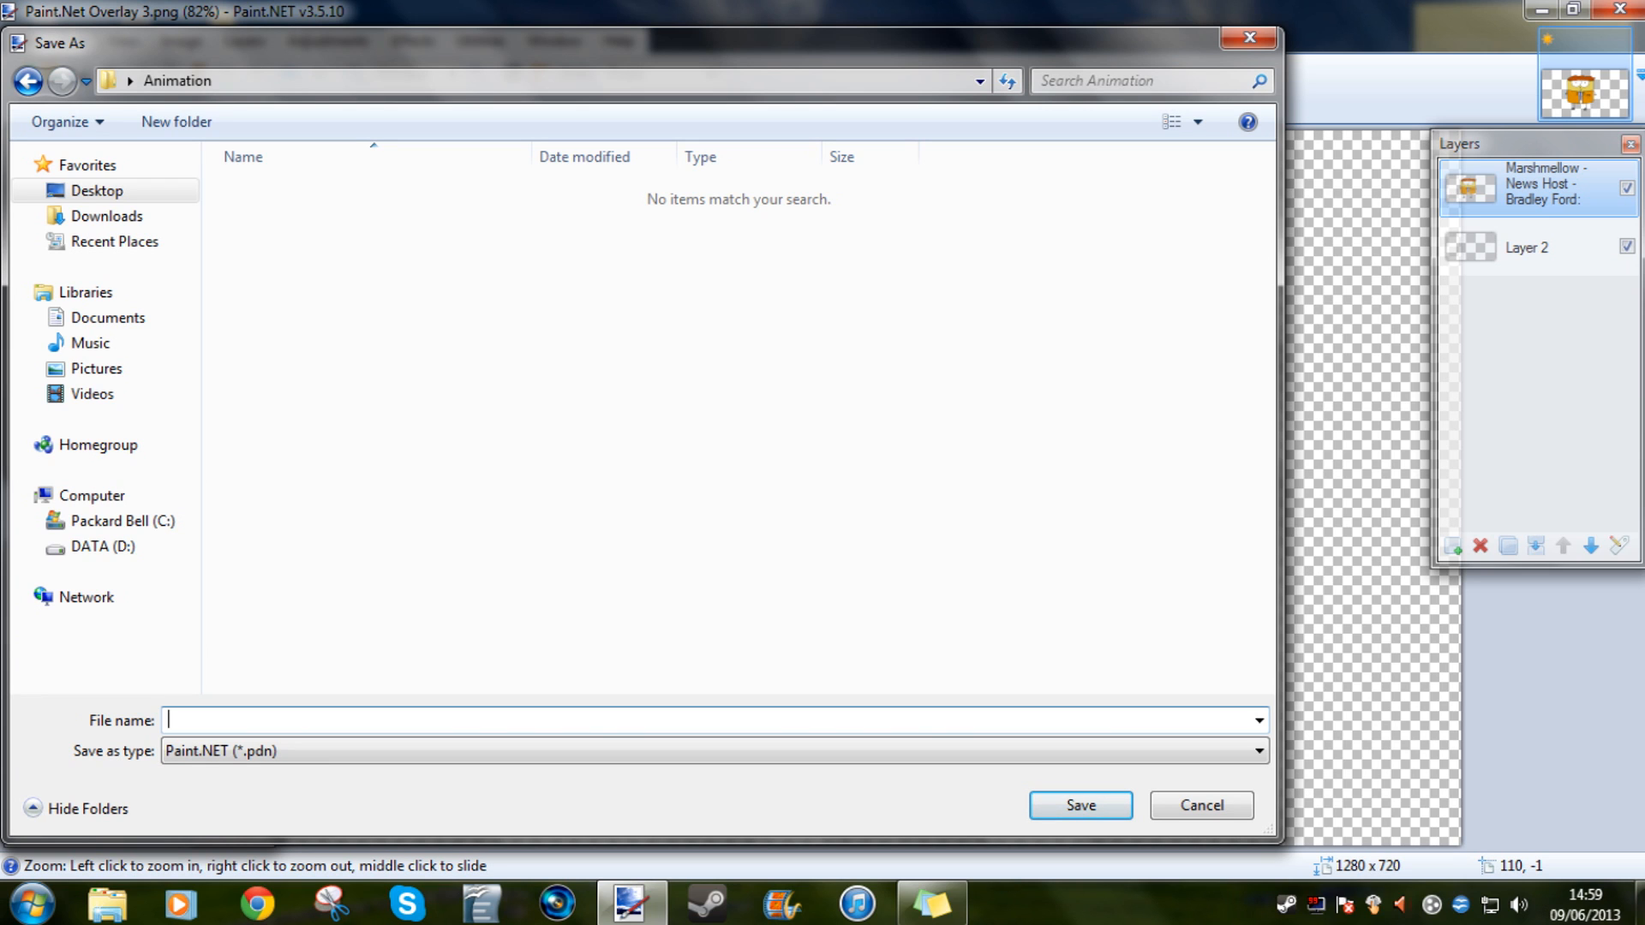
key("Caps_Lock")
type("Fra")
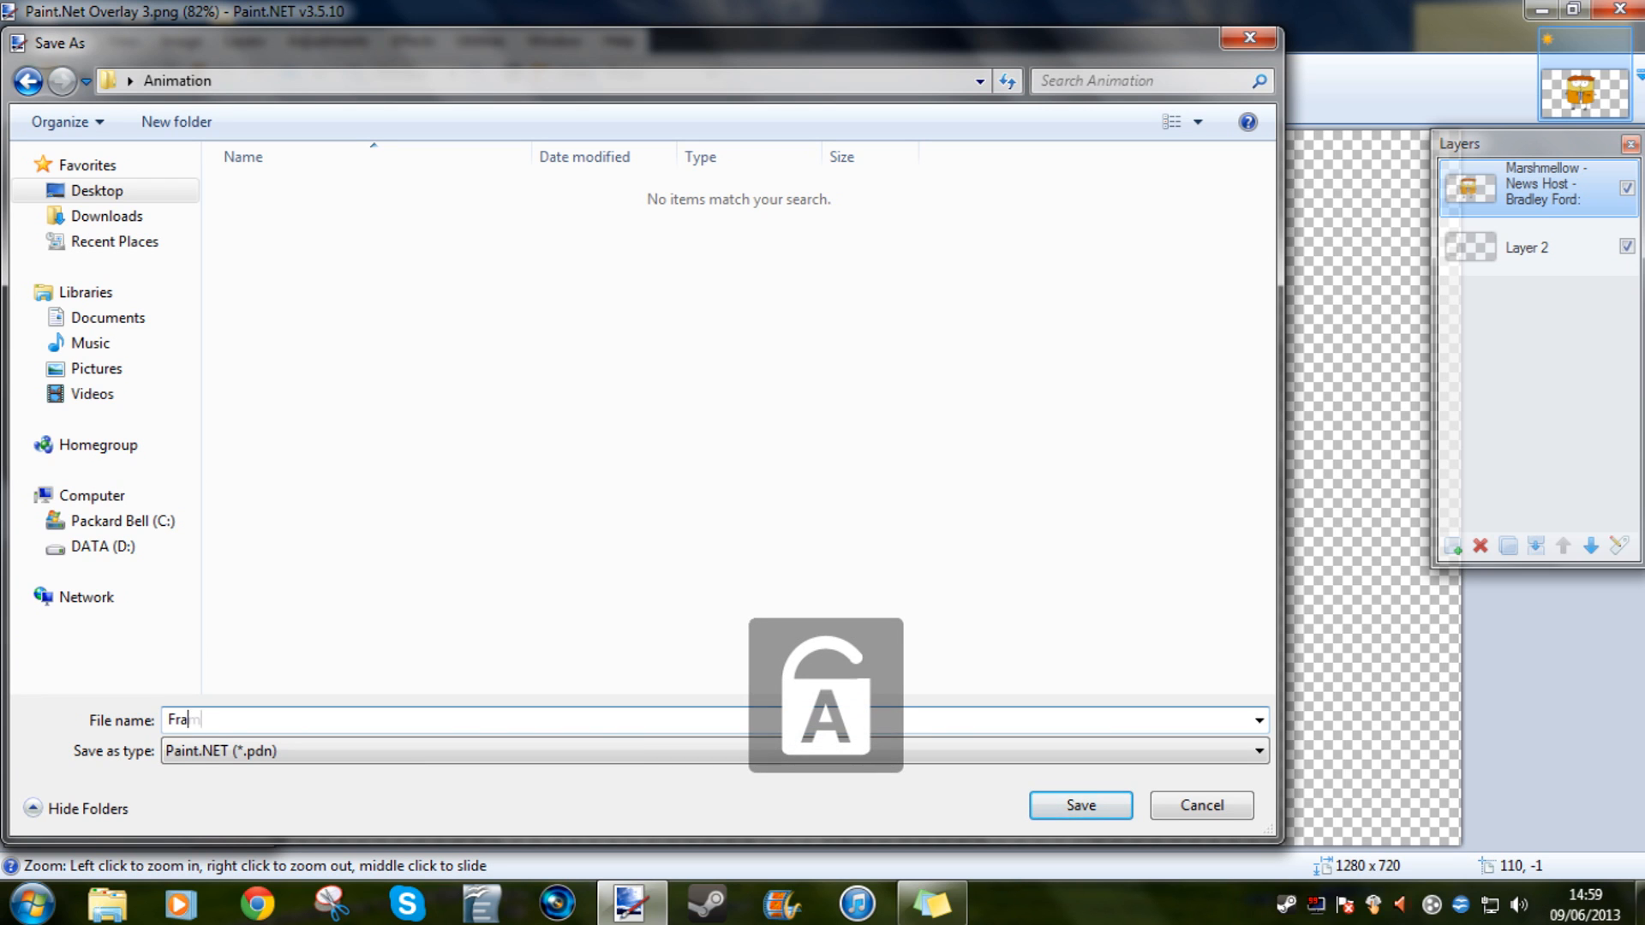
key("Down")
key("Down")
key("Down")
key("Up")
key("Return")
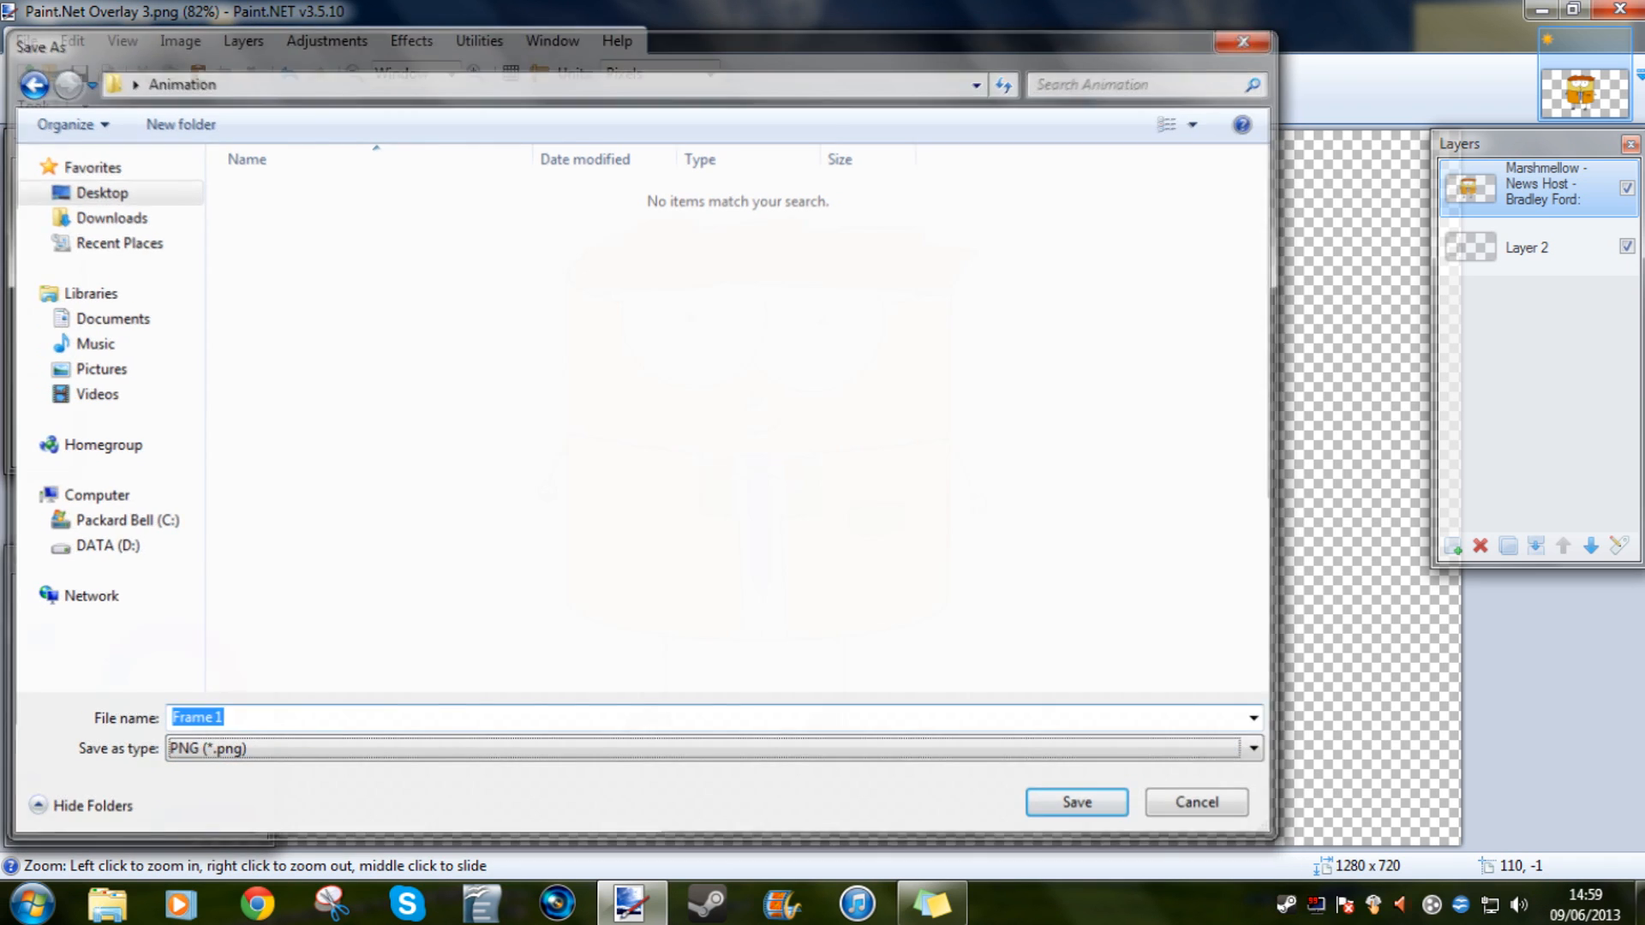
key("Return")
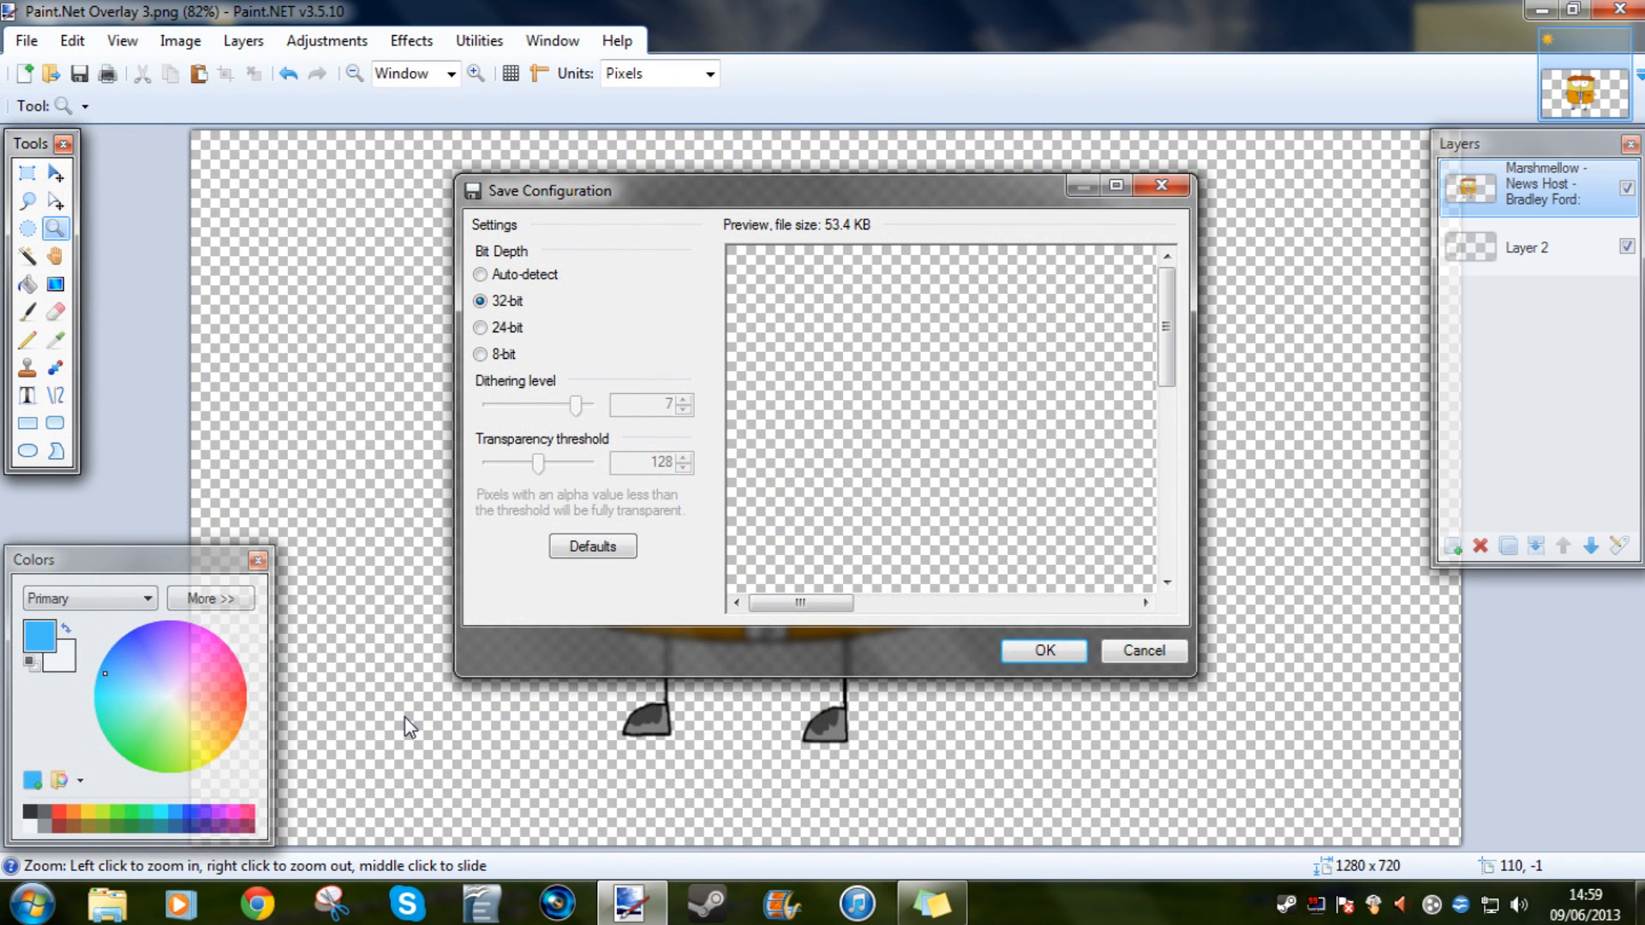
key("Return")
key("Return")
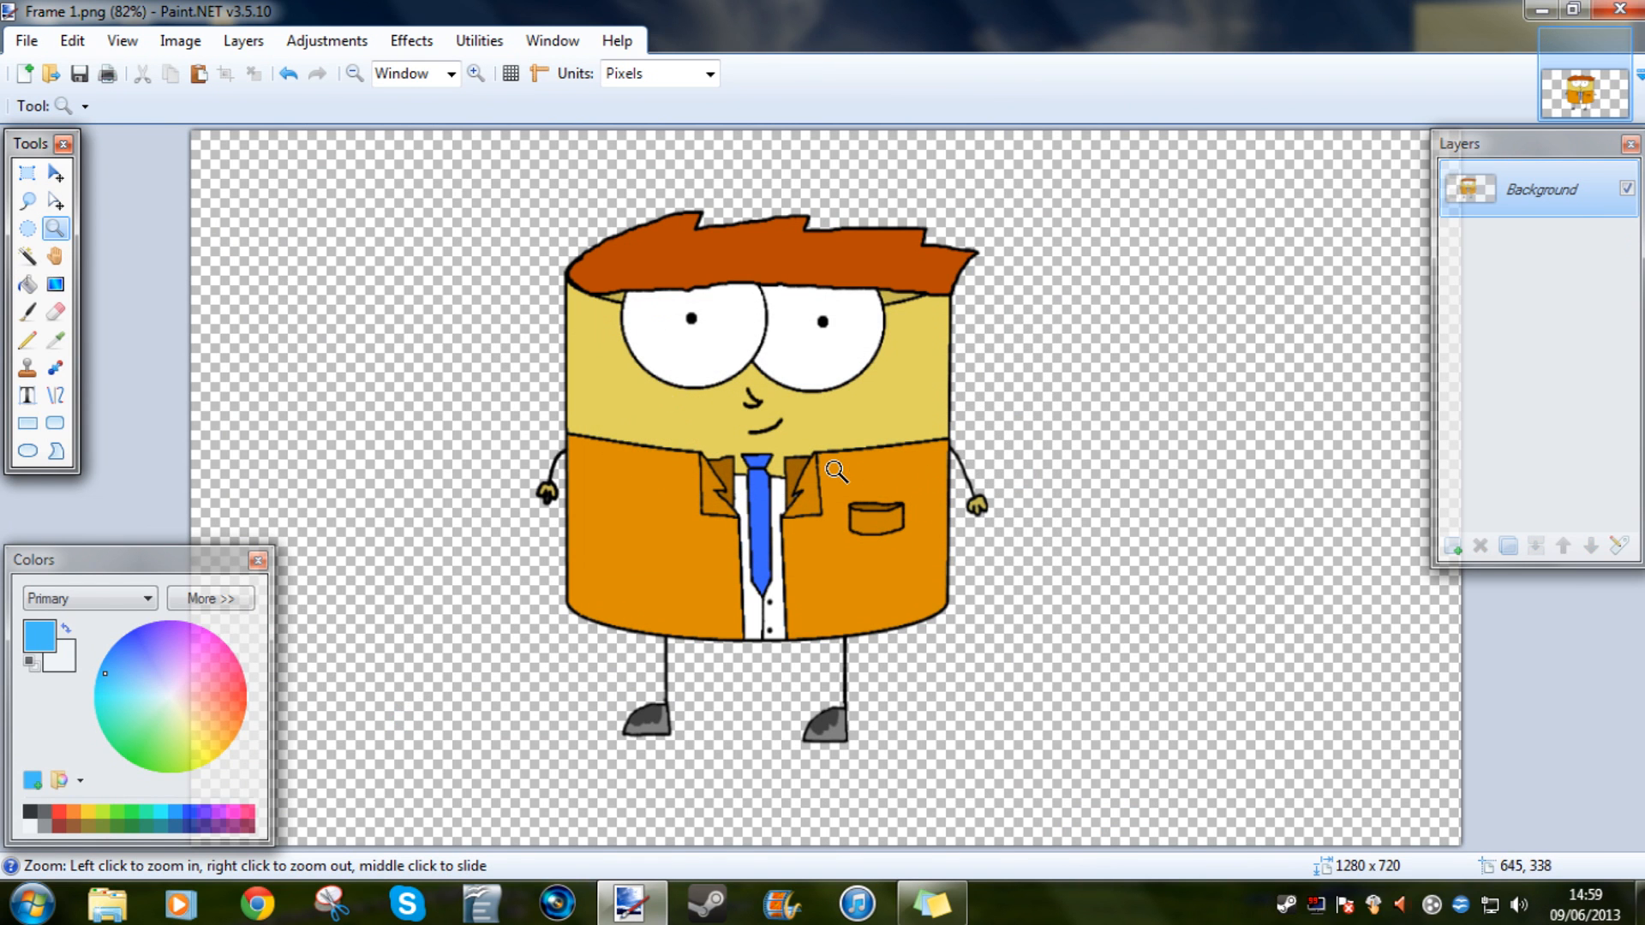
left_click(899, 475)
left_click(673, 510)
right_click(694, 499)
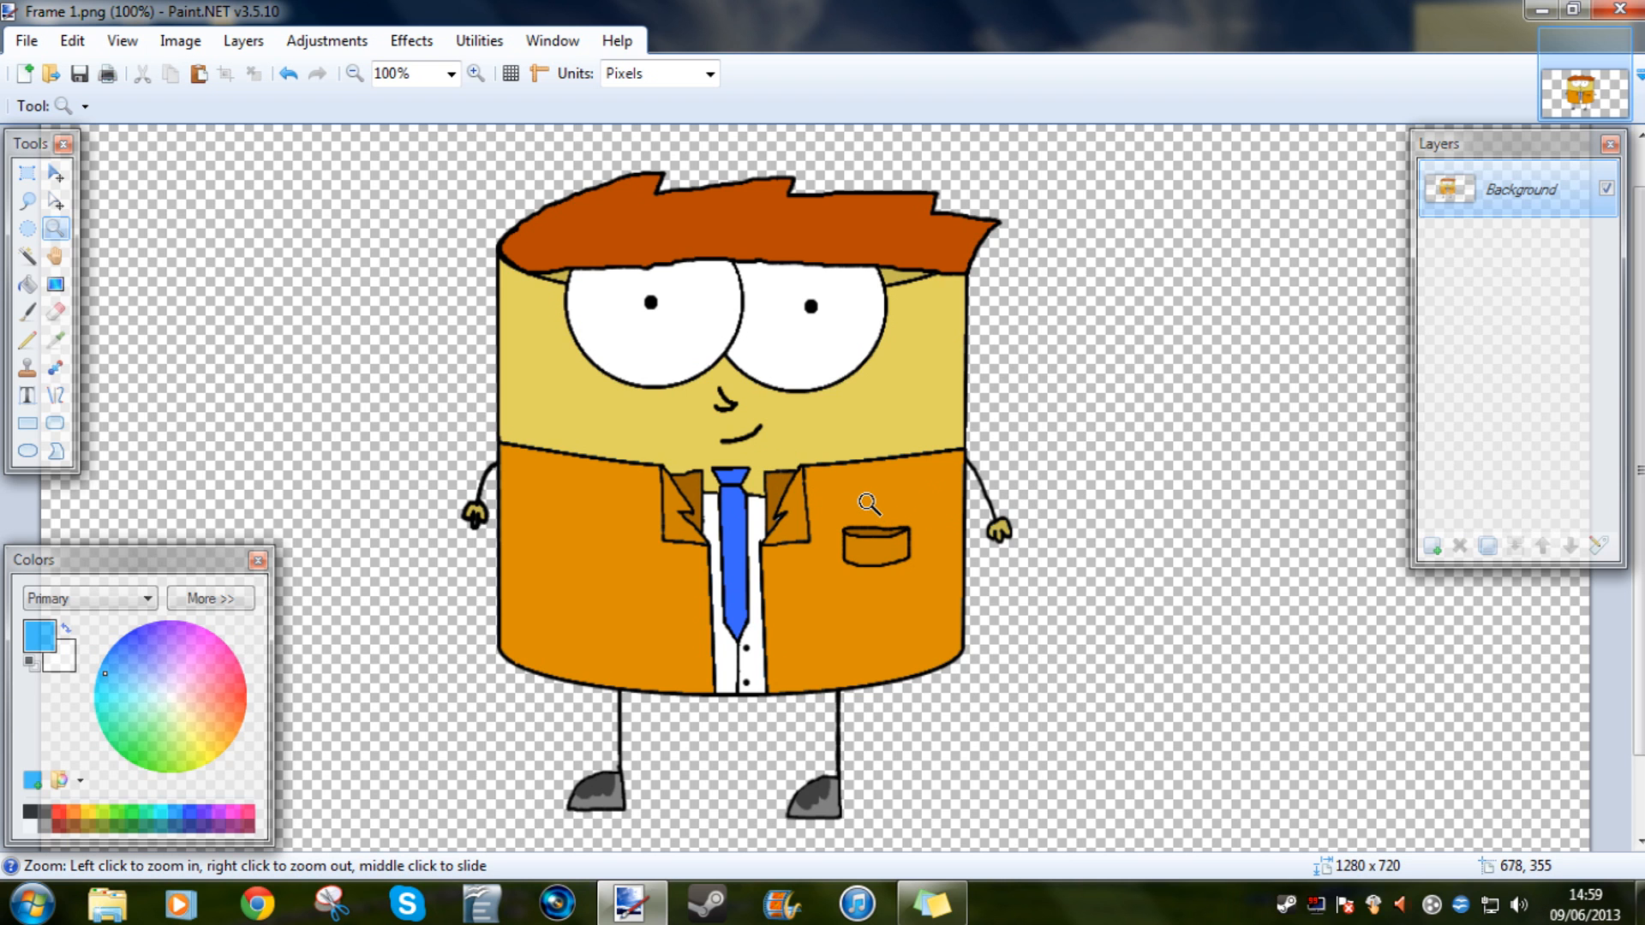
left_click_drag(869, 504, 1139, 514)
key("s")
left_click_drag(1246, 720, 983, 186)
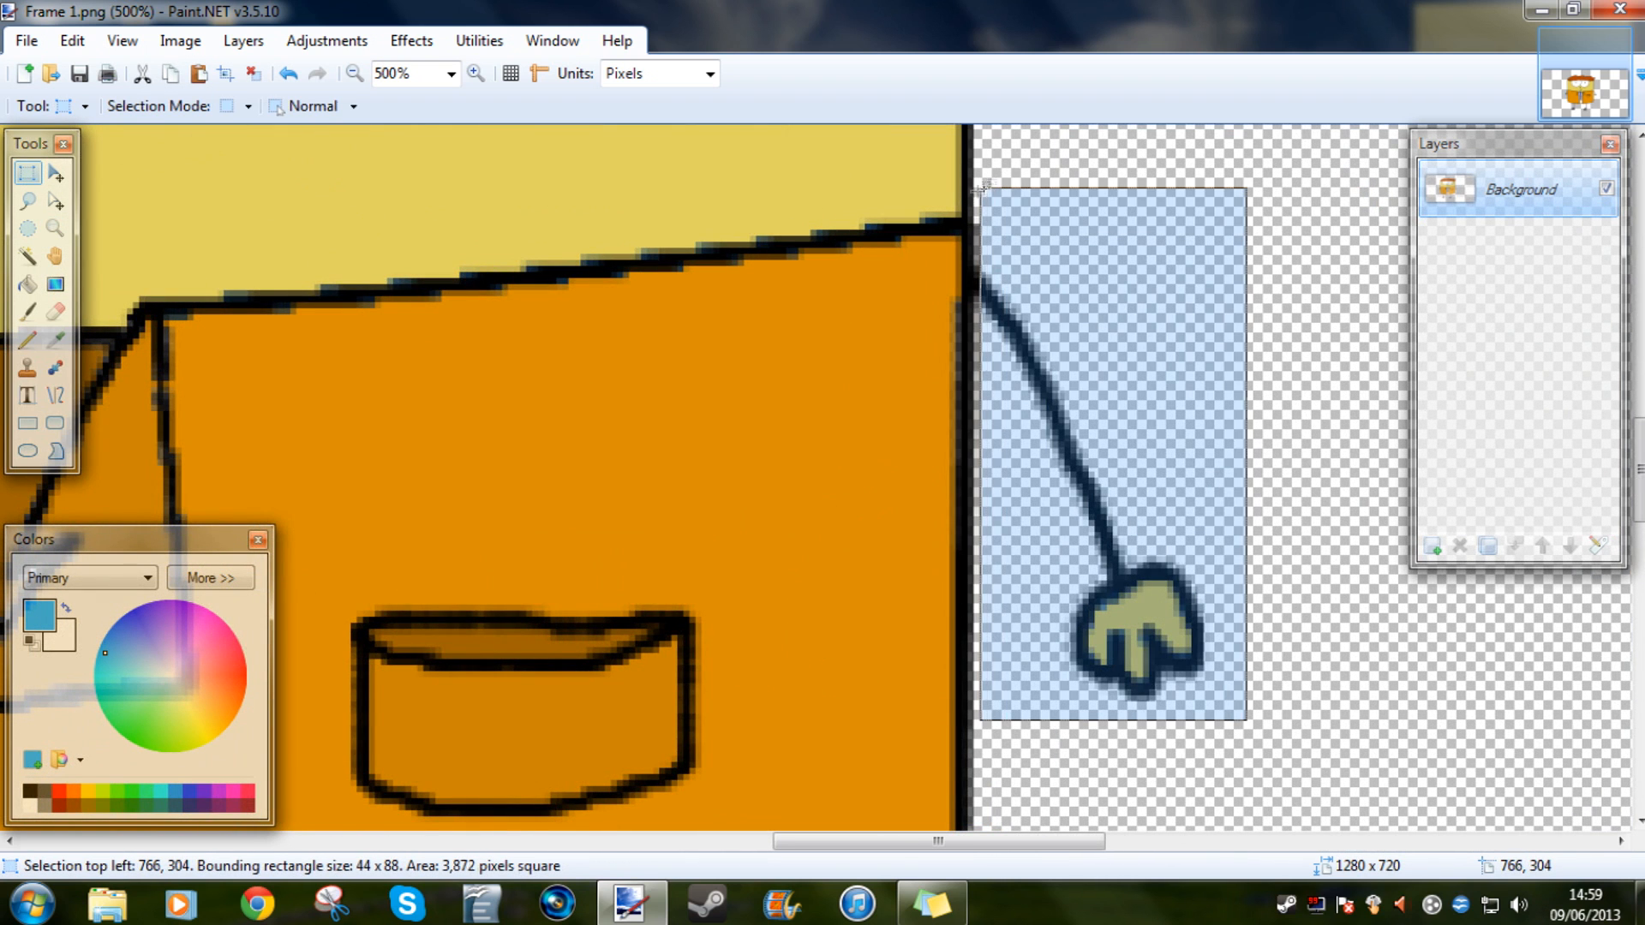
key("ctrl+b")
key("ctrl+d")
Move the whole character slightly upwards on the canvas and clear the selection.
left_click(55, 173)
left_click_drag(719, 505, 718, 457)
key("ctrl+d")
Delete the arm on the image's right side and redraw it raised outwards with a small tan hand using the Paintbrush.
left_click(55, 229)
left_click_drag(938, 377, 1007, 488)
left_click(385, 286)
key("s")
left_click_drag(793, 141, 1131, 682)
key("Delete")
left_click(29, 311)
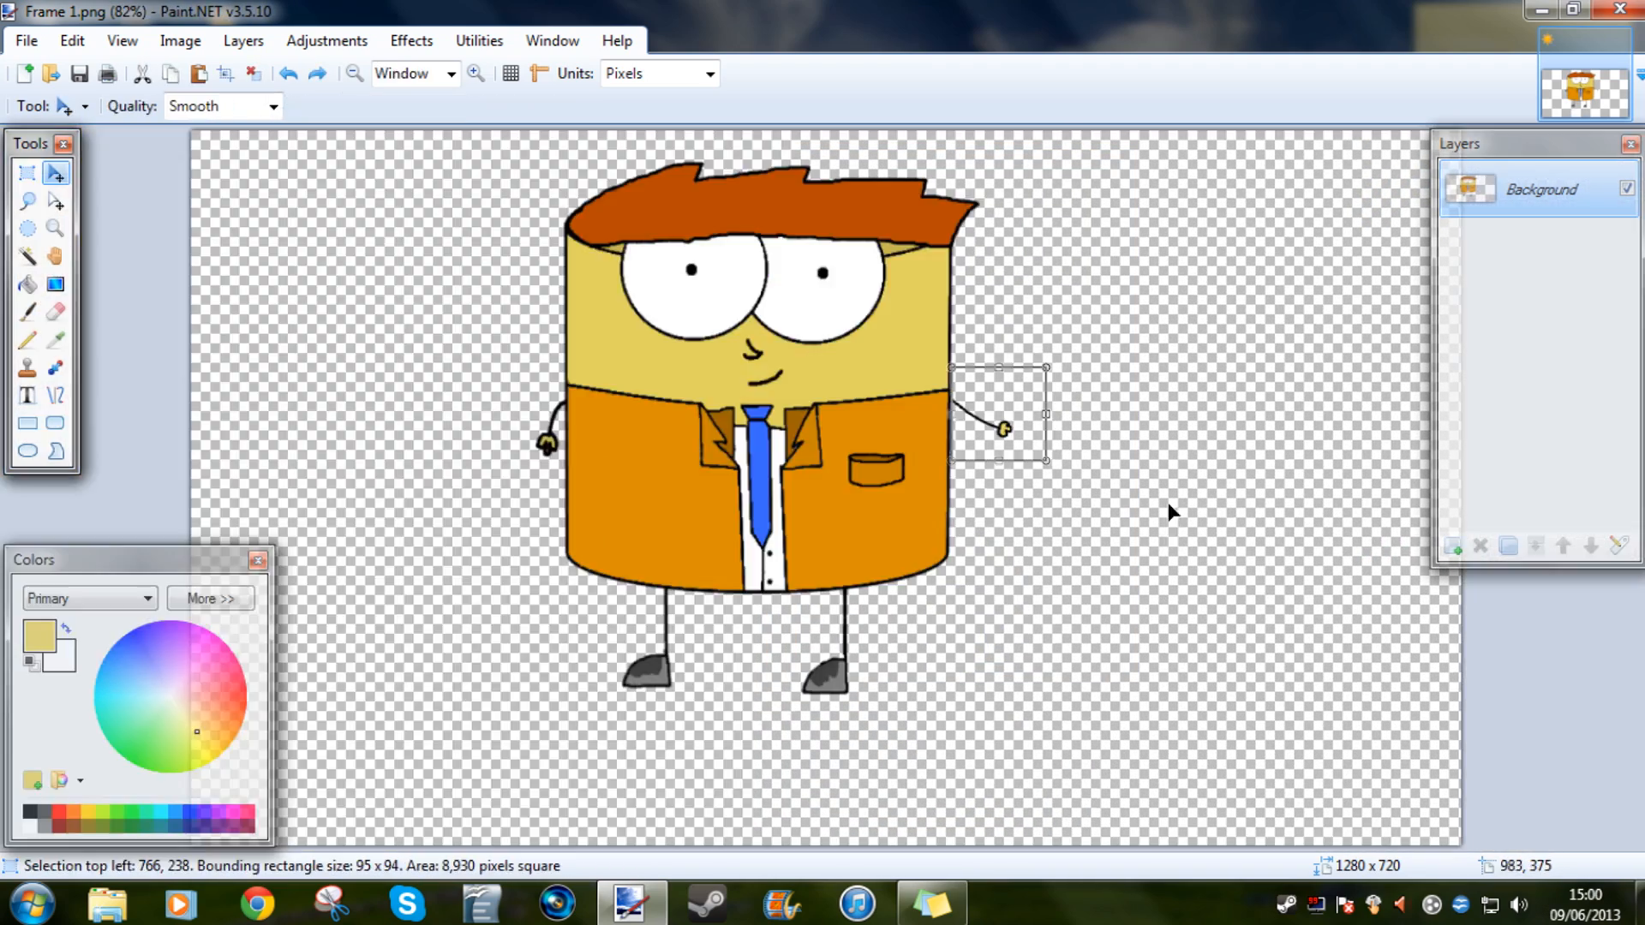
Paste the copied raised arm into a new layer and flip that layer horizontally.
key("ctrl+shift+v")
left_click(245, 41)
left_click(287, 207)
Delete the old arm on the image's left side from the Background layer.
left_click(1540, 247)
key("s")
left_click_drag(442, 483, 565, 370)
key("Delete")
Move the mirrored arm on Layer 2 to the left edge of the character's body and clear the selection.
left_click(1527, 189)
key("m")
left_click_drag(680, 439, 543, 444)
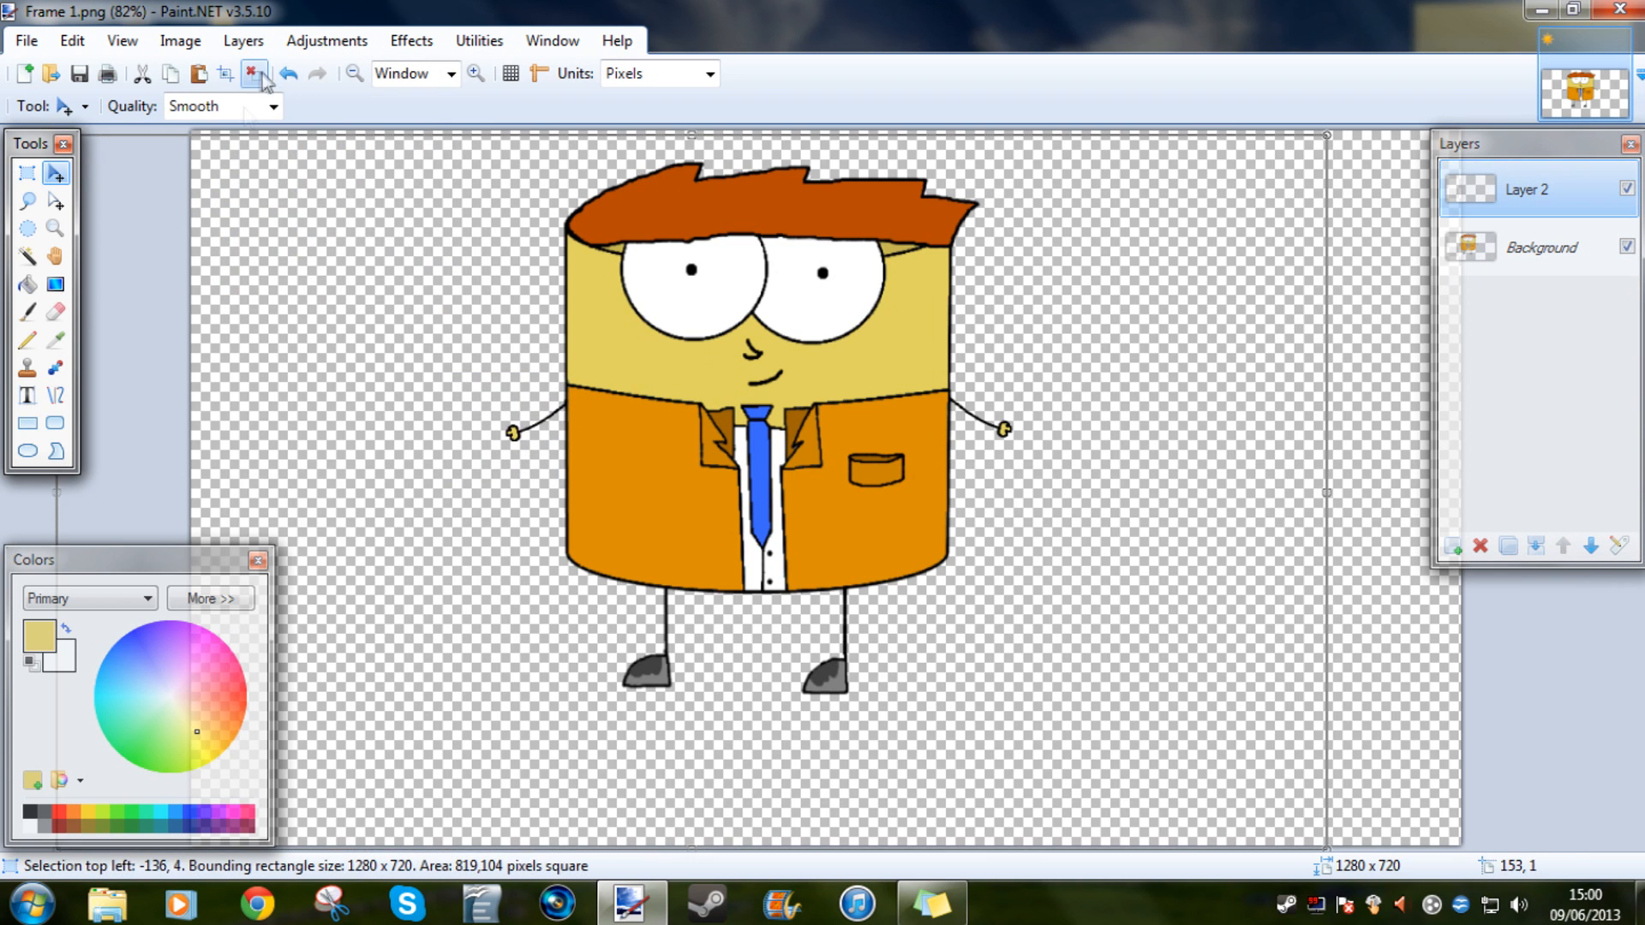
left_click(256, 75)
Remove the straight left leg line from the Background layer and redraw it bent outwards with a black Paintbrush stroke.
key("z")
left_click(784, 638)
left_click(784, 638)
left_click(1520, 247)
left_click(28, 201)
mouse_move(621, 281)
left_mouse_down()
mouse_move(642, 294)
mouse_move(480, 596)
left_mouse_up()
mouse_move(615, 514)
left_mouse_down()
mouse_move(630, 313)
mouse_move(467, 423)
left_mouse_up()
key("Delete")
left_click(27, 312)
left_click(30, 791)
Cut the left shoe onto its own layer and rotate it to fit the end of the bent leg.
left_click(27, 173)
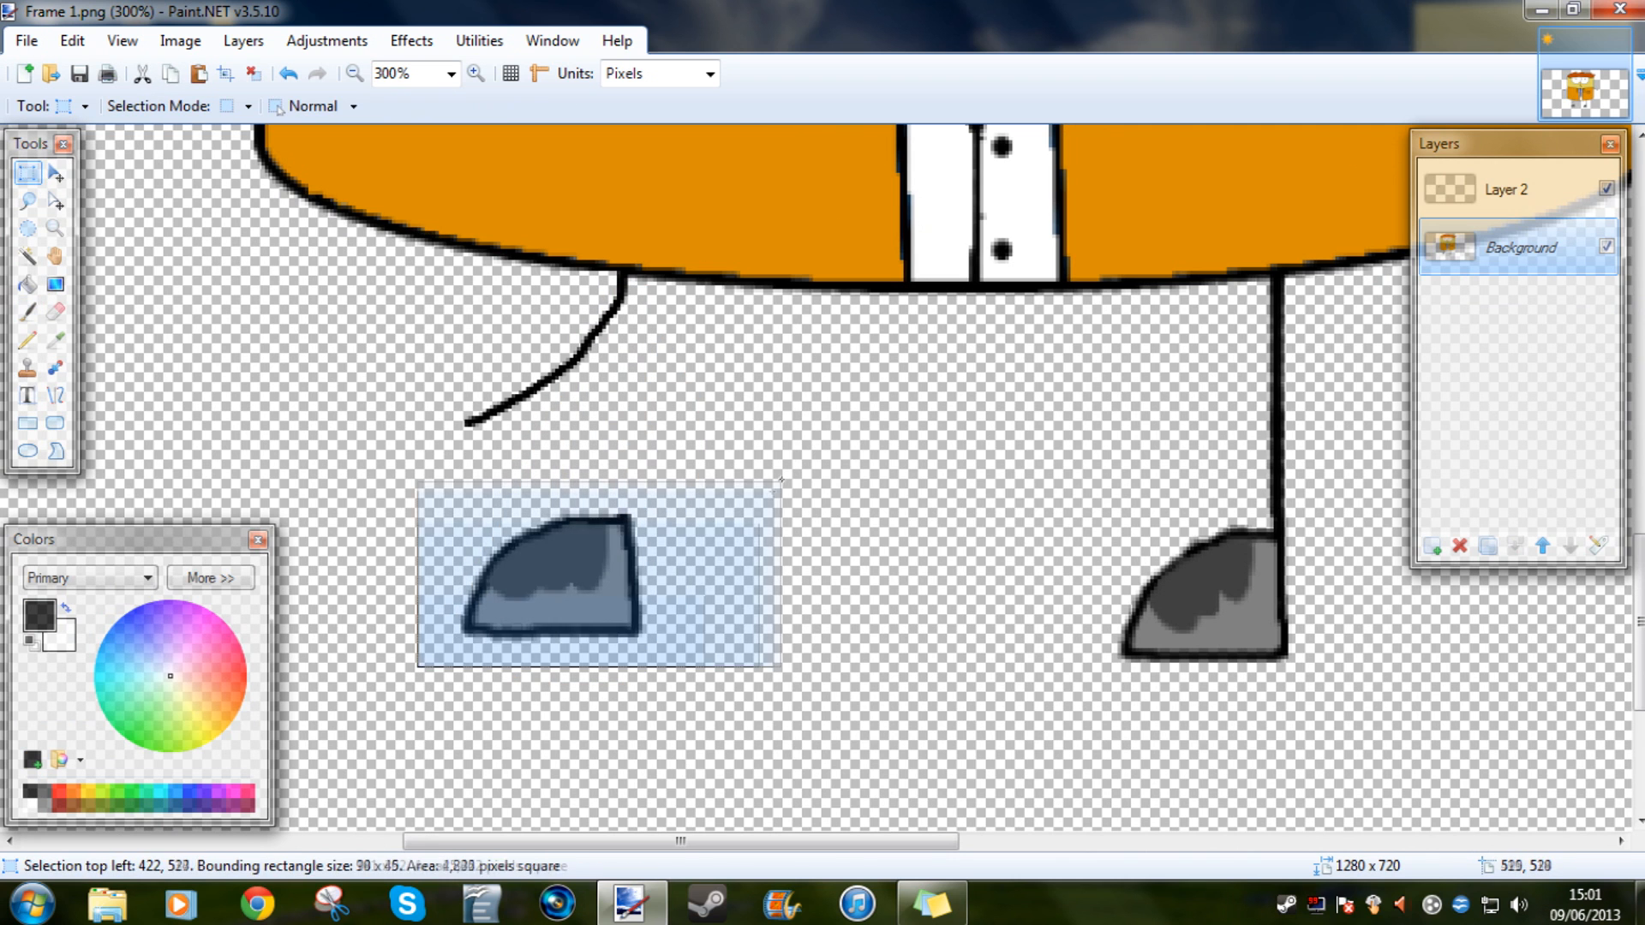
left_click_drag(423, 662, 788, 476)
key("ctrl+x")
left_click(244, 41)
left_click(342, 261)
mouse_move(998, 368)
left_mouse_down()
mouse_move(1009, 377)
mouse_move(994, 383)
left_mouse_up()
mouse_move(1150, 325)
left_mouse_down()
mouse_move(1163, 369)
mouse_move(1183, 361)
left_mouse_up()
left_click(1294, 654)
Merge the shoe layer down into the Background, and copy the bent leg with its shoe onto a new layer.
left_click_drag(556, 842, 591, 842)
left_click(27, 200)
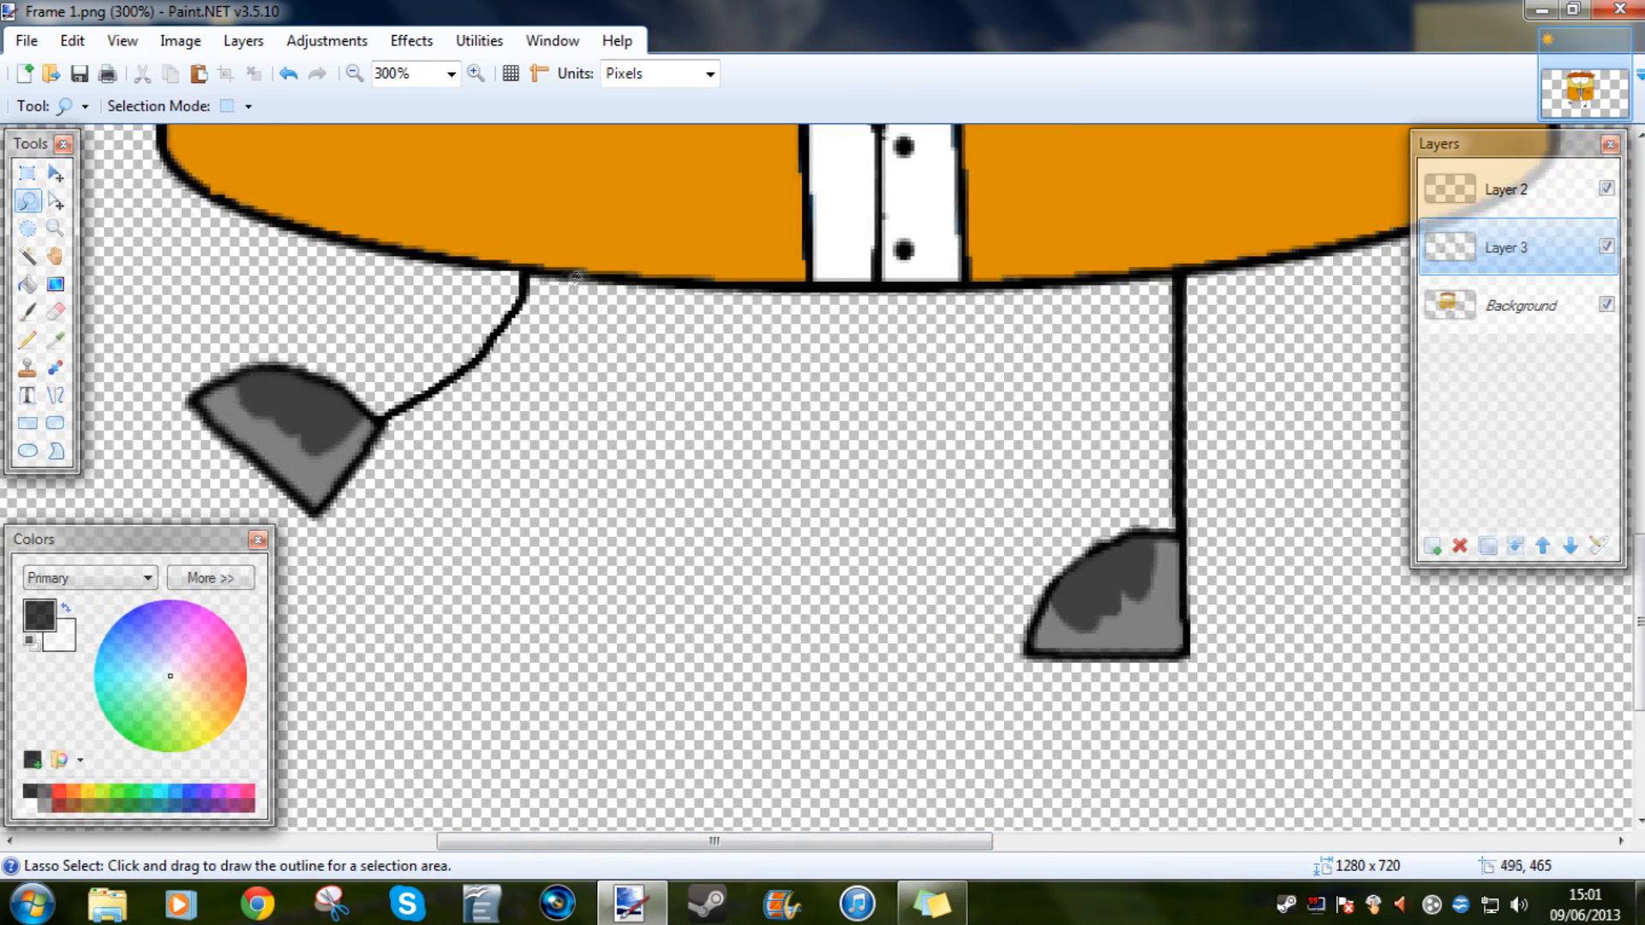
left_click(1515, 546)
mouse_move(529, 267)
left_mouse_down()
mouse_move(398, 583)
mouse_move(535, 287)
left_mouse_up()
key("ctrl+c")
key("ctrl+shift+v")
left_click(254, 74)
Flip the copied leg layer horizontally and move the leg to the right side of the character's body.
left_click(244, 40)
left_click(309, 208)
left_click_drag(1317, 399, 954, 402)
Remove the old straight right leg and its shoe from the Background layer.
left_click(1521, 305)
left_click(27, 201)
left_click_drag(1170, 278, 948, 700)
key("ctrl+b")
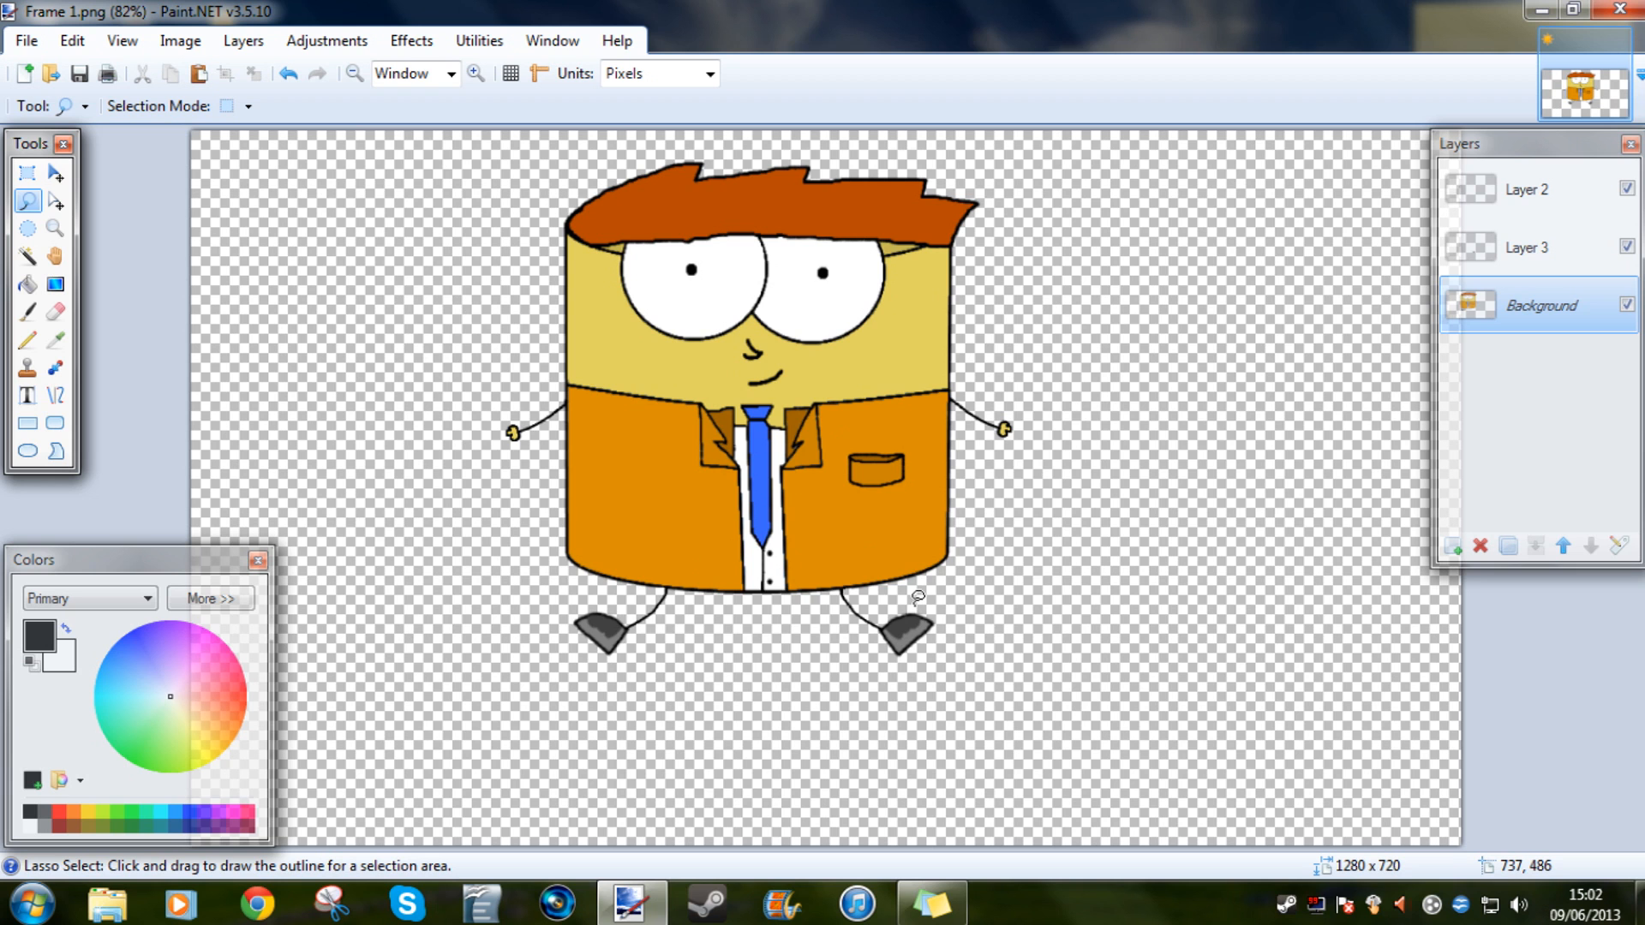
Save the raised pose under the file name Frame 2 in PNG format in the Animation folder.
left_click(27, 41)
left_click(163, 240)
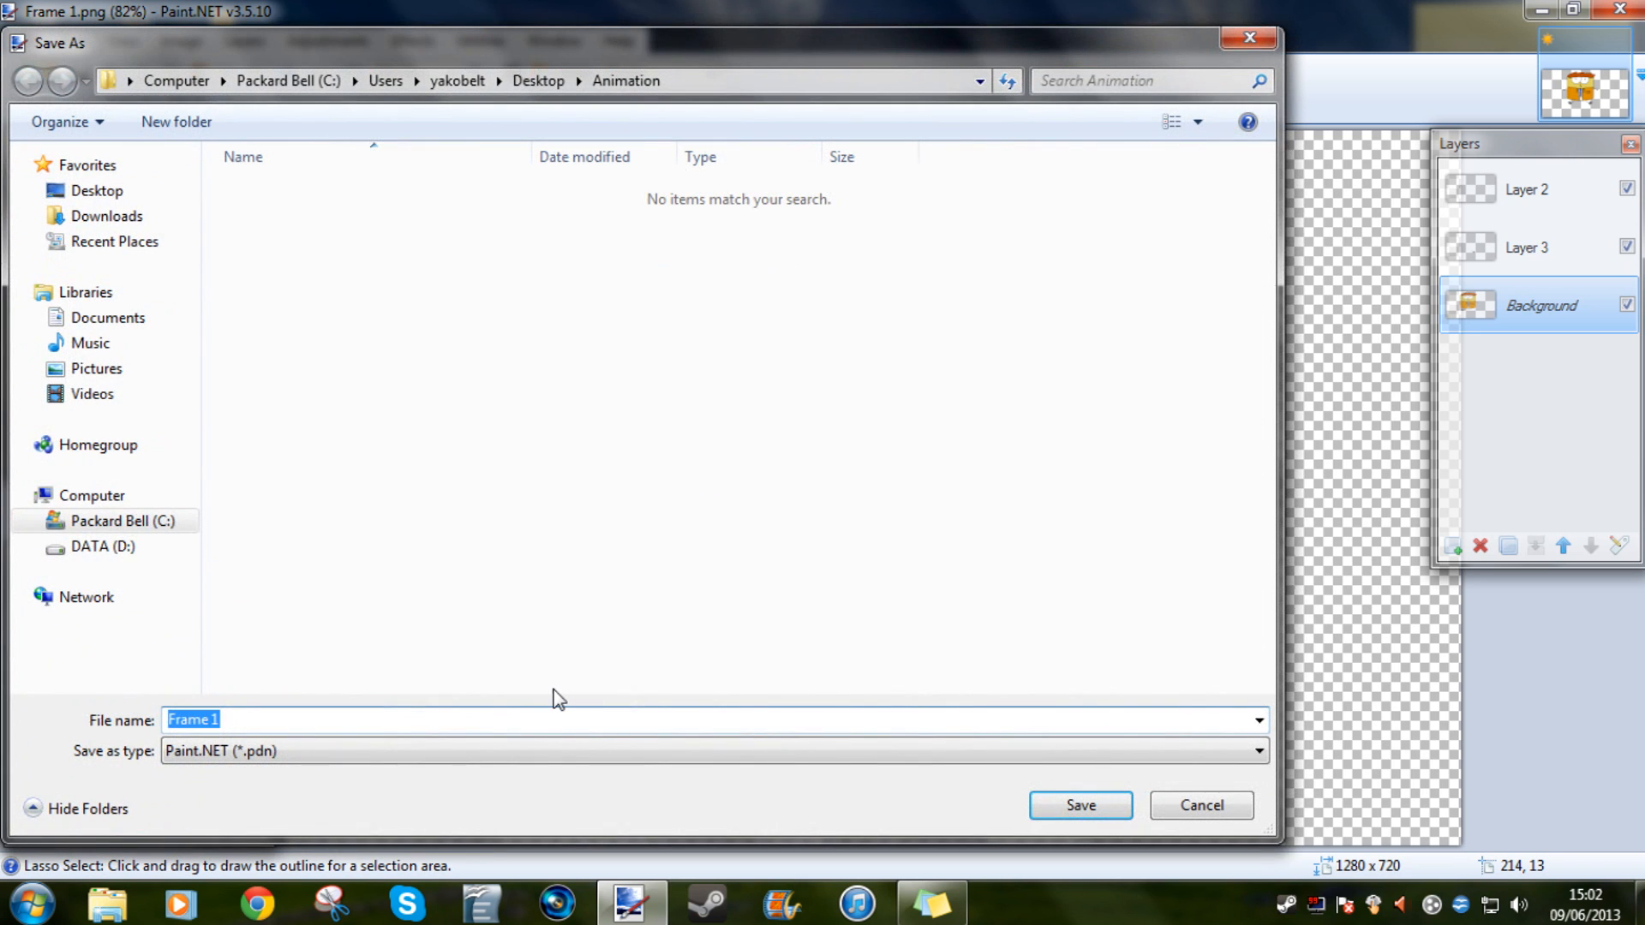
key("End")
key("BackSpace")
type("2")
key("Tab")
key("alt+Down")
key("Down")
key("Down")
key("Down")
key("Down")
key("Return")
key("Return")
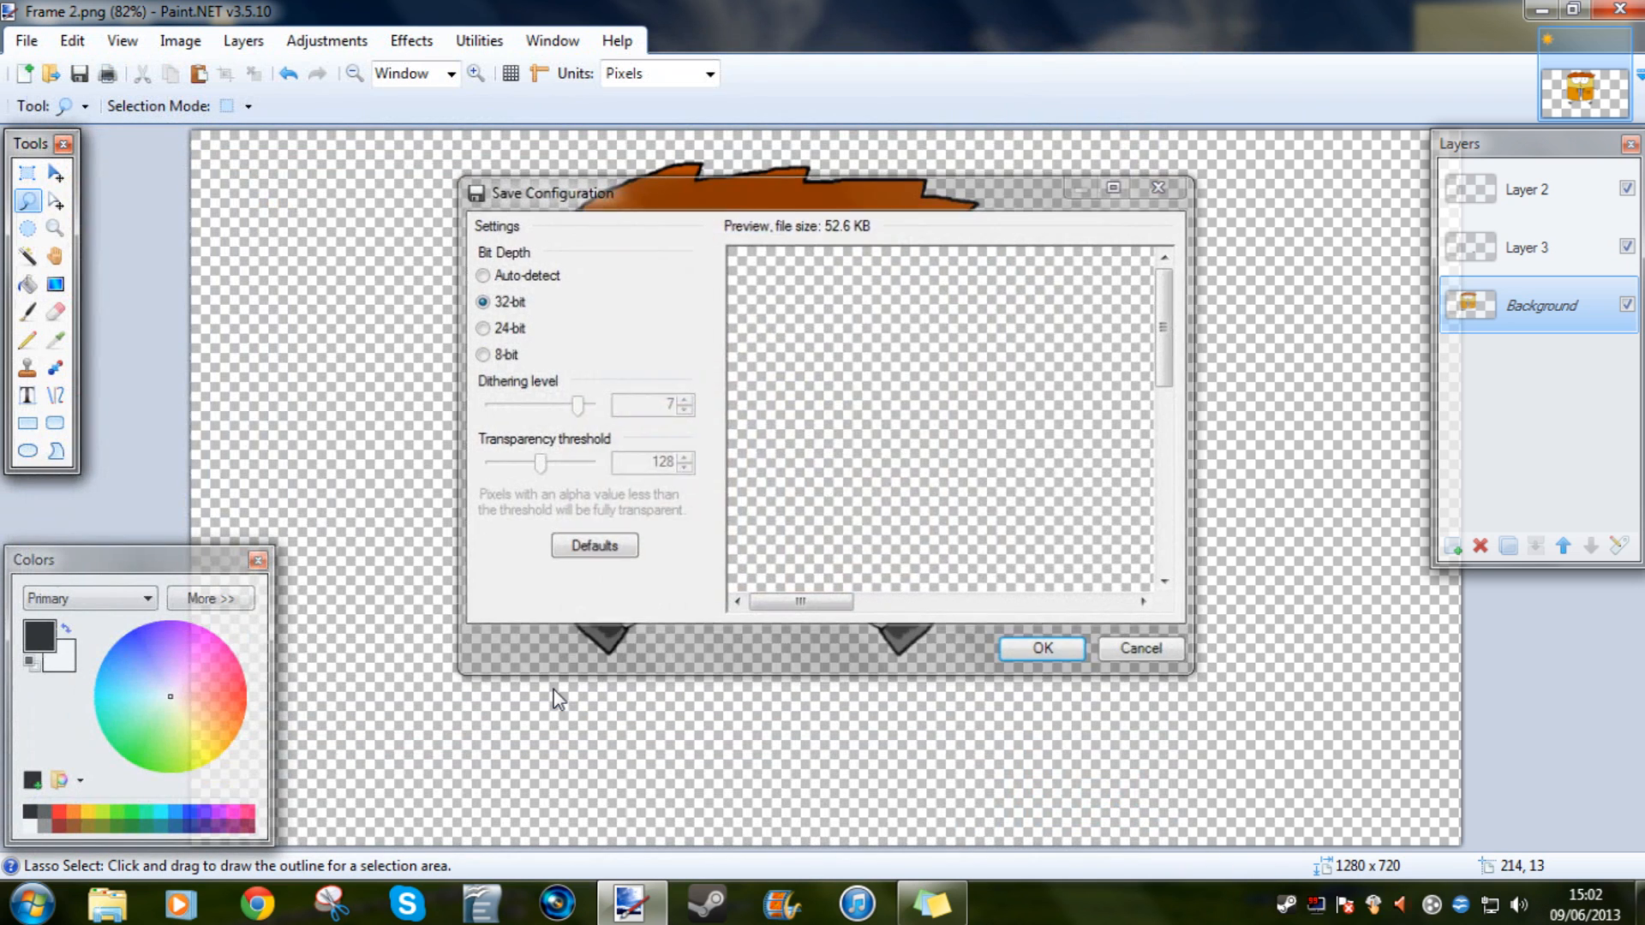
Accept the 32-bit PNG settings and flatten for saving, and undo the flattening to restore the separate layers.
key("Return")
key("Return")
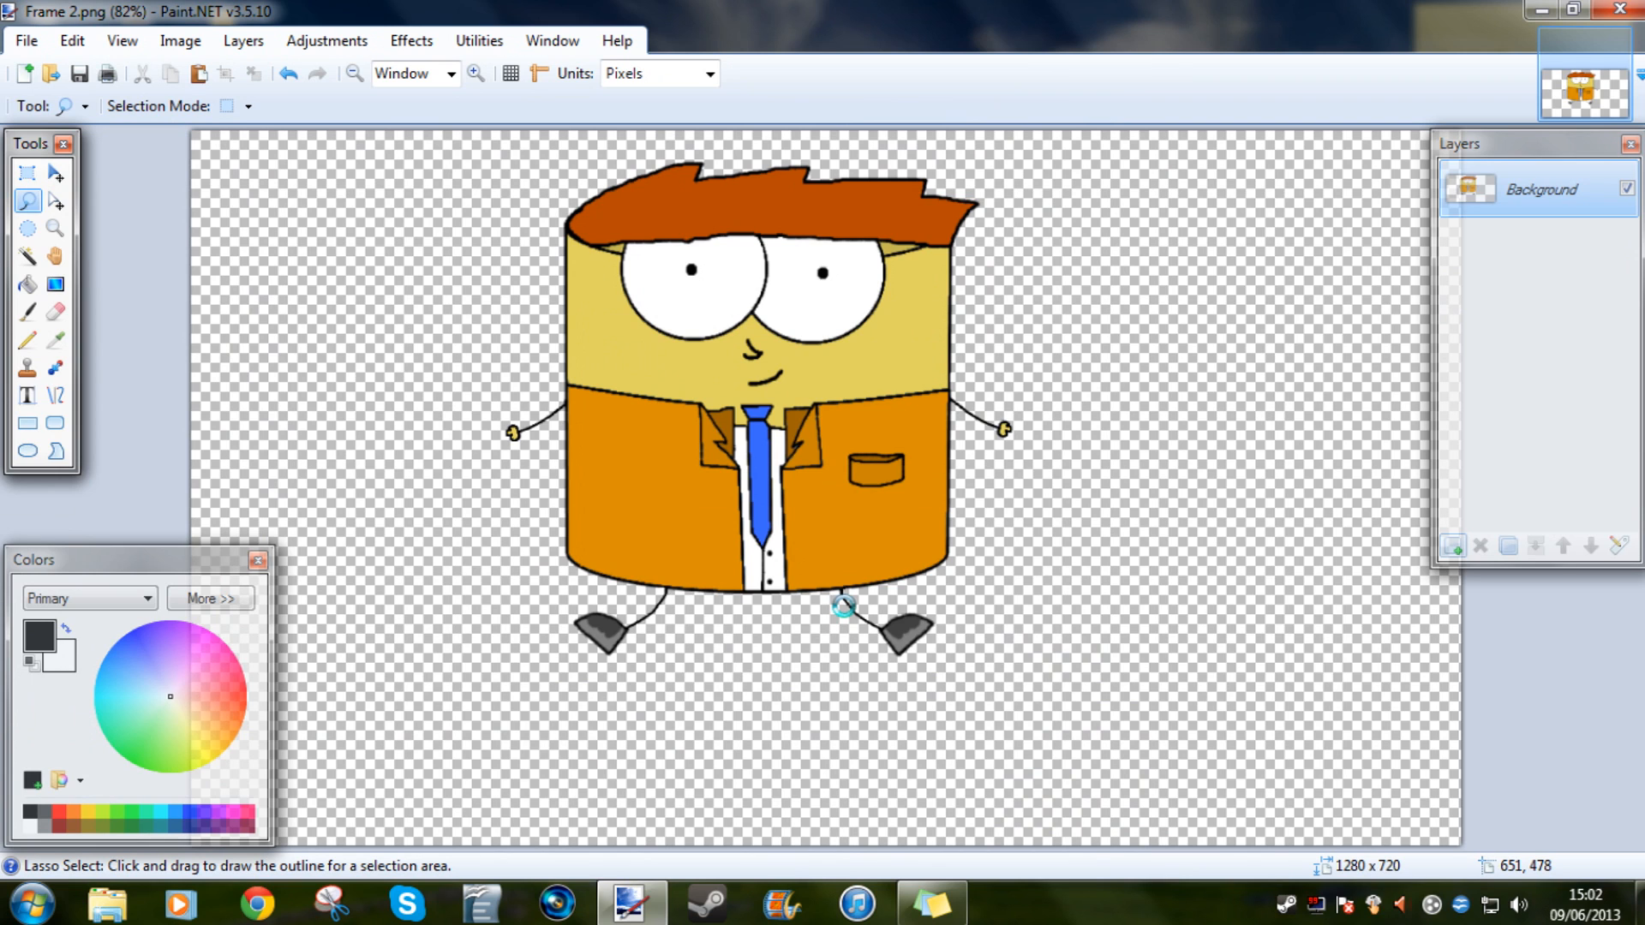
key("ctrl+z")
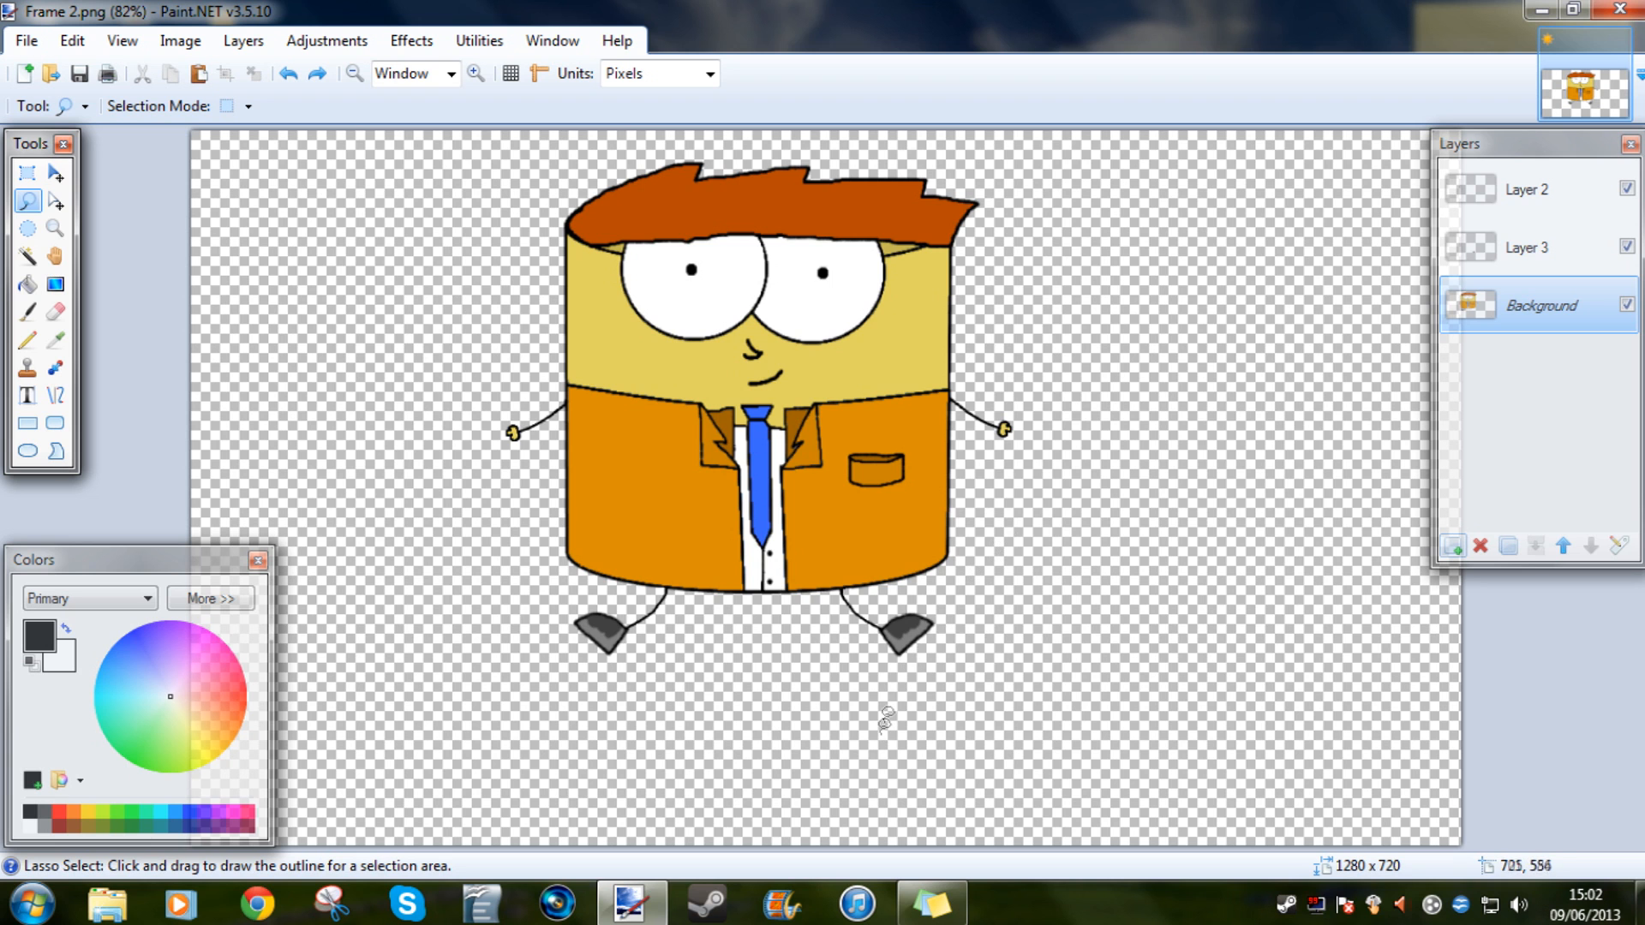
Switch to Windows Live Movie Maker, import Frame 3 and Frame 4, and place Frame 4 before Frame 3.
left_click(804, 899)
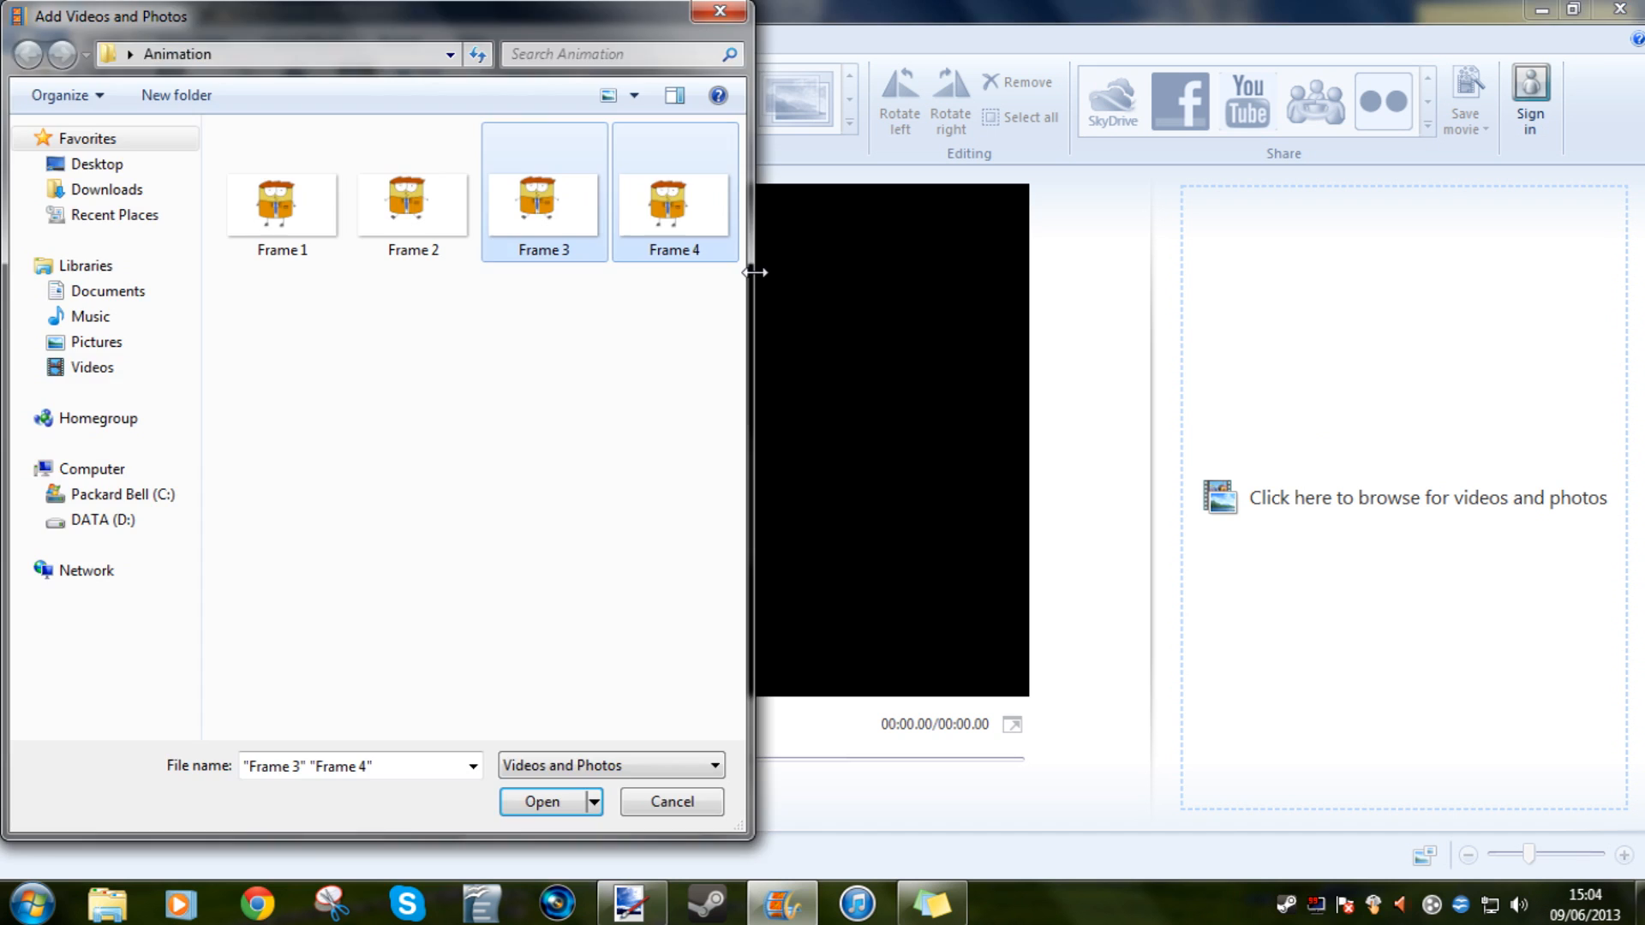
key("Return")
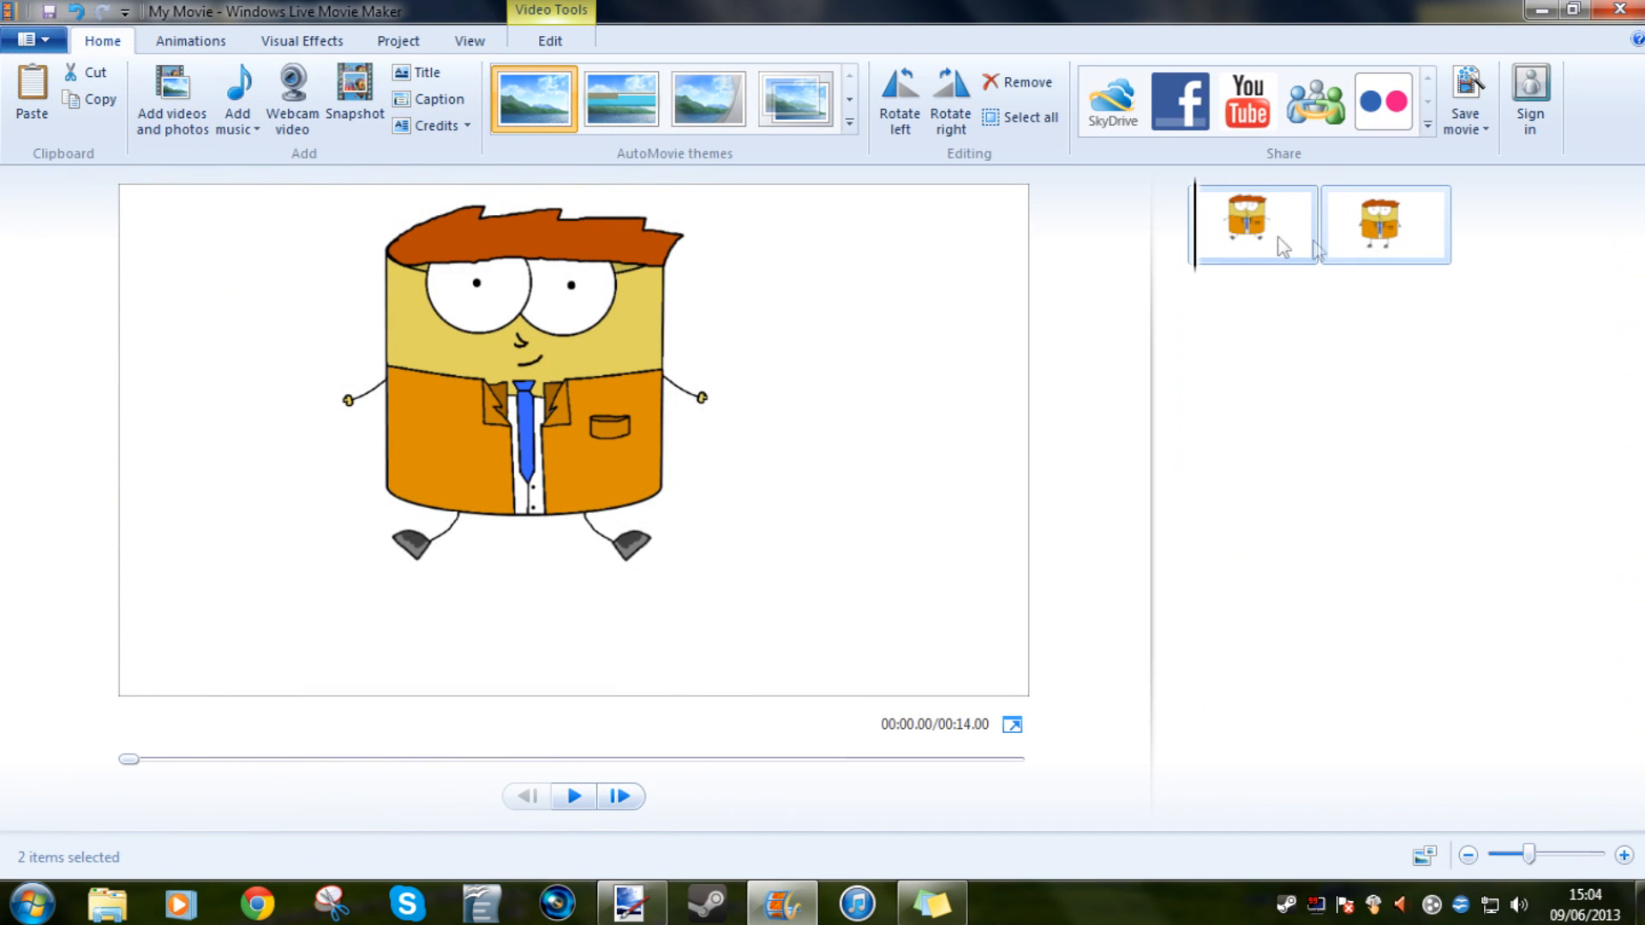
left_click_drag(1366, 257, 1256, 257)
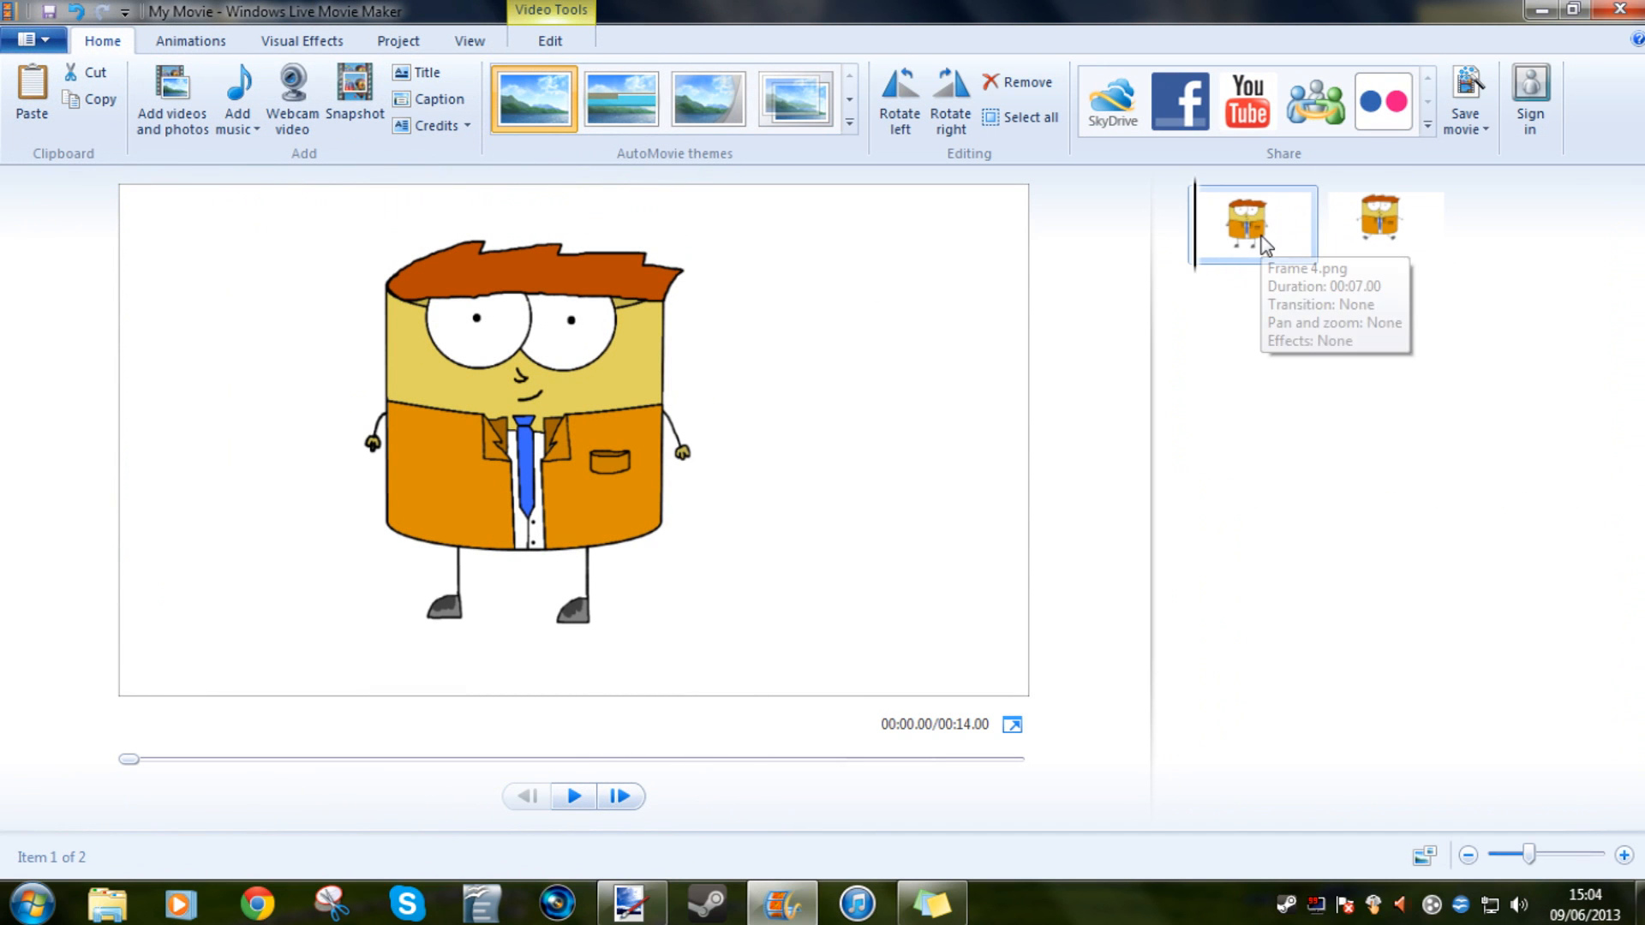
Flip back and forth between the two imported frames to preview the character's jump.
key("Right")
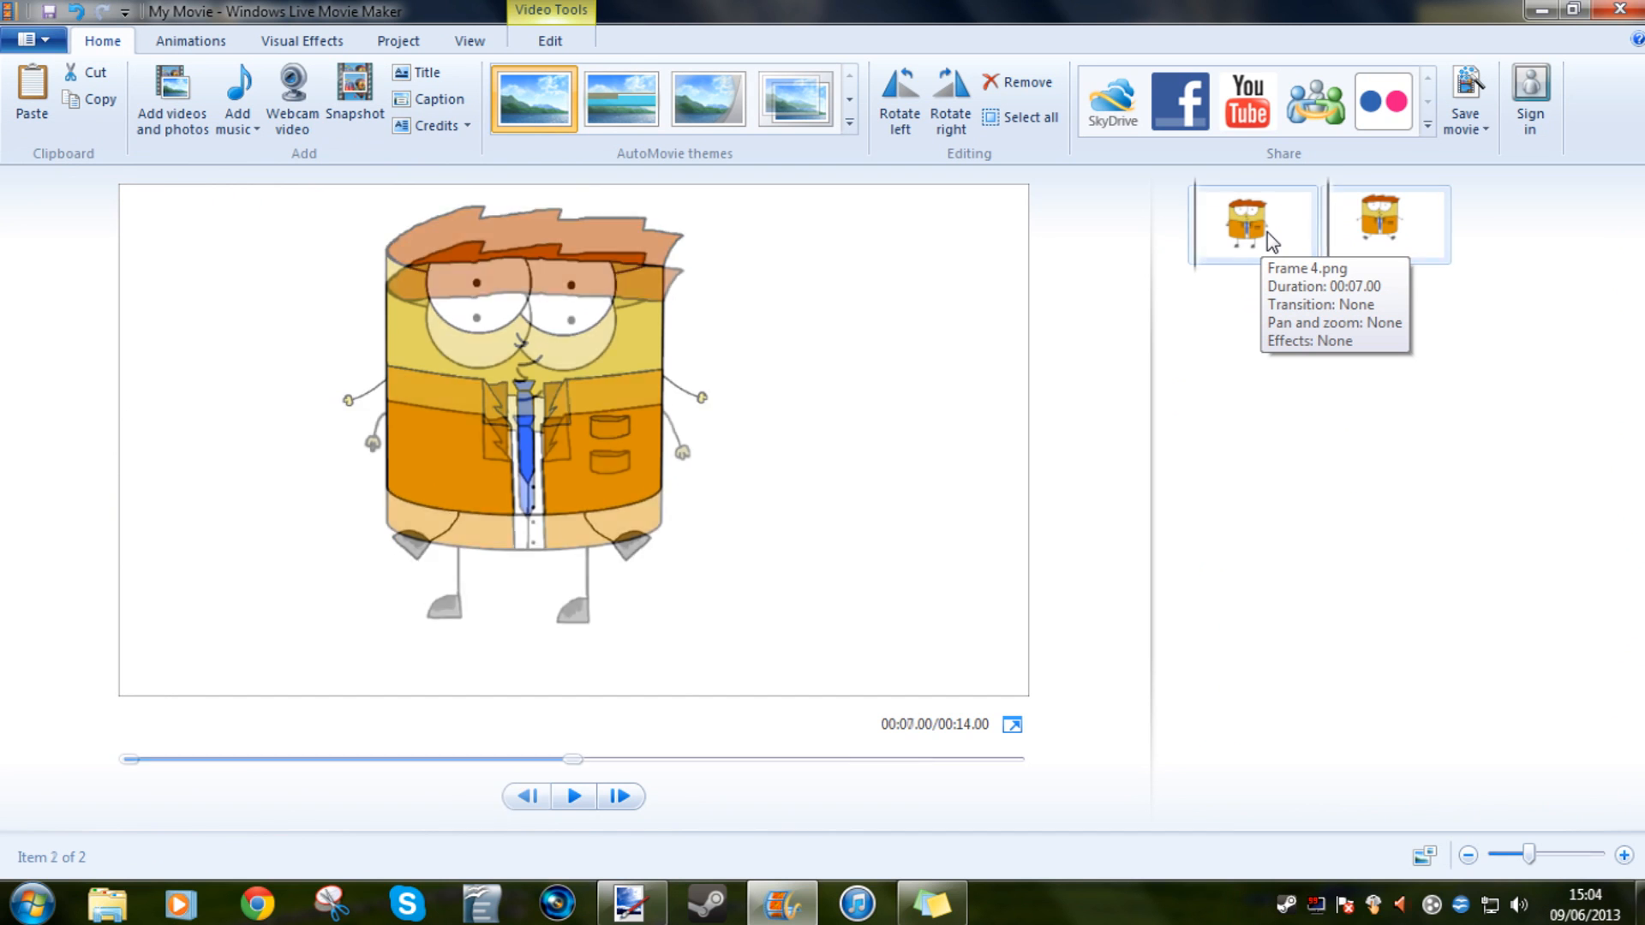
key("Left")
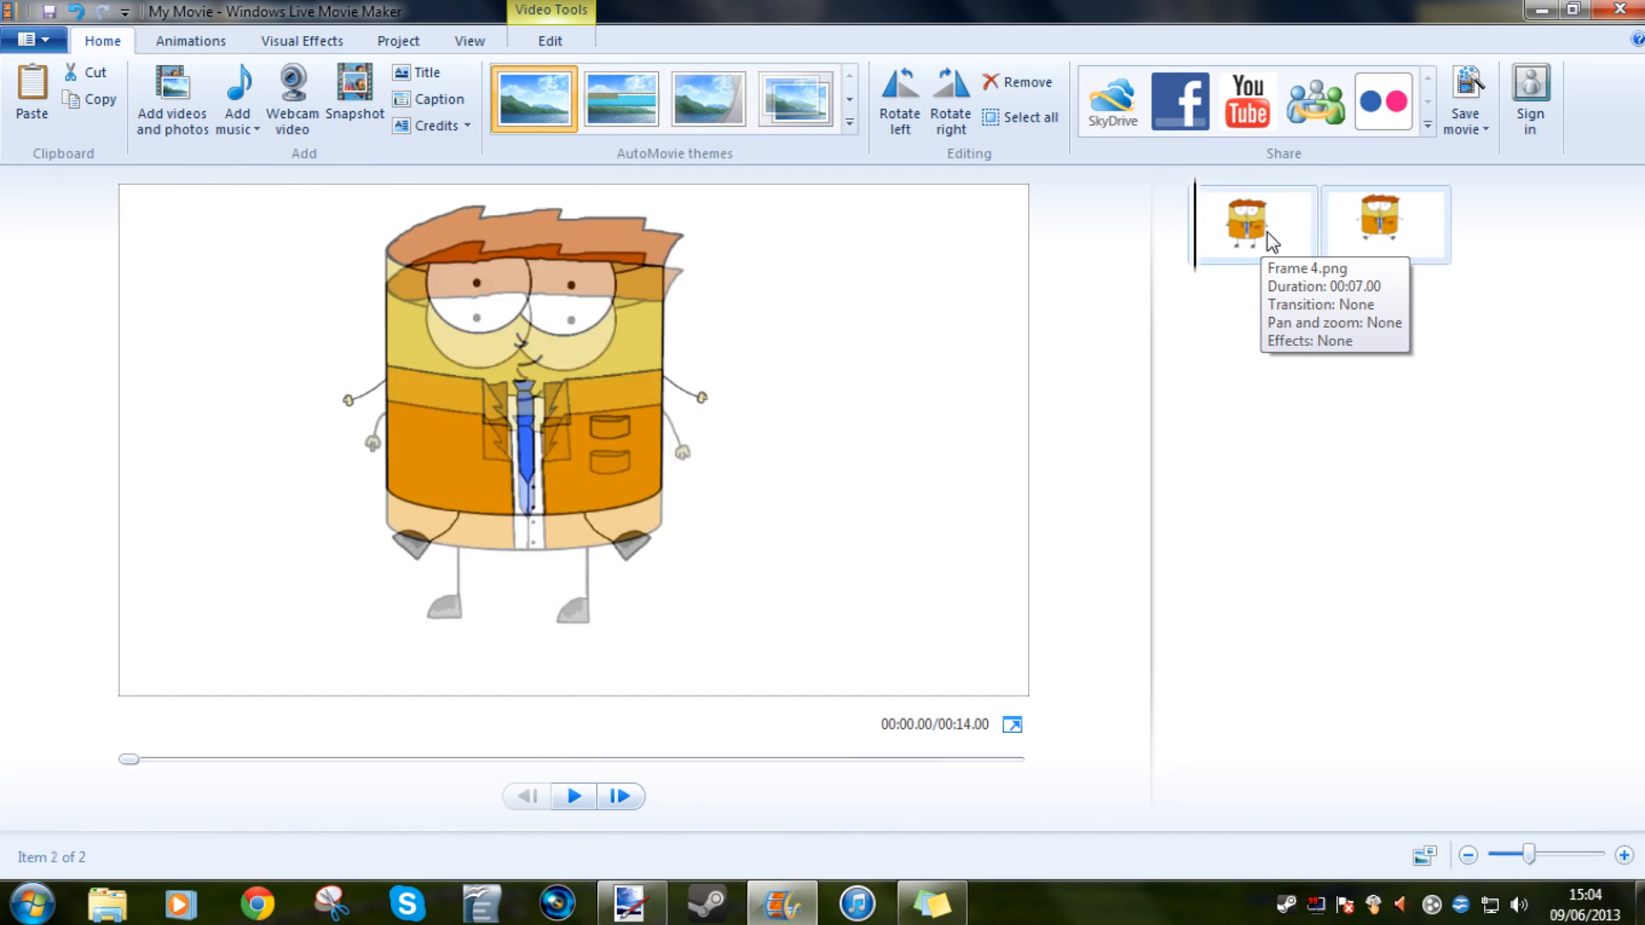
key("Right")
key("Left")
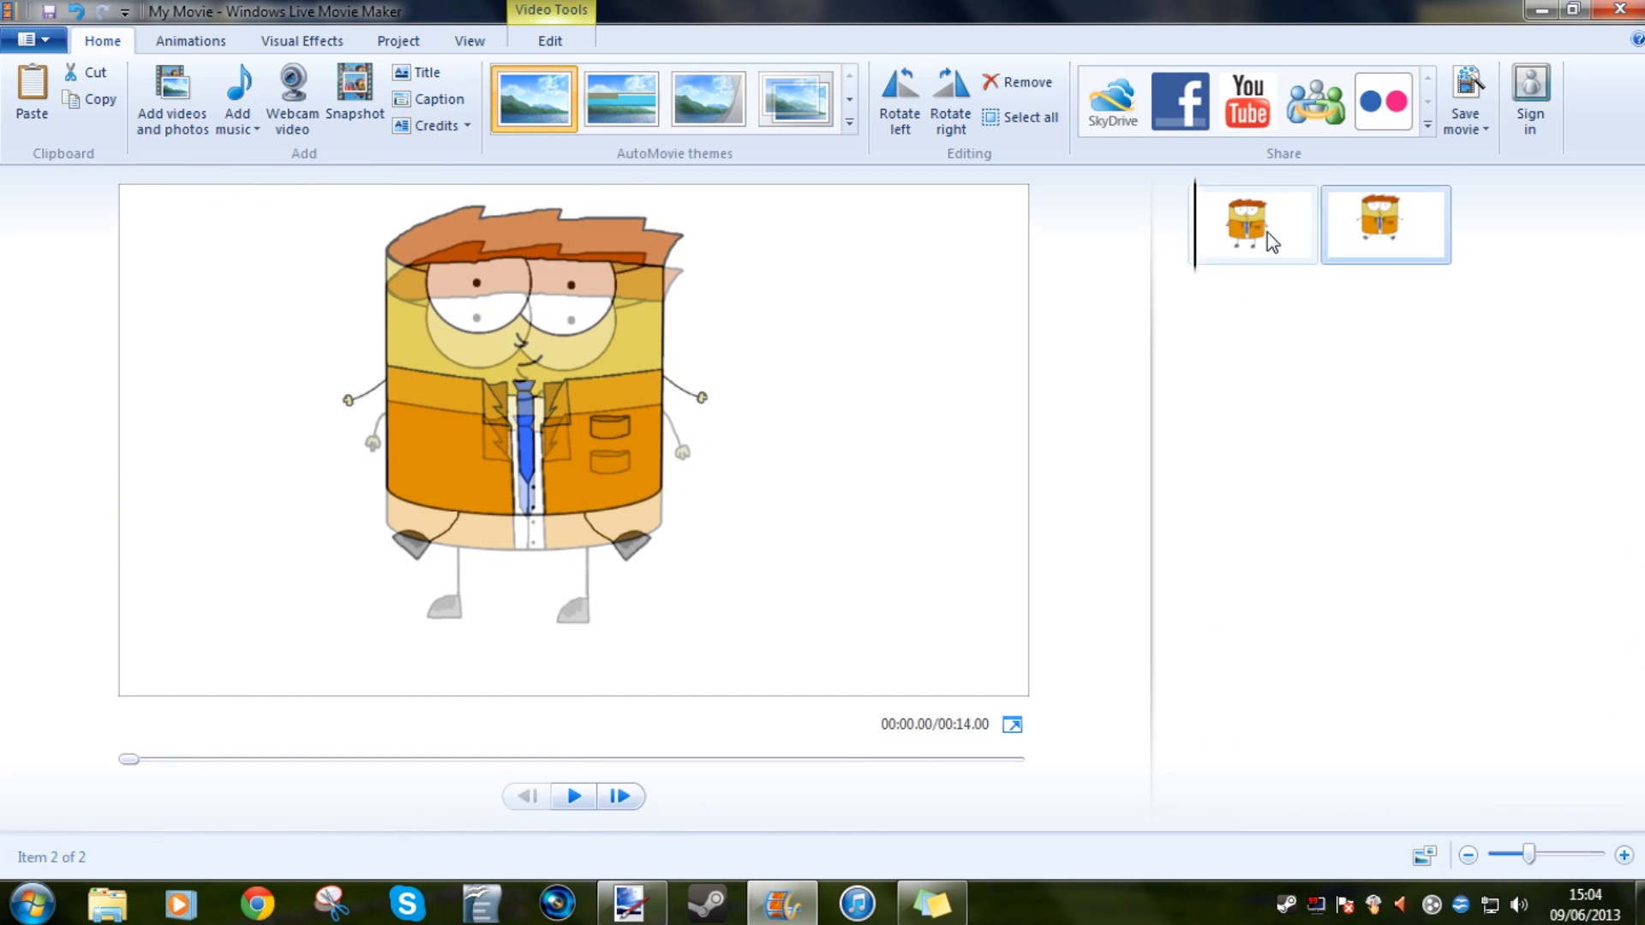
left_click(1267, 232)
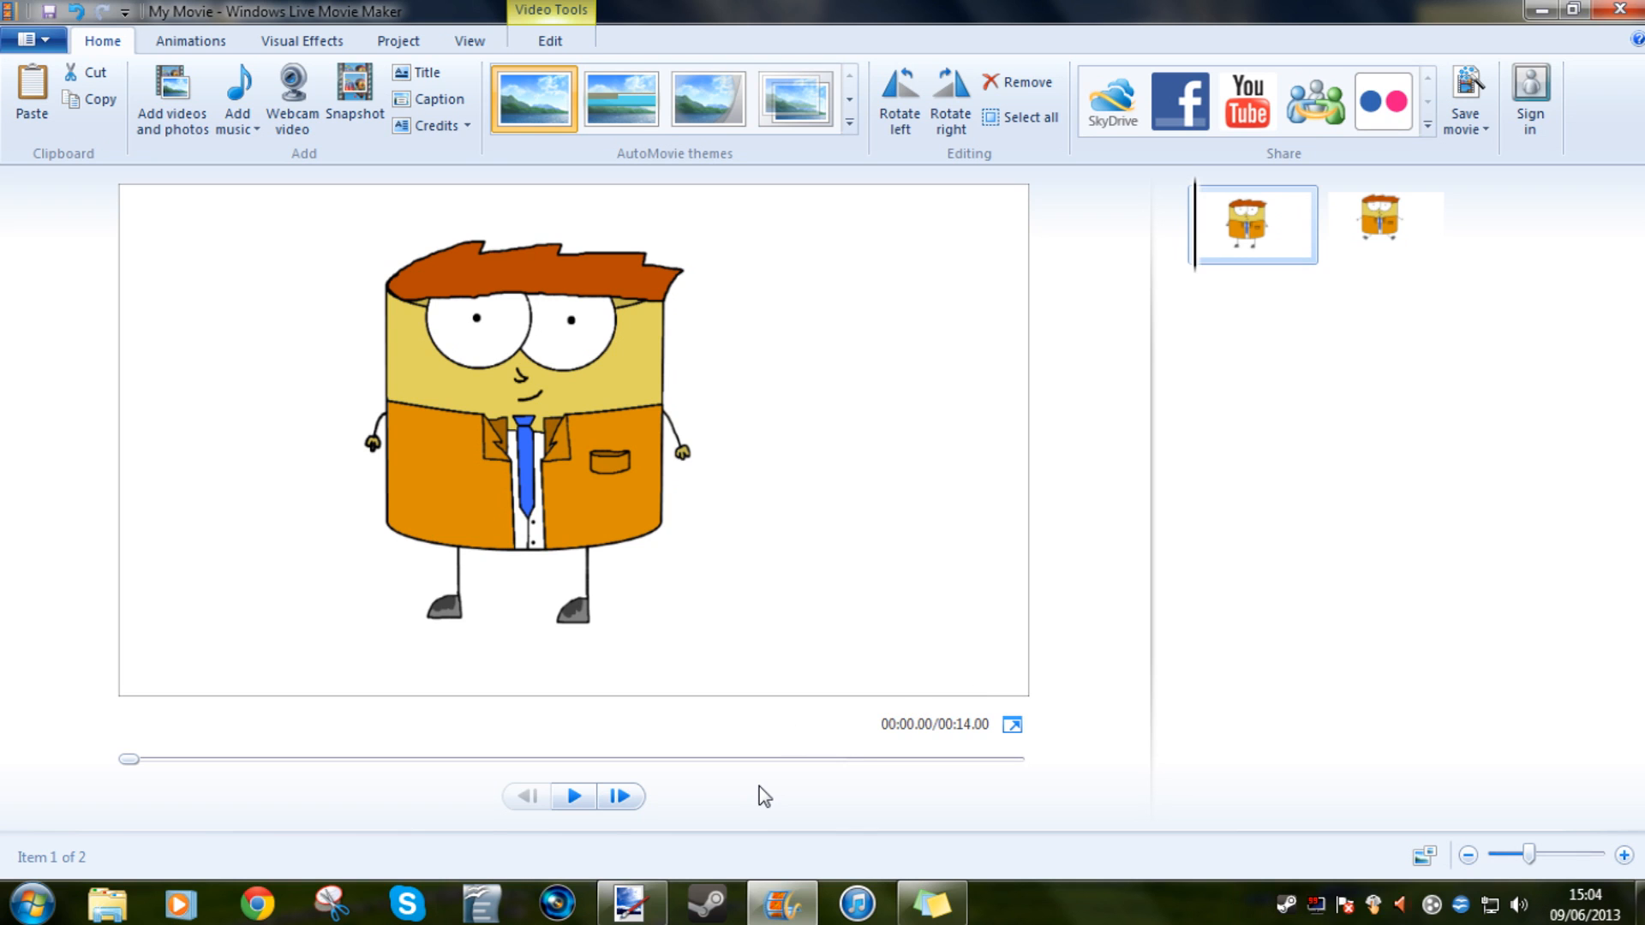
mouse_move(609, 906)
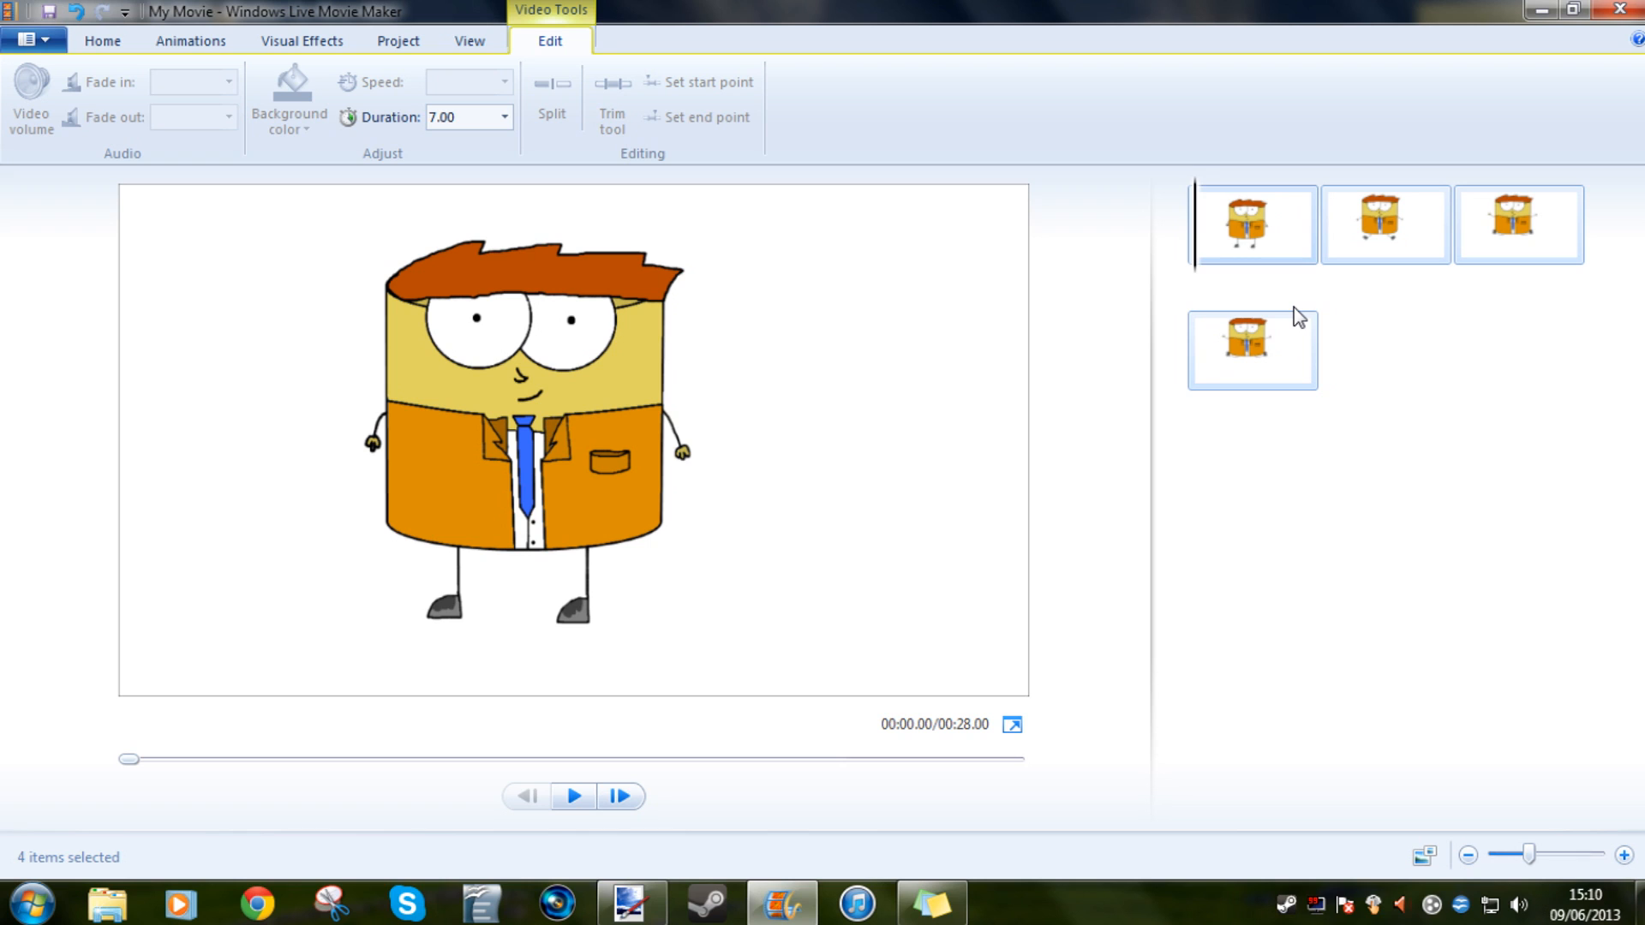
Run forward and backward through the four frames in the storyboard several times to check the jumping motion.
left_click(1273, 257)
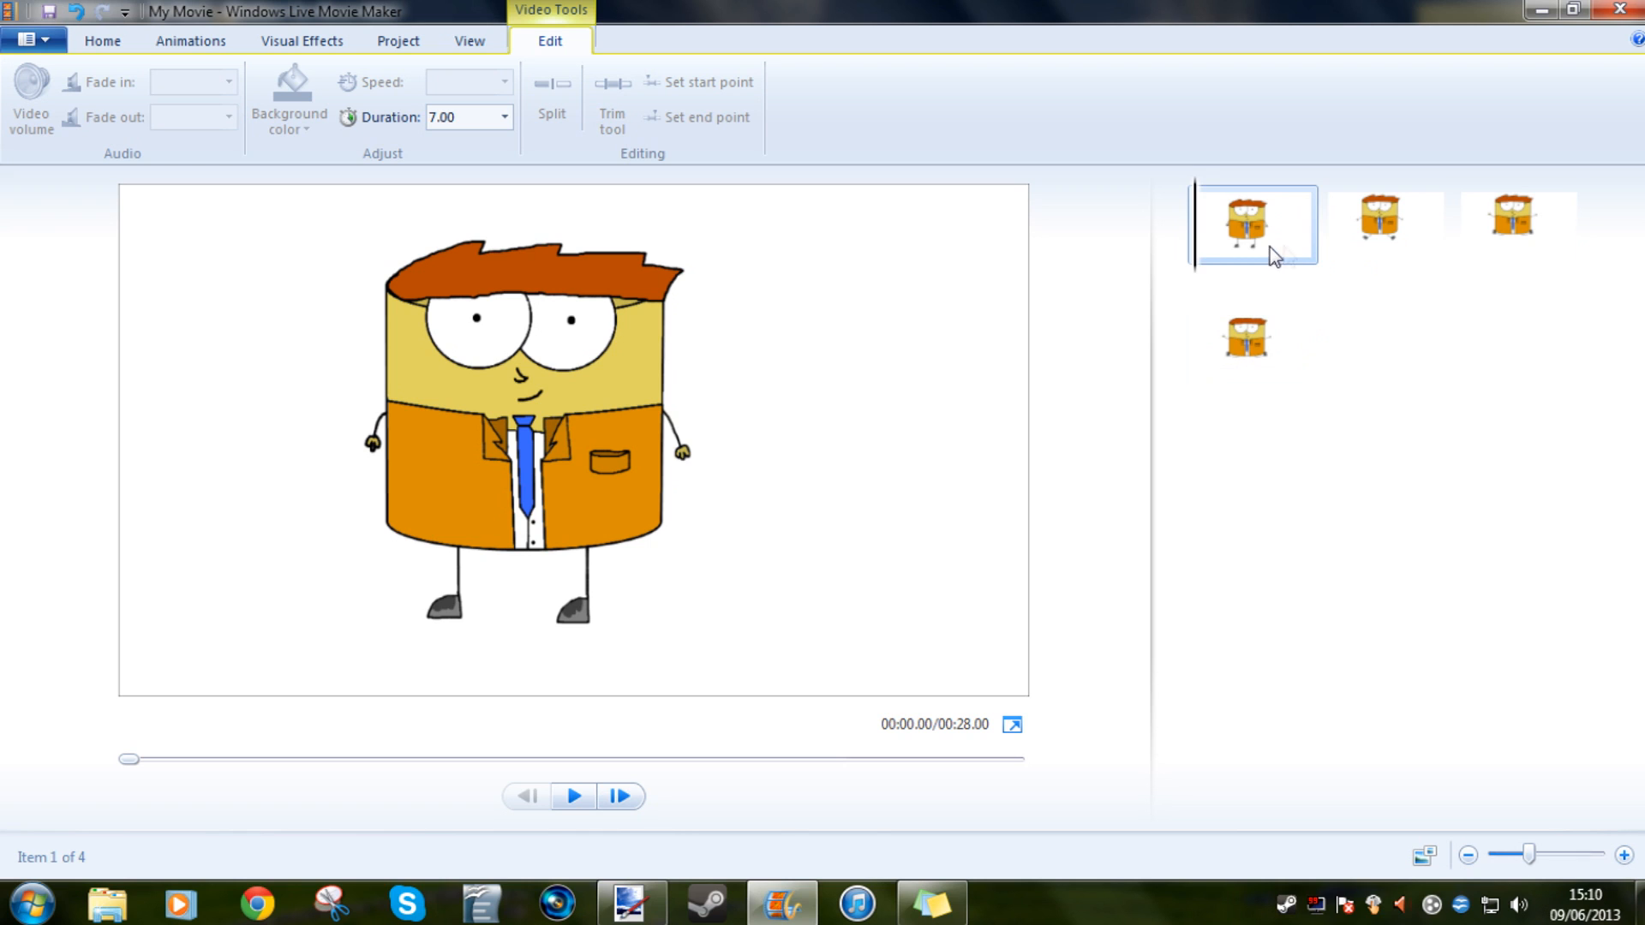
left_click(1362, 244)
key("Left")
key("Right")
key("Right")
key("Right")
key("Left")
key("Left")
key("Left")
key("Right")
key("Right")
key("Right")
key("Left")
key("Left")
key("Left")
key("Right")
key("Right")
key("Right")
key("Left")
key("Left")
key("Left")
key("Right")
key("Right")
key("Right")
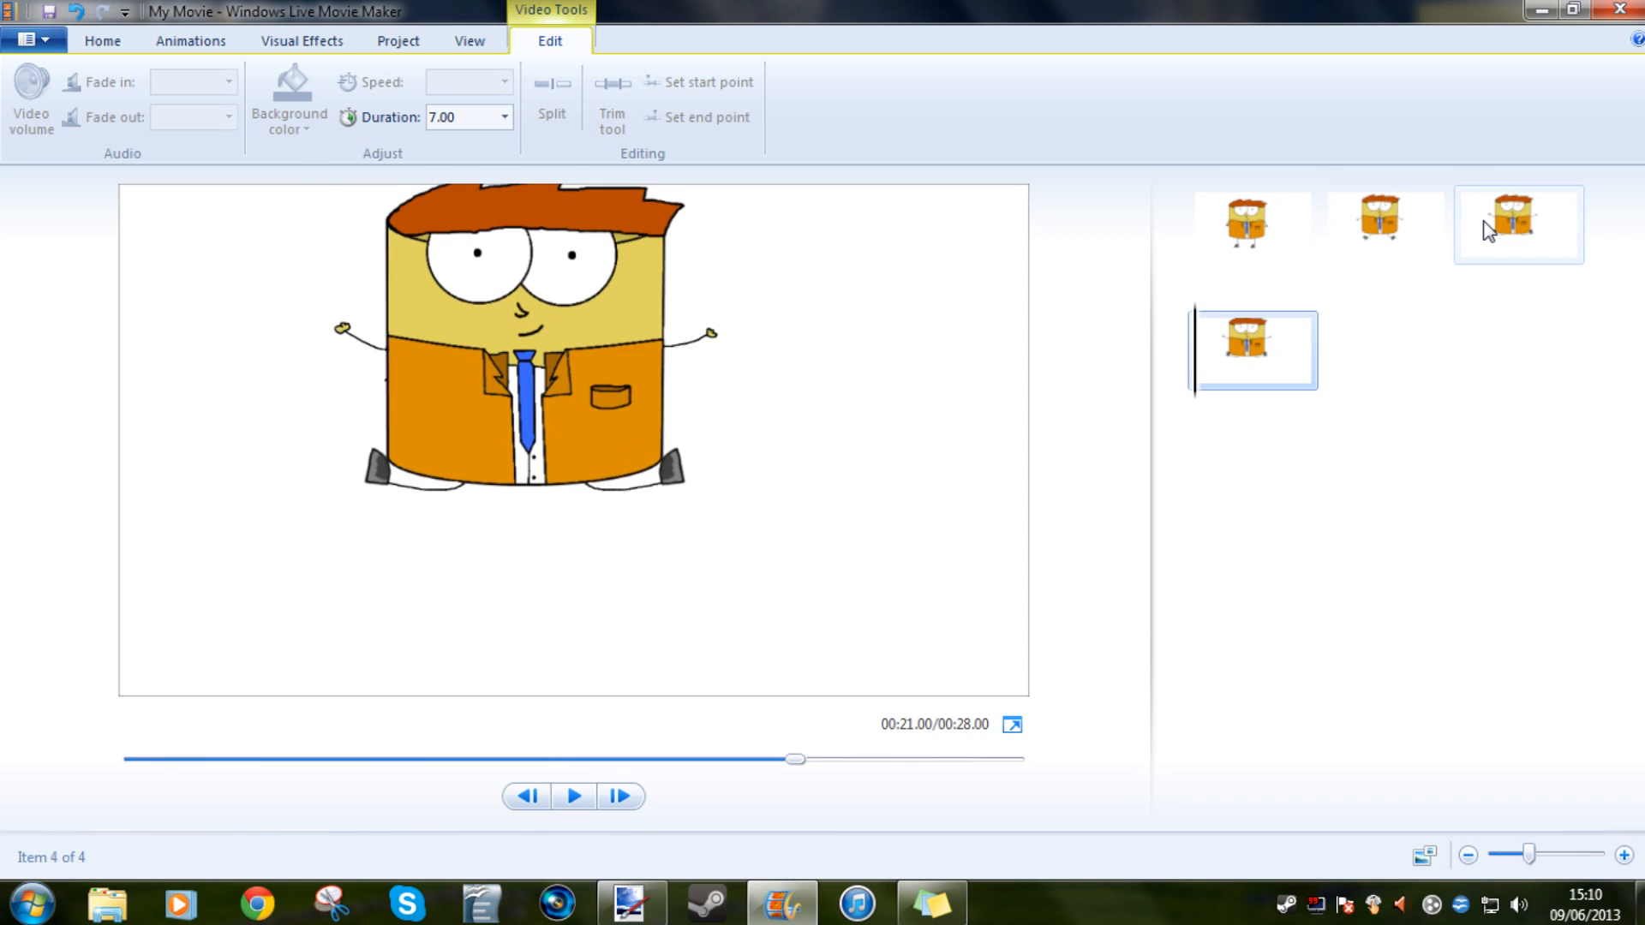
key("Left")
key("Left")
key("Left")
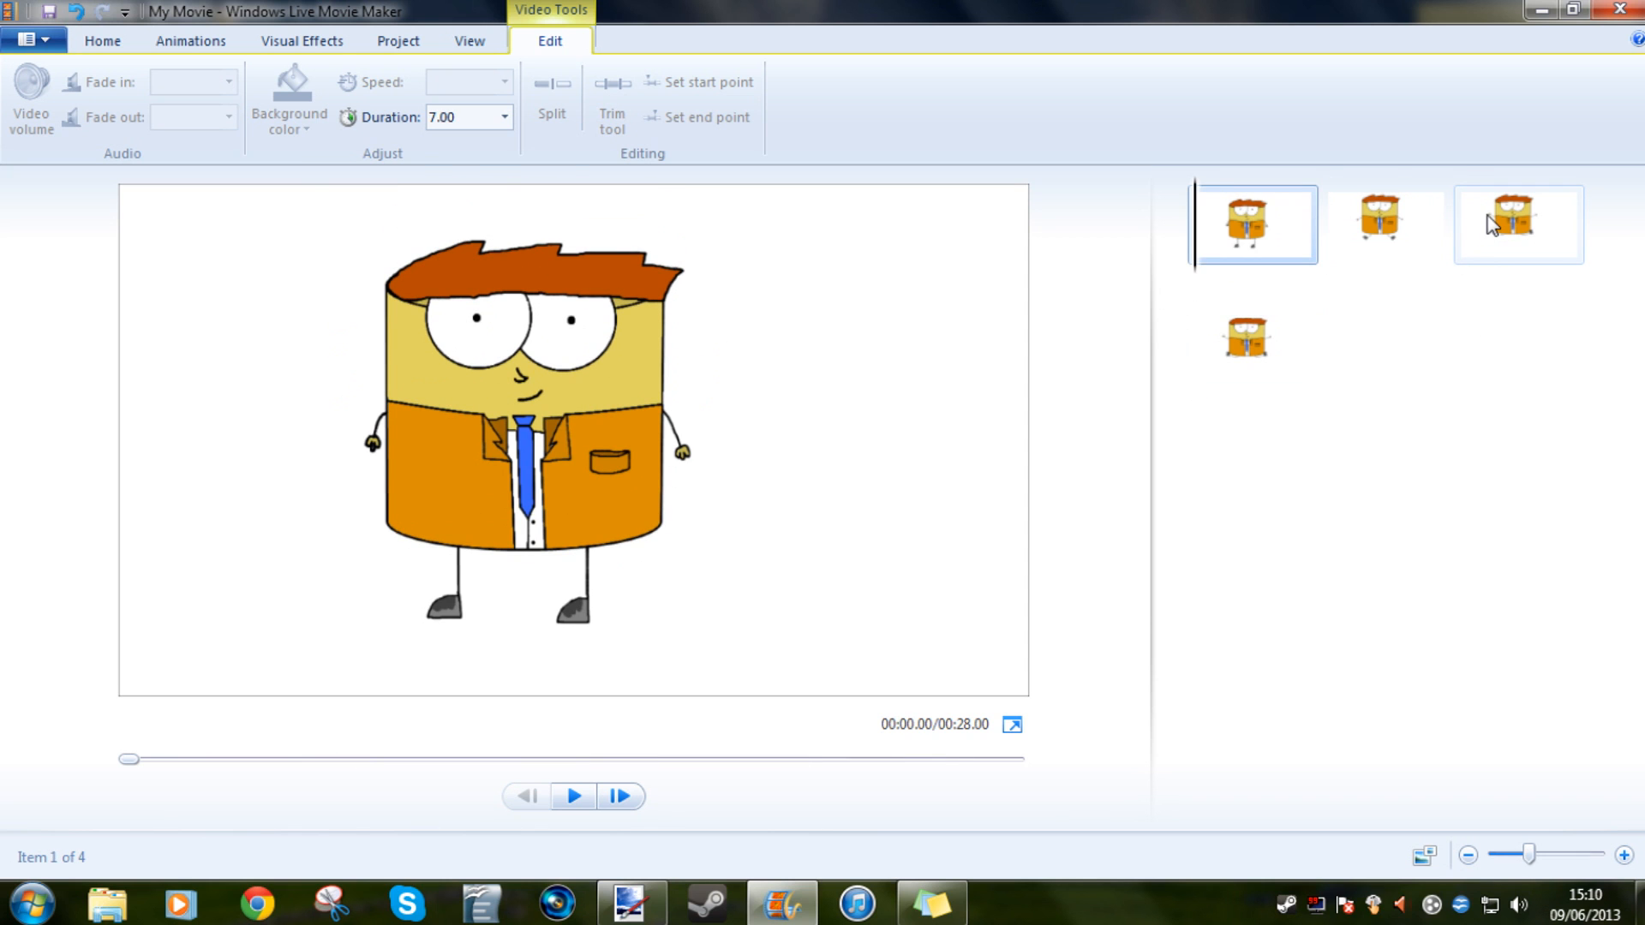
Select all four frames and set their duration to 0.05 seconds.
left_click(466, 118)
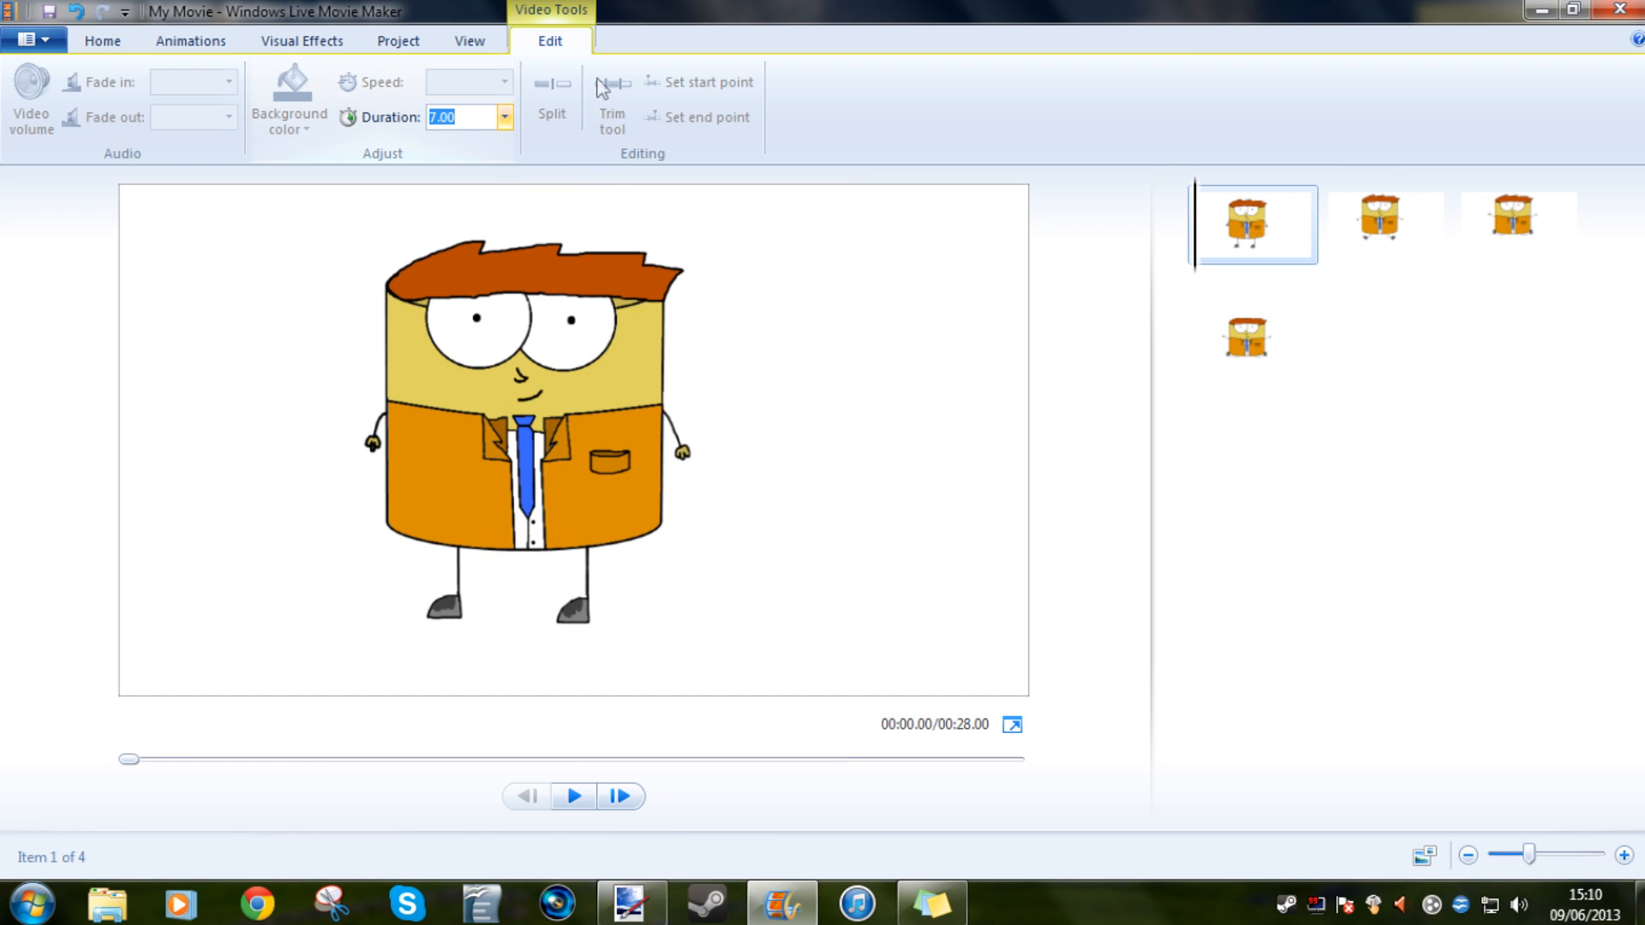
right_click(1285, 248)
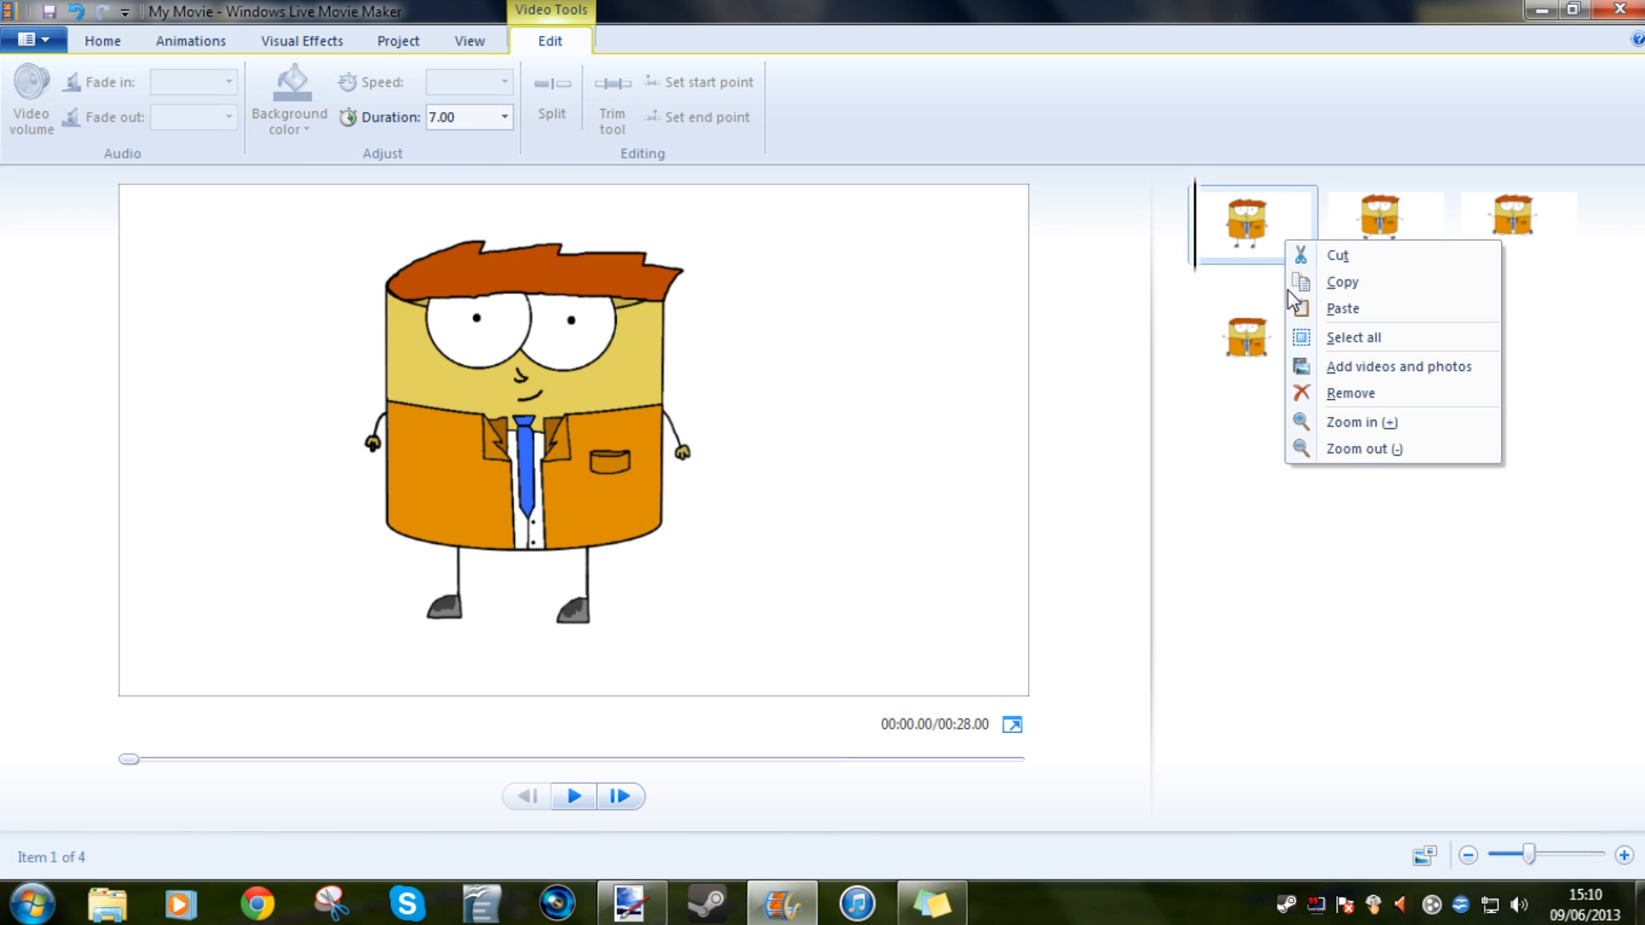
left_click(1324, 335)
left_click(463, 117)
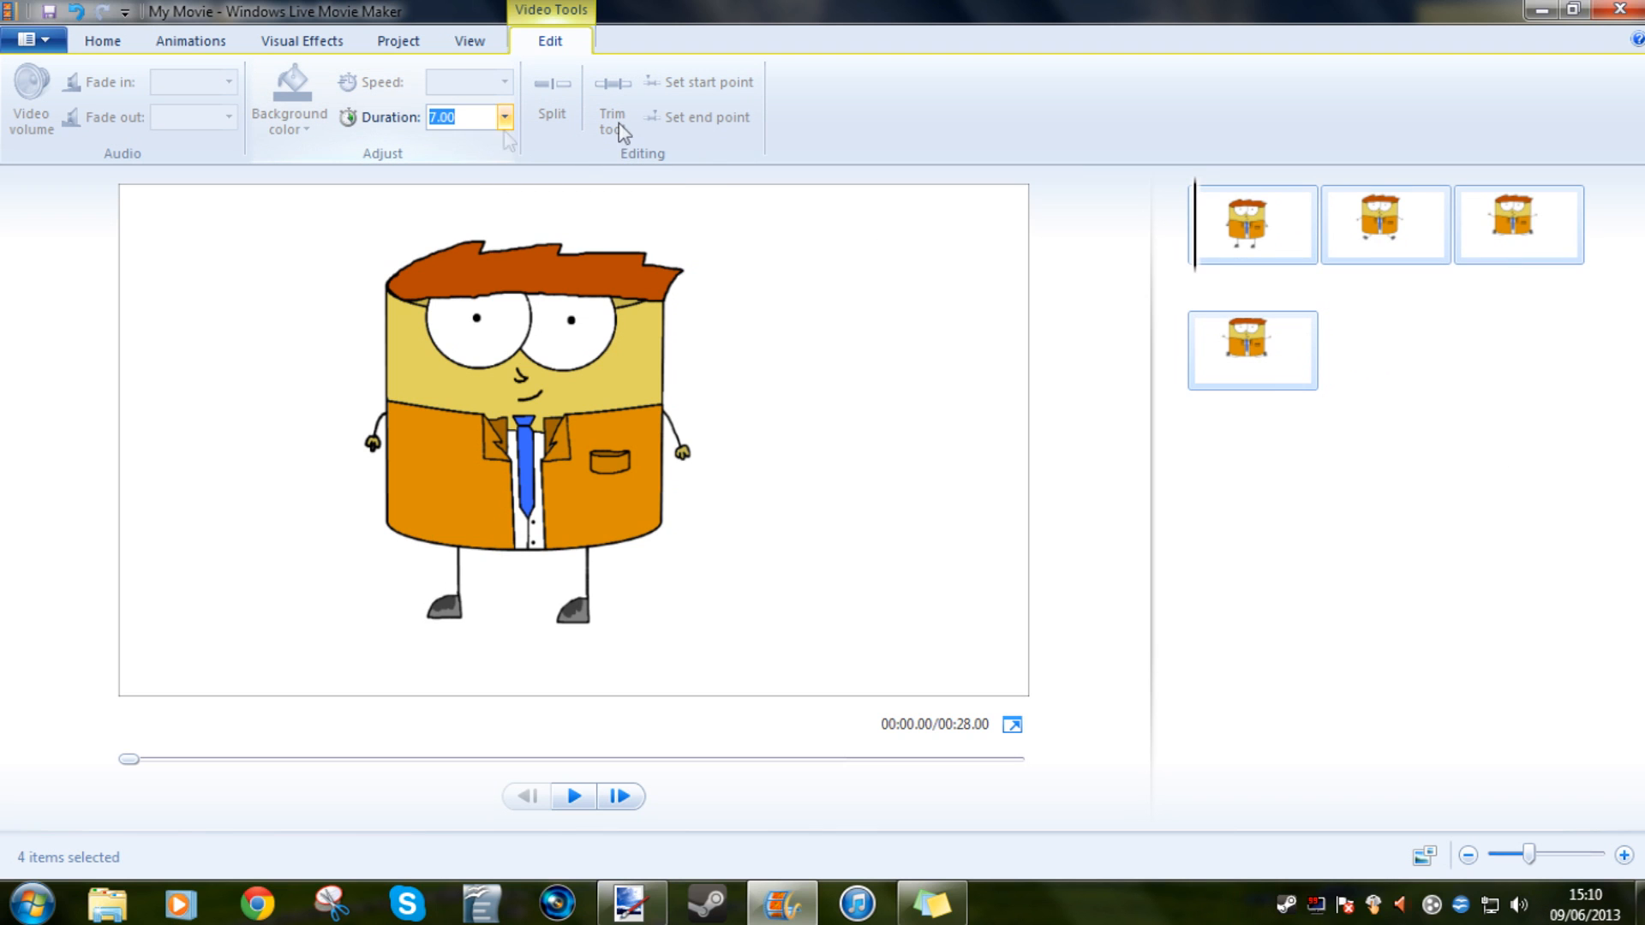
right_click(1250, 230)
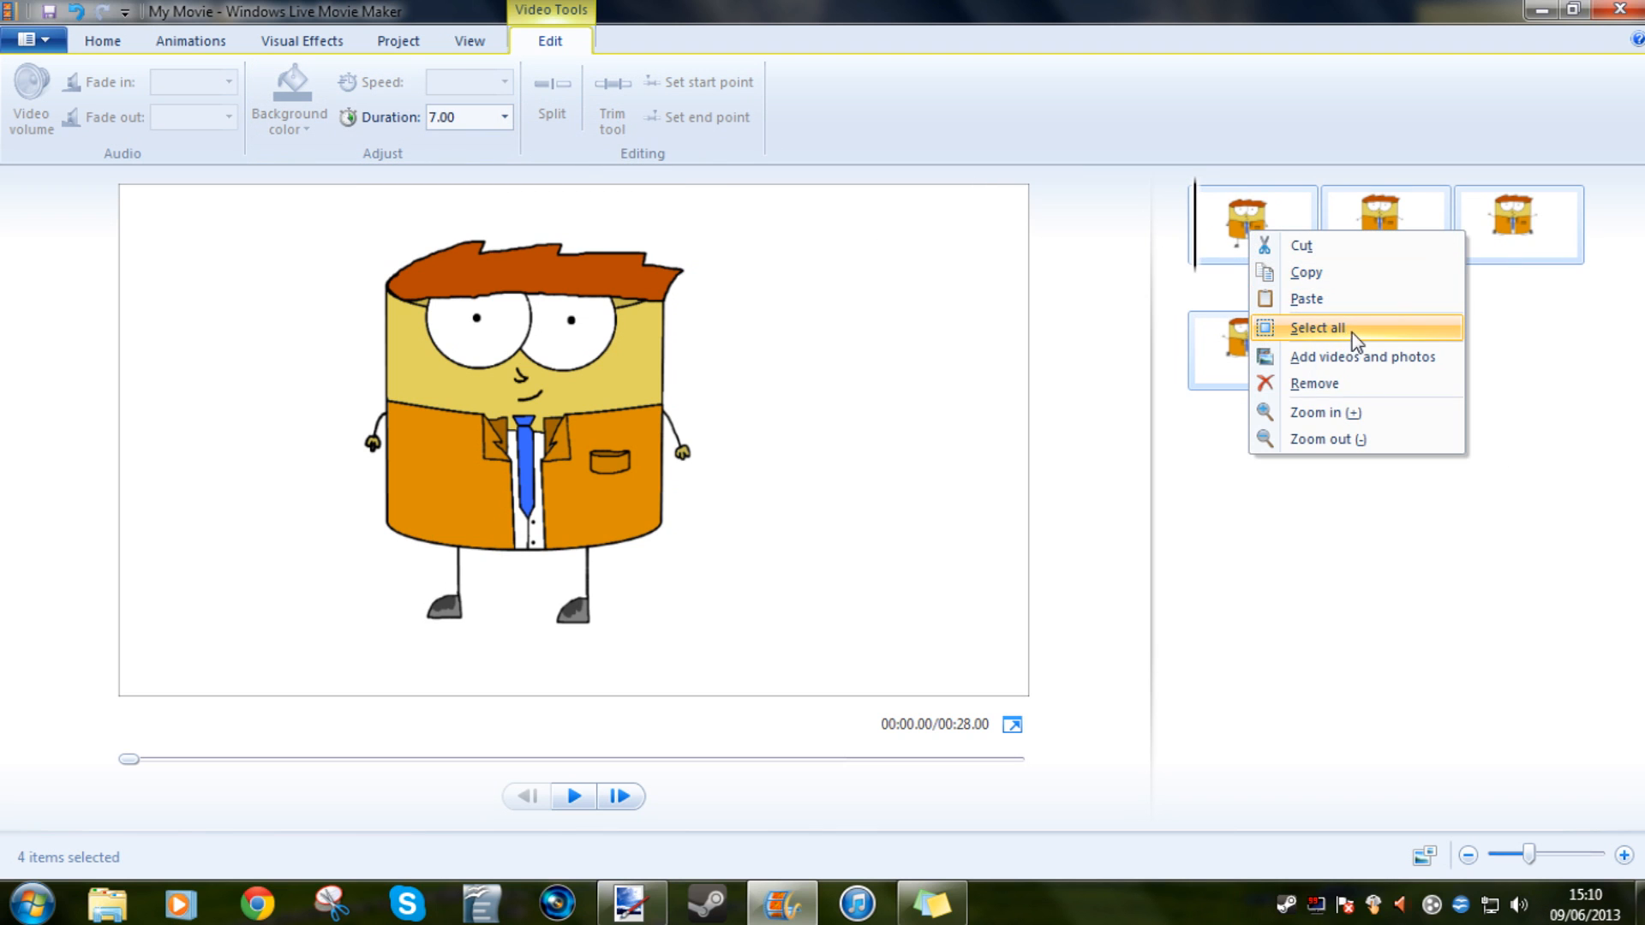
left_click(1237, 215)
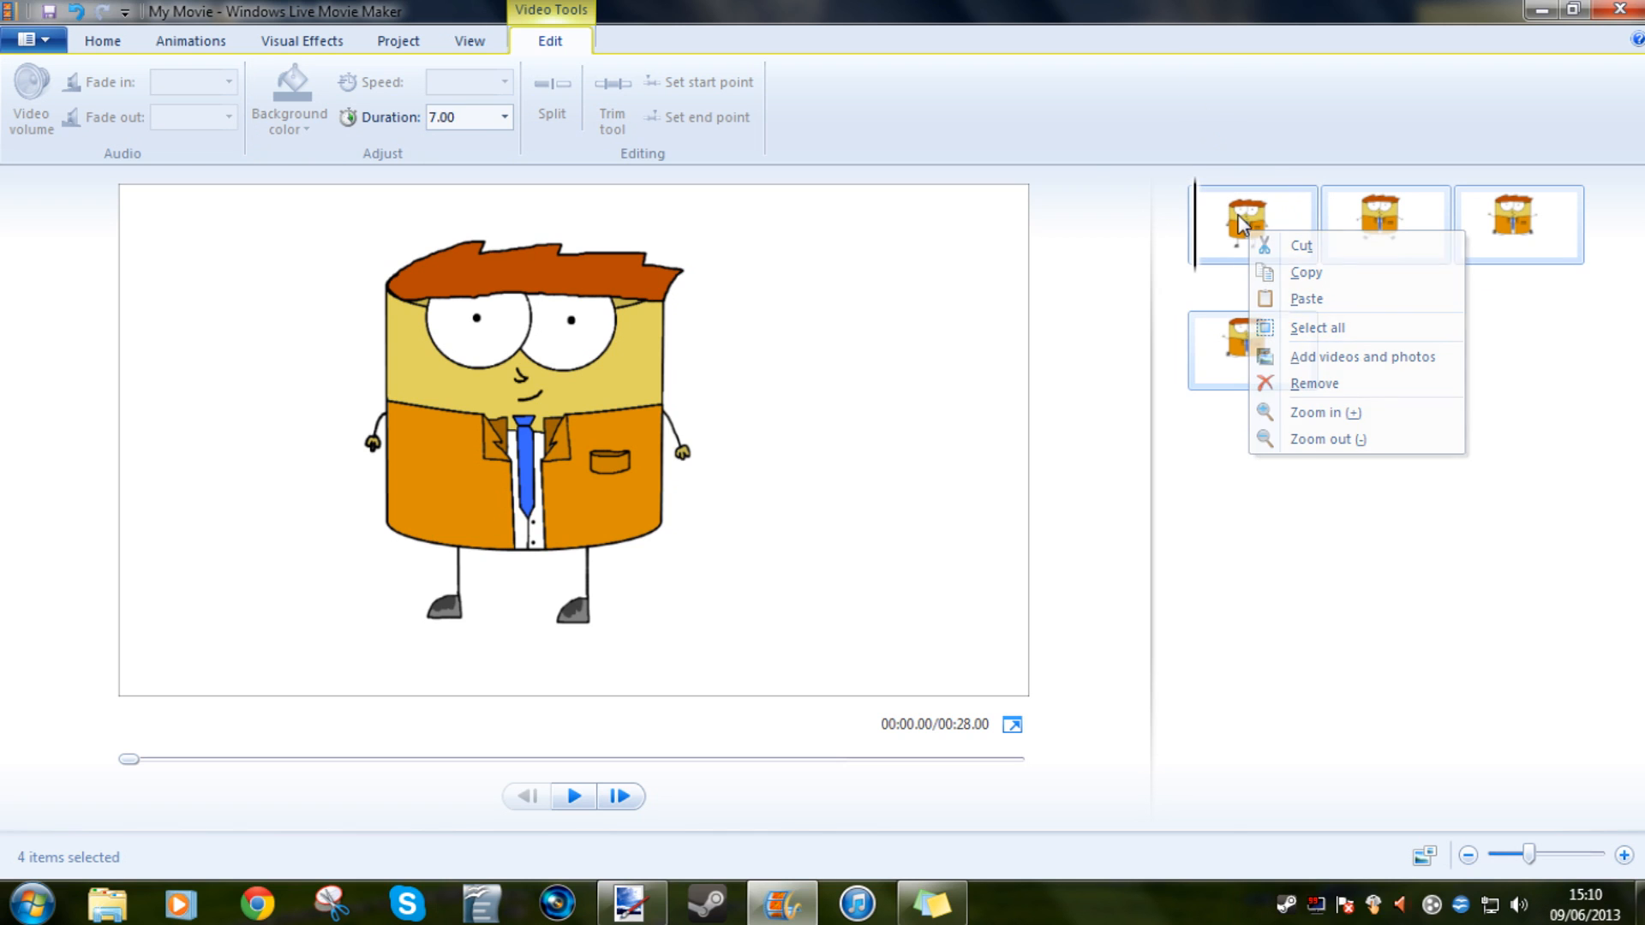
left_click(482, 118)
type("0.05")
key("Return")
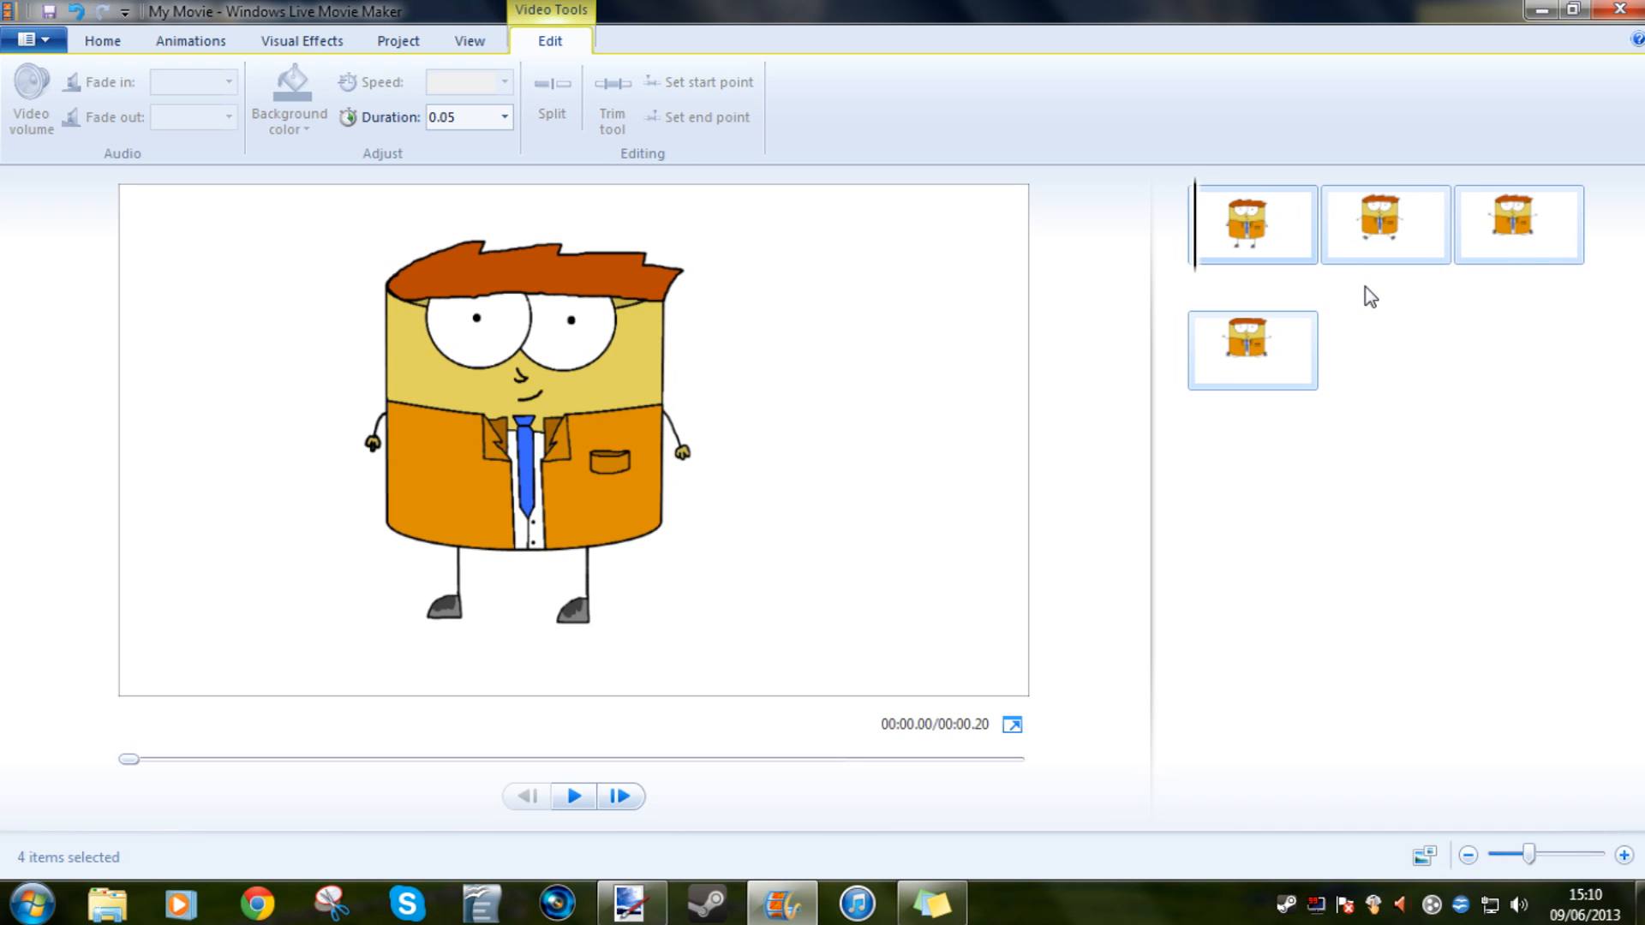
Play the four-frame animation and return to its fourth frame.
key("space")
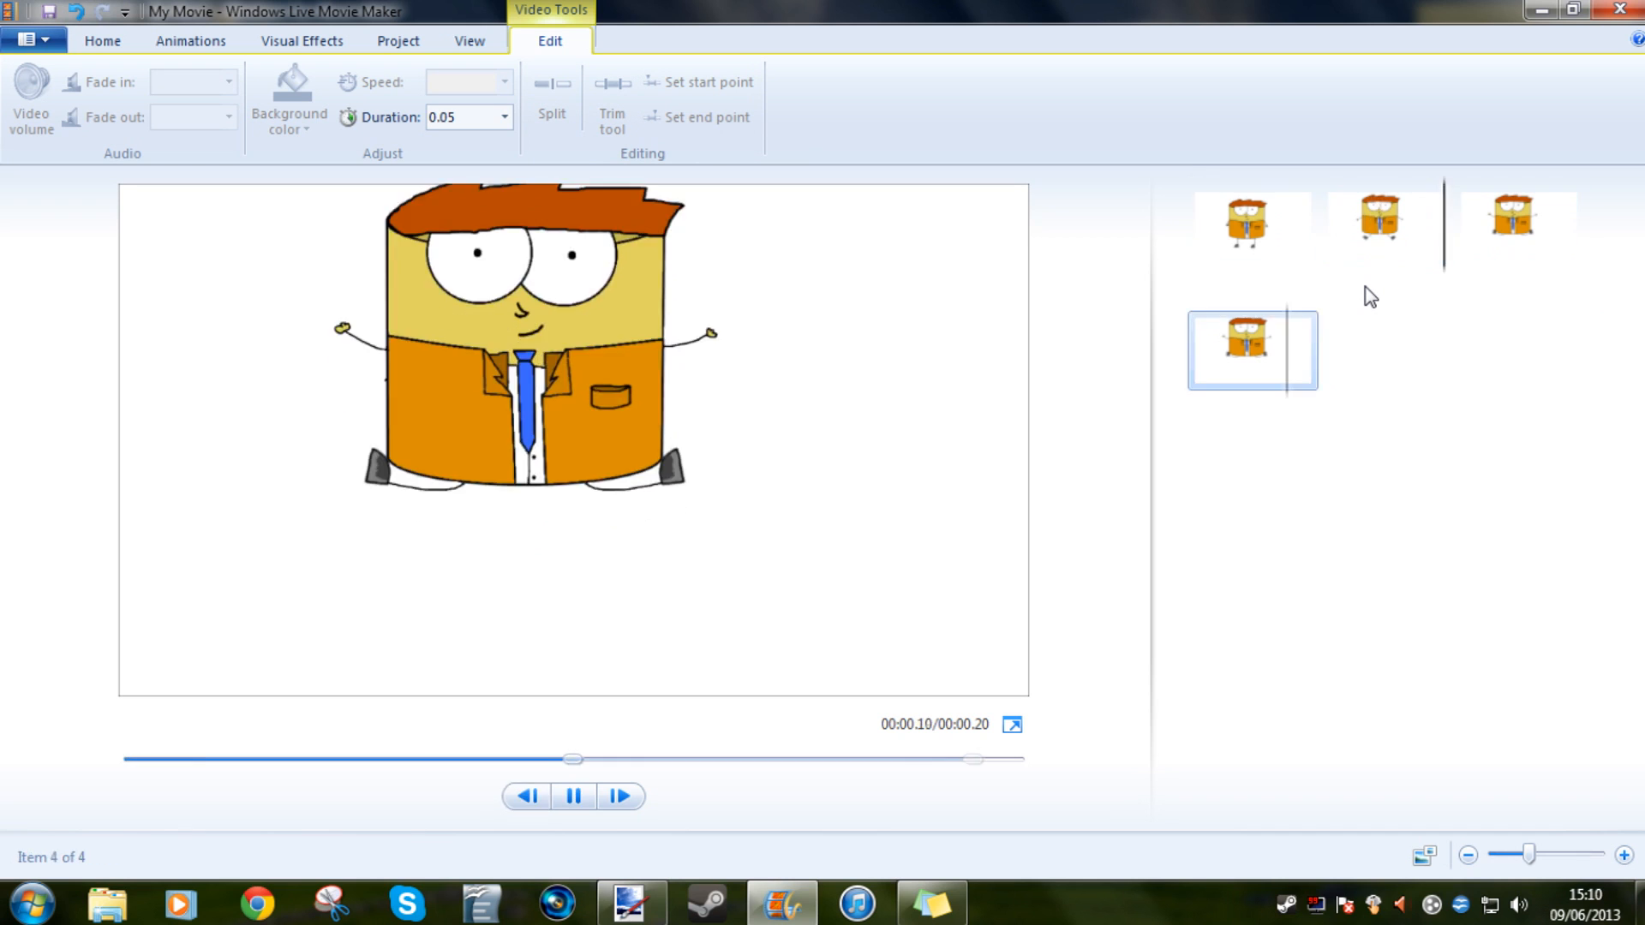
left_click(1306, 221)
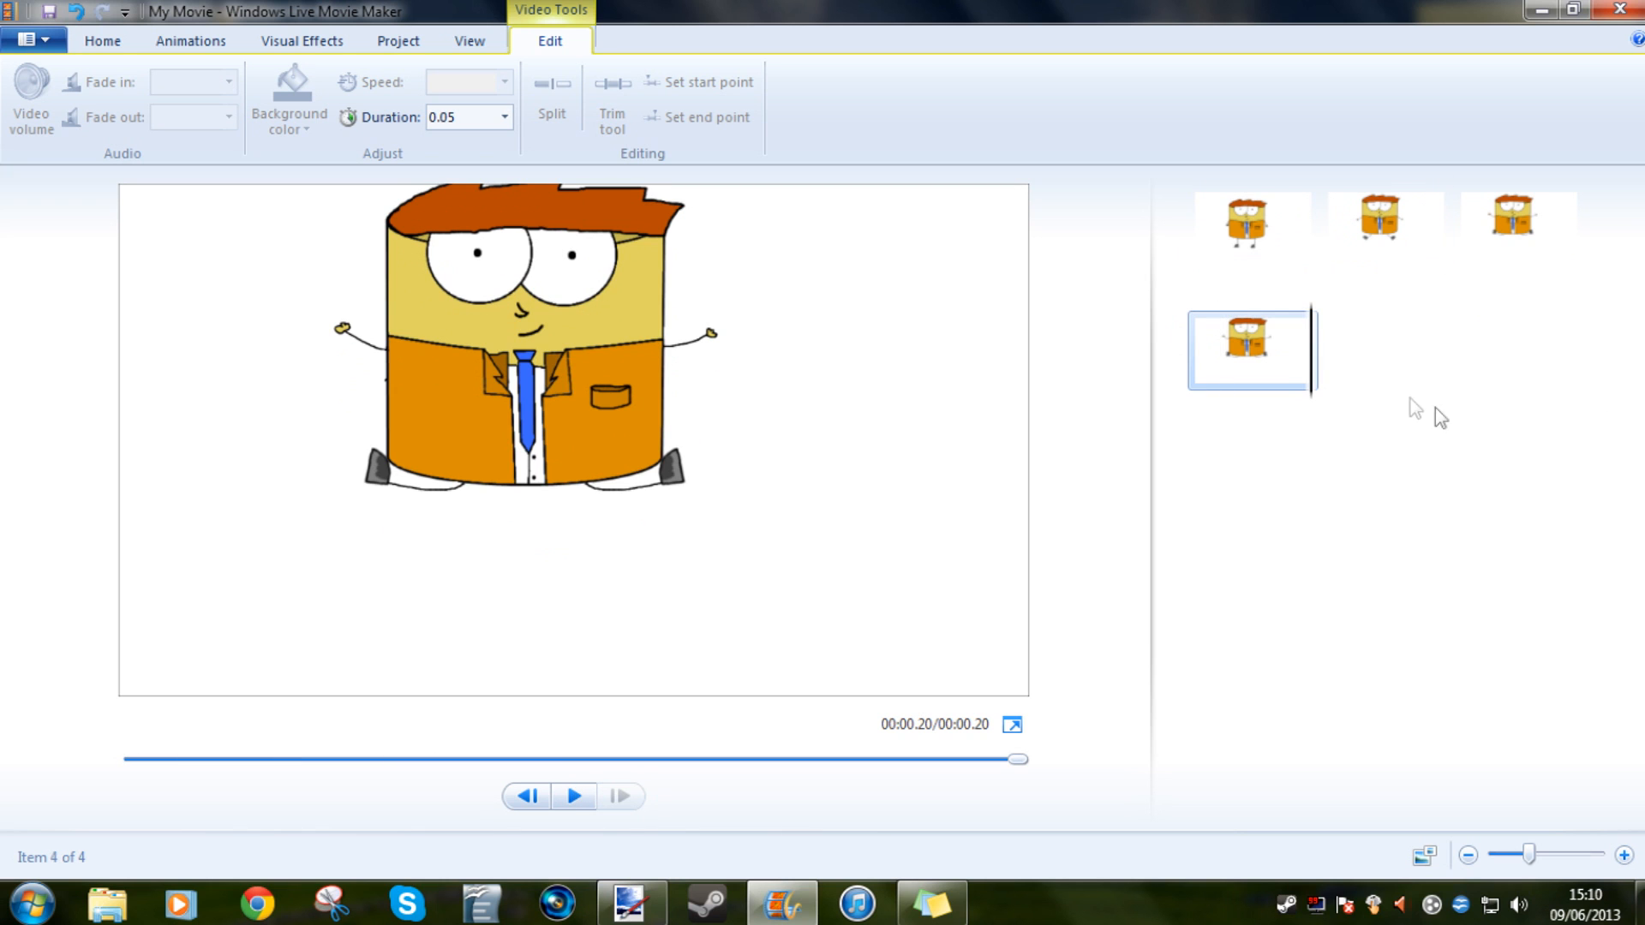
left_click(1259, 355)
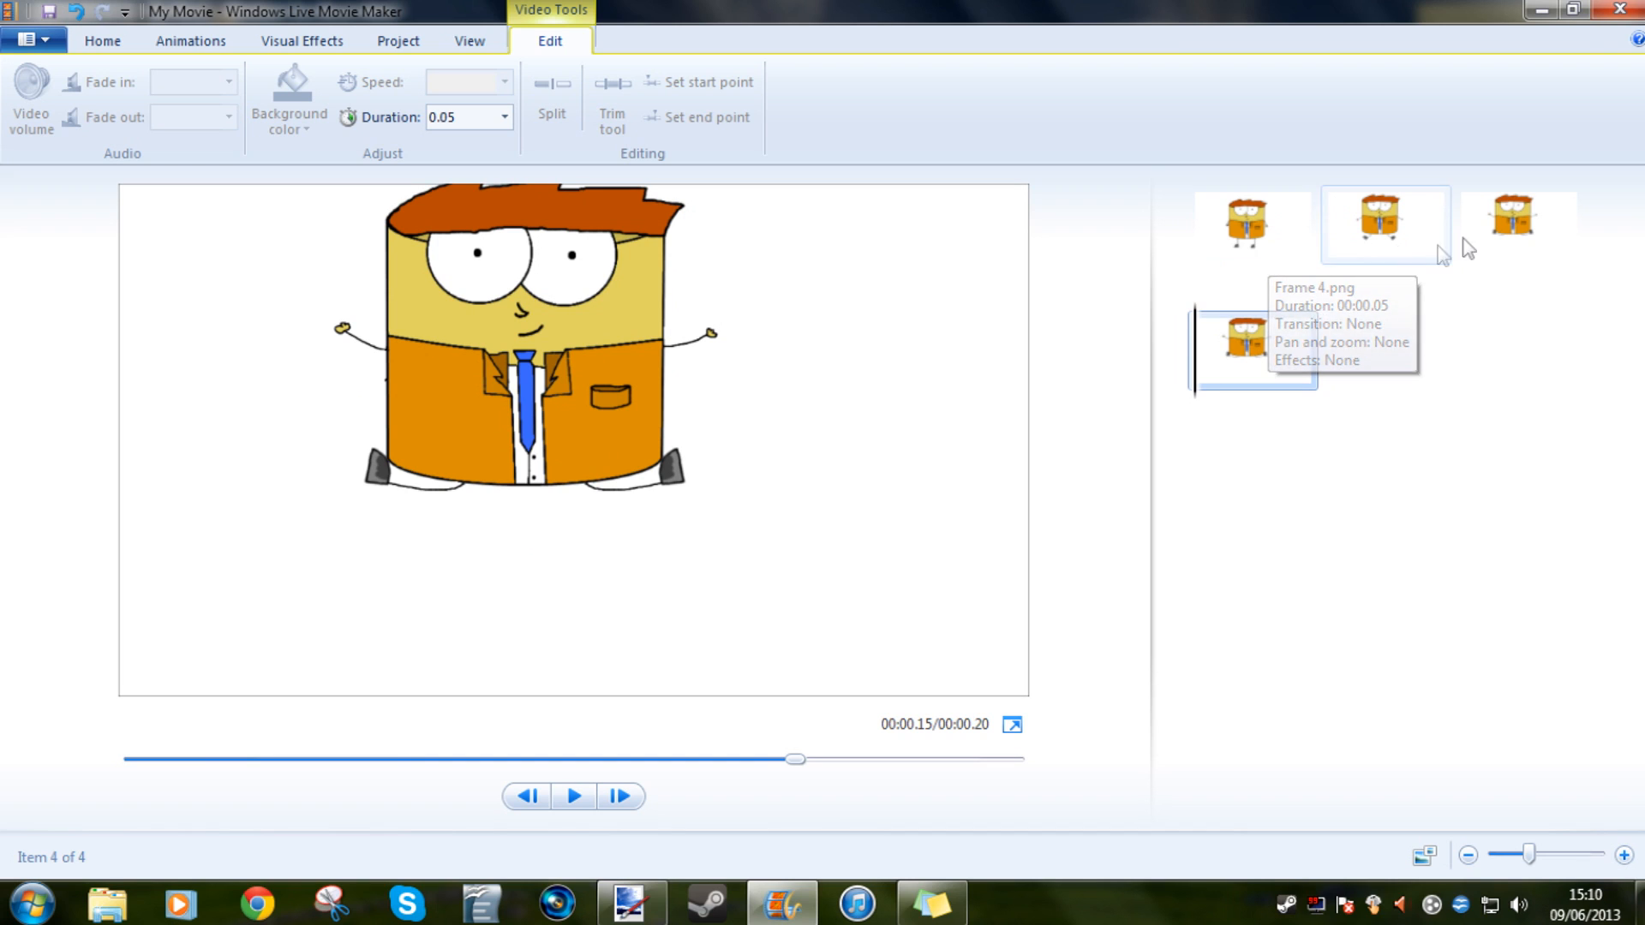
Append a copy of the third frame and a copy of the second frame after the fourth one.
left_click(1493, 244)
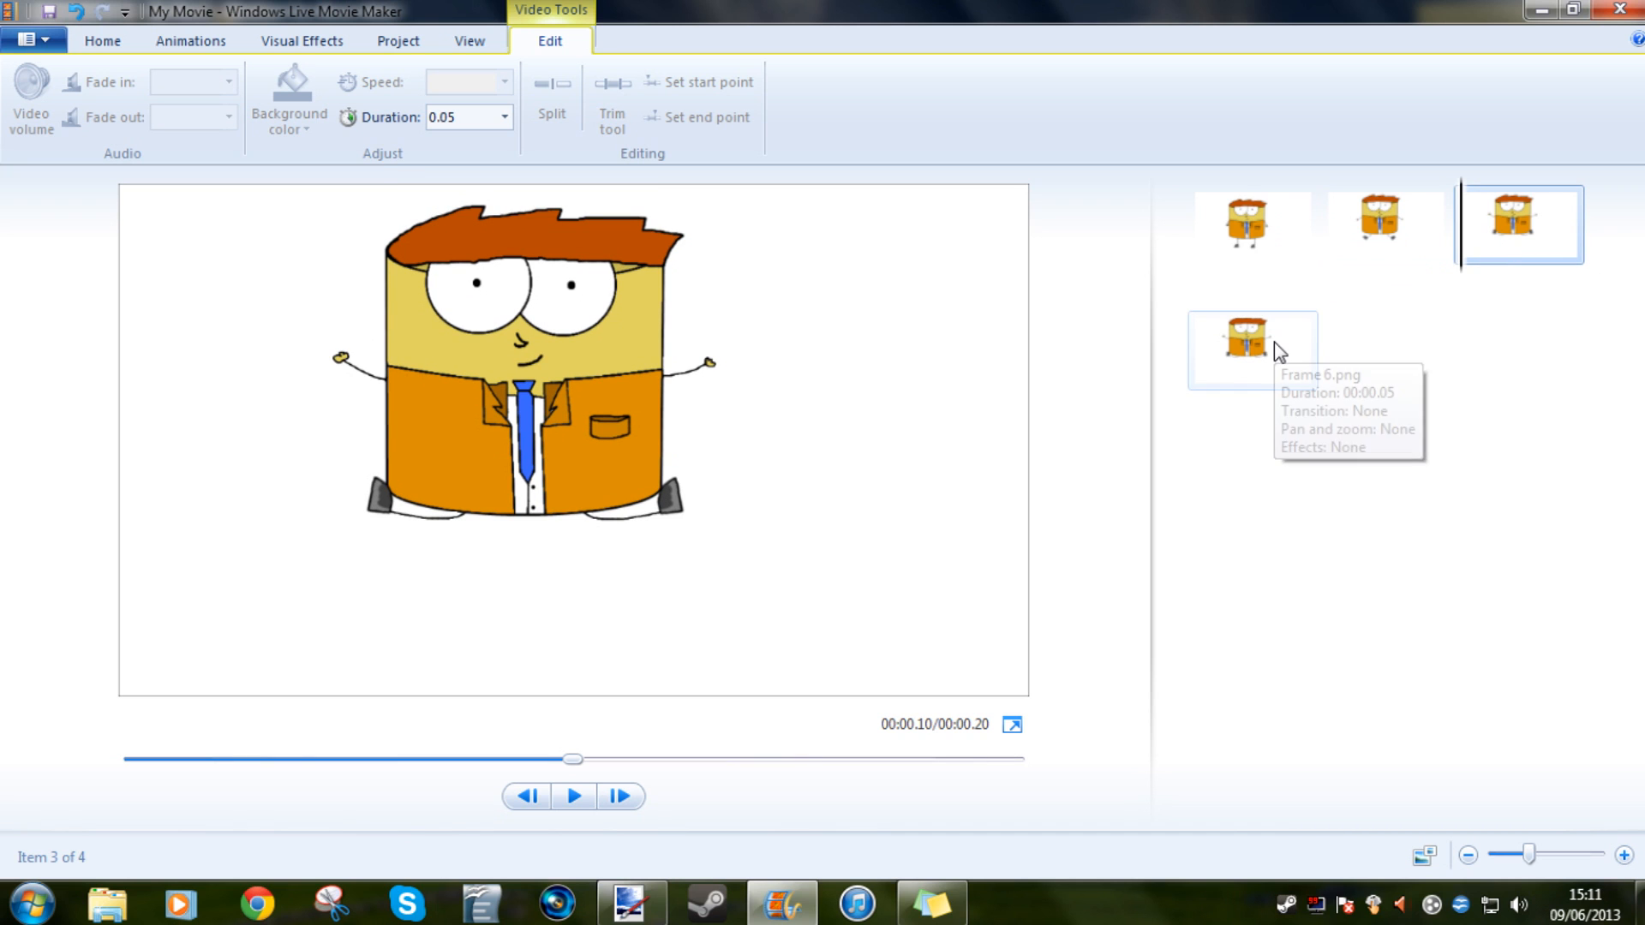
left_click(1273, 342)
key("ctrl+v")
left_click(1384, 240)
left_click(1414, 345)
key("ctrl+v")
Go through the six frames one by one to check the order of the rising and falling poses.
left_click(1289, 250)
left_click(1372, 231)
left_click(1467, 236)
left_click(1292, 349)
left_click(1413, 353)
left_click(1458, 351)
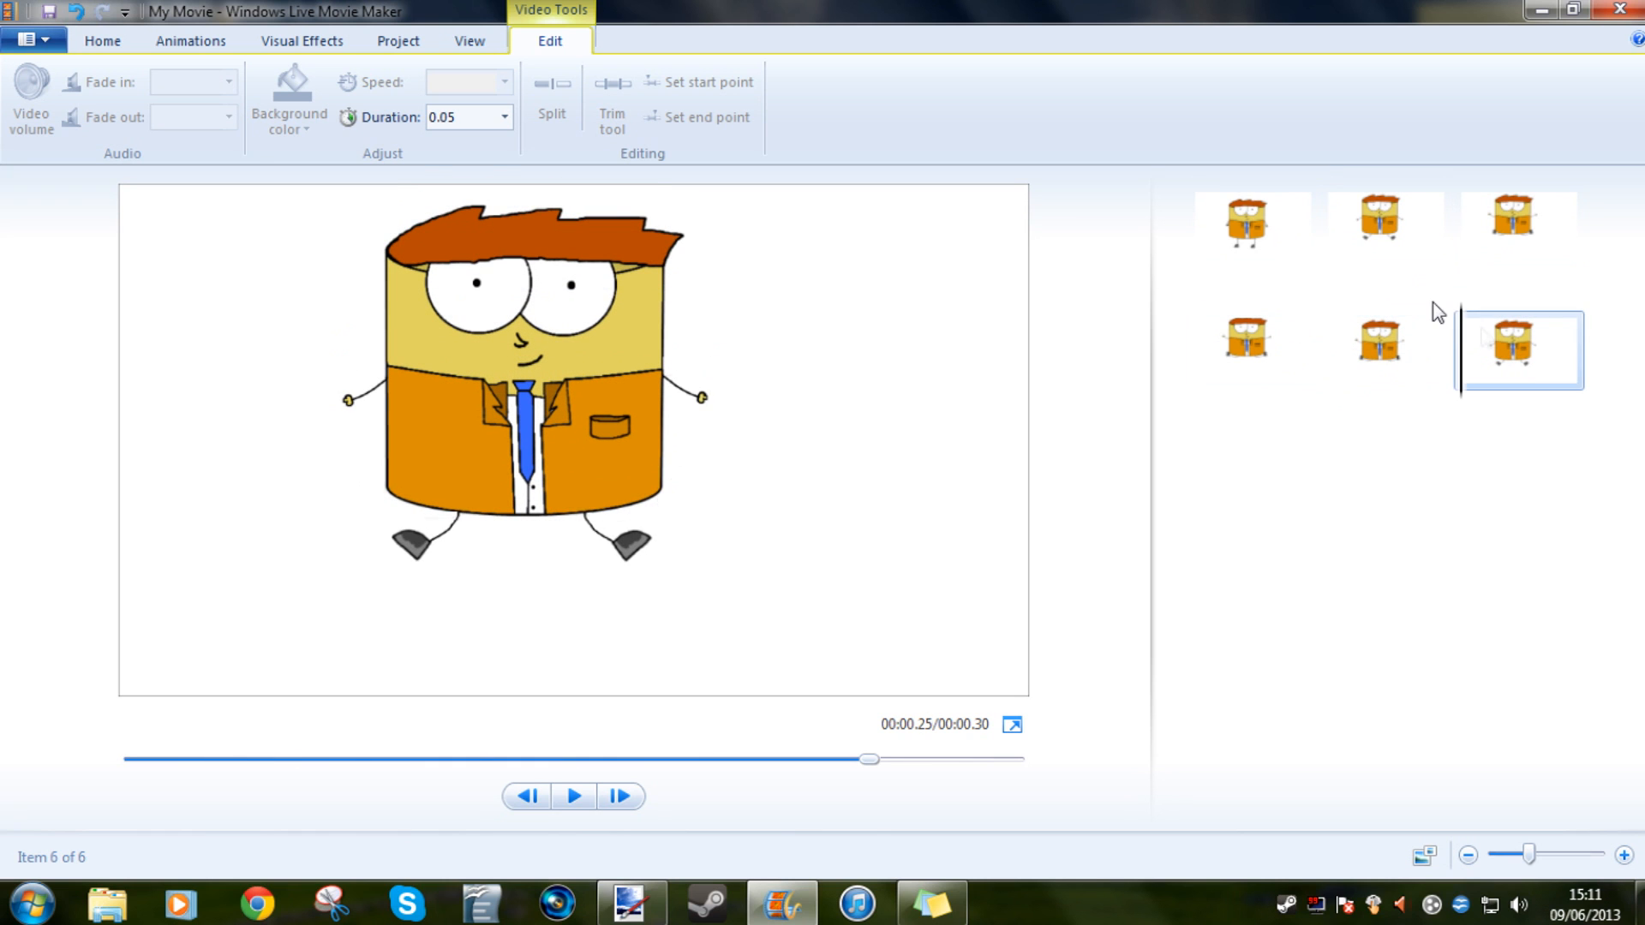
left_click(1297, 250)
left_click(1482, 356)
Select all six frames and paste three more copies of the sequence to repeat the jump.
right_click(1494, 336)
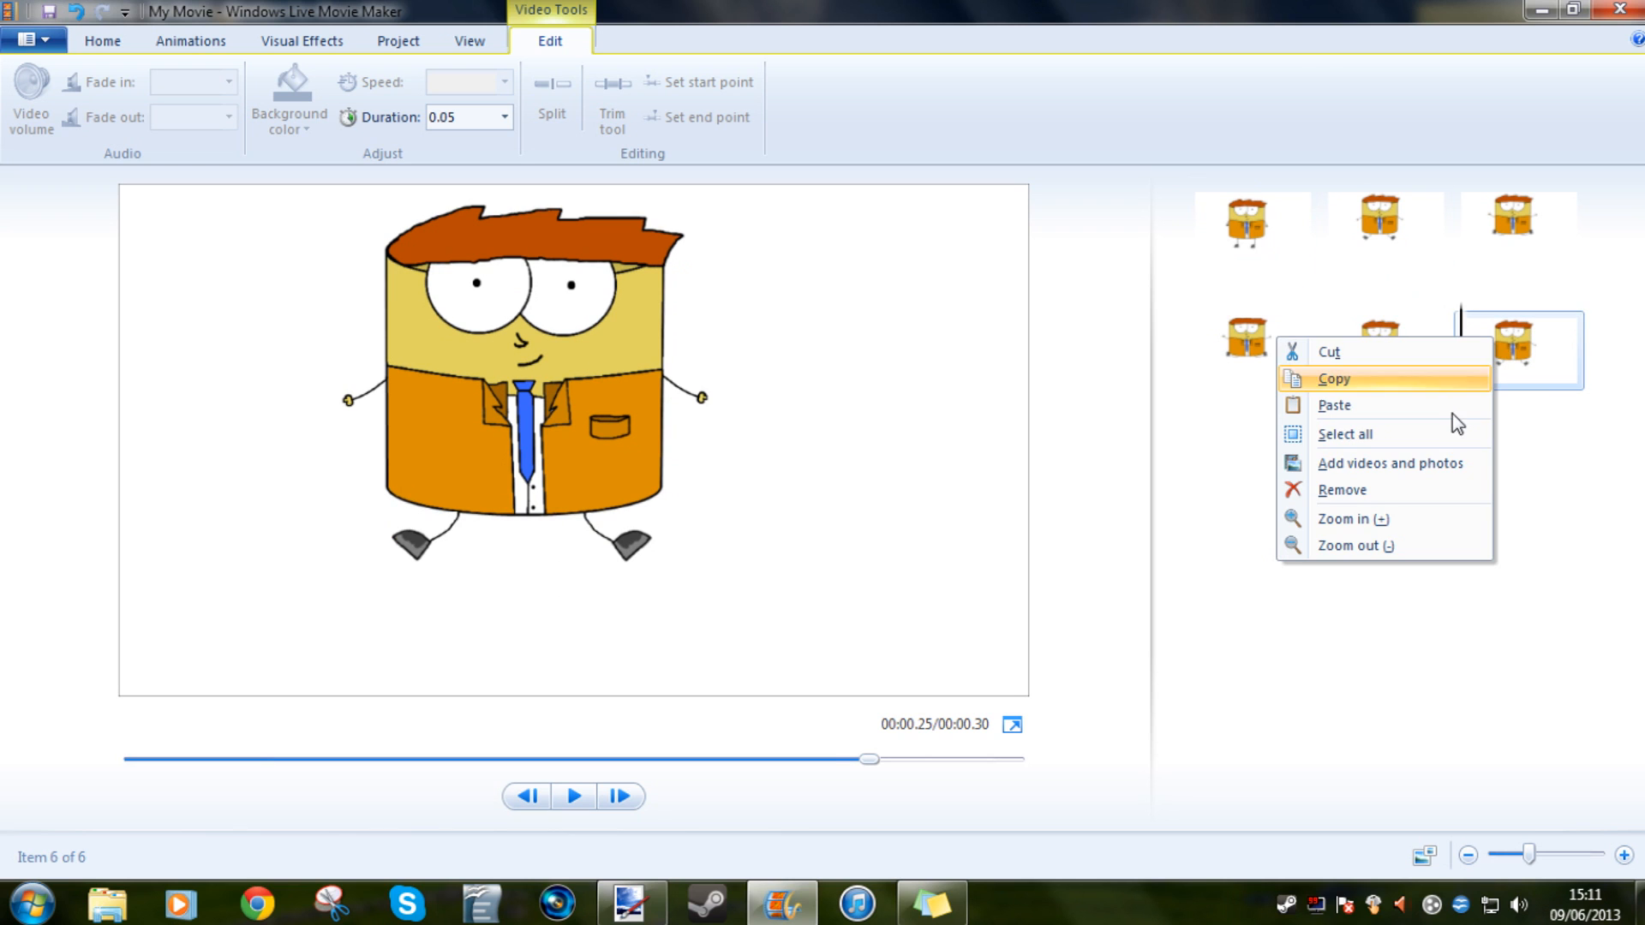
left_click(1456, 433)
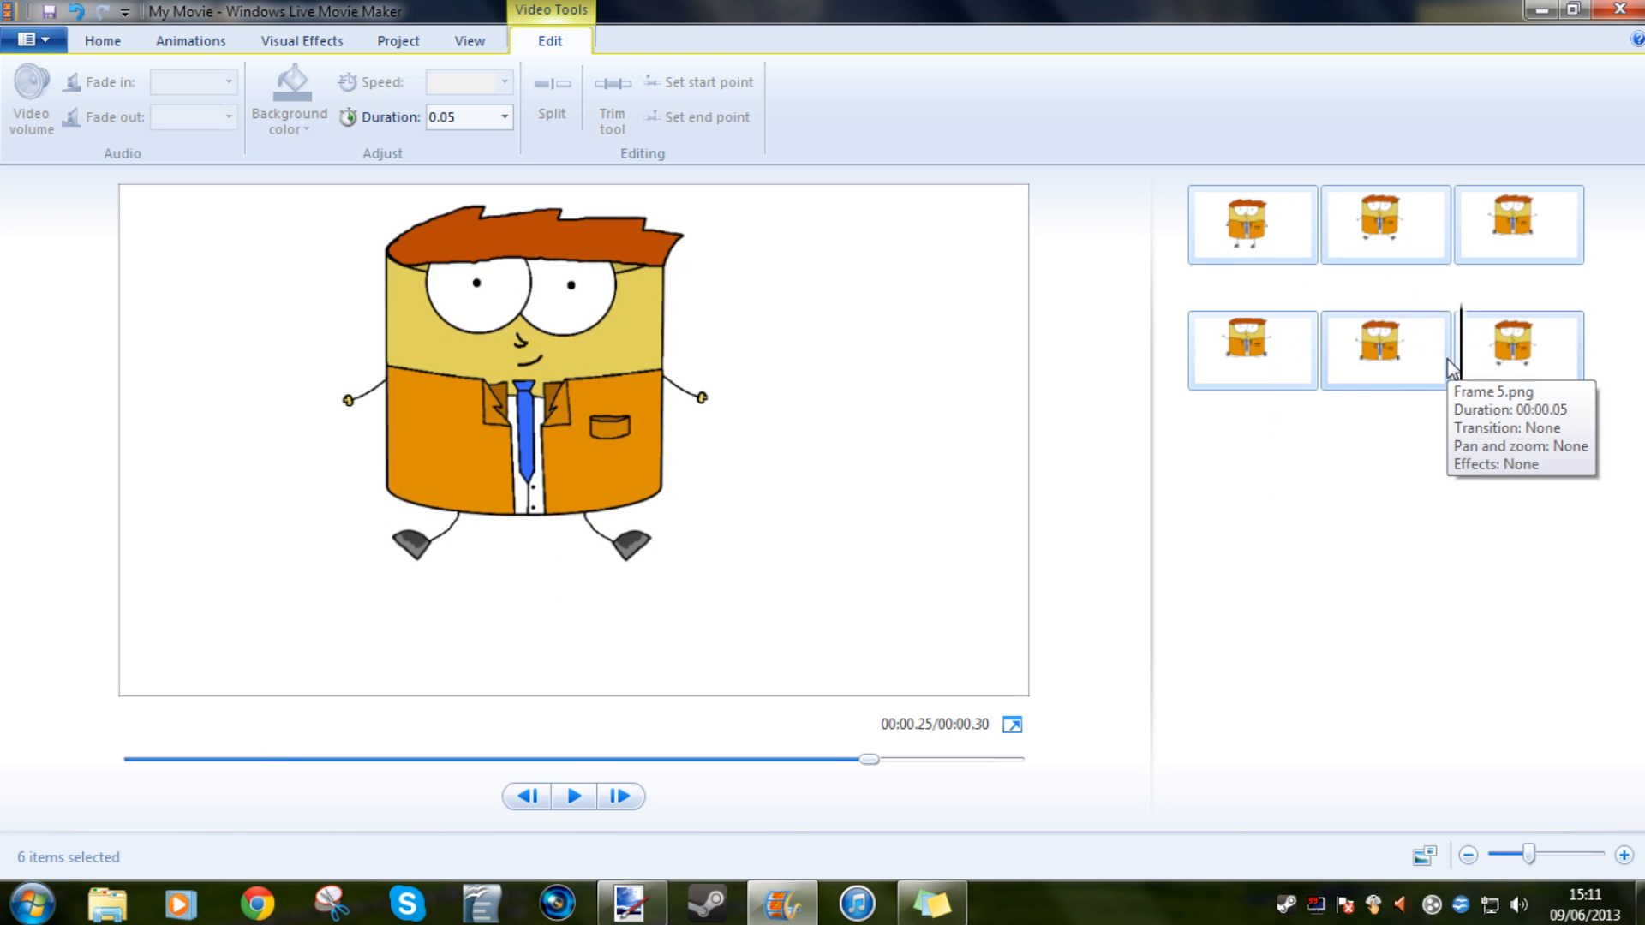
key("ctrl+v")
key("ctrl+v")
key("ctrl+v")
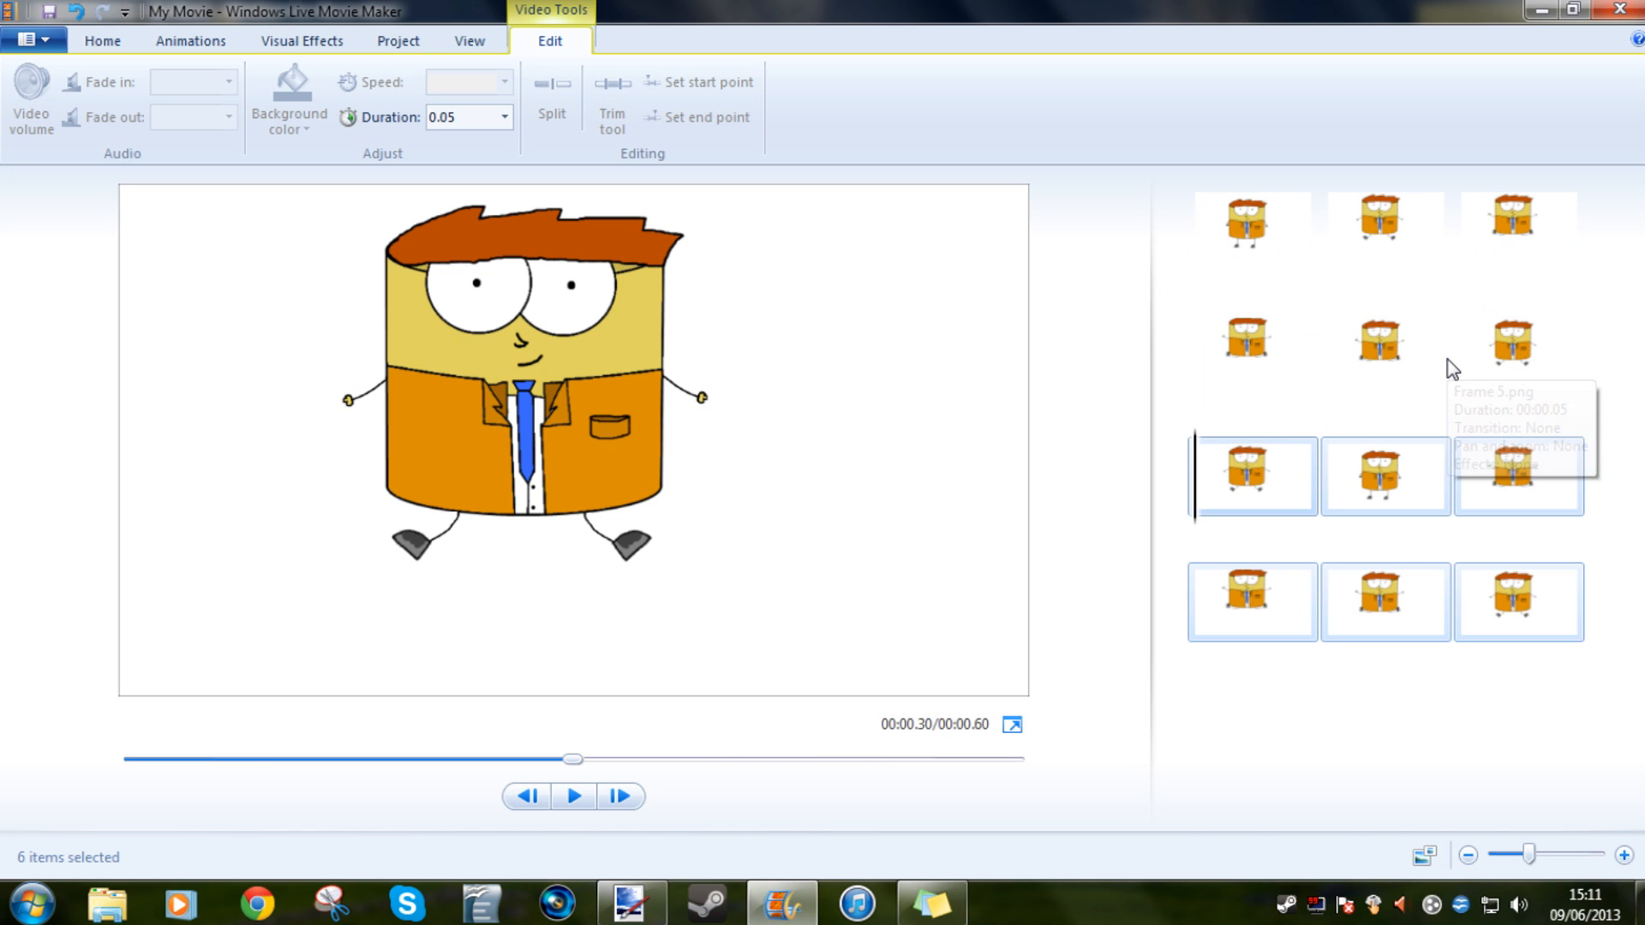
Play the repeated jump sequence from the first frame and review the start of the storyboard.
left_click(1260, 224)
key("space")
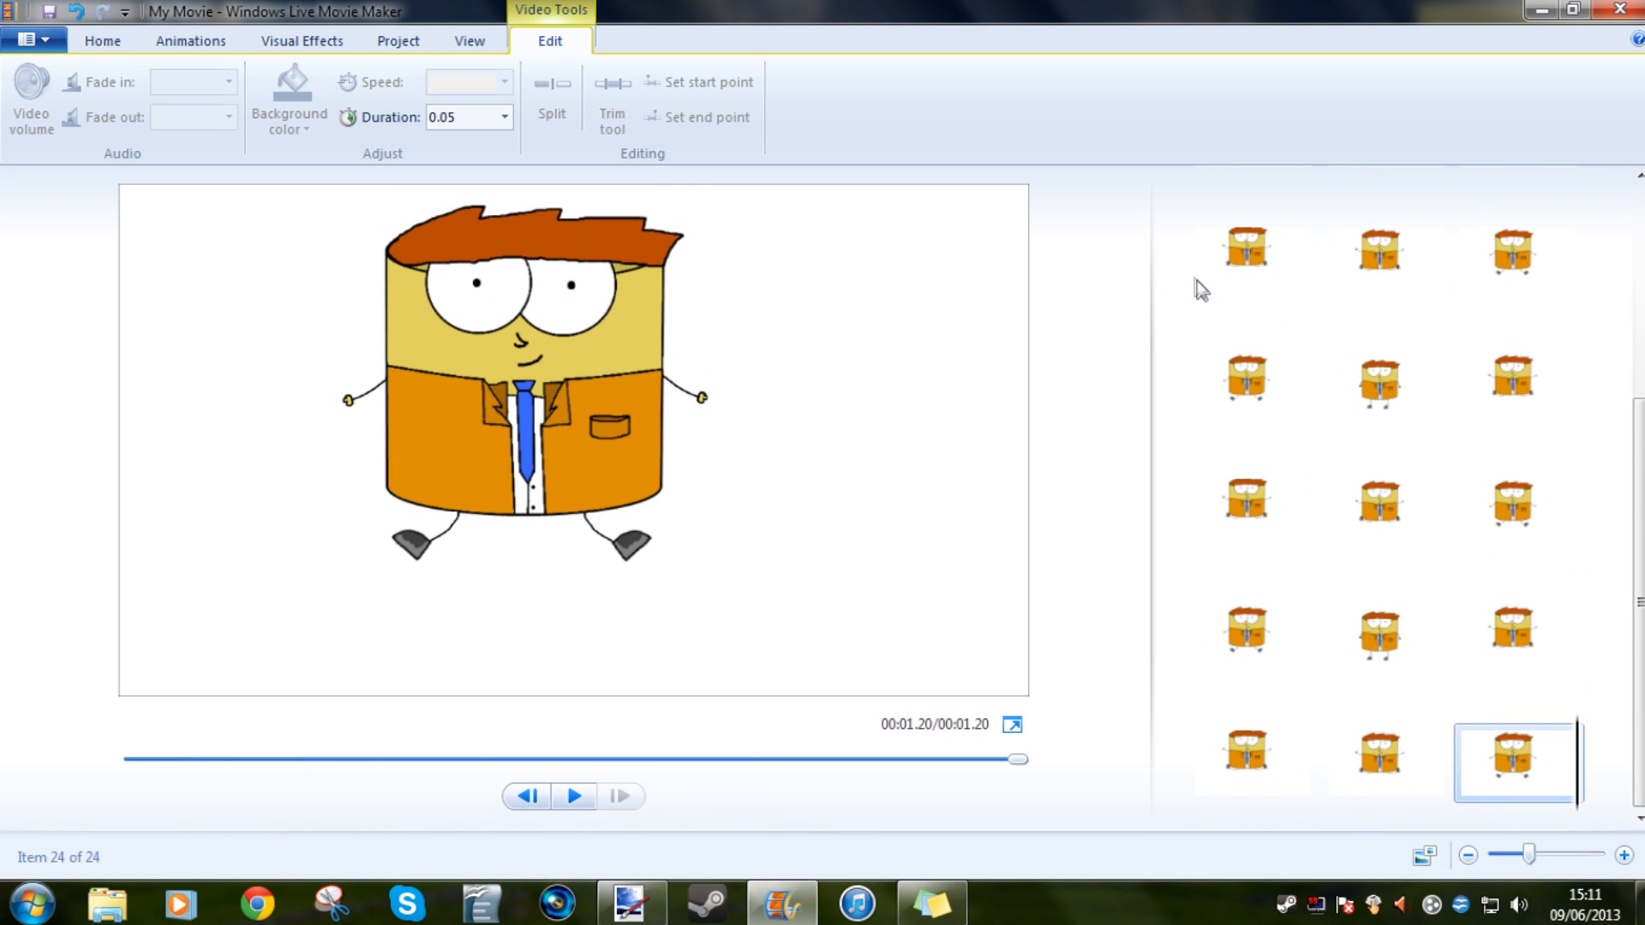
left_click(1630, 276)
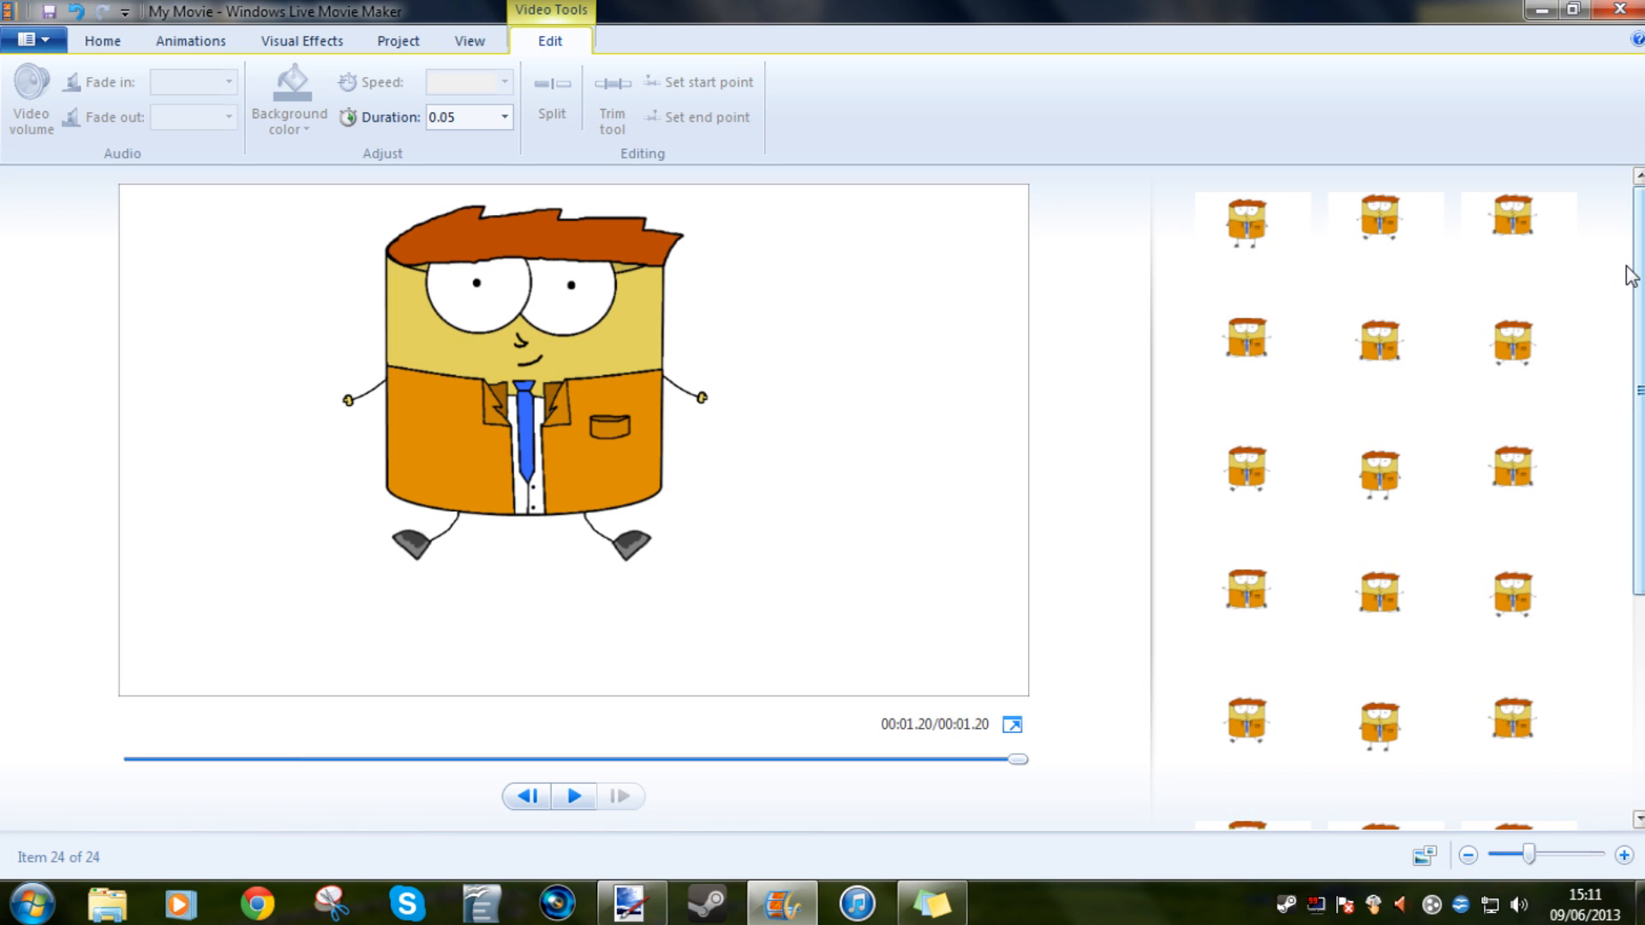
Switch to Paint.NET and erase the entire content of the Frame 6 canvas.
left_click(629, 902)
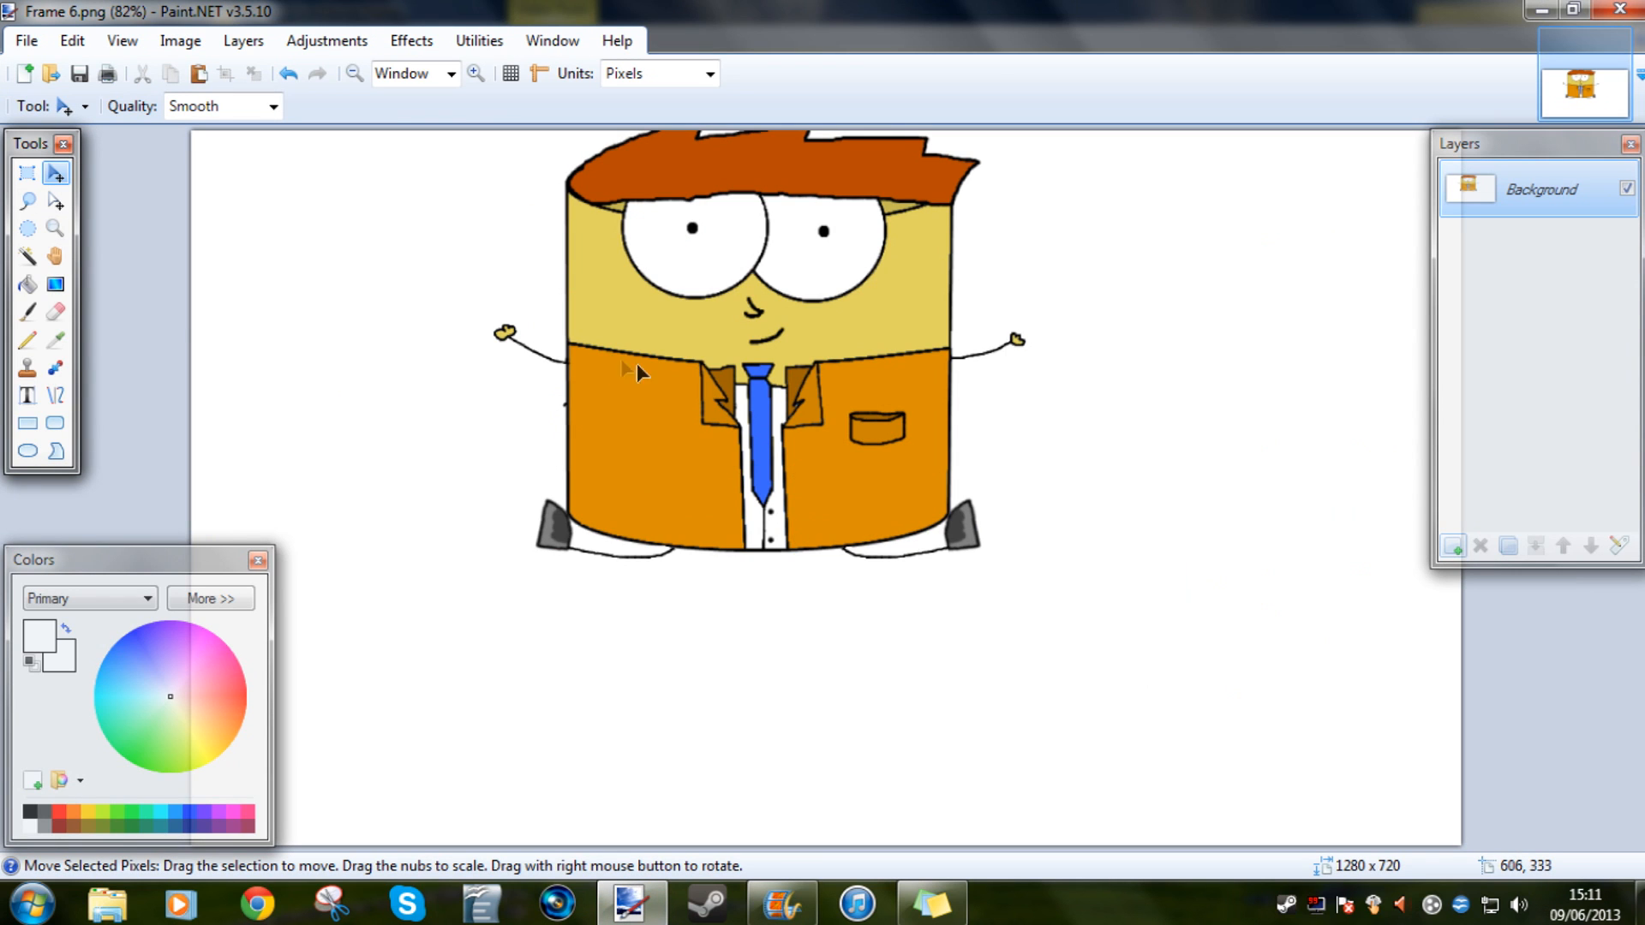
key("ctrl+a")
key("Delete")
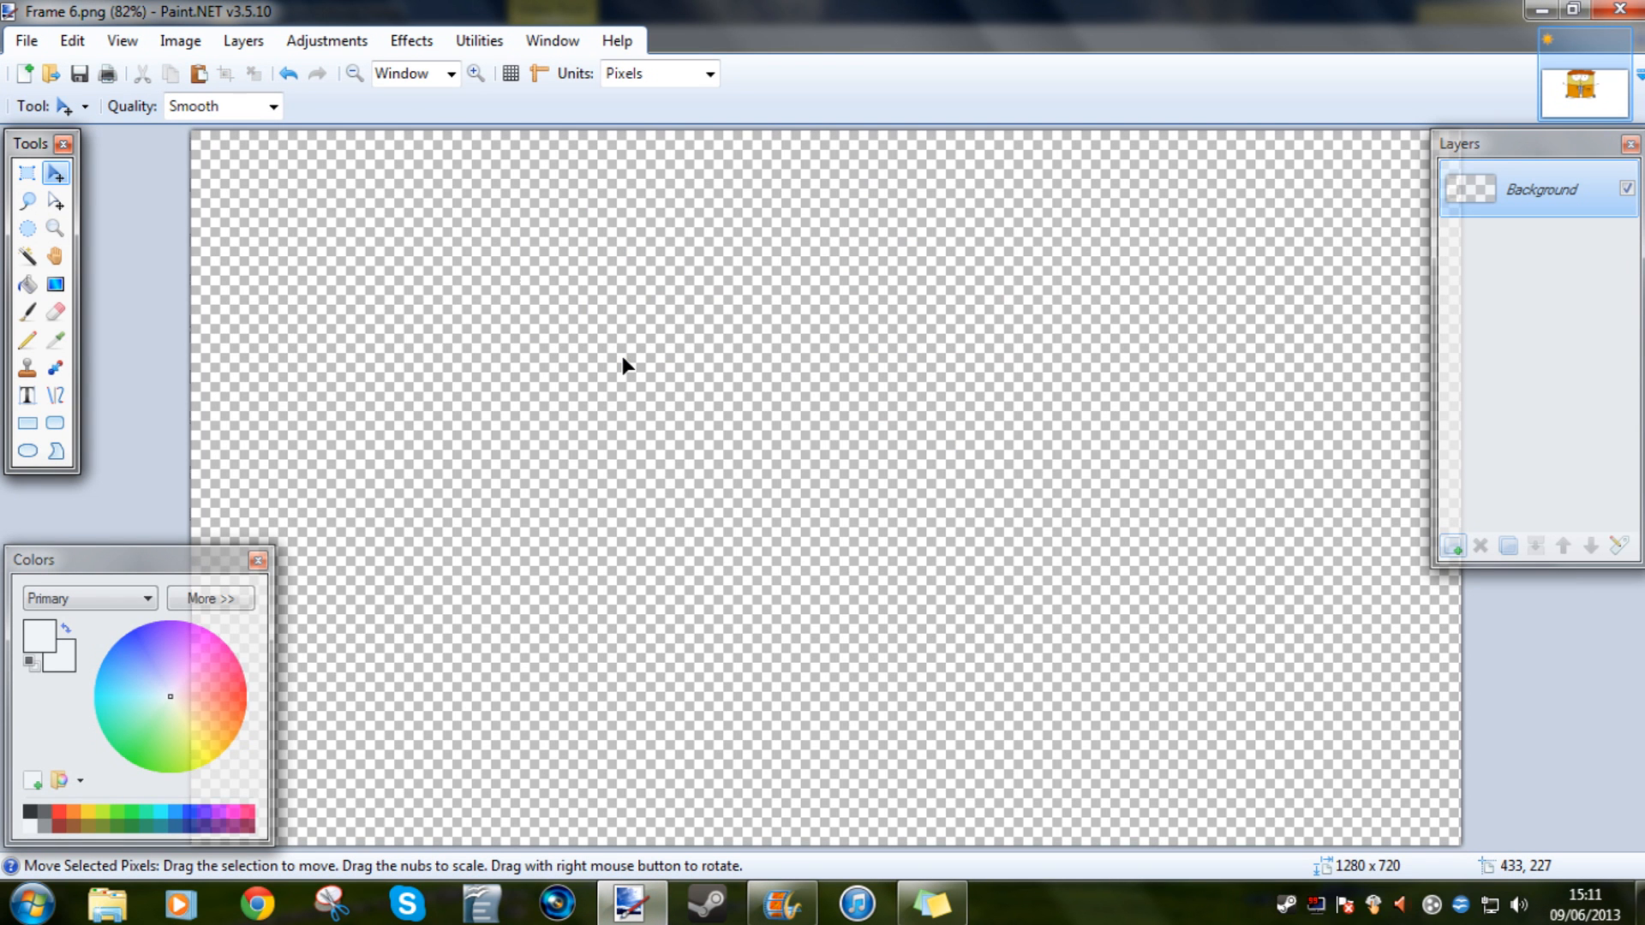